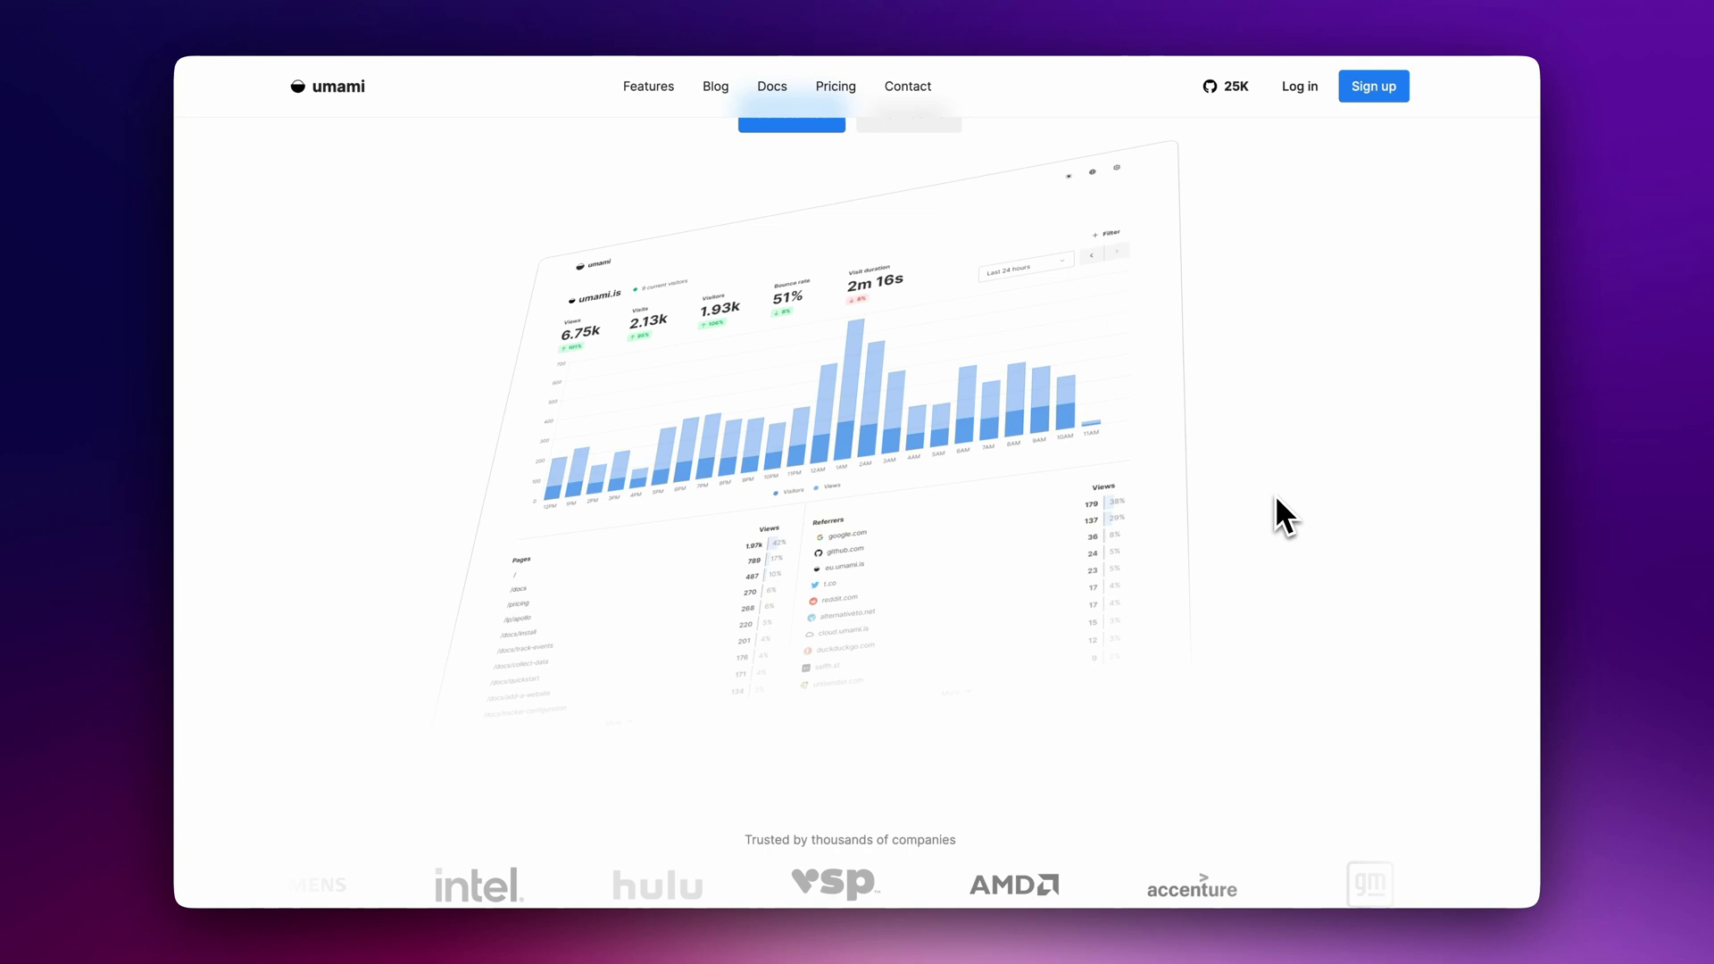
# Scroll down the Umami homepage features to the Product analytics section
pyautogui.scroll(-7, 1277, 499)
pyautogui.scroll(-3, 1276, 499)
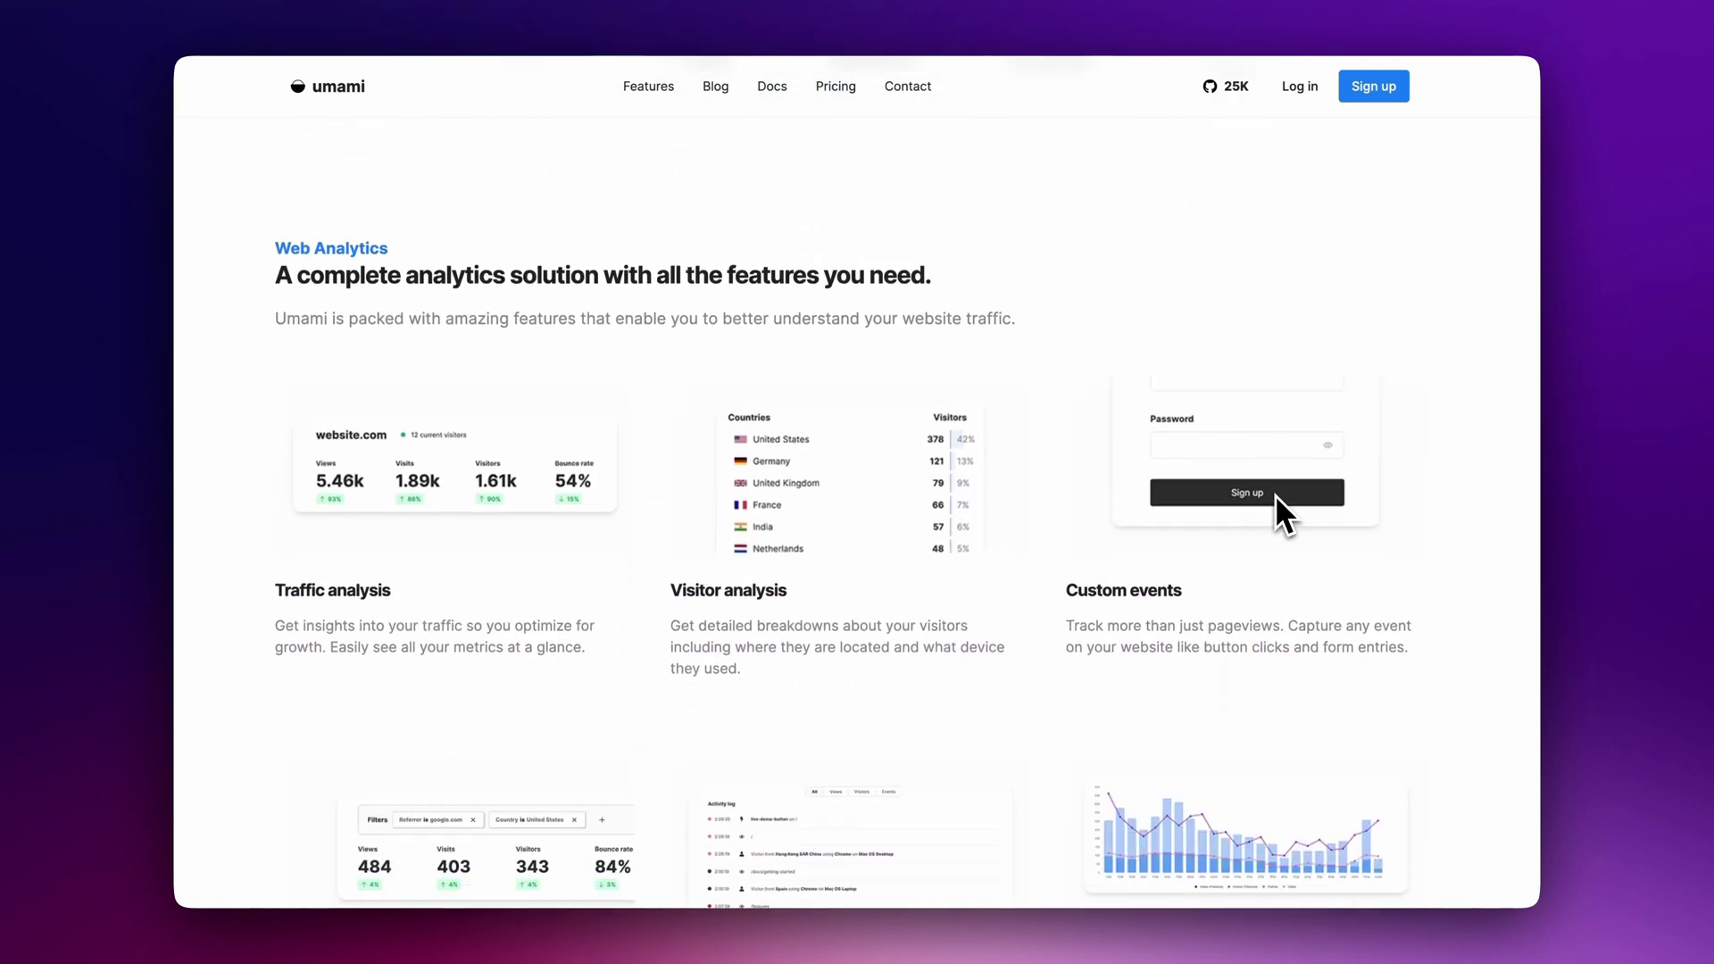
pyautogui.scroll(-4, 1277, 500)
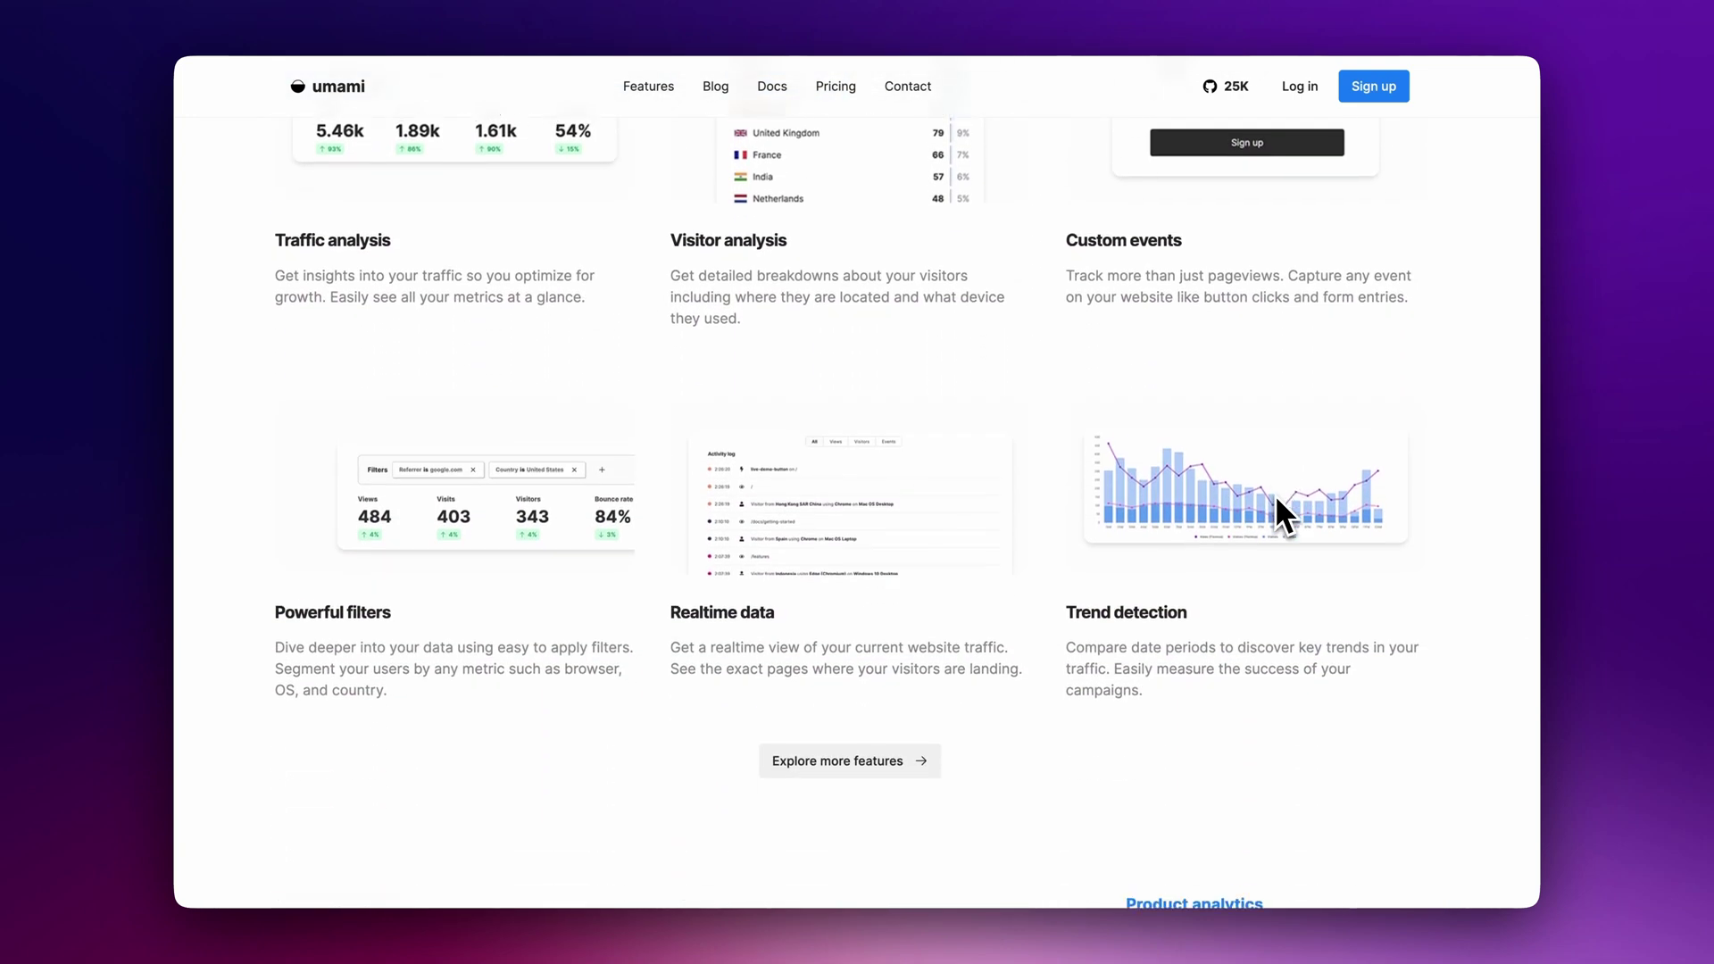
pyautogui.scroll(-6, 1277, 498)
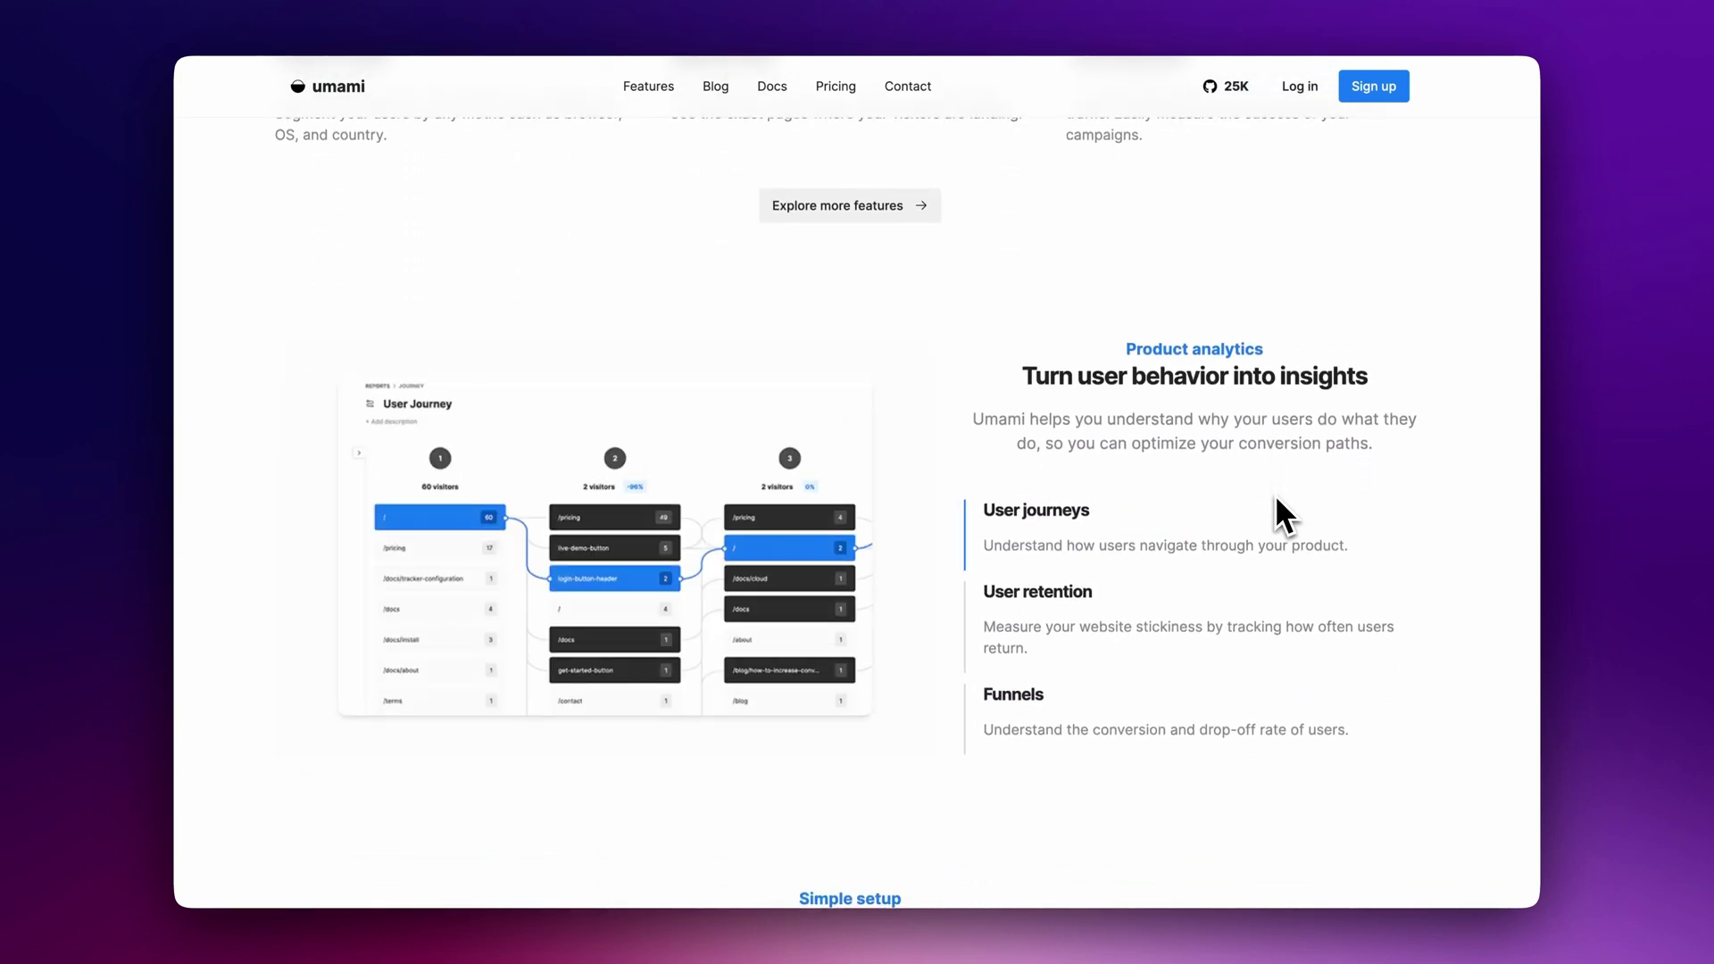
pyautogui.scroll(-6, 1277, 498)
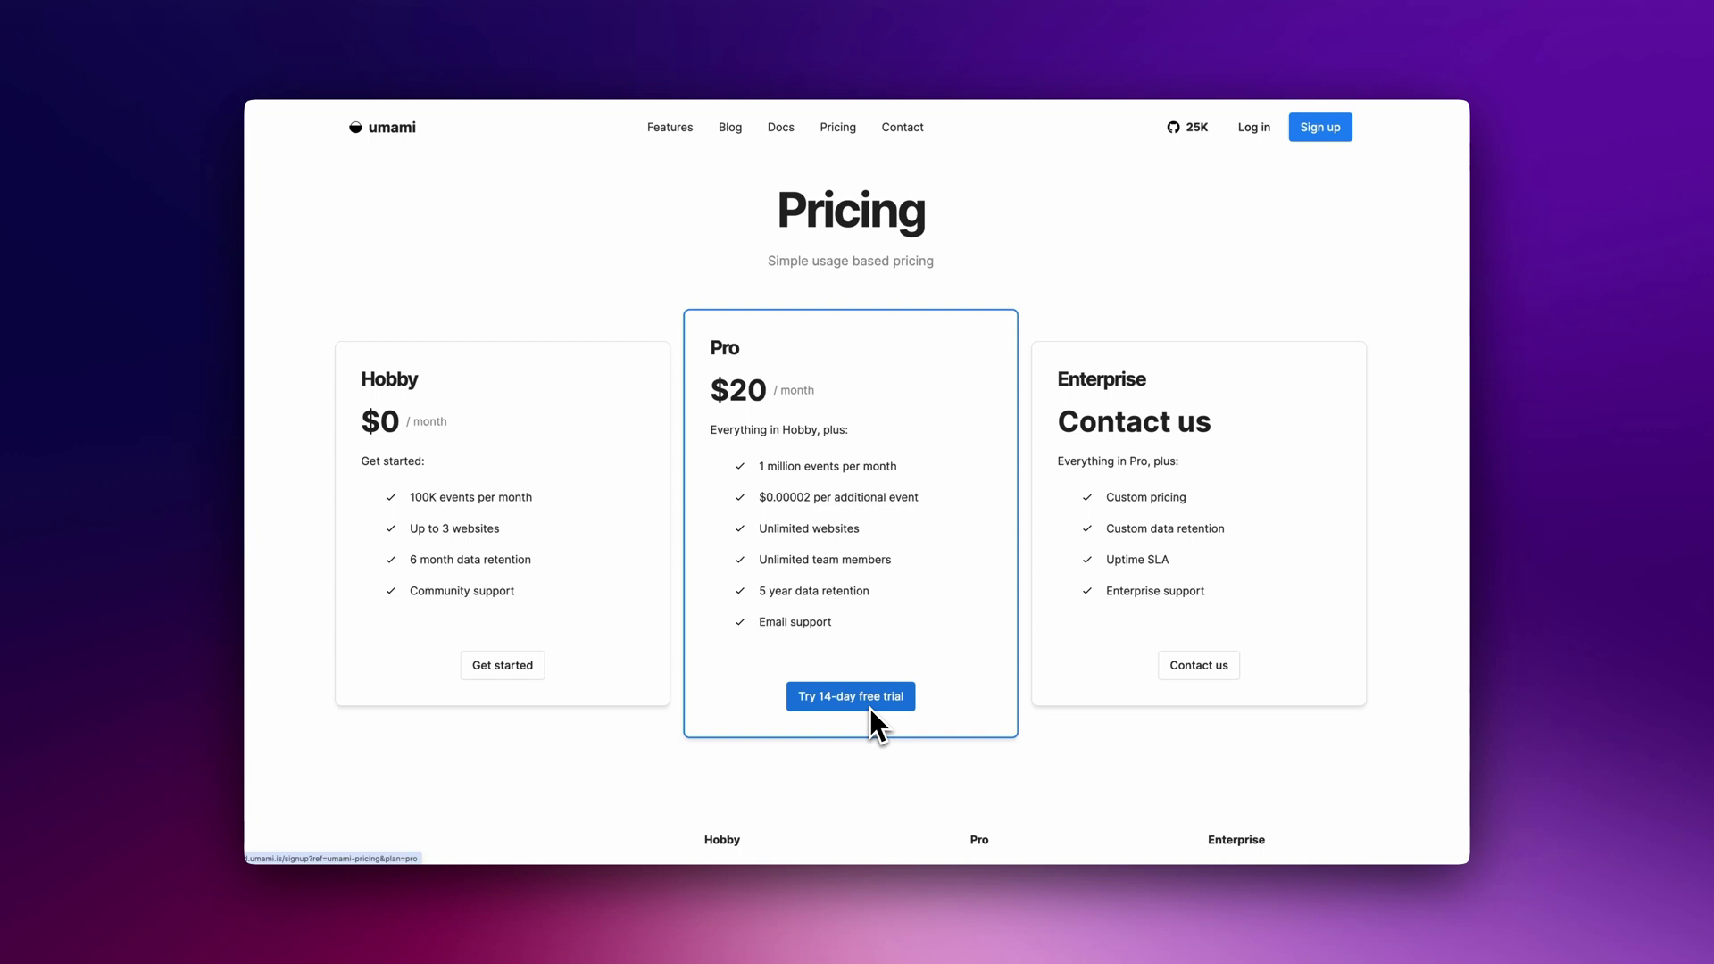
# Scroll down through the Hobby, Pro and Enterprise pricing comparison
pyautogui.scroll(-4, 869, 709)
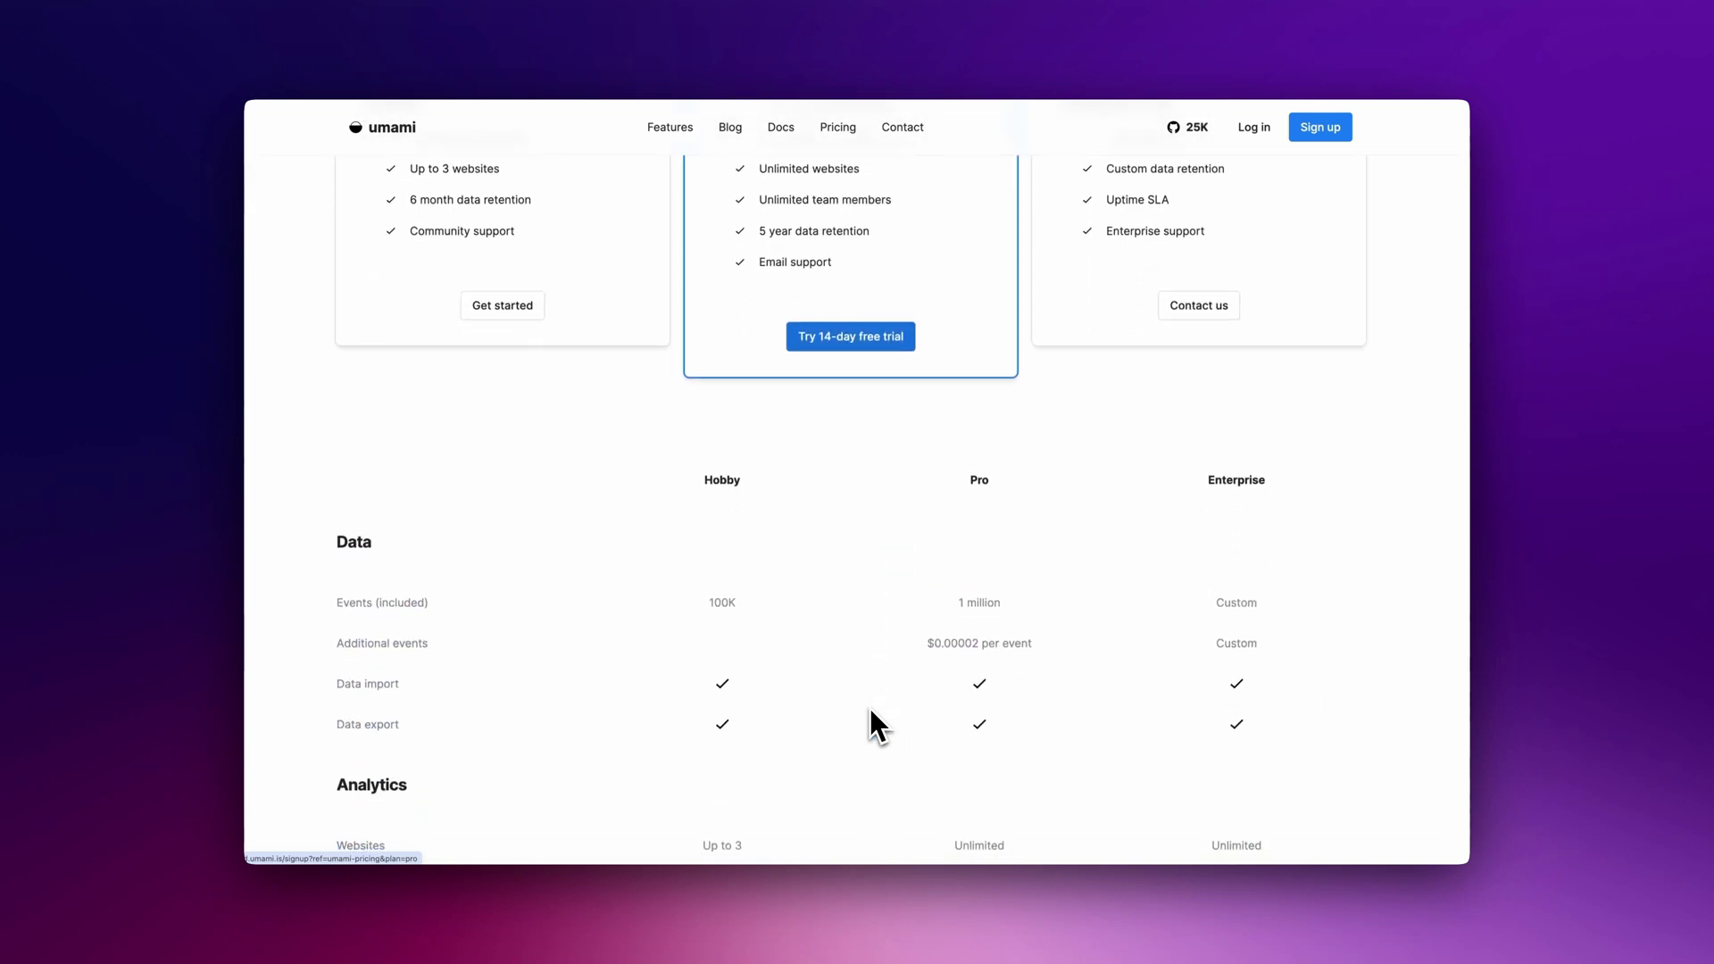
pyautogui.scroll(-3, 871, 709)
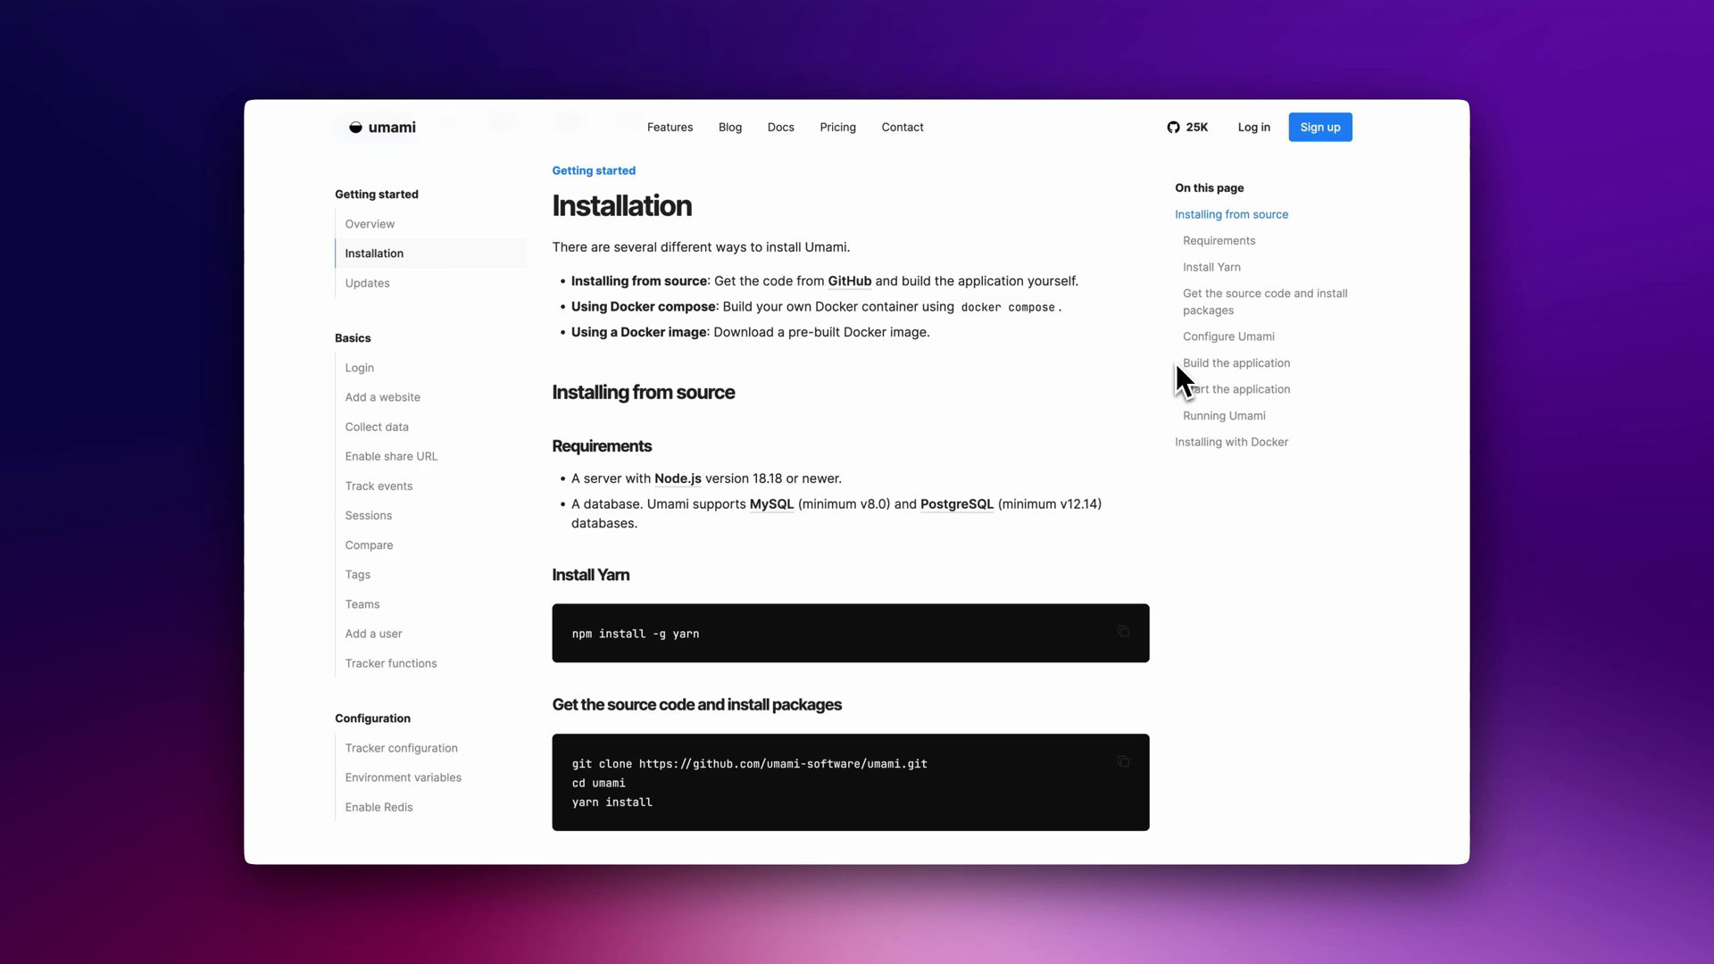
pyautogui.scroll(-3, 1177, 366)
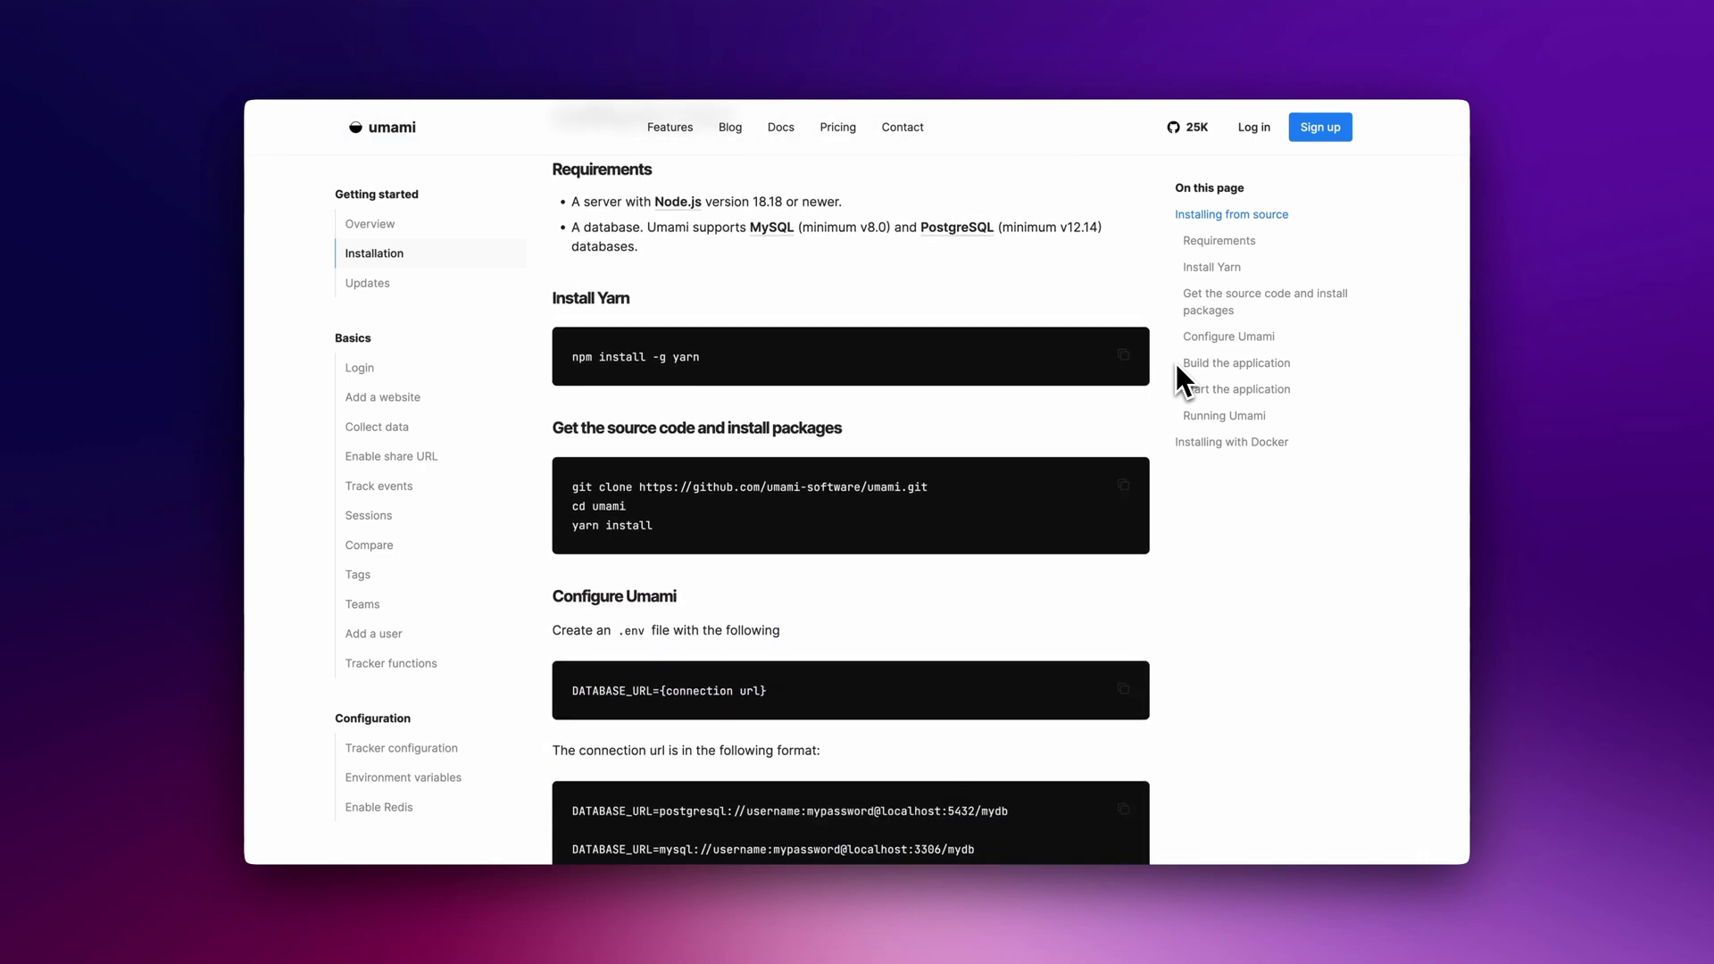
pyautogui.scroll(-4, 1176, 366)
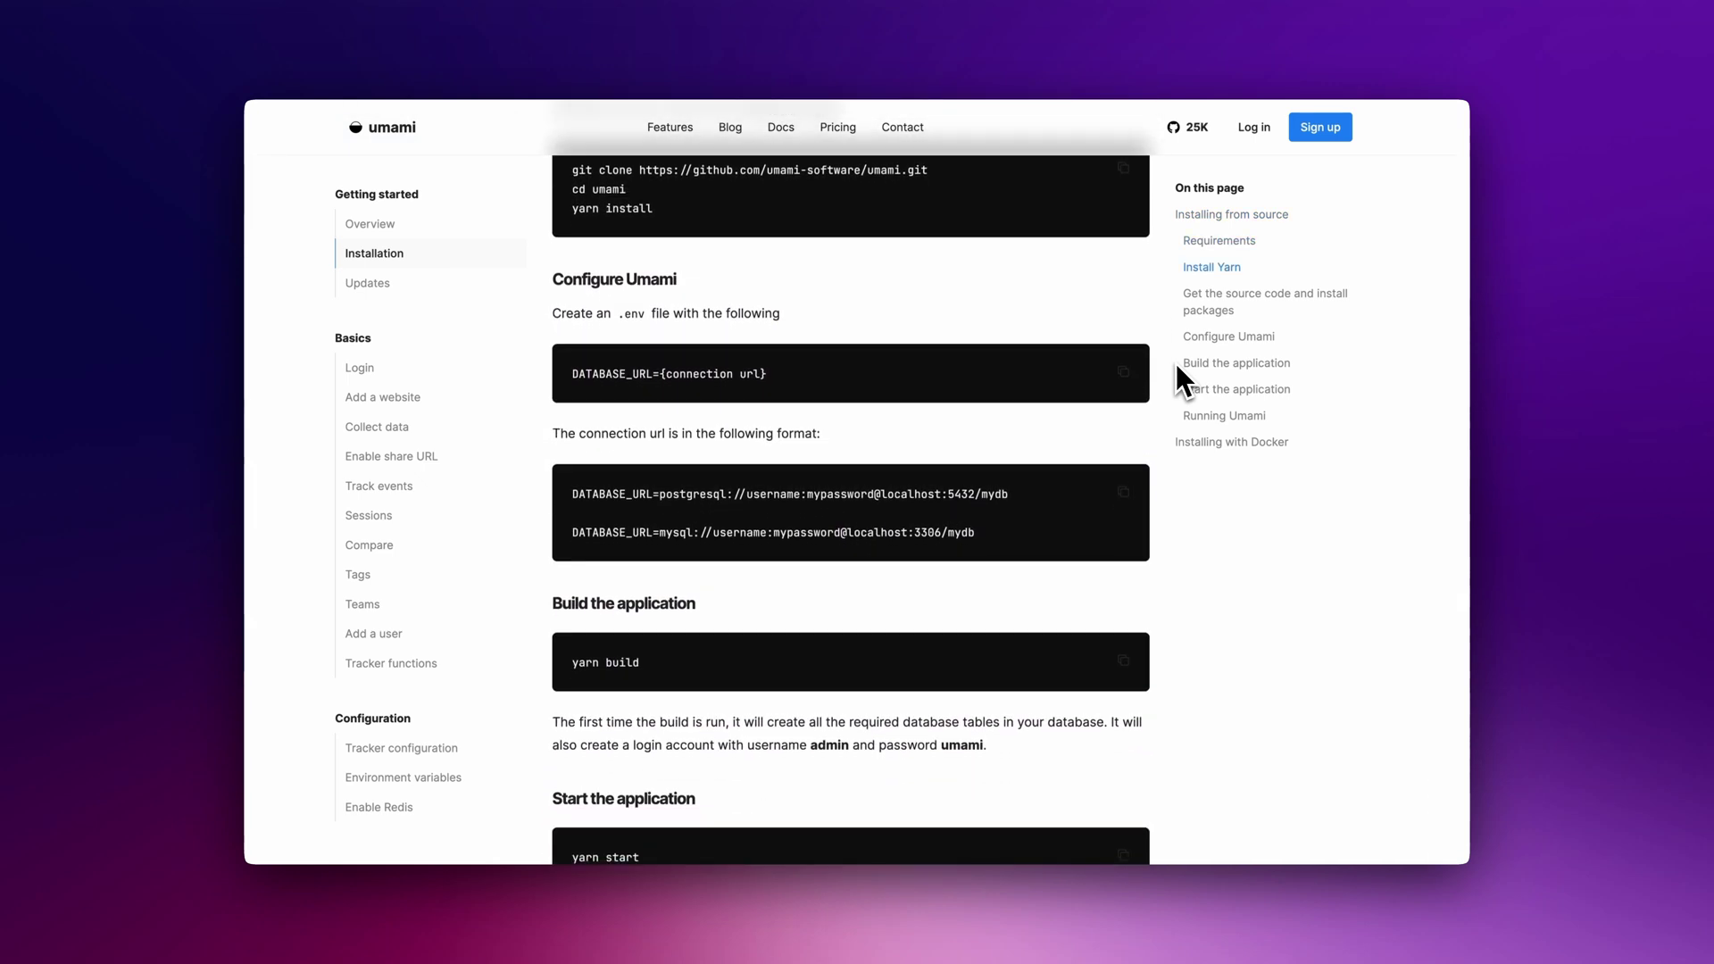
pyautogui.scroll(-5, 1177, 366)
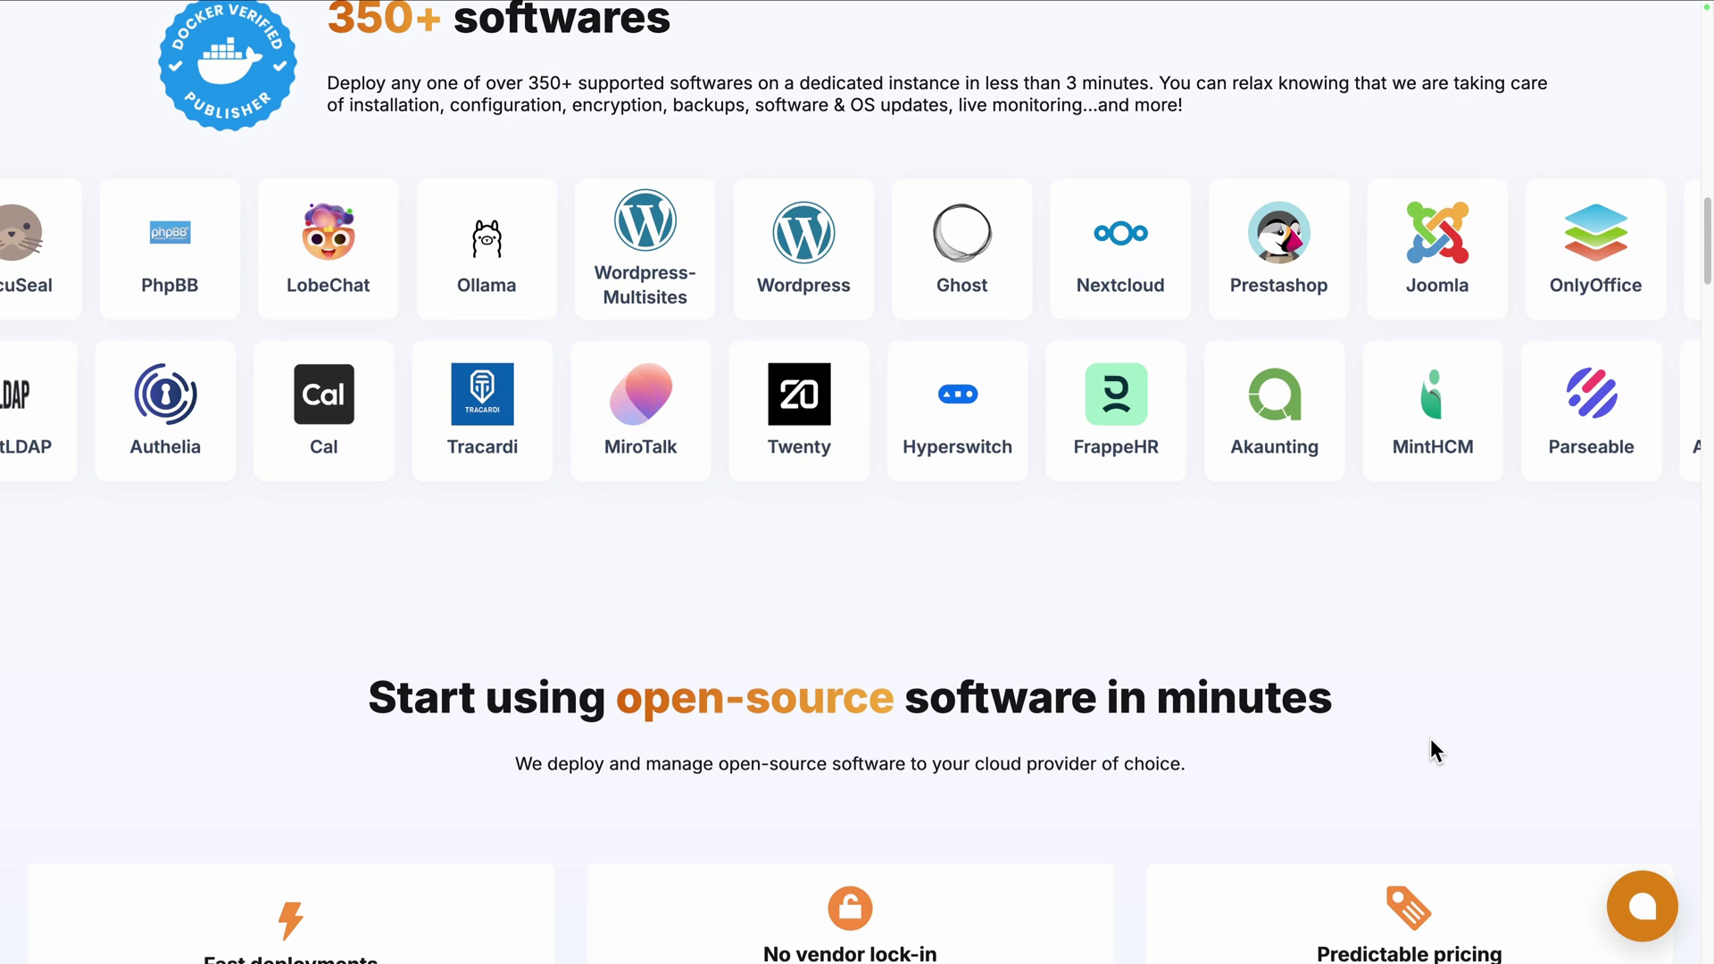
# Browse the Elestio homepage's software catalogue and feature cards
pyautogui.scroll(-6, 1430, 741)
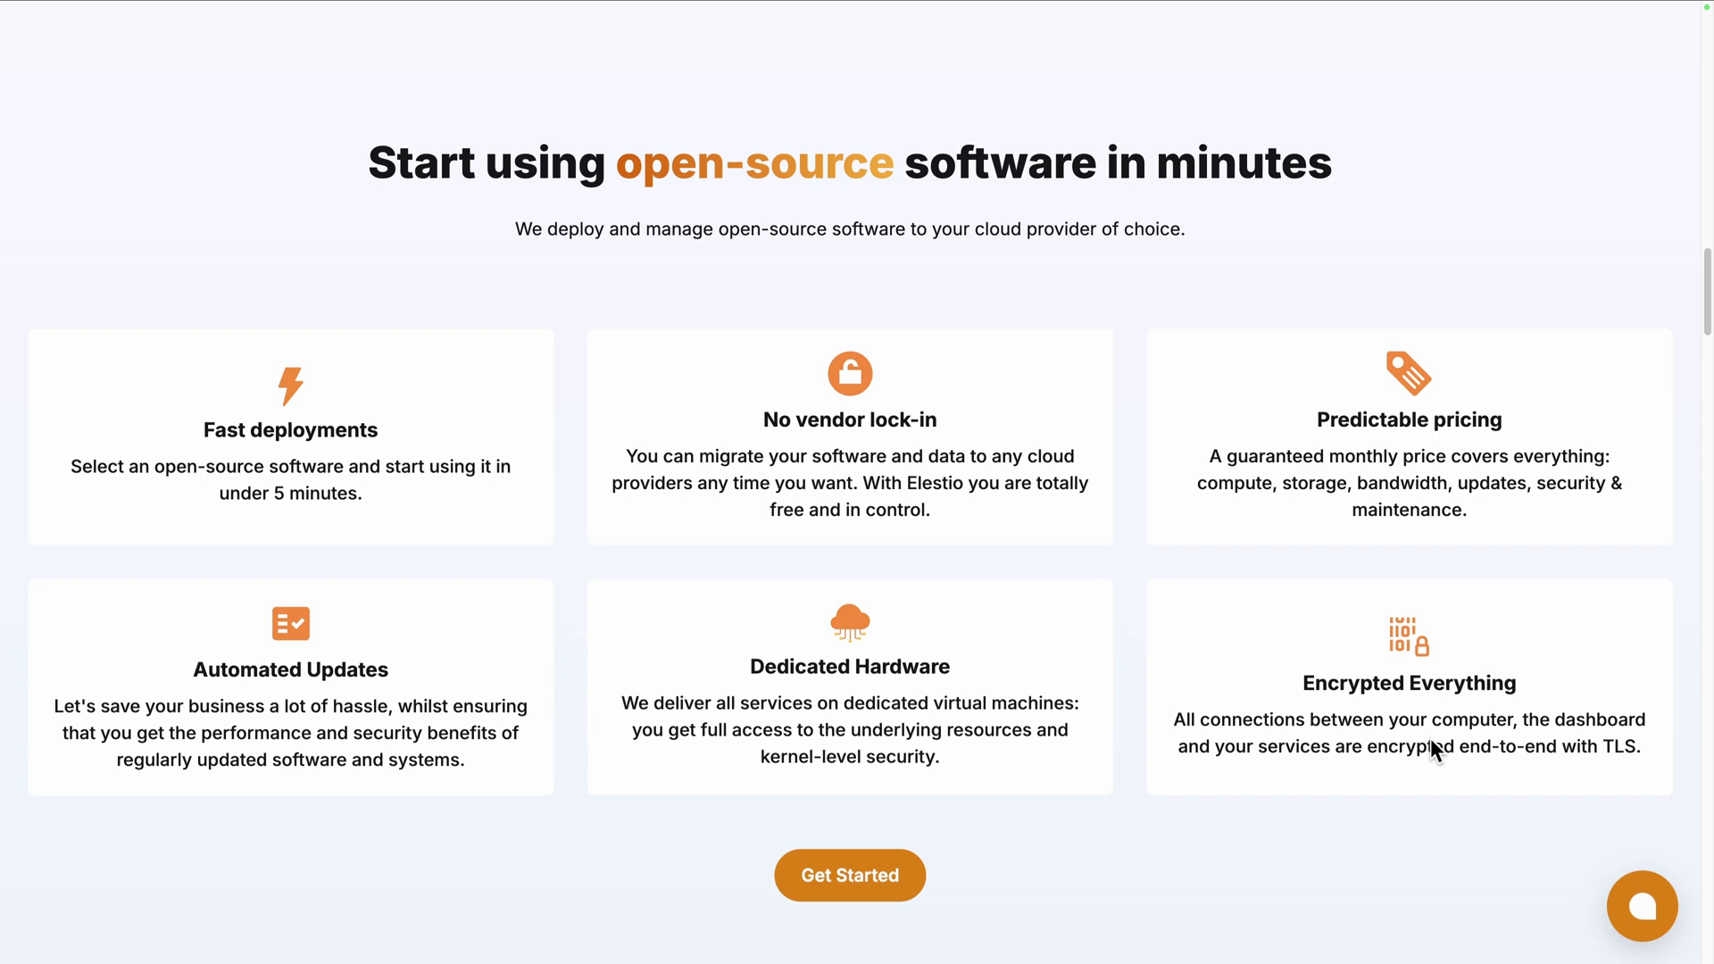
pyautogui.scroll(-11, 1432, 746)
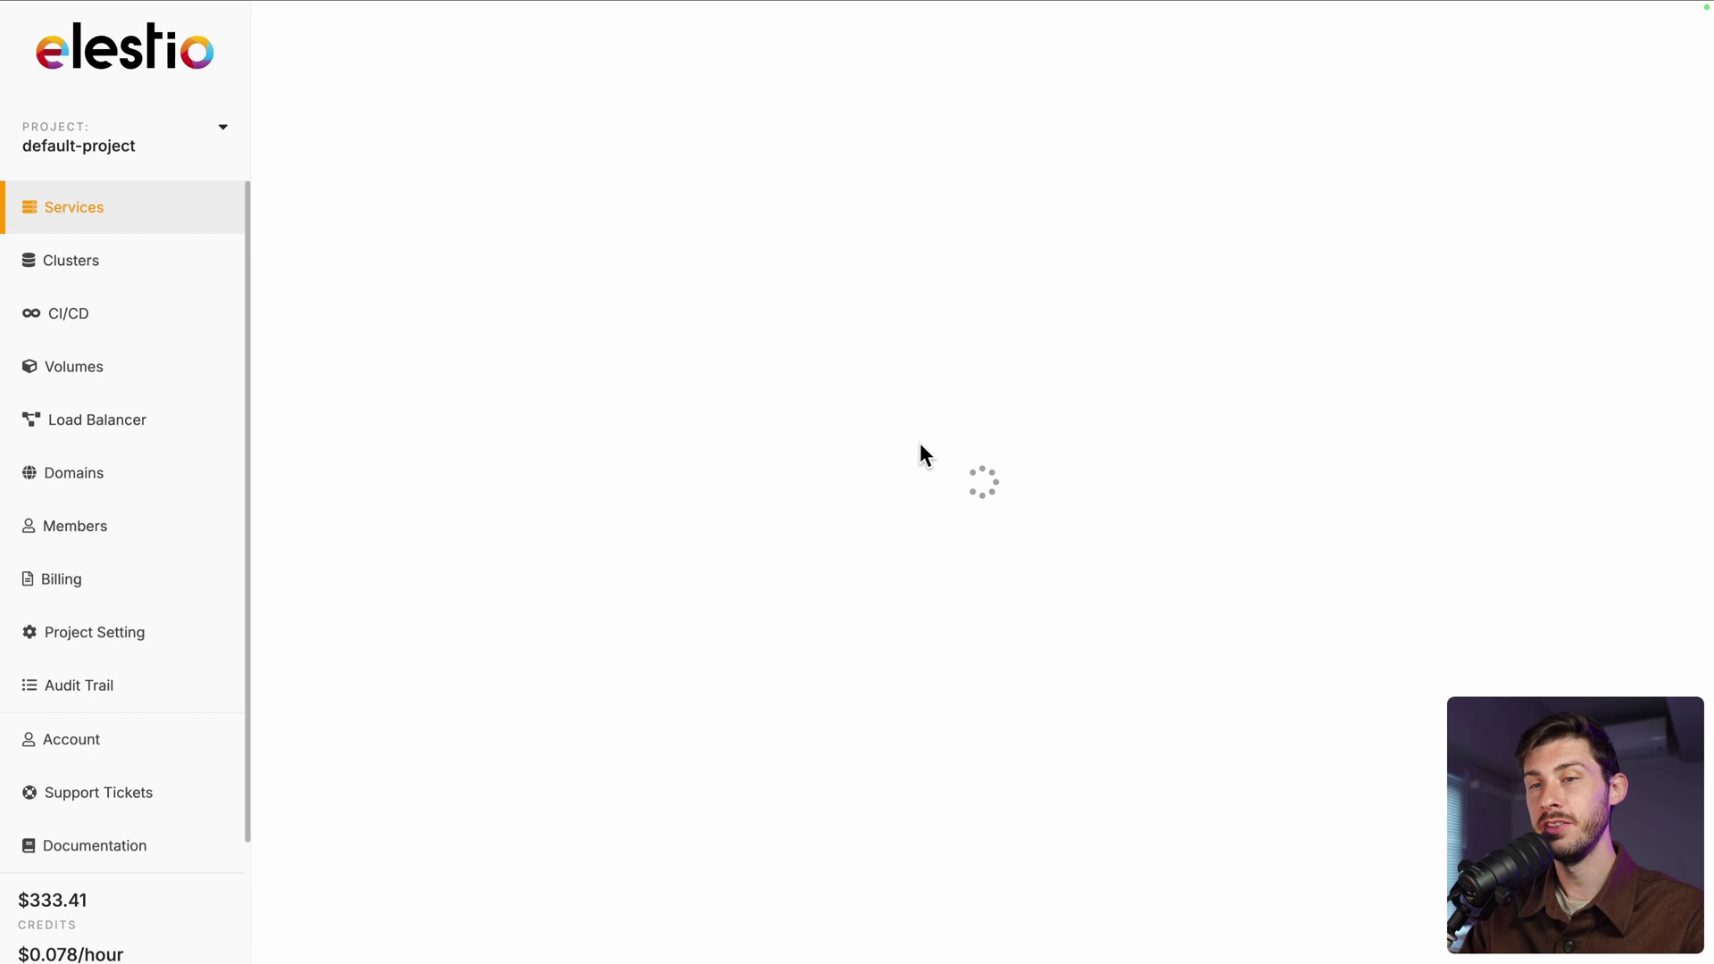
# Search the service catalogue for 'umam' and select Umami
pyautogui.click(753, 268)
pyautogui.write('umam')
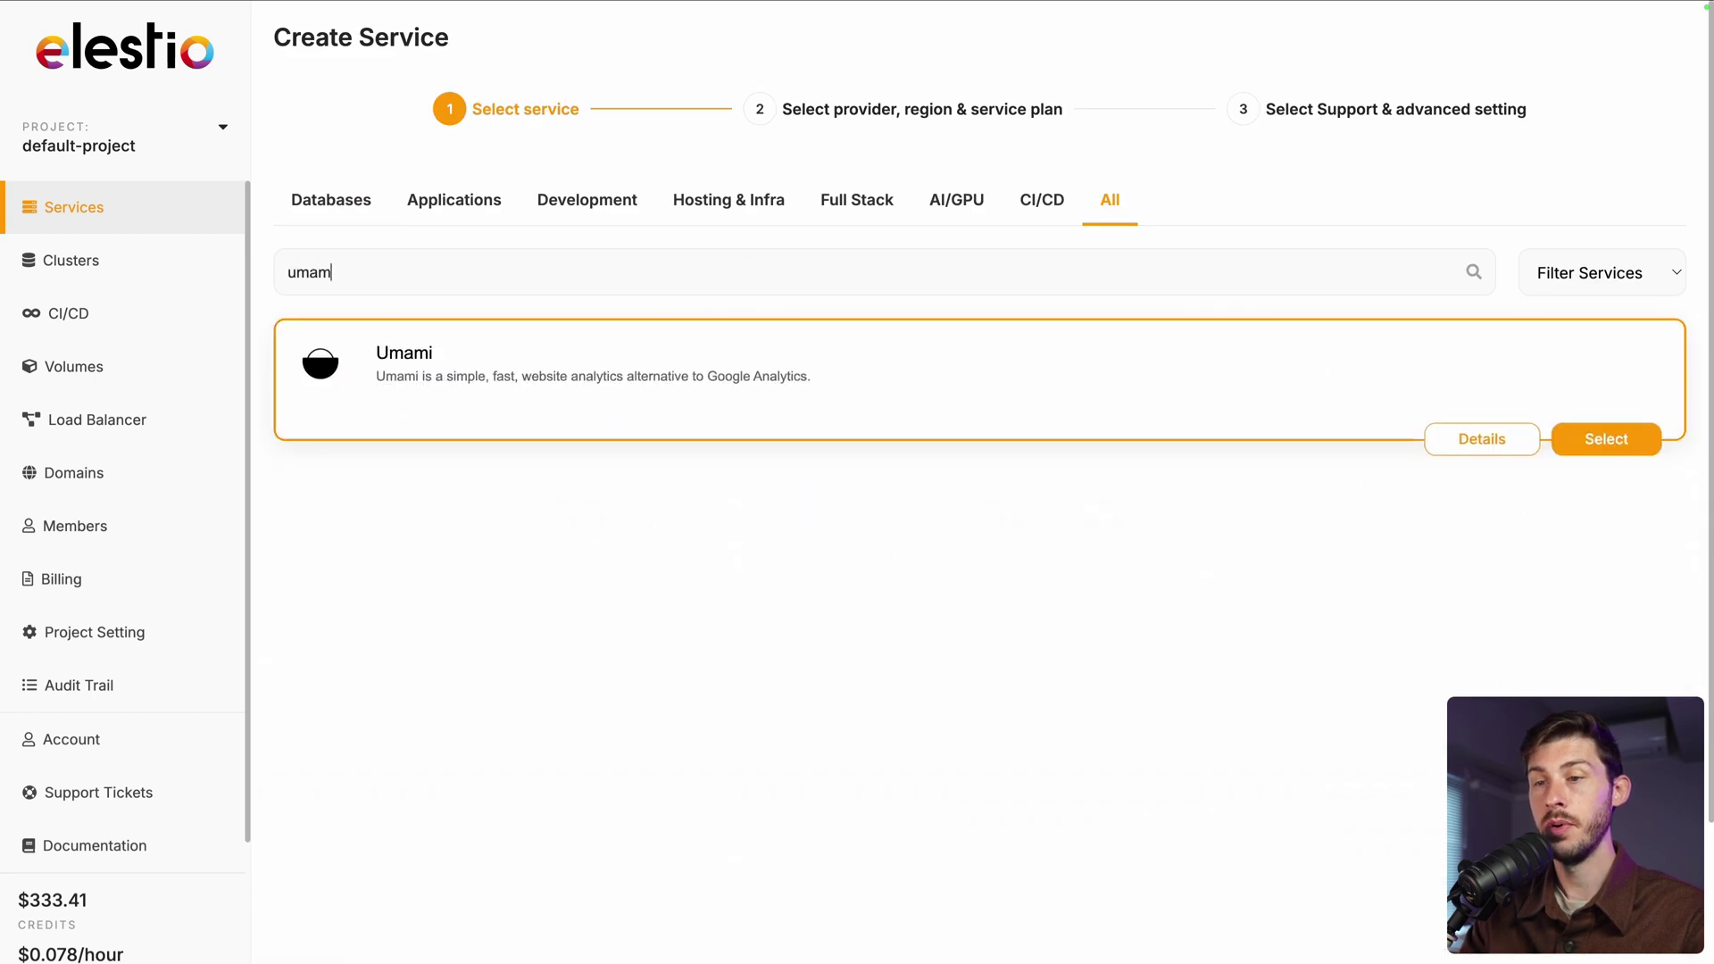
pyautogui.click(1608, 438)
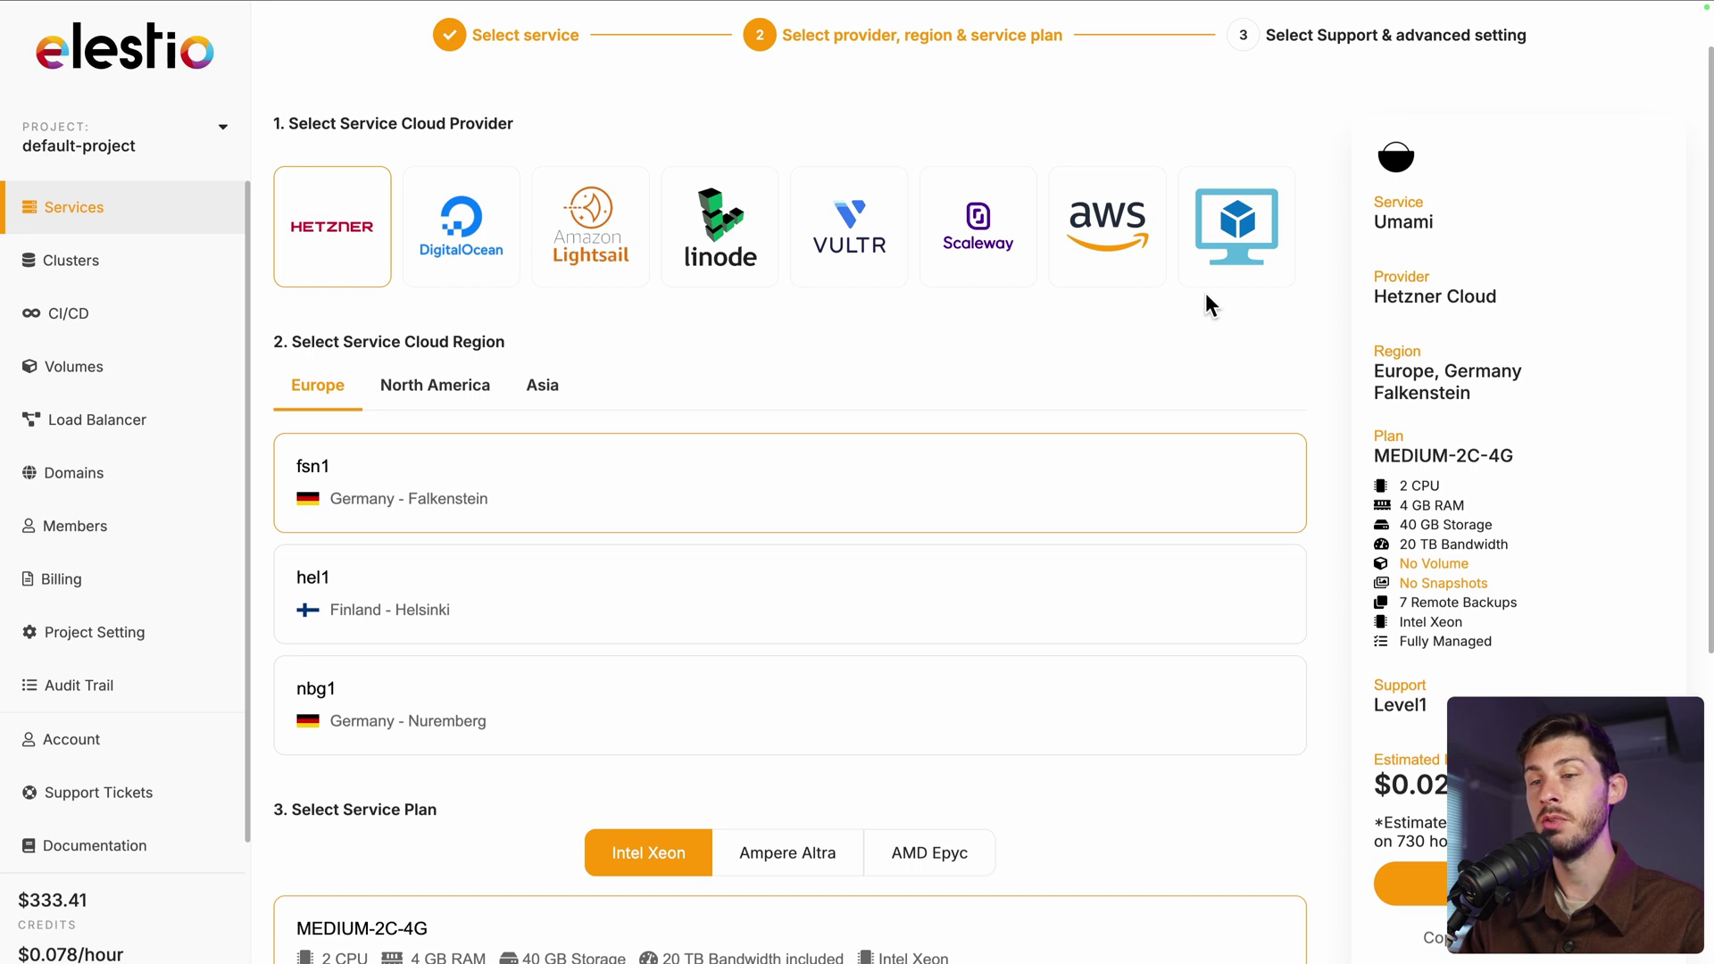
# Keep Hetzner fsn1 MEDIUM-2C-4G with Level 1 support and create the service
pyautogui.scroll(-3, 758, 641)
pyautogui.scroll(-4, 757, 630)
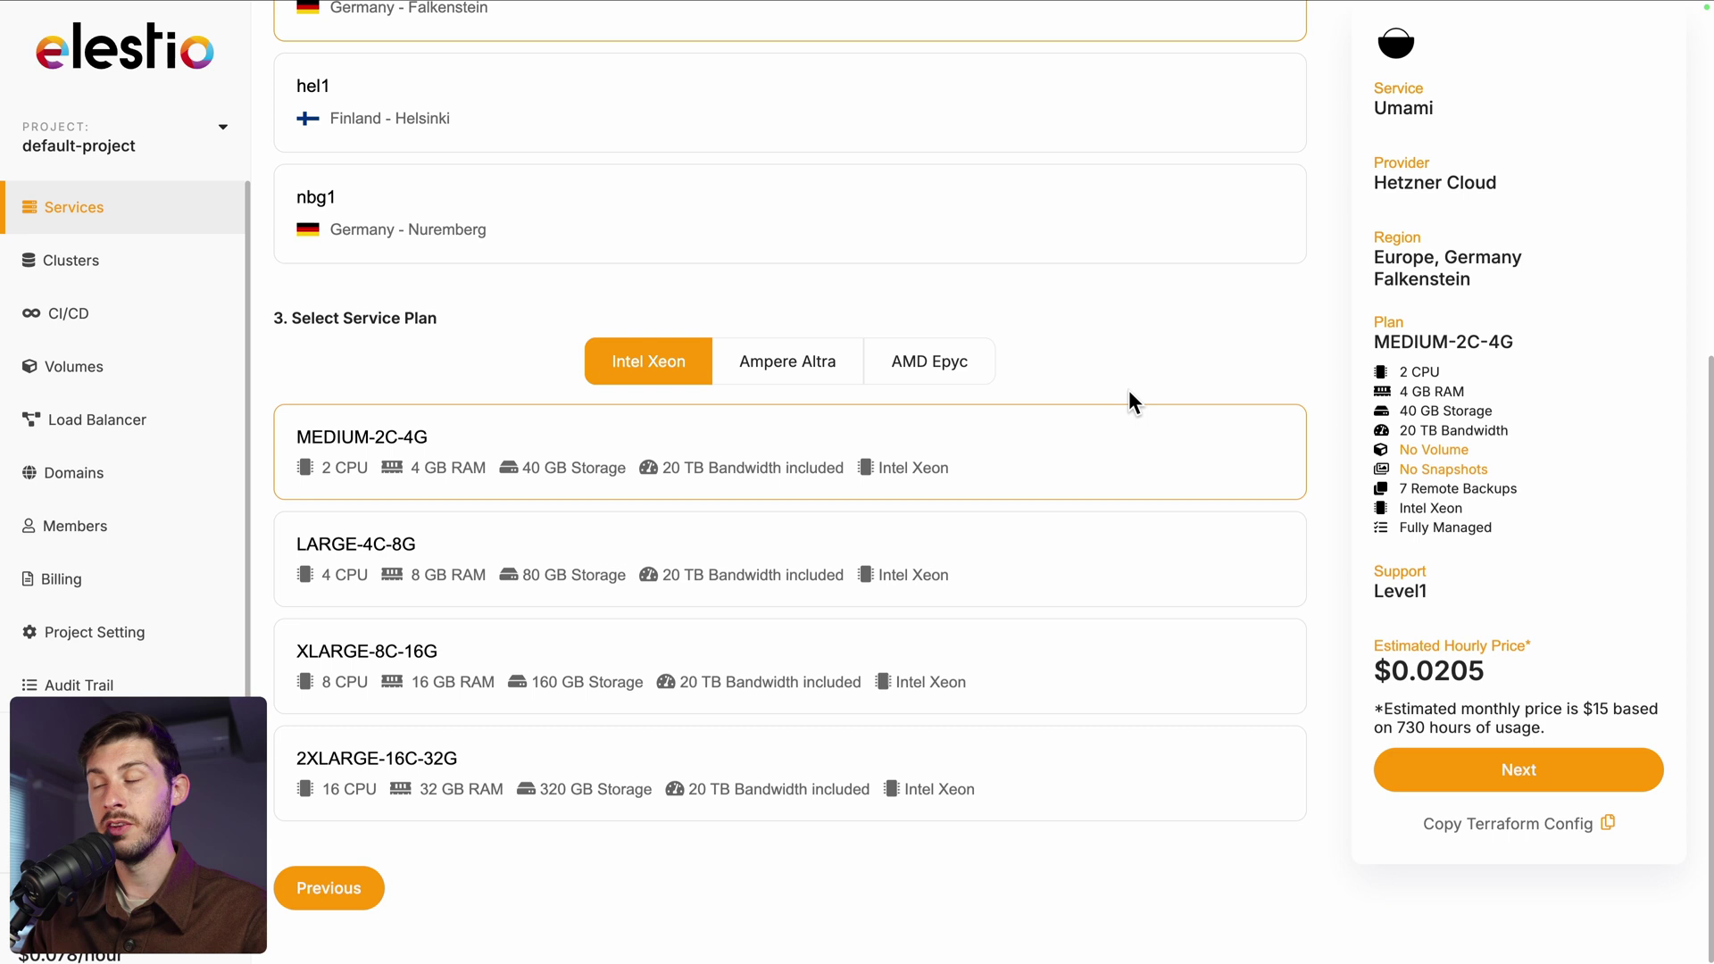
pyautogui.click(1507, 790)
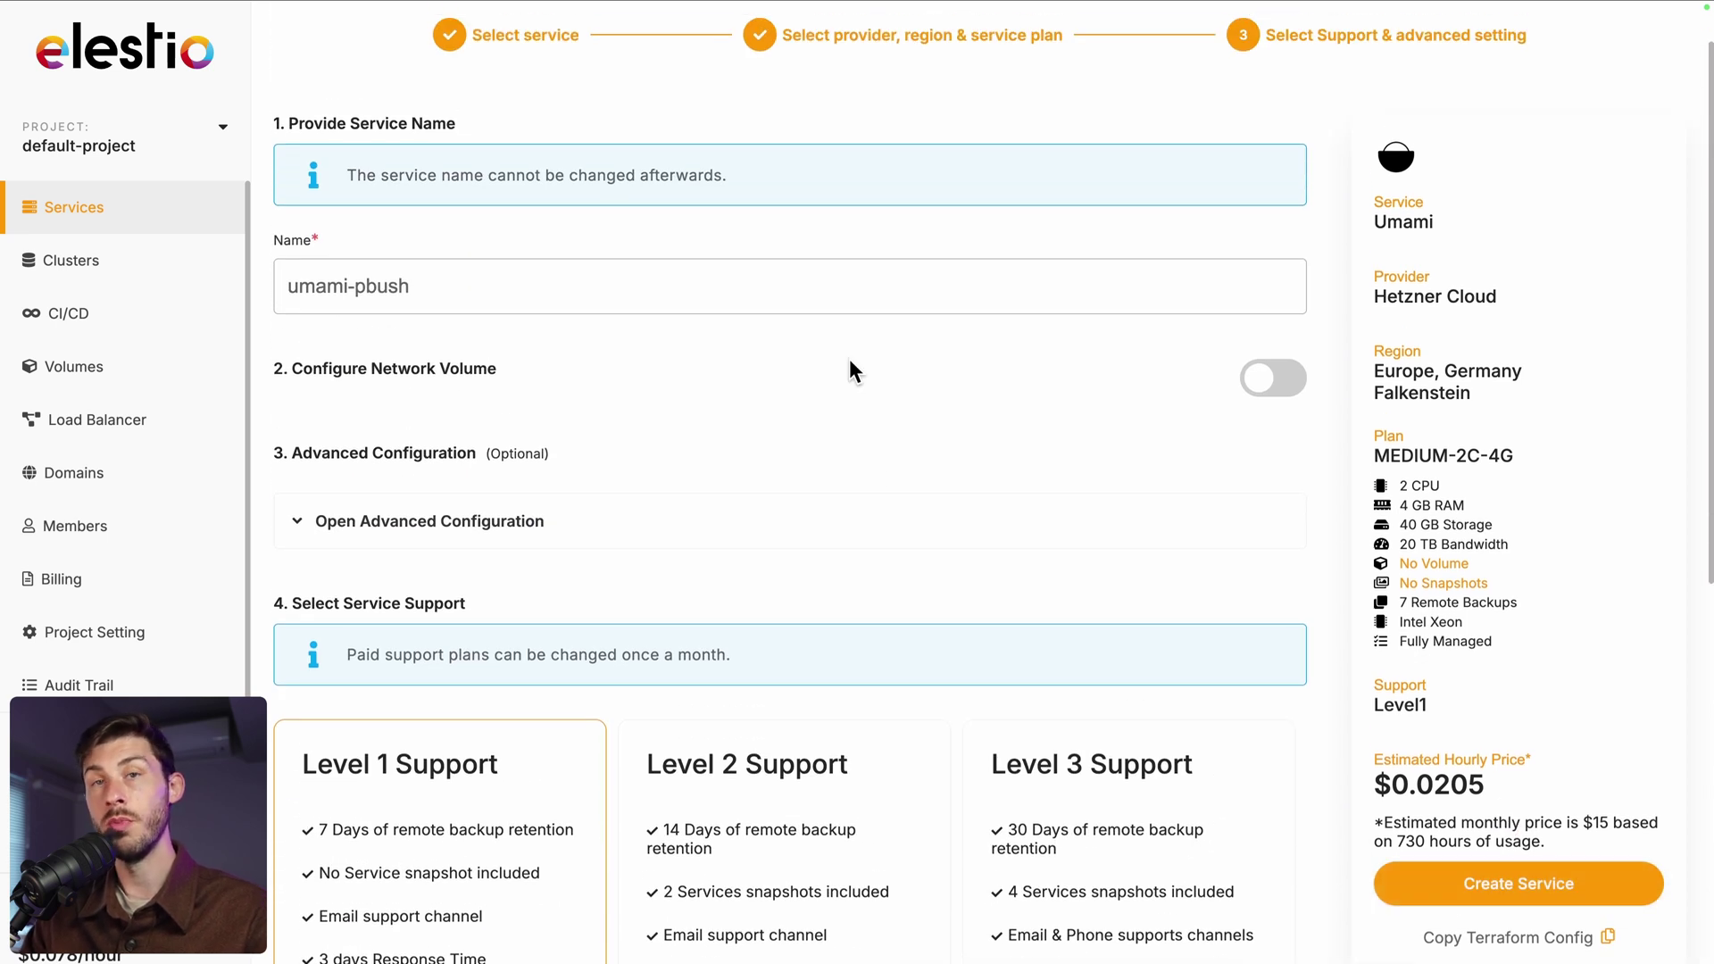
pyautogui.scroll(-4, 849, 361)
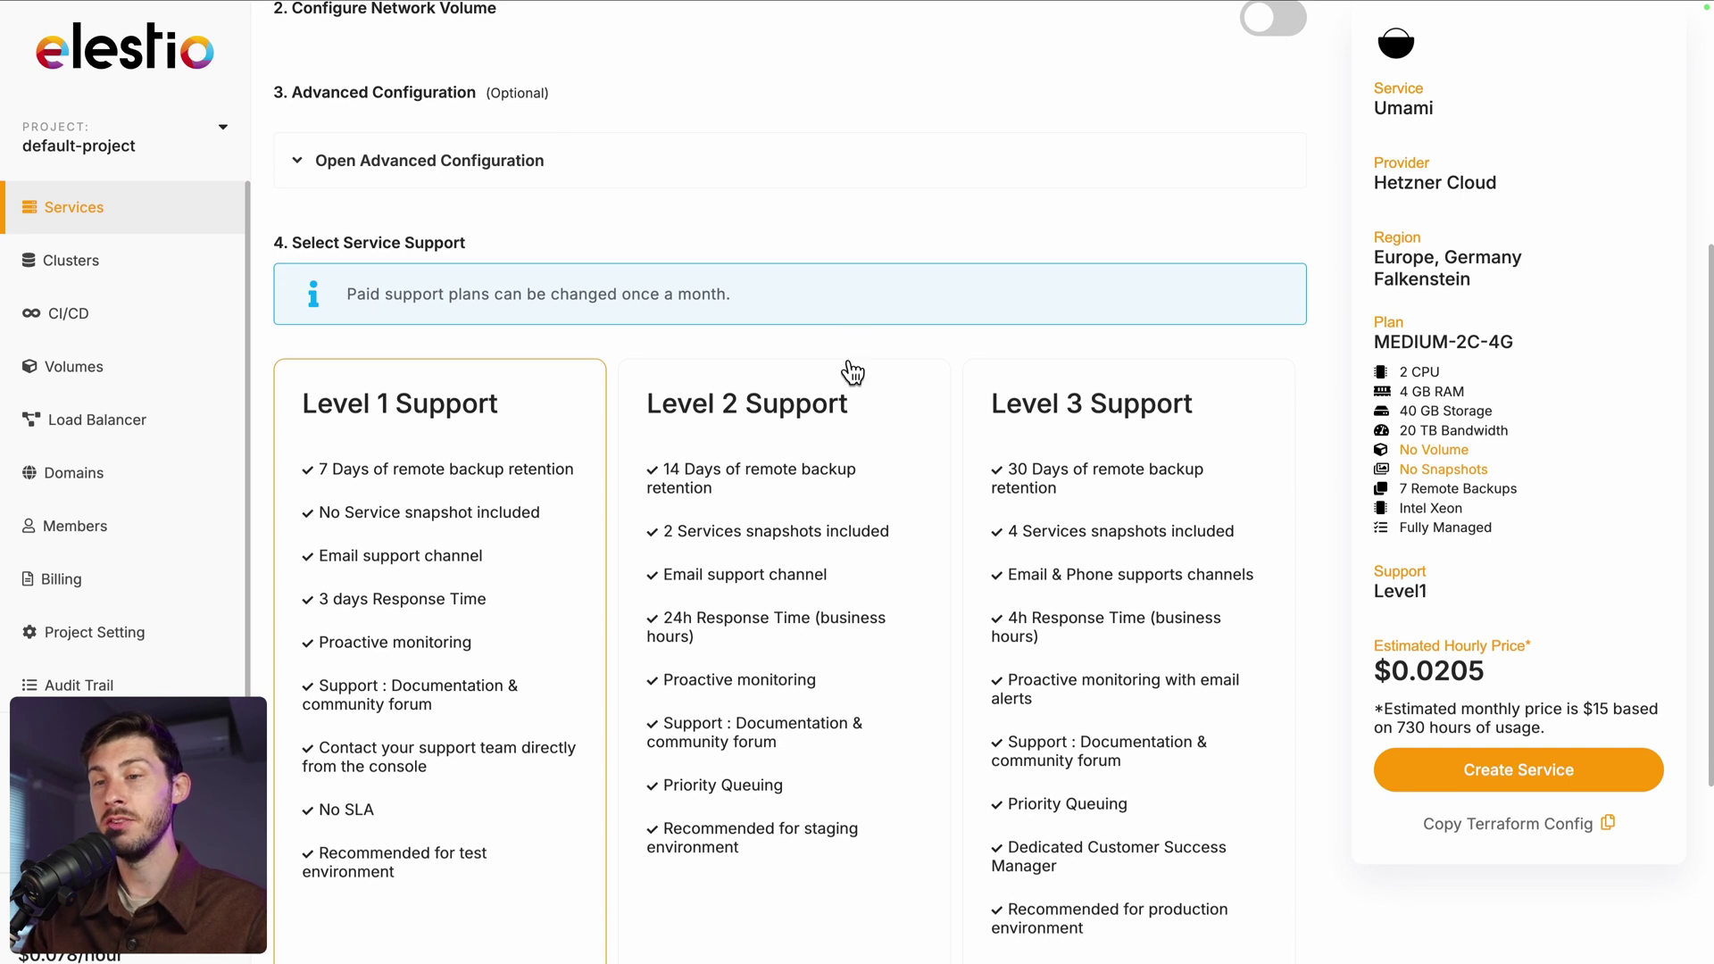
pyautogui.scroll(-2, 375, 581)
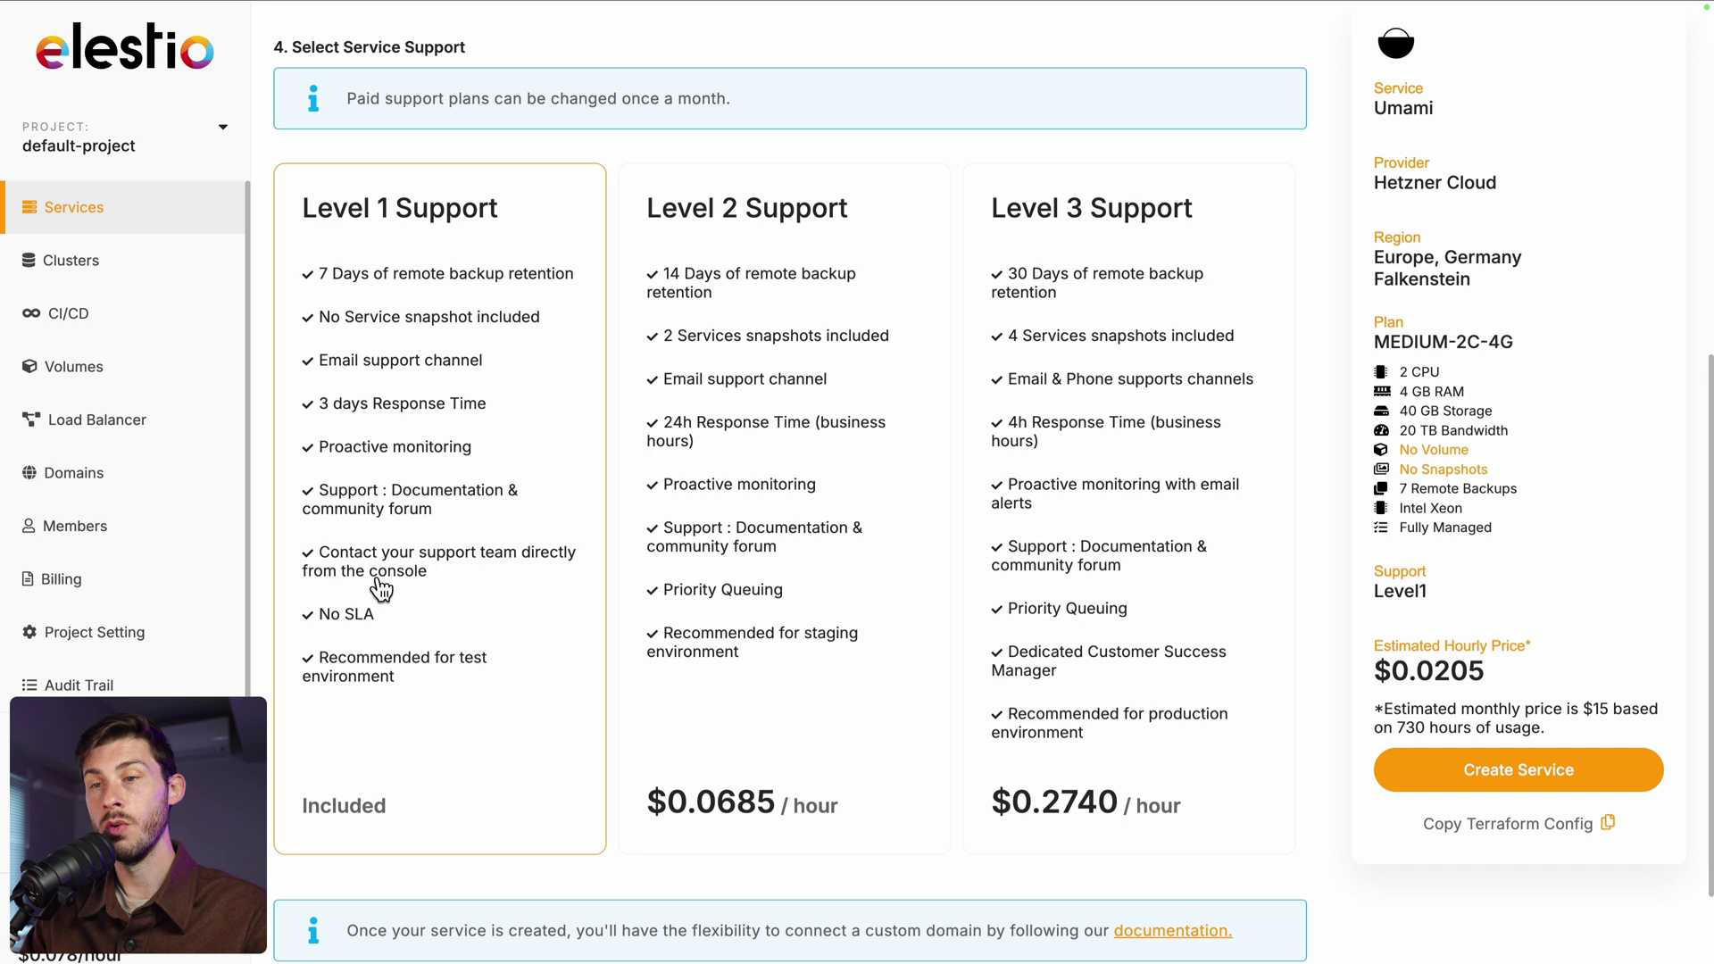
pyautogui.click(1446, 777)
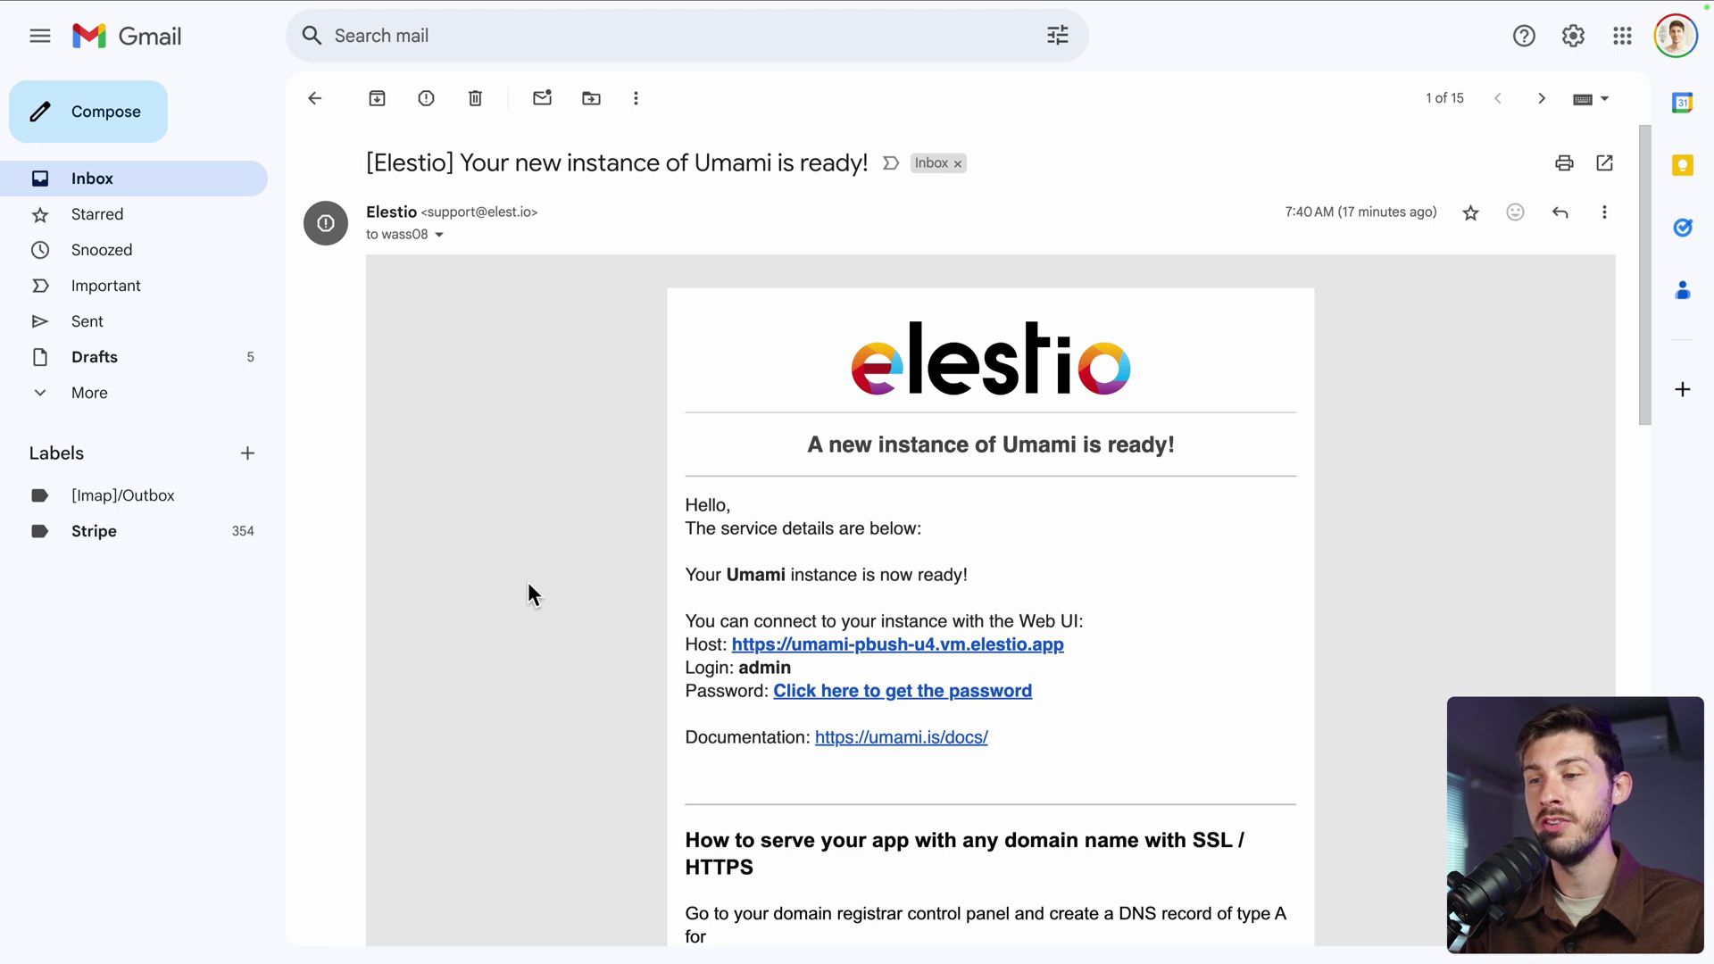
# Follow the password link in Elestio's 'Umami is ready' email
pyautogui.scroll(-3, 505, 585)
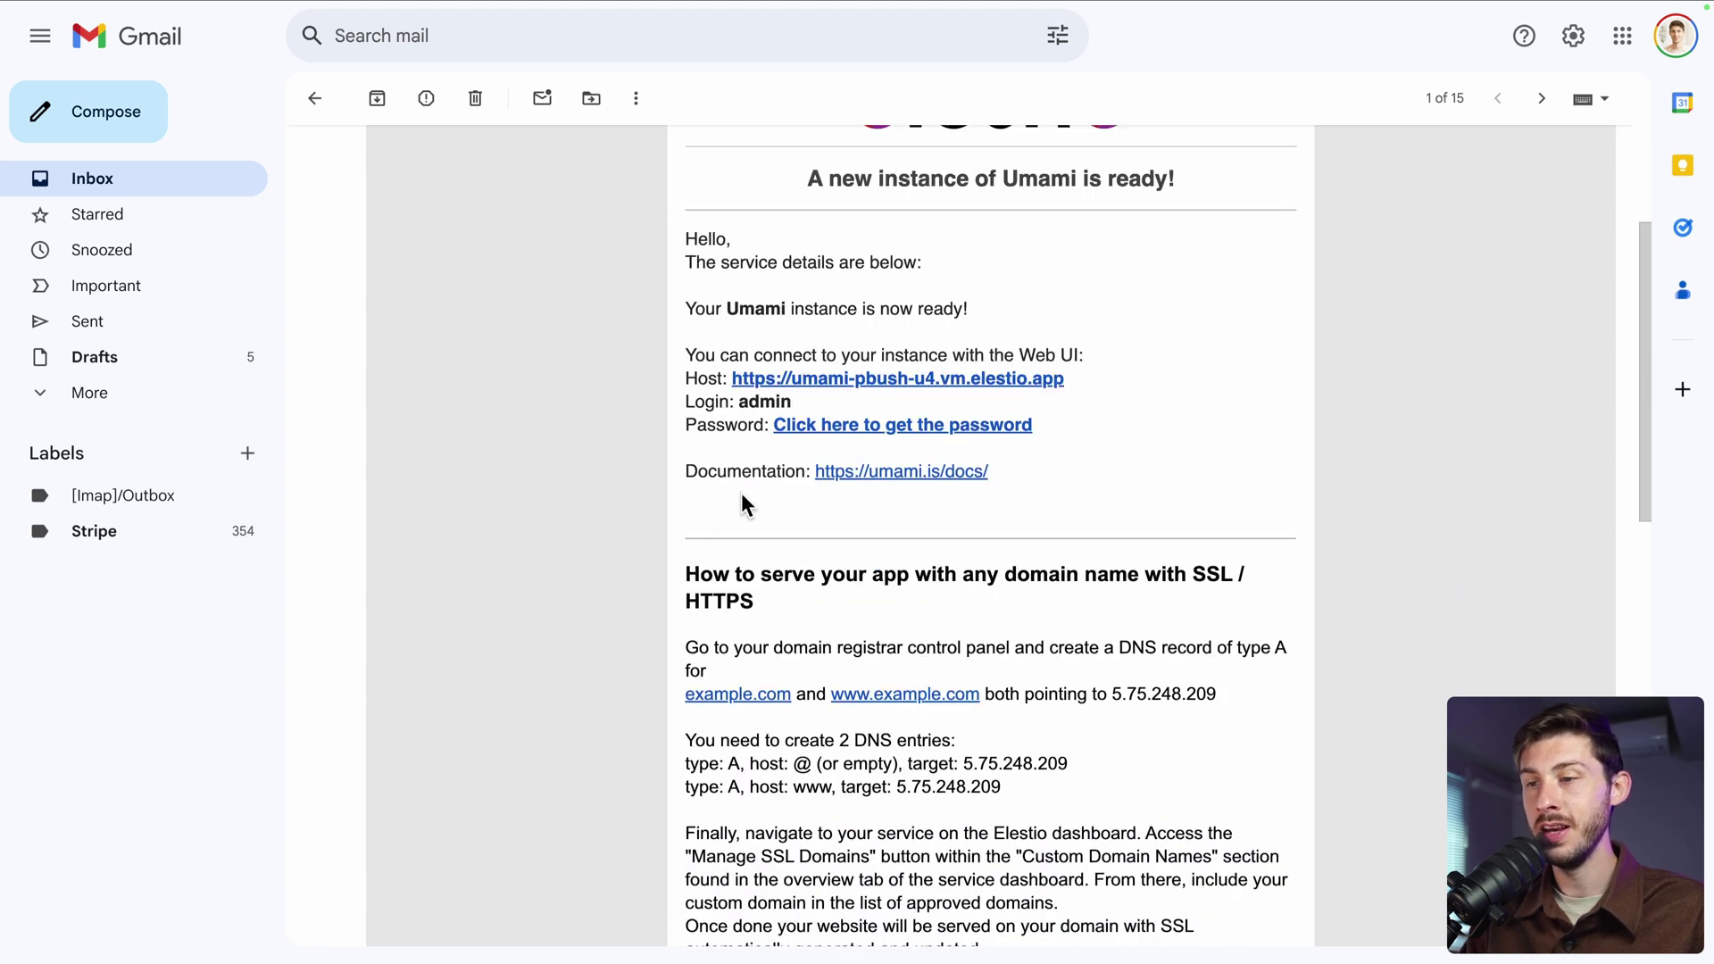
pyautogui.click(845, 425)
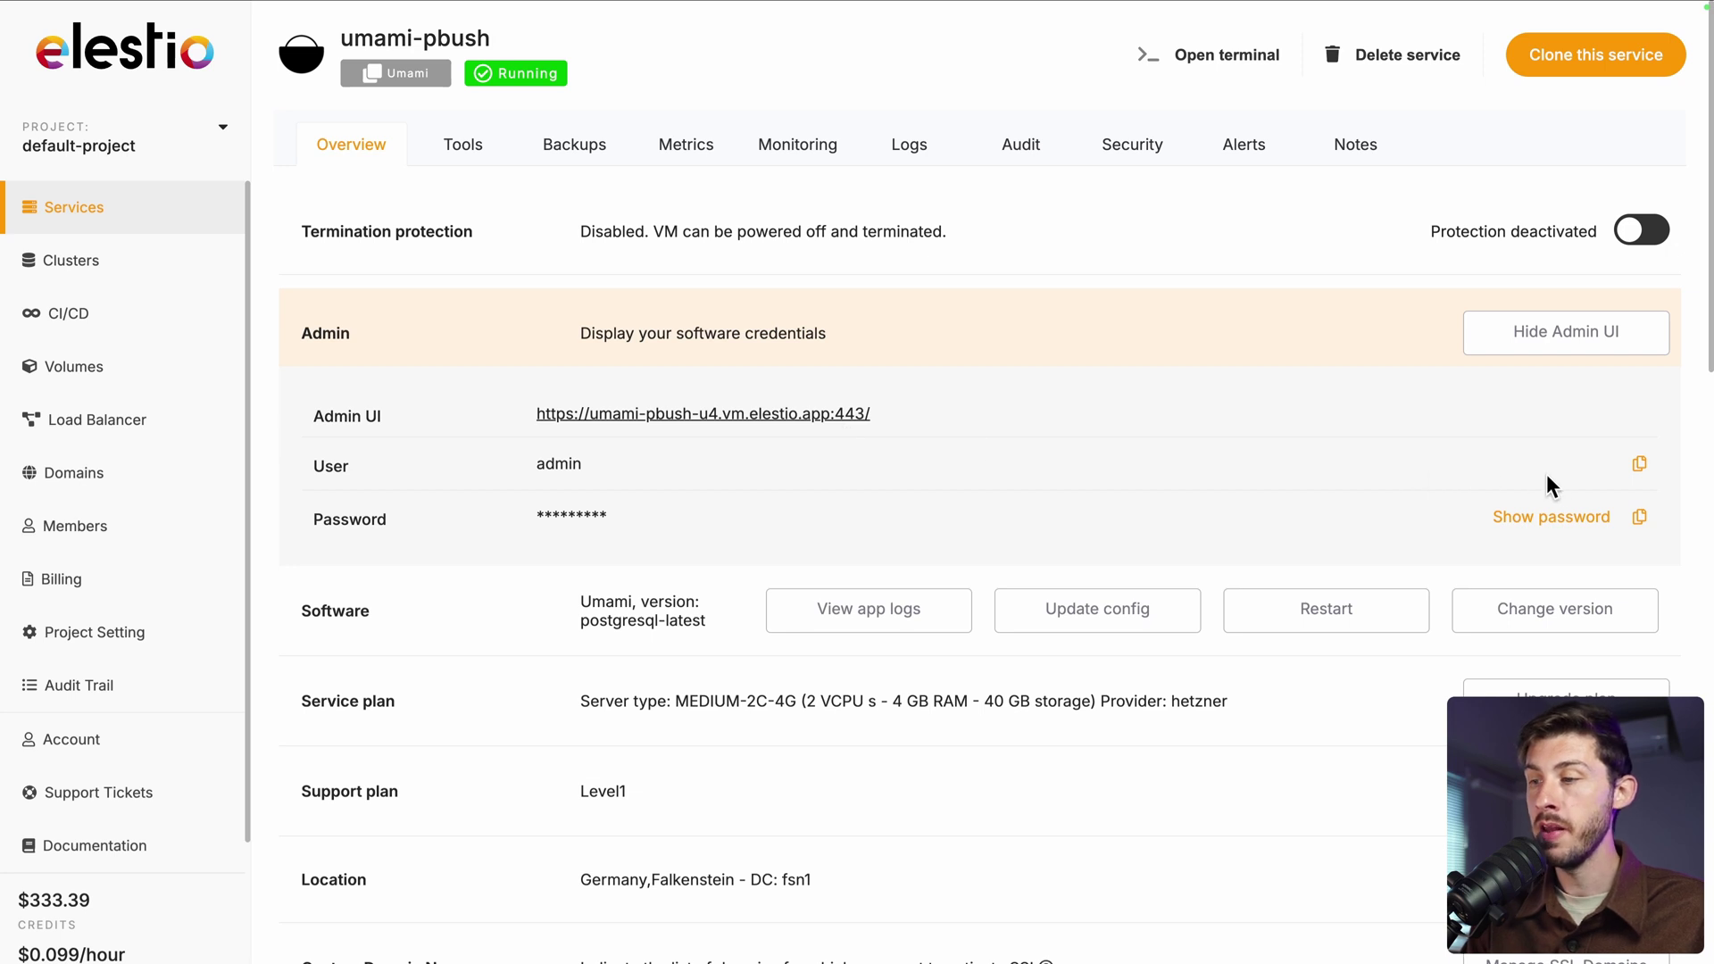
# Copy the admin password from the umami-pbush service overview
pyautogui.click(1641, 520)
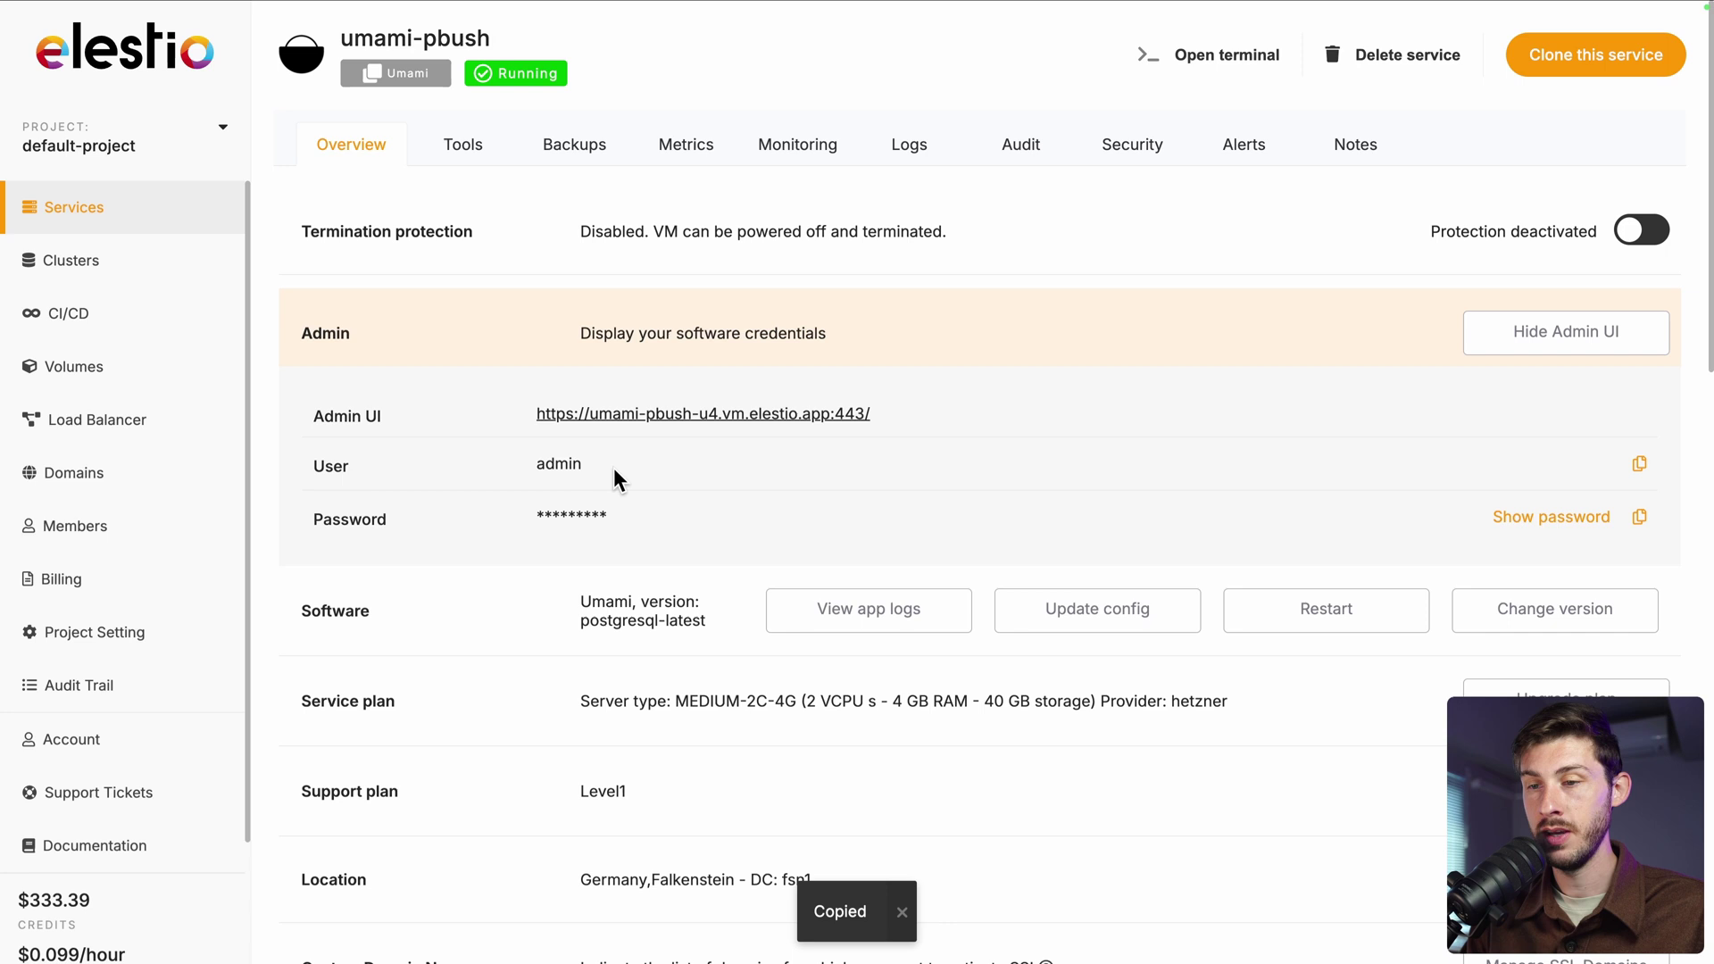
# Log in to the Umami Admin UI as admin using the copied password
pyautogui.click(656, 416)
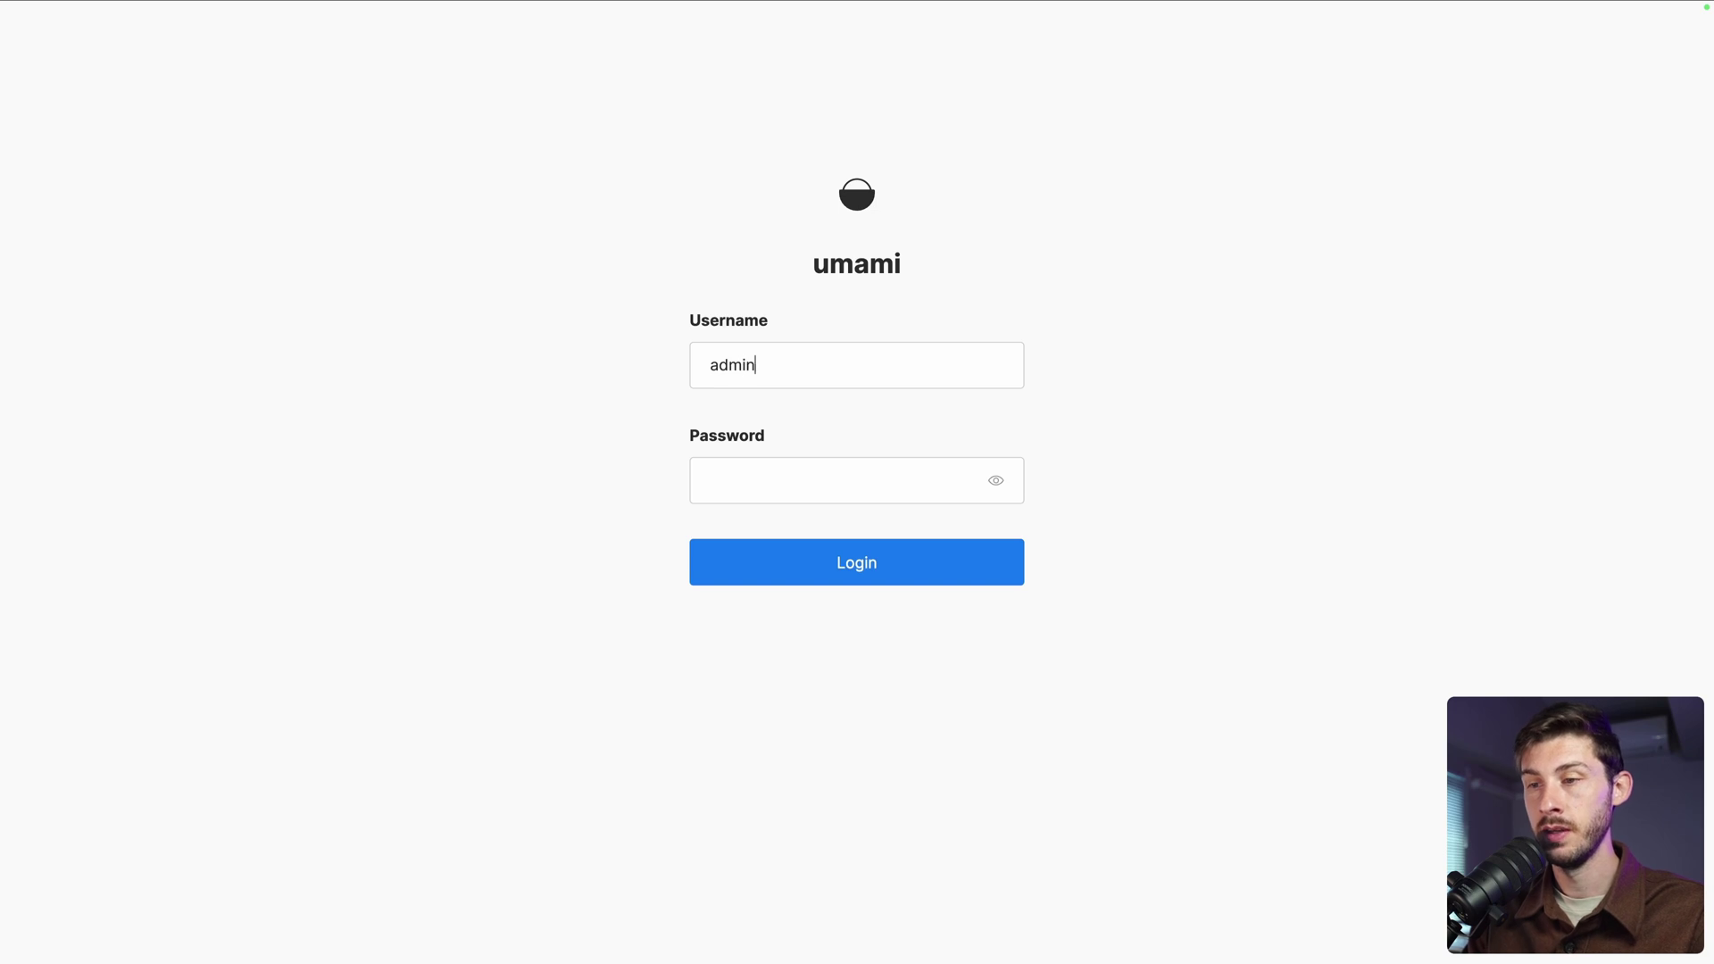
pyautogui.press('super+v')
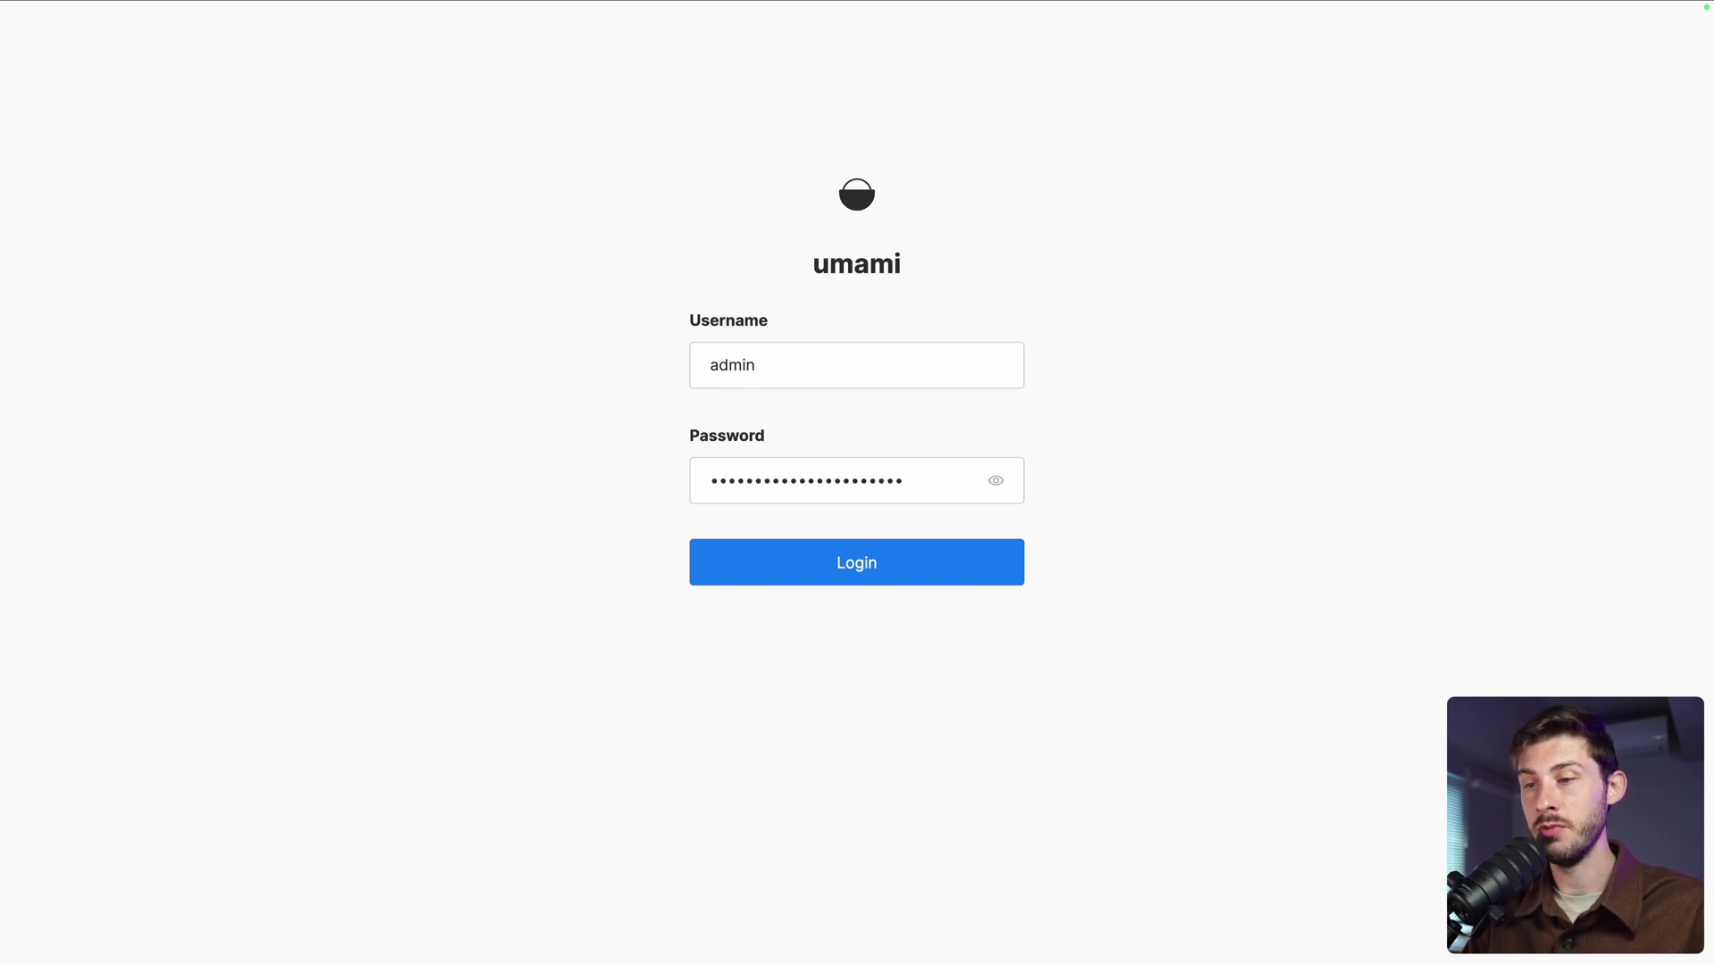
pyautogui.click(861, 576)
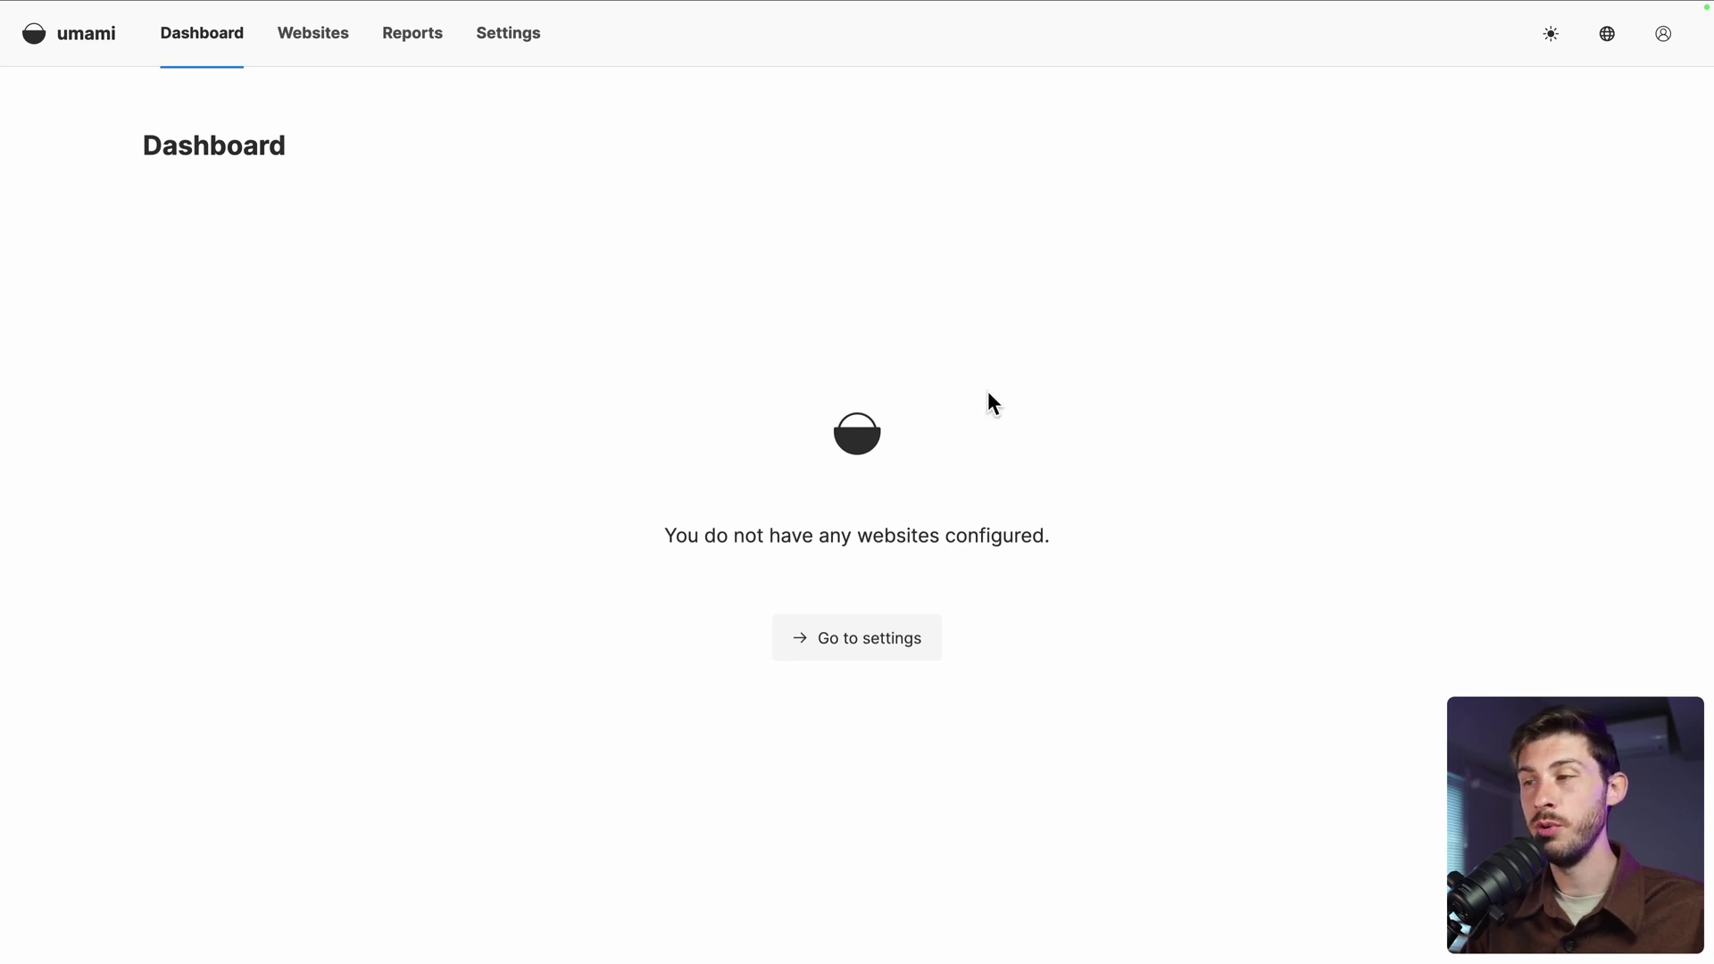
pyautogui.click(1555, 54)
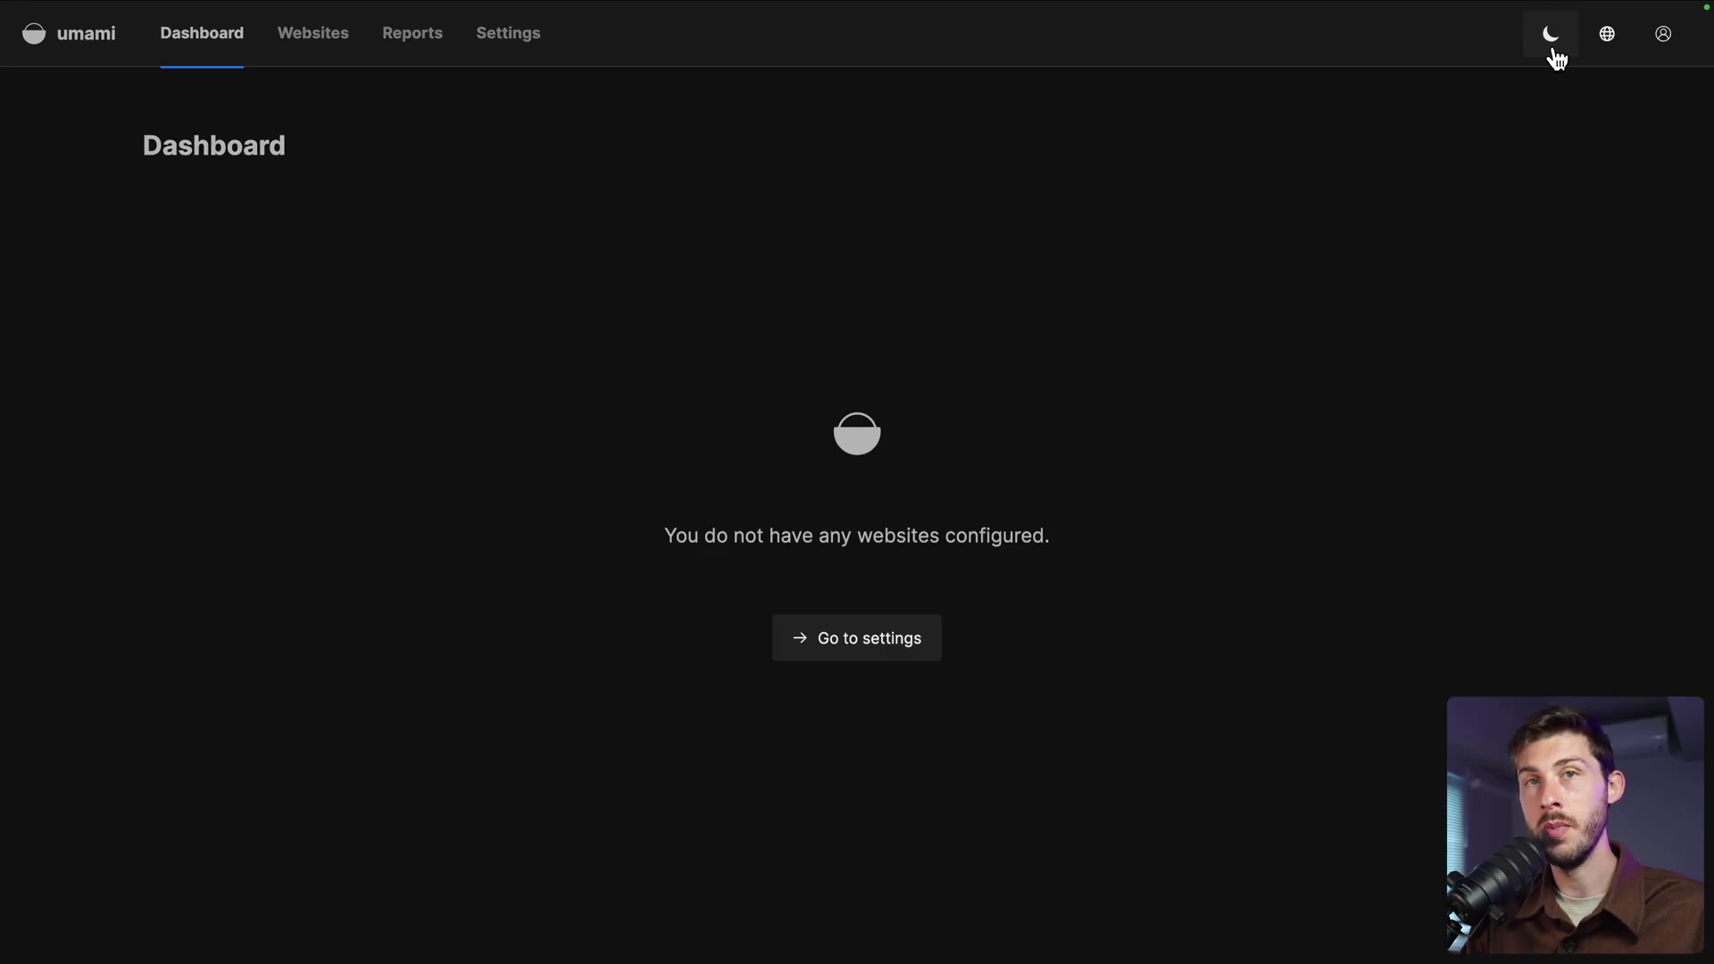
pyautogui.click(1555, 53)
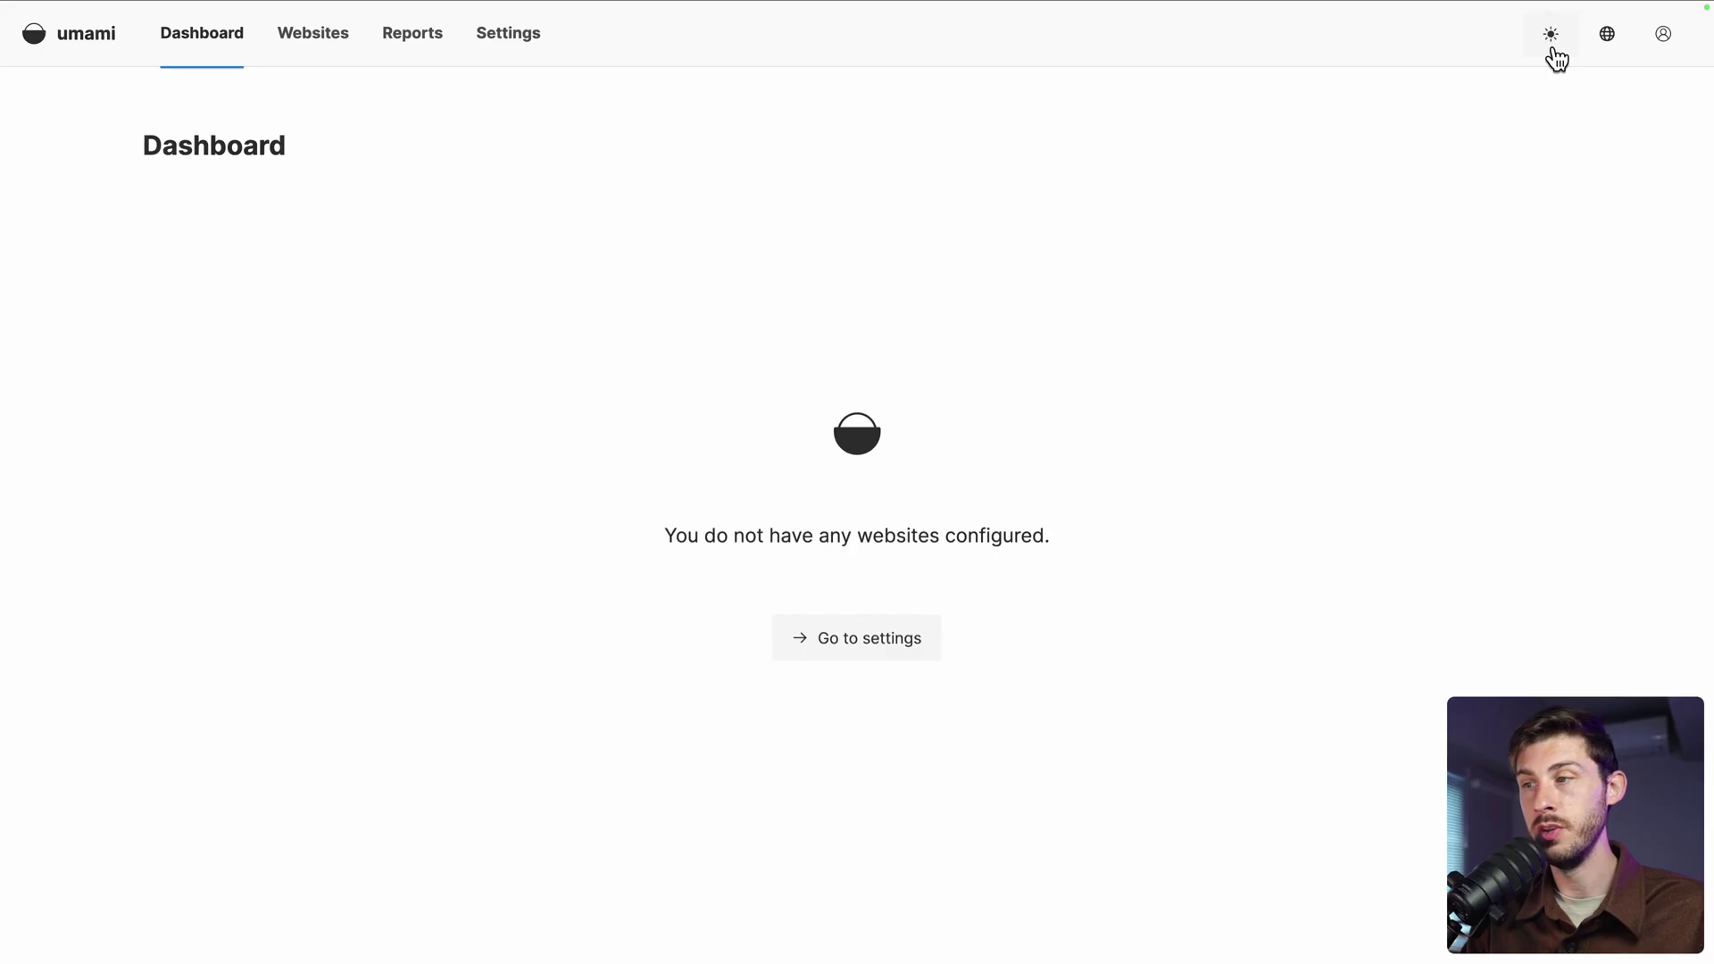
pyautogui.click(1612, 48)
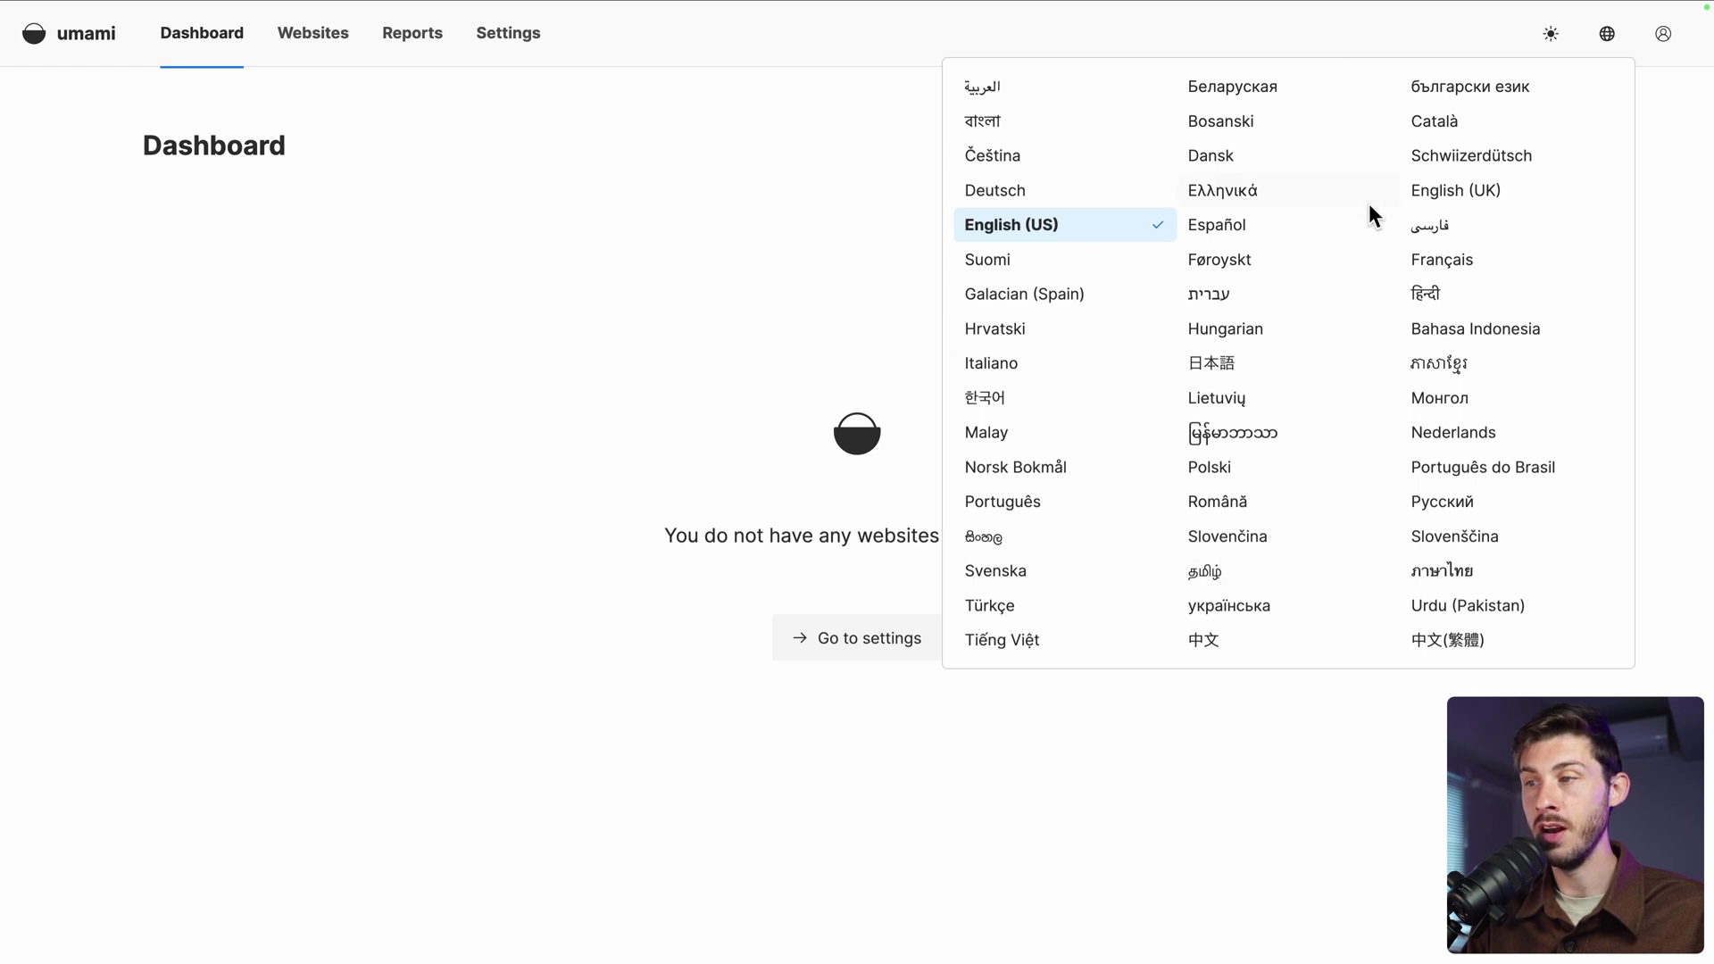
pyautogui.click(726, 226)
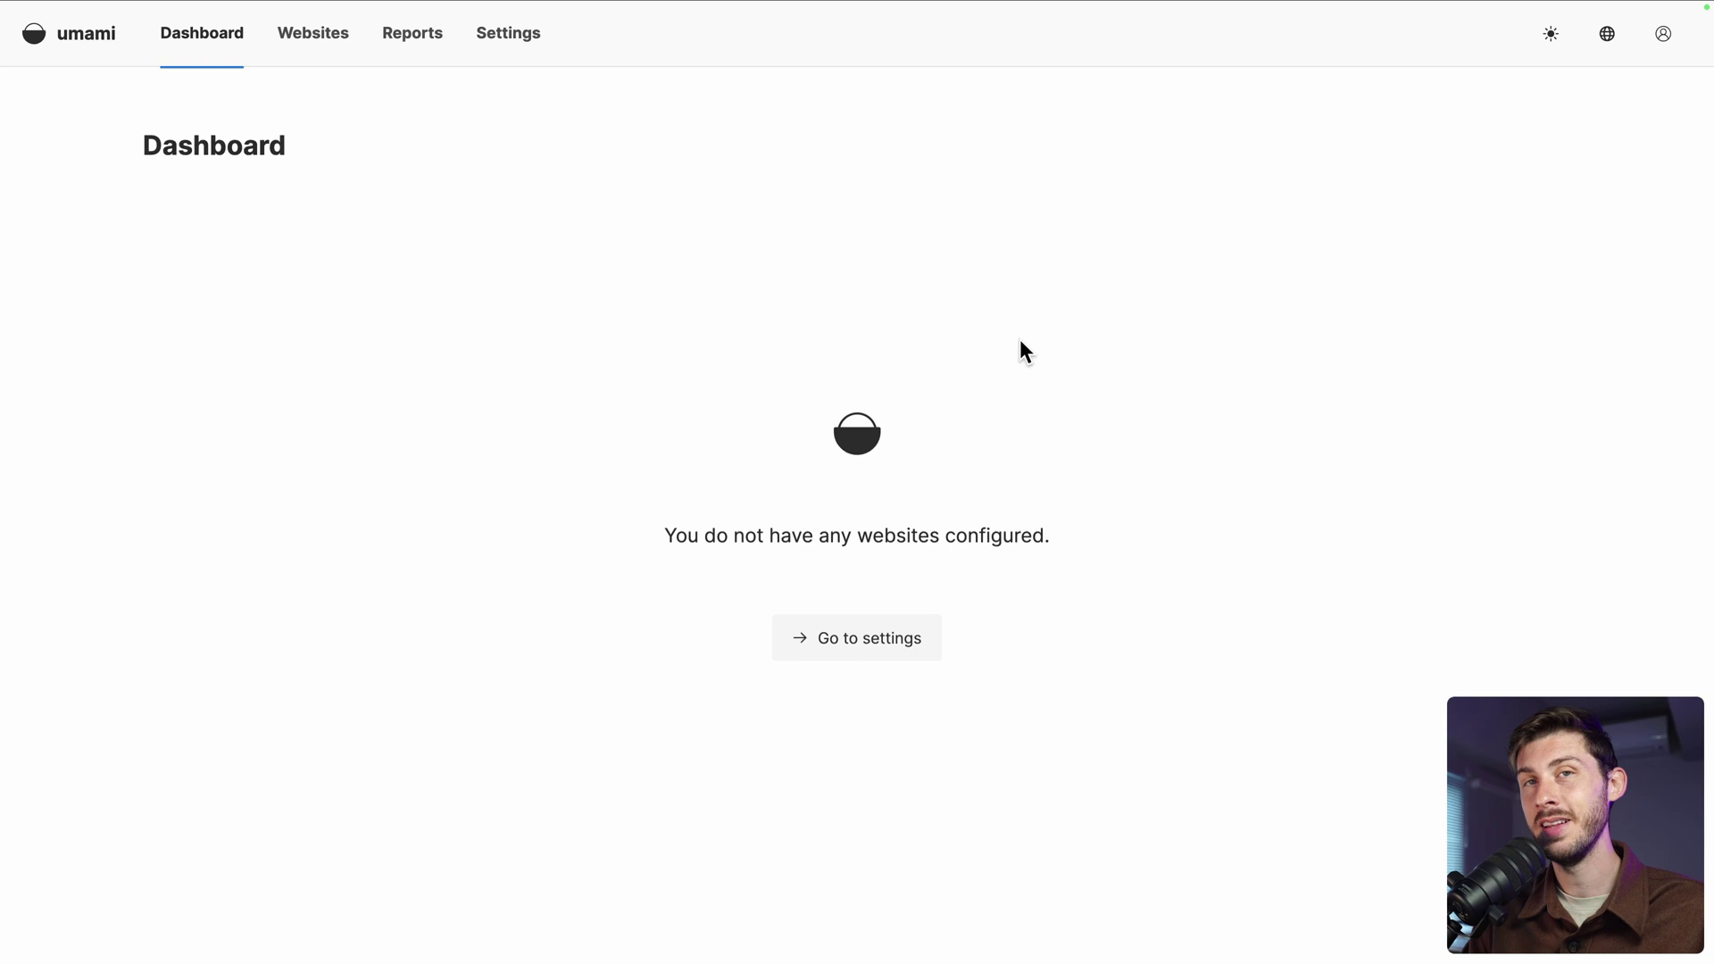
# Add website 'Demo Elestio' with domain a00testdb.appdrag.site under Settings > Websites
pyautogui.click(846, 655)
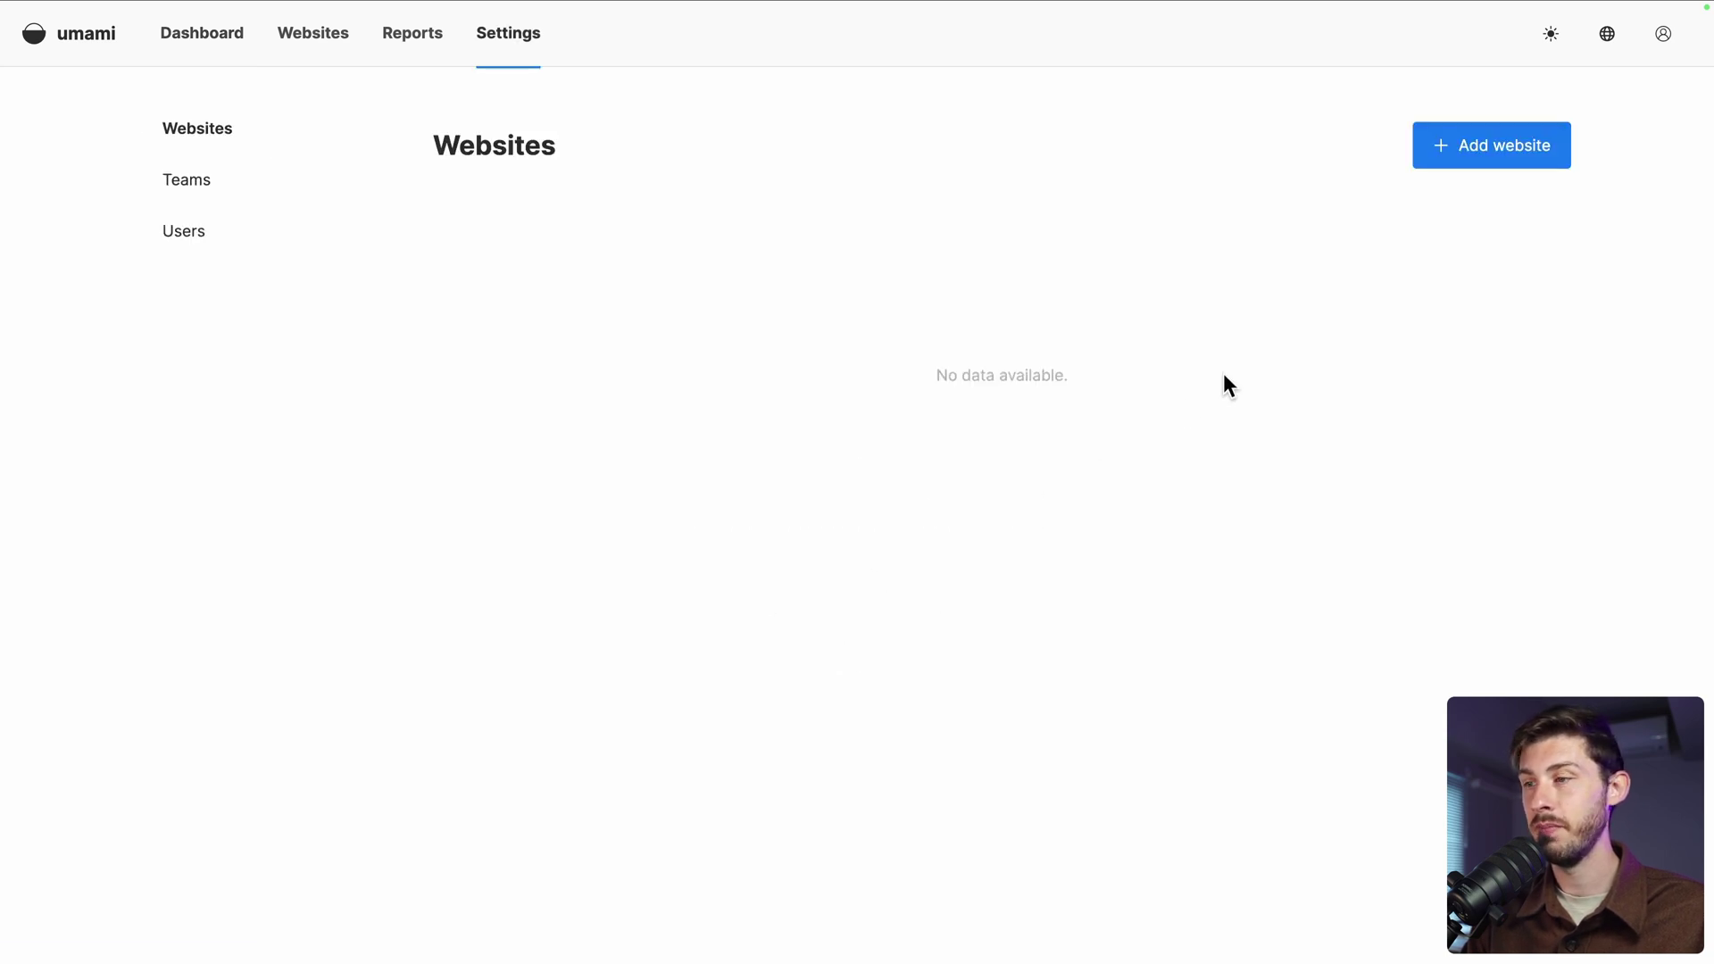
pyautogui.click(1451, 156)
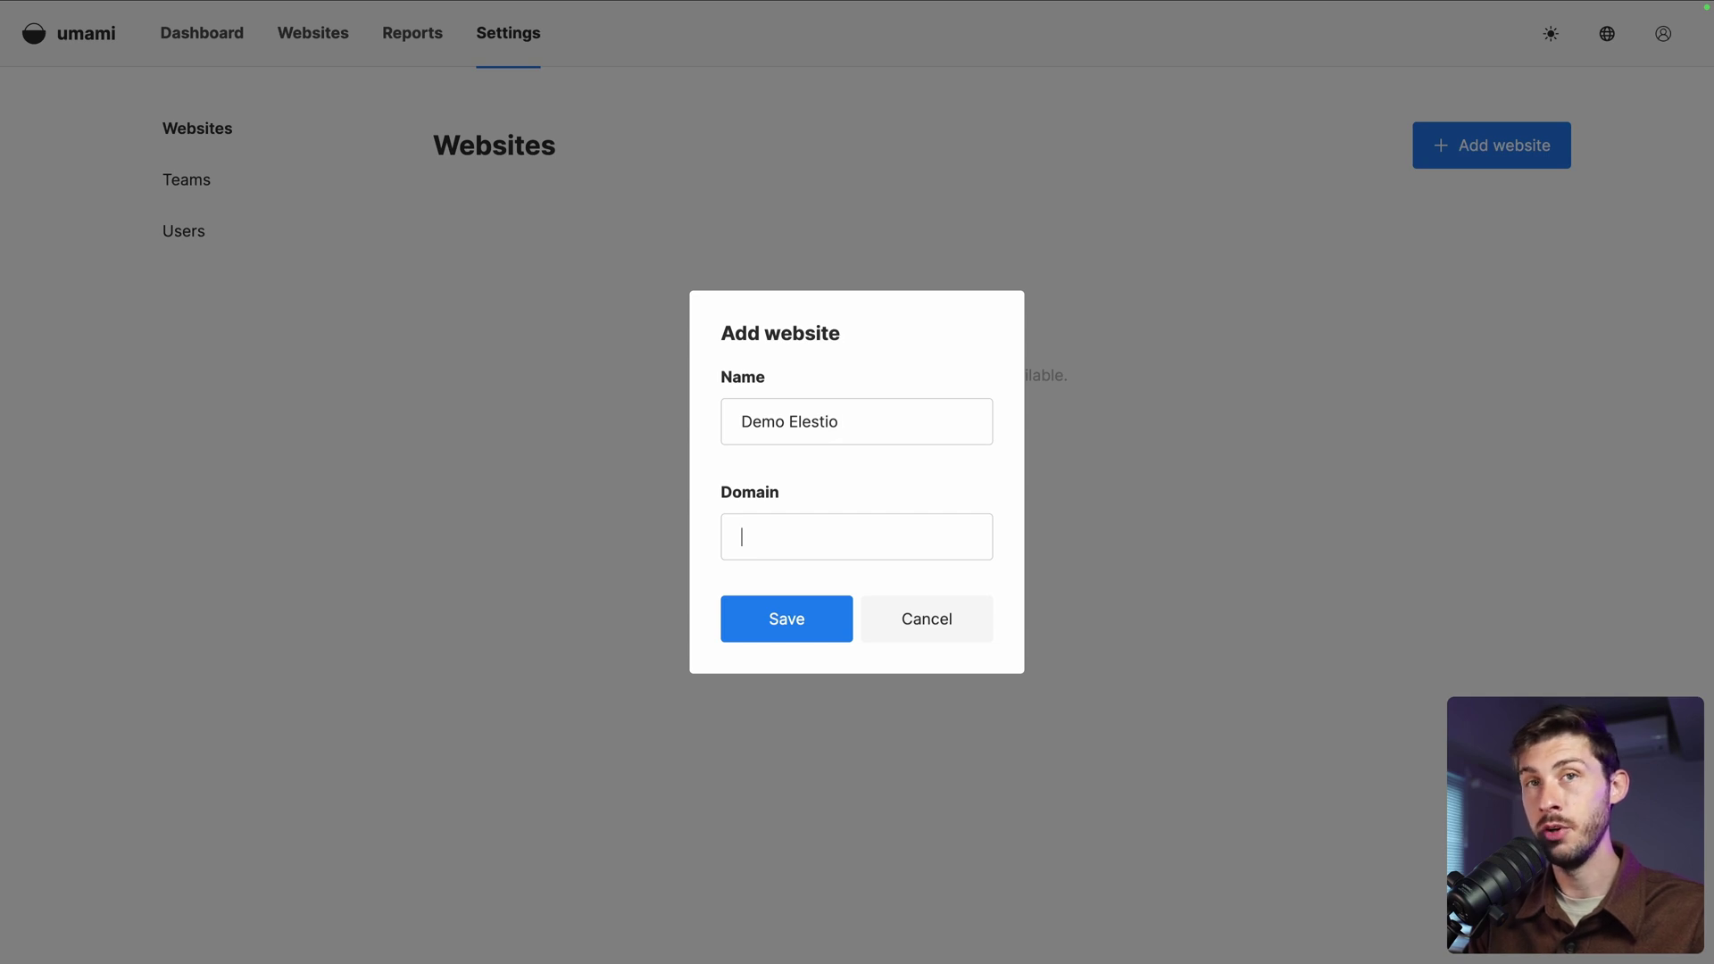
pyautogui.write('a00testdb.appdrag.site')
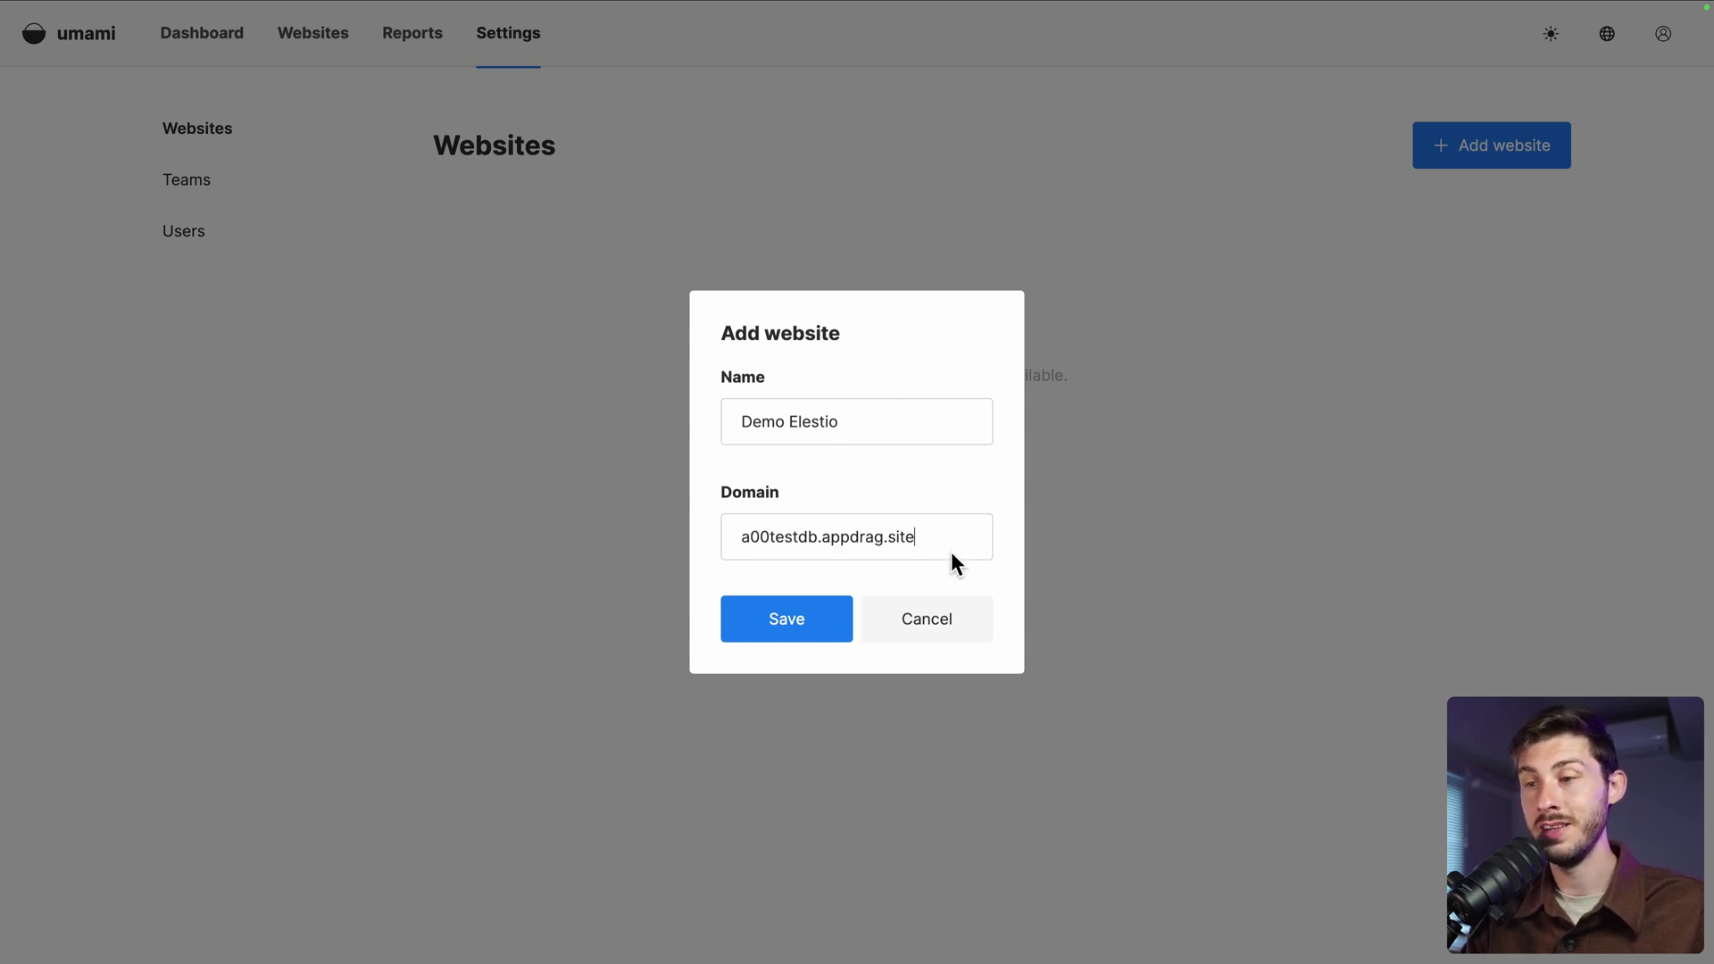
pyautogui.click(778, 625)
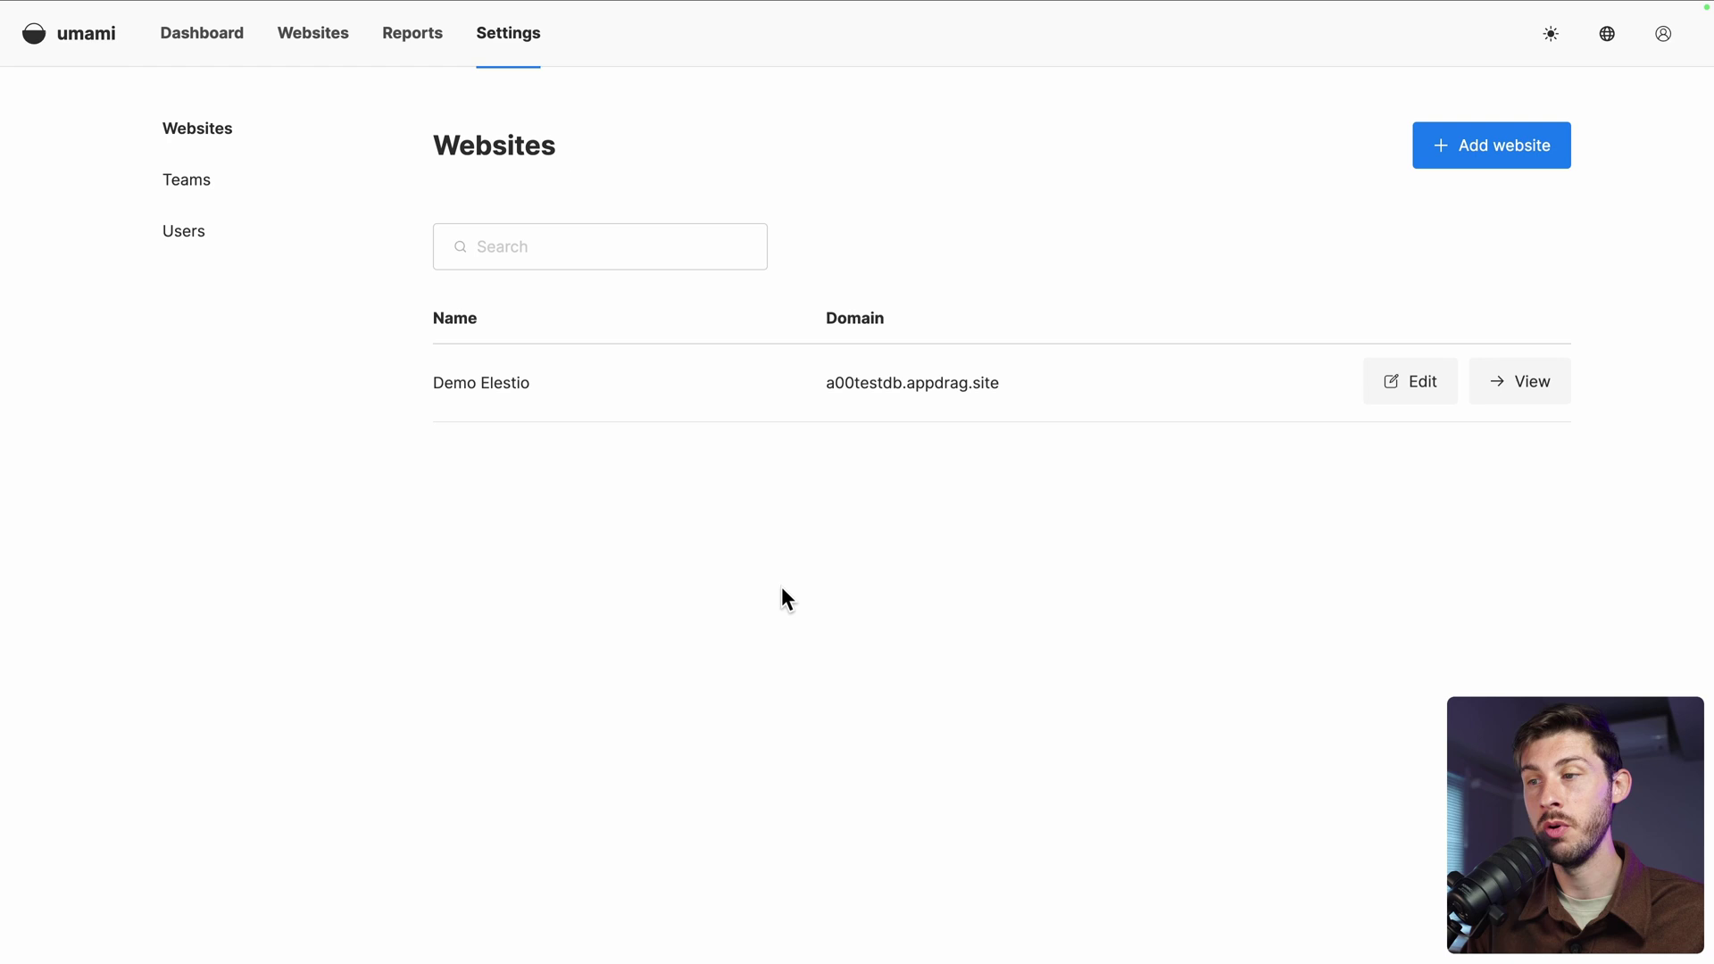
# Copy the Demo Elestio tracking script from its Tracking code tab
pyautogui.click(1398, 393)
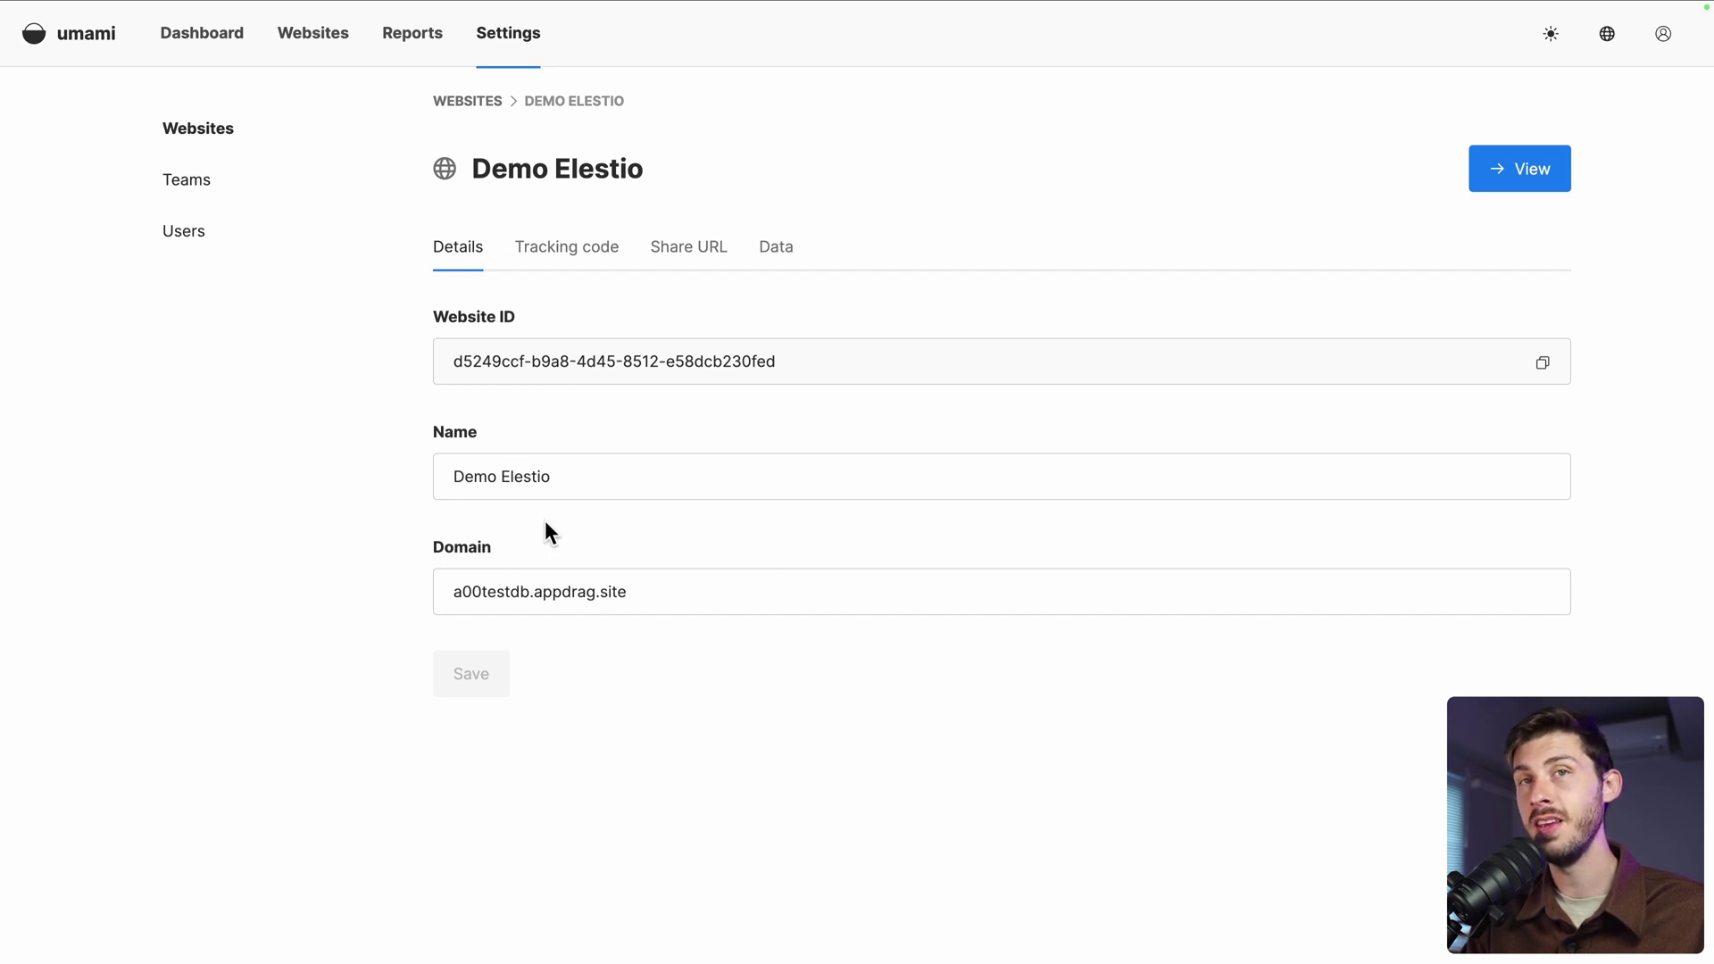
pyautogui.click(531, 250)
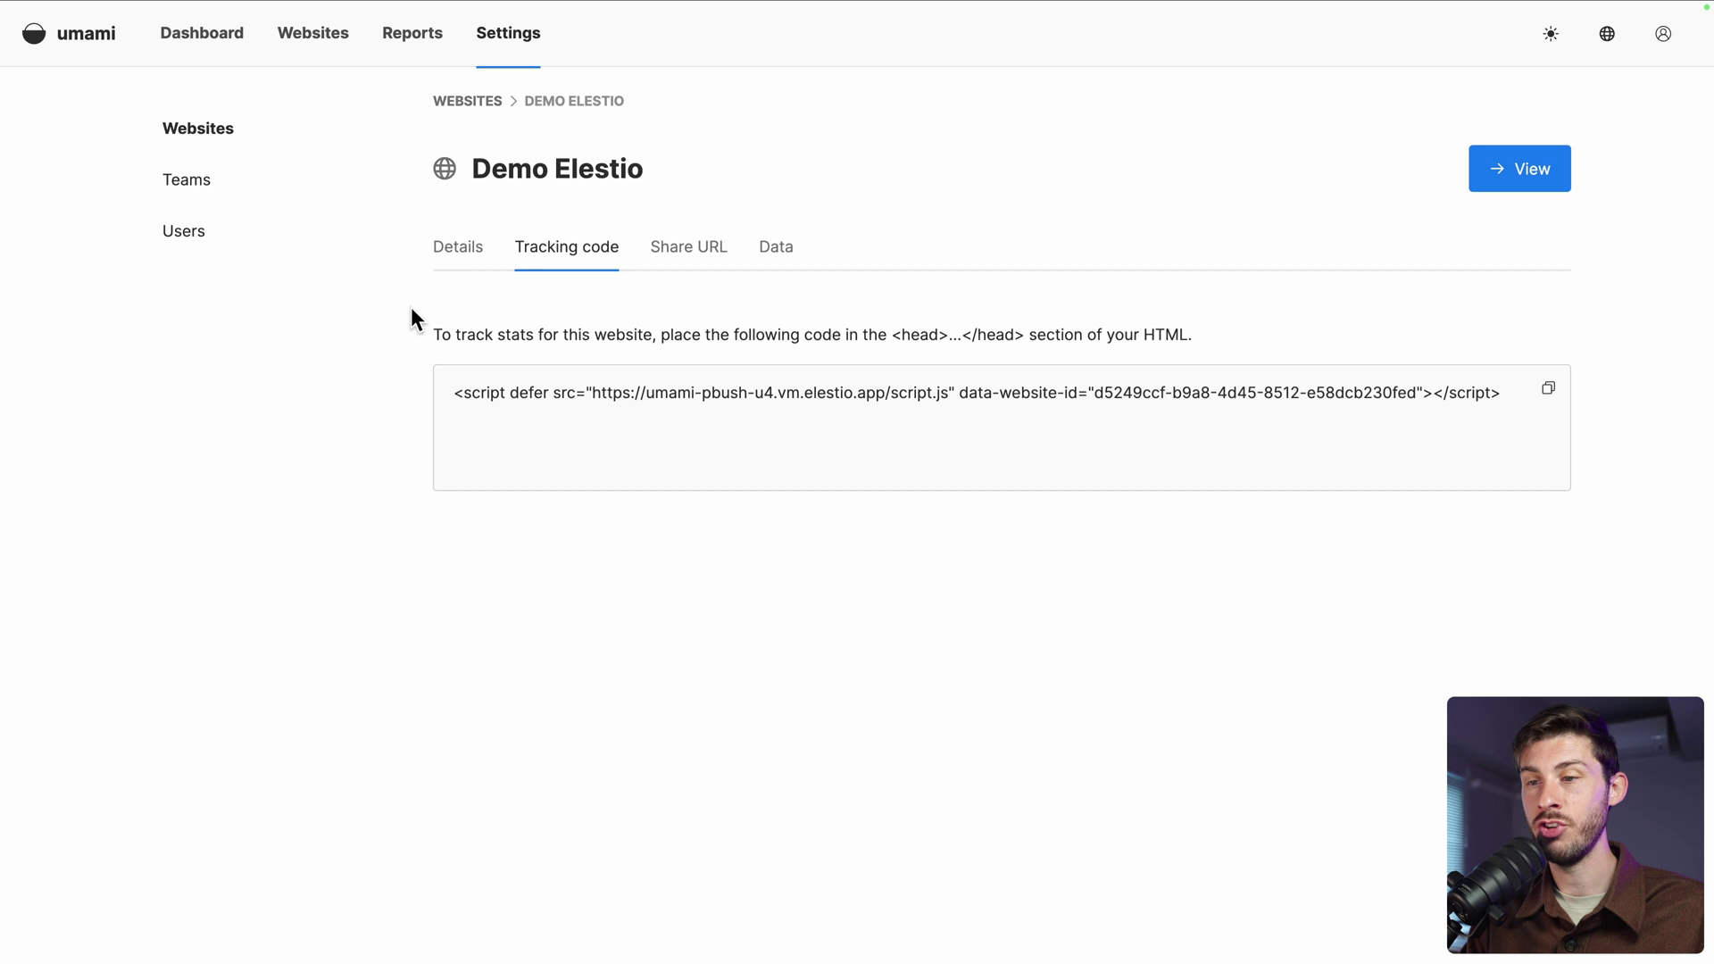
pyautogui.click(1550, 395)
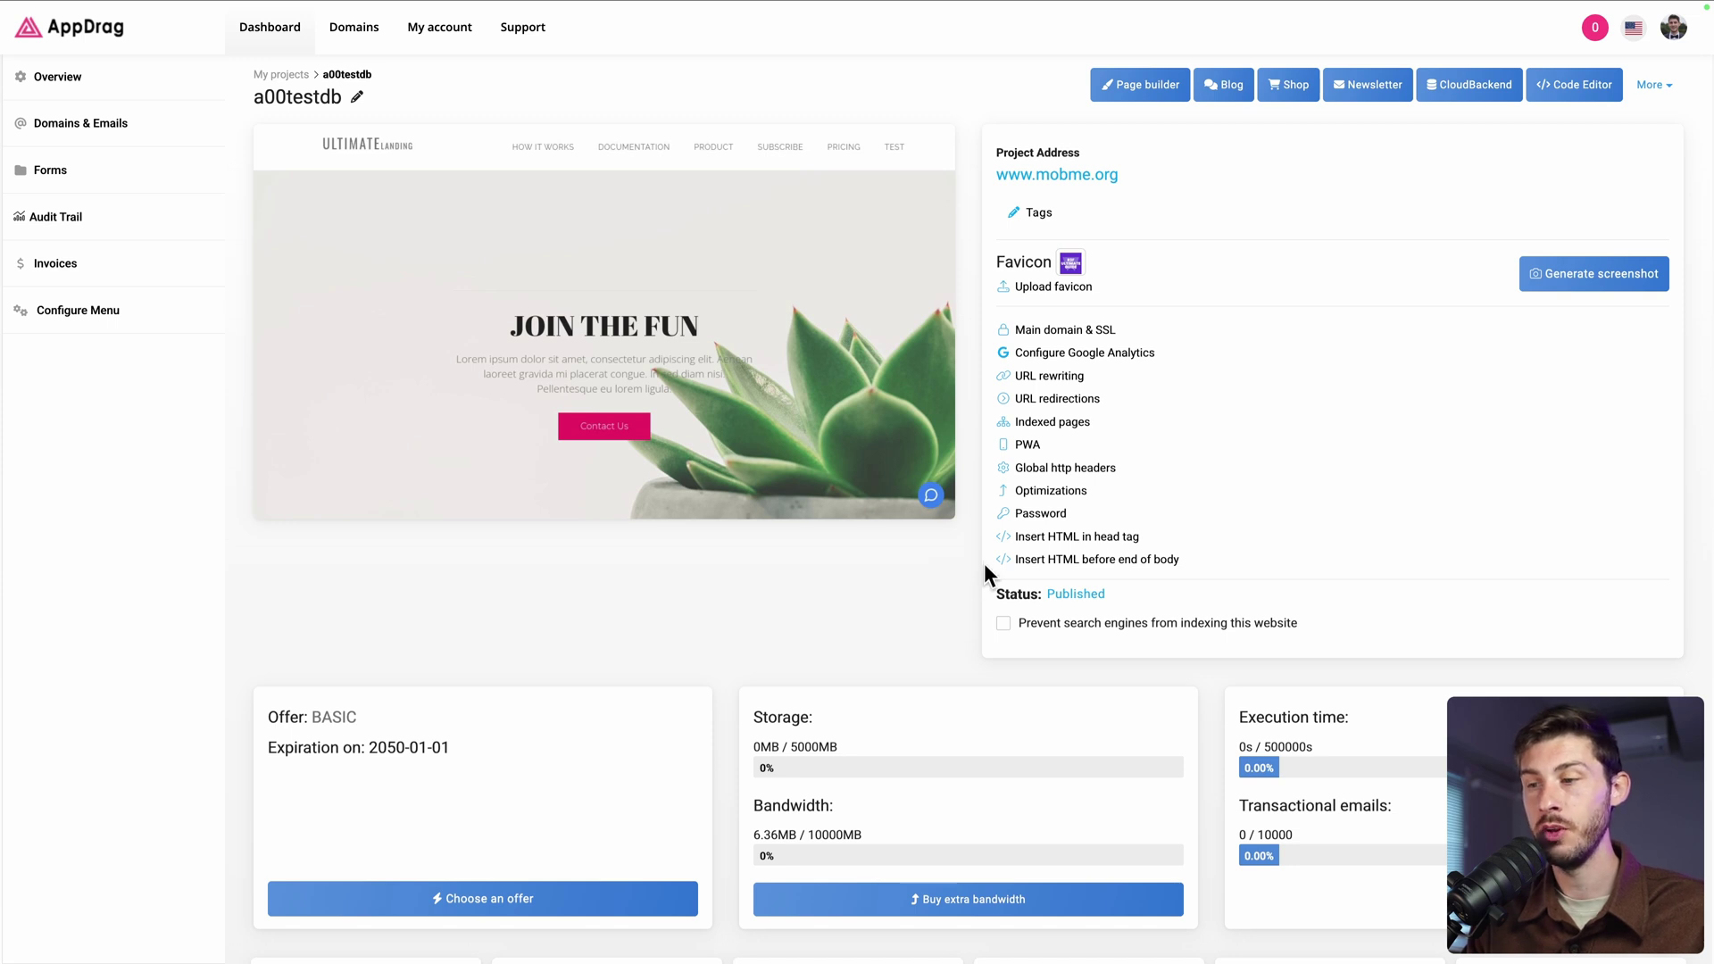
# Paste the Umami script into AppDrag's HTML before end of body and save
pyautogui.click(1055, 563)
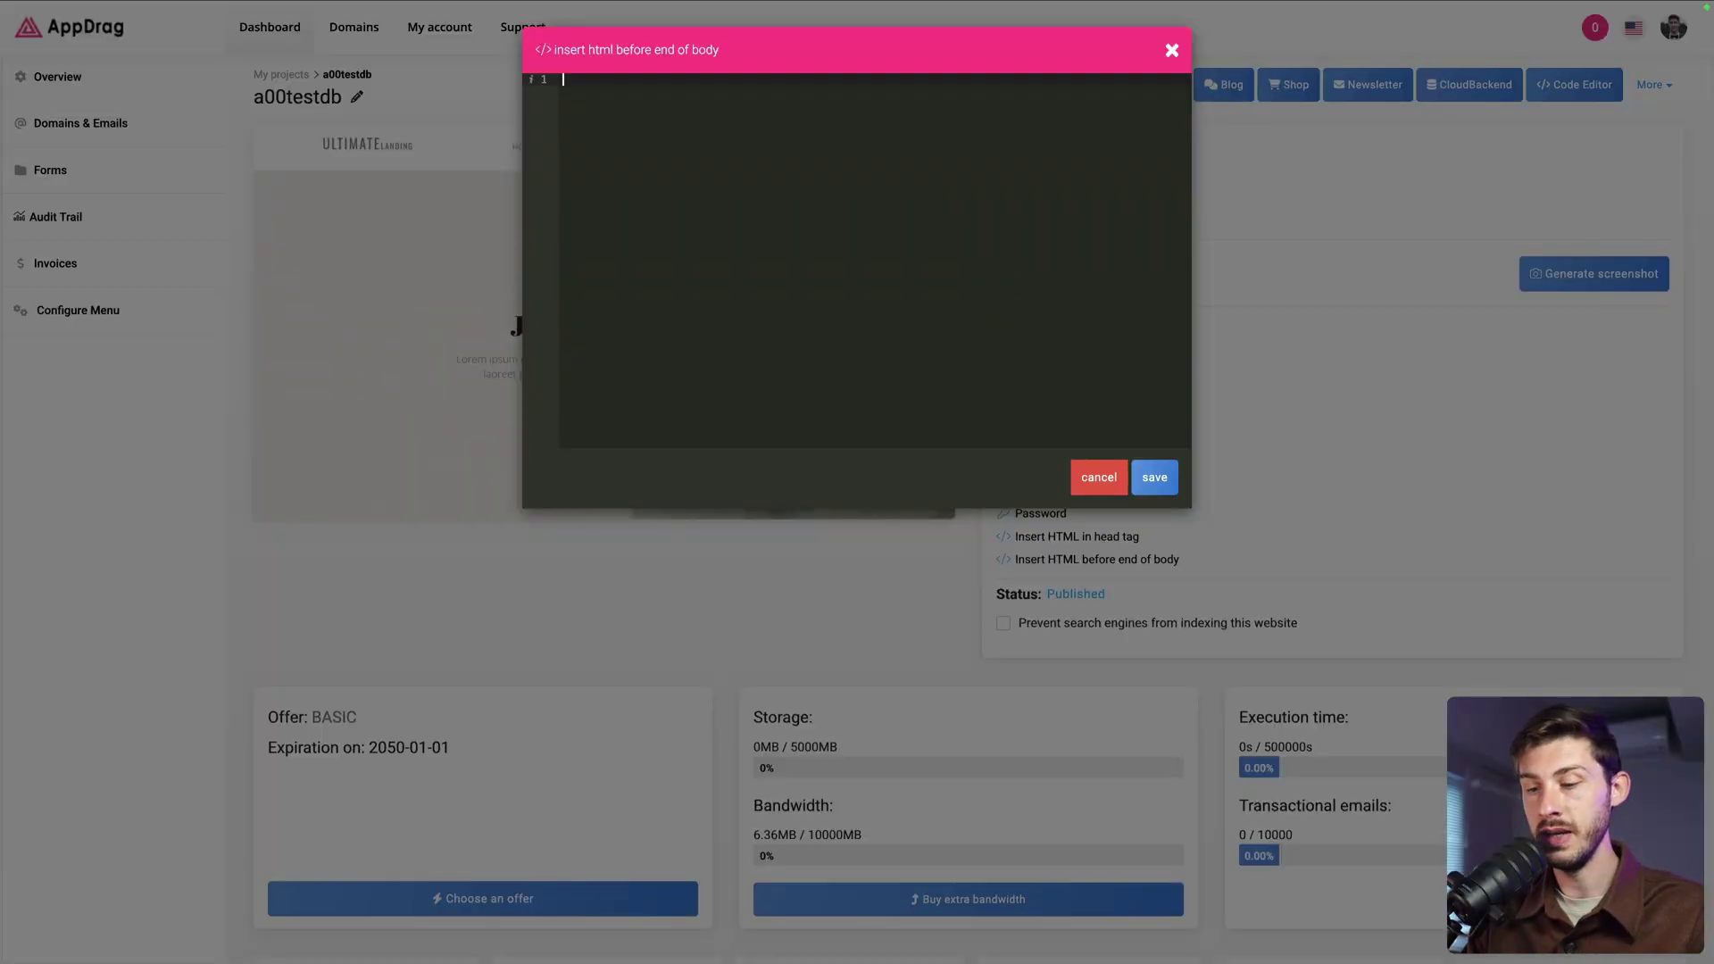
pyautogui.hotkey('ctrl', 'v')
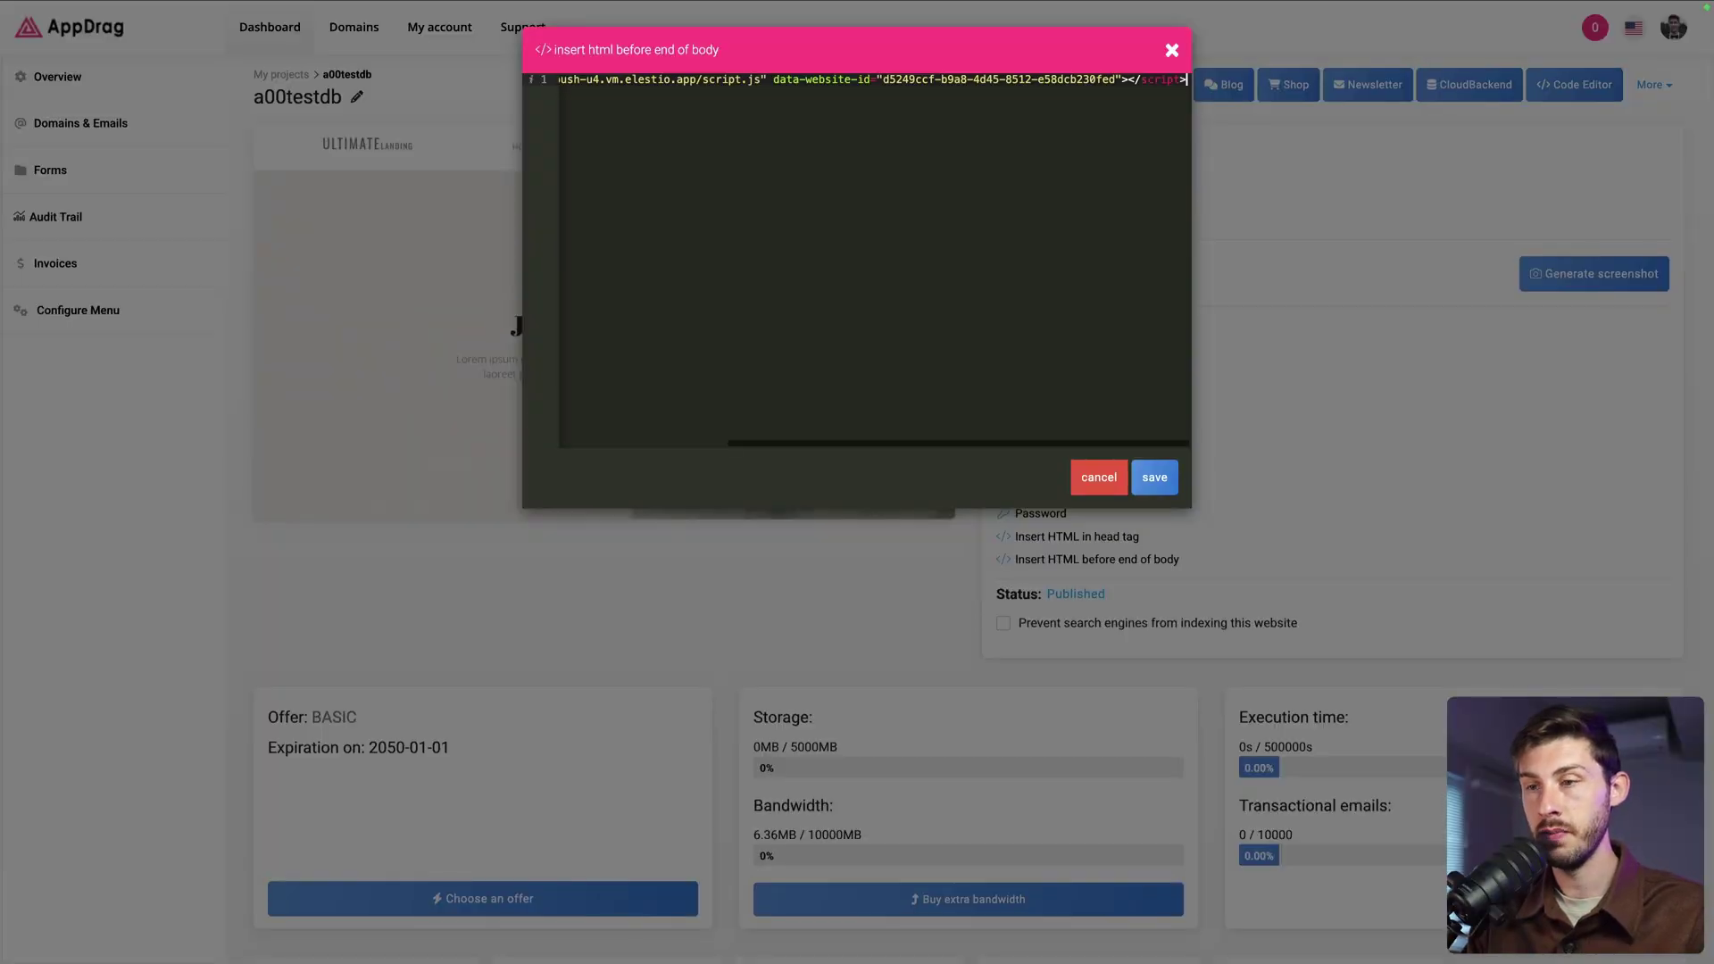
pyautogui.click(1146, 478)
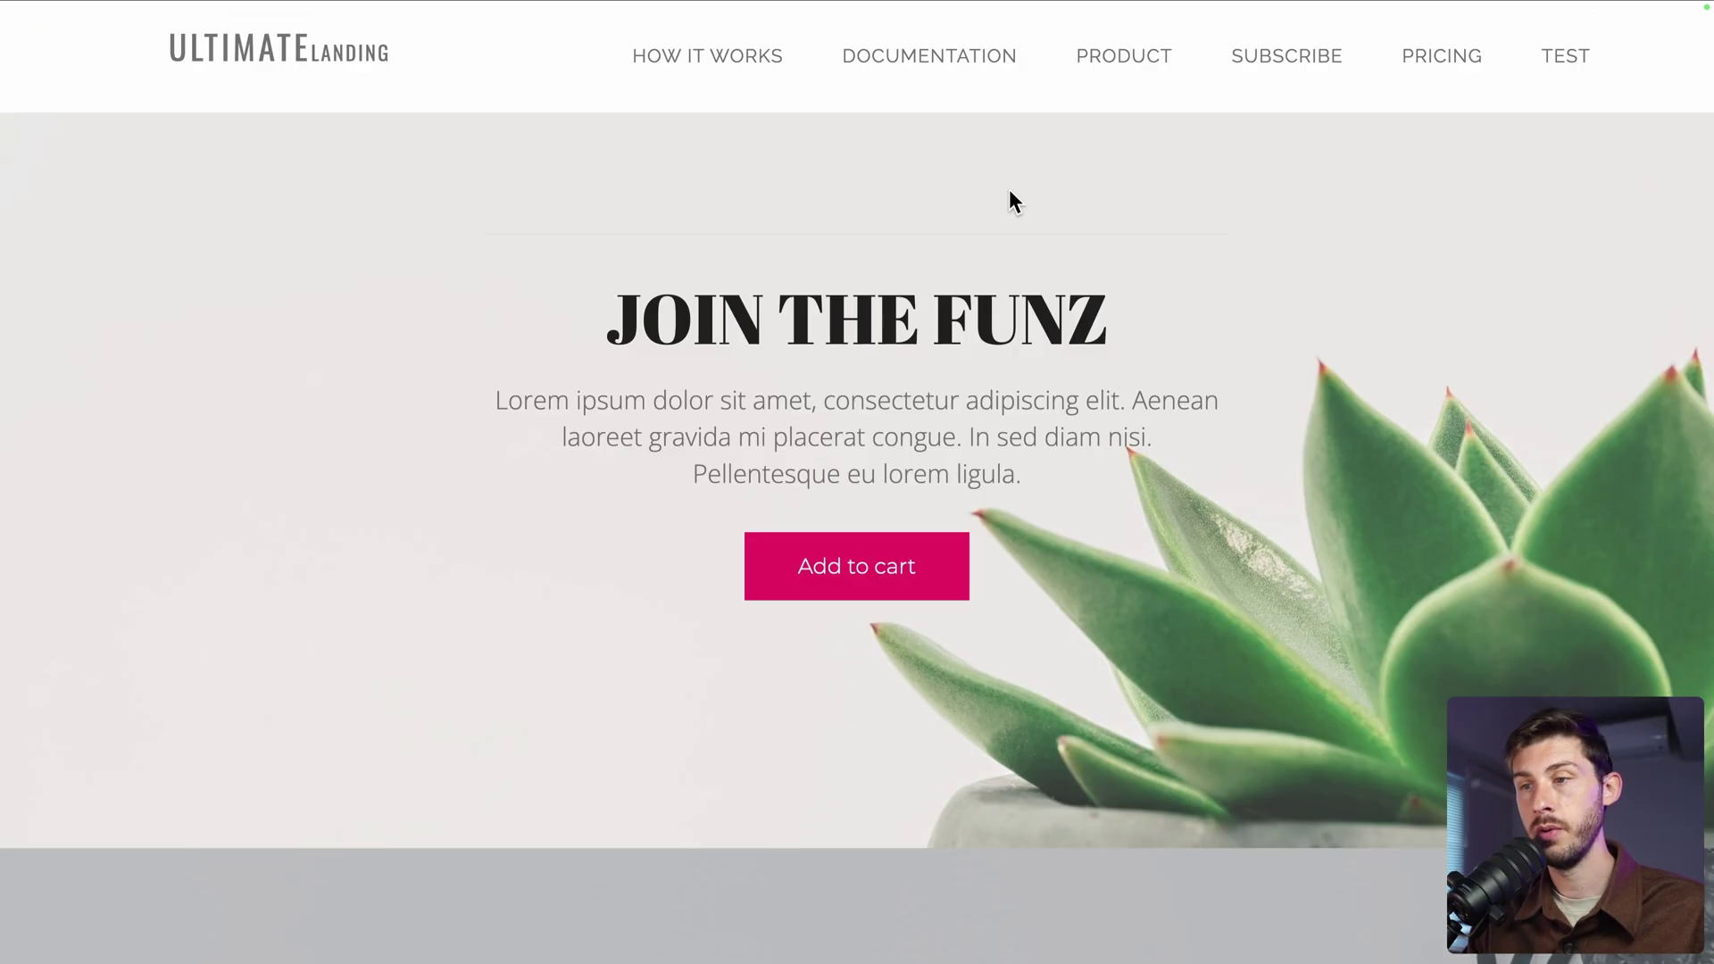
# Scroll the live landing page down to the newsletter and contact section, then back to the top
pyautogui.scroll(-3, 1009, 189)
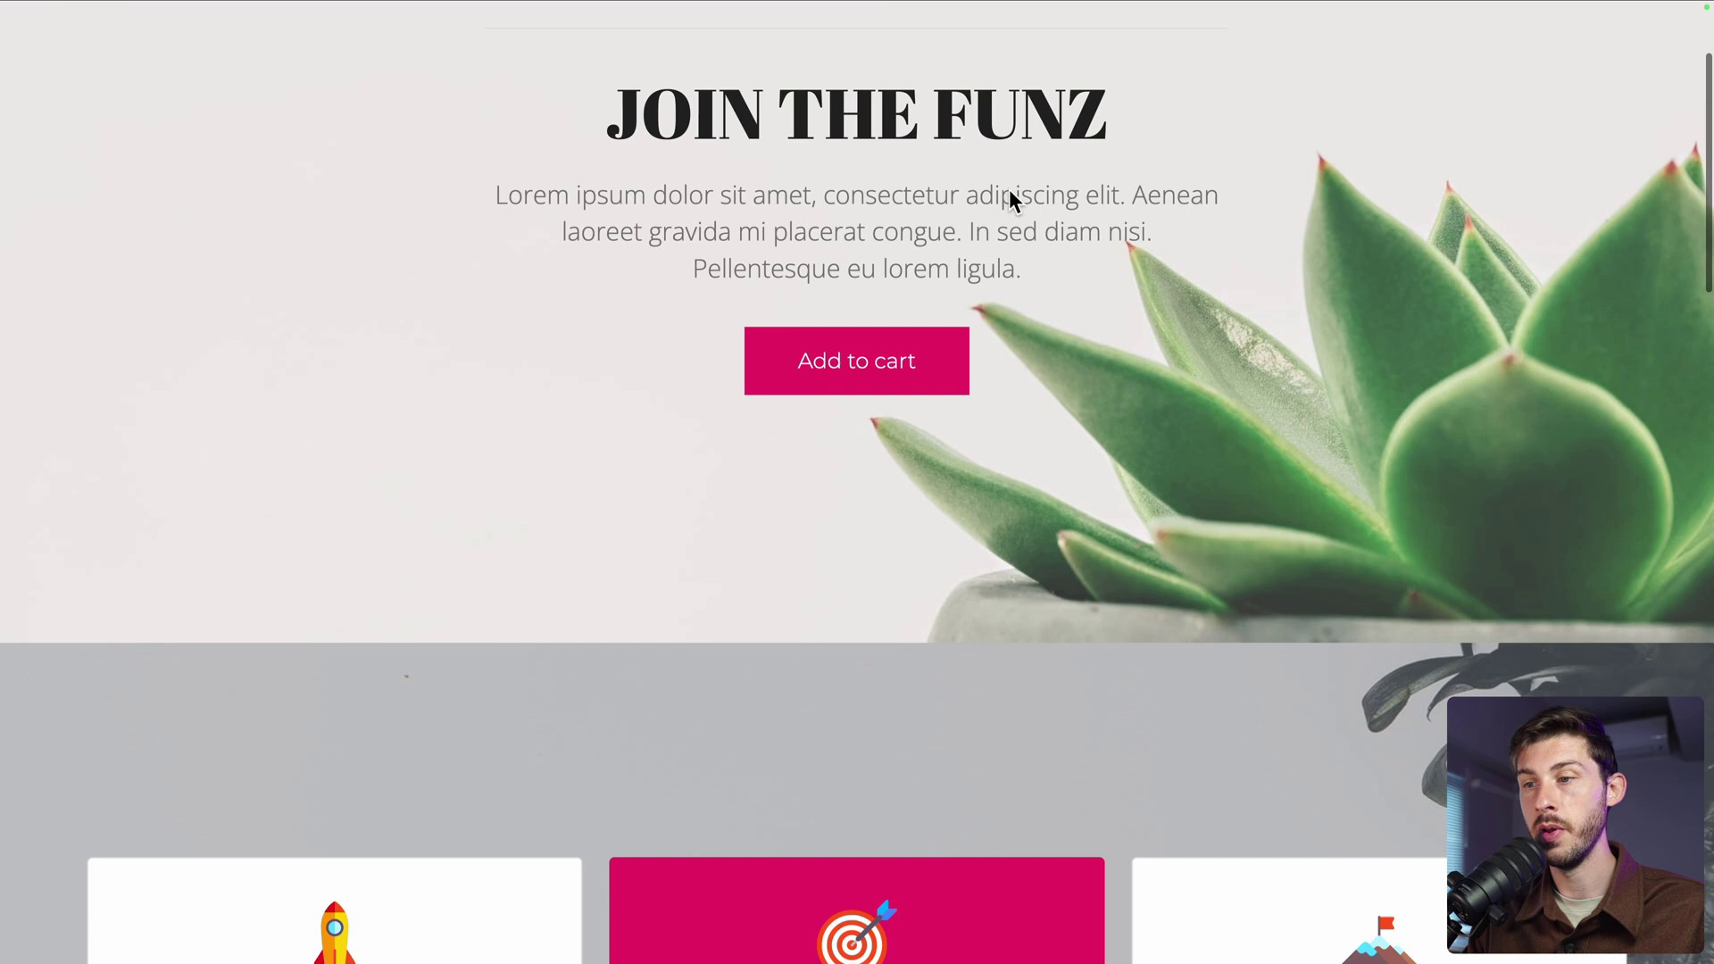
pyautogui.scroll(-10, 1009, 189)
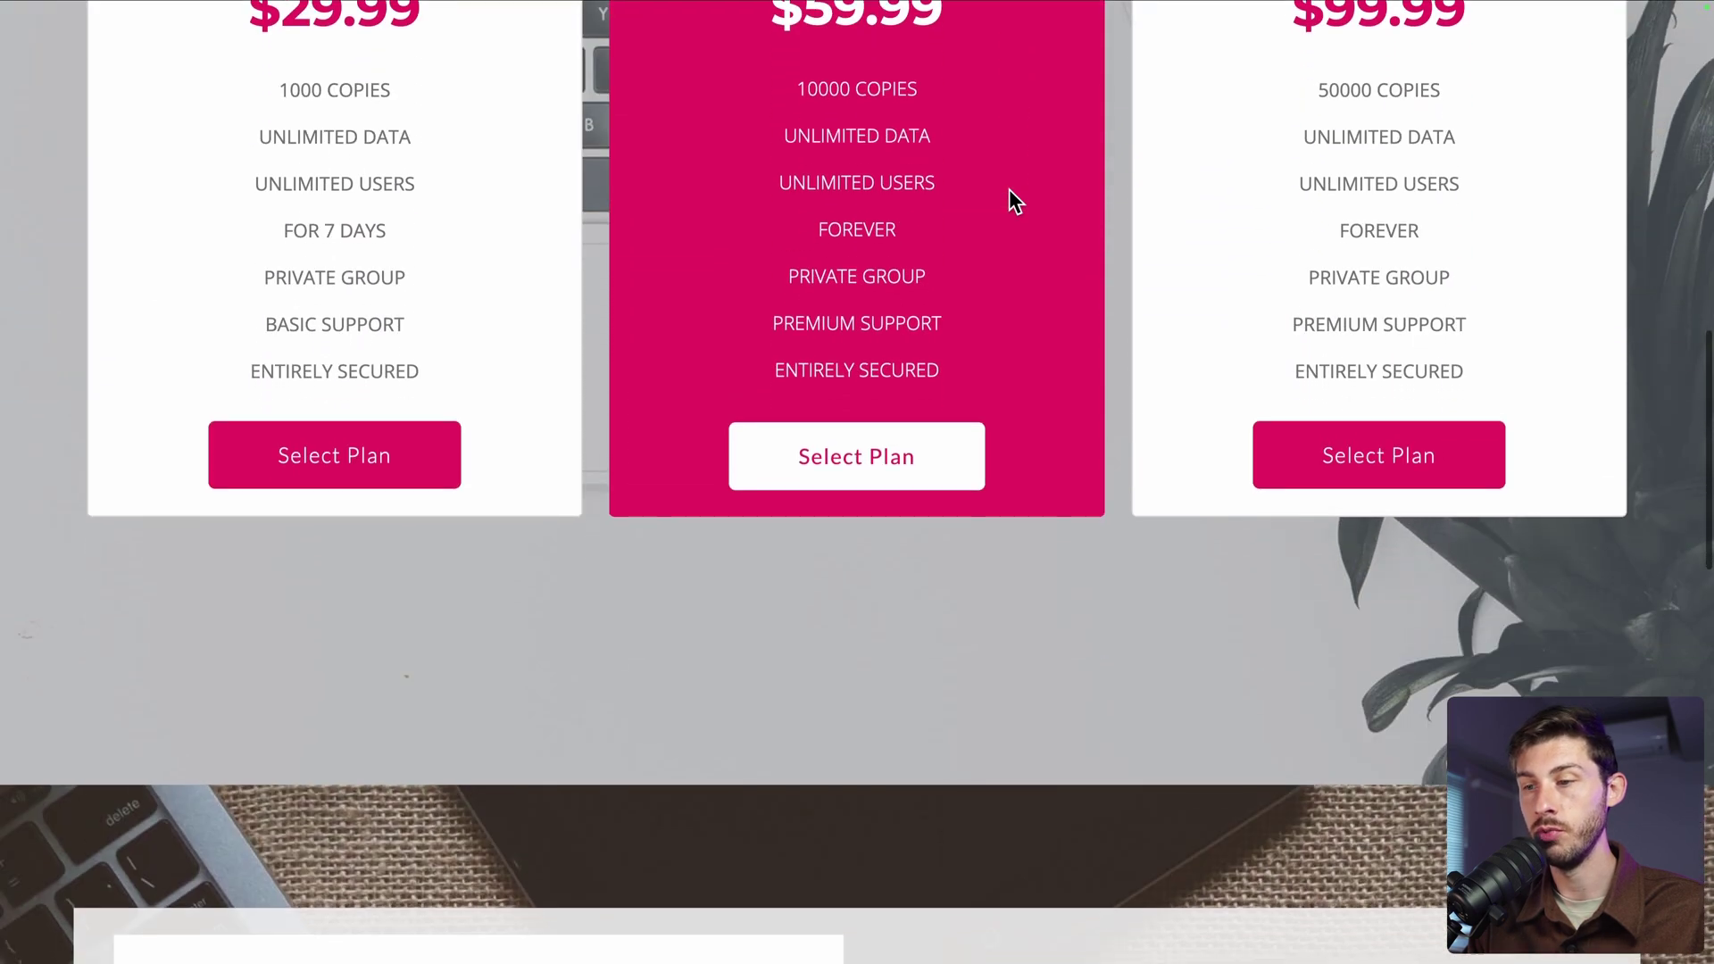
pyautogui.scroll(-10, 1009, 189)
pyautogui.scroll(6, 746, 333)
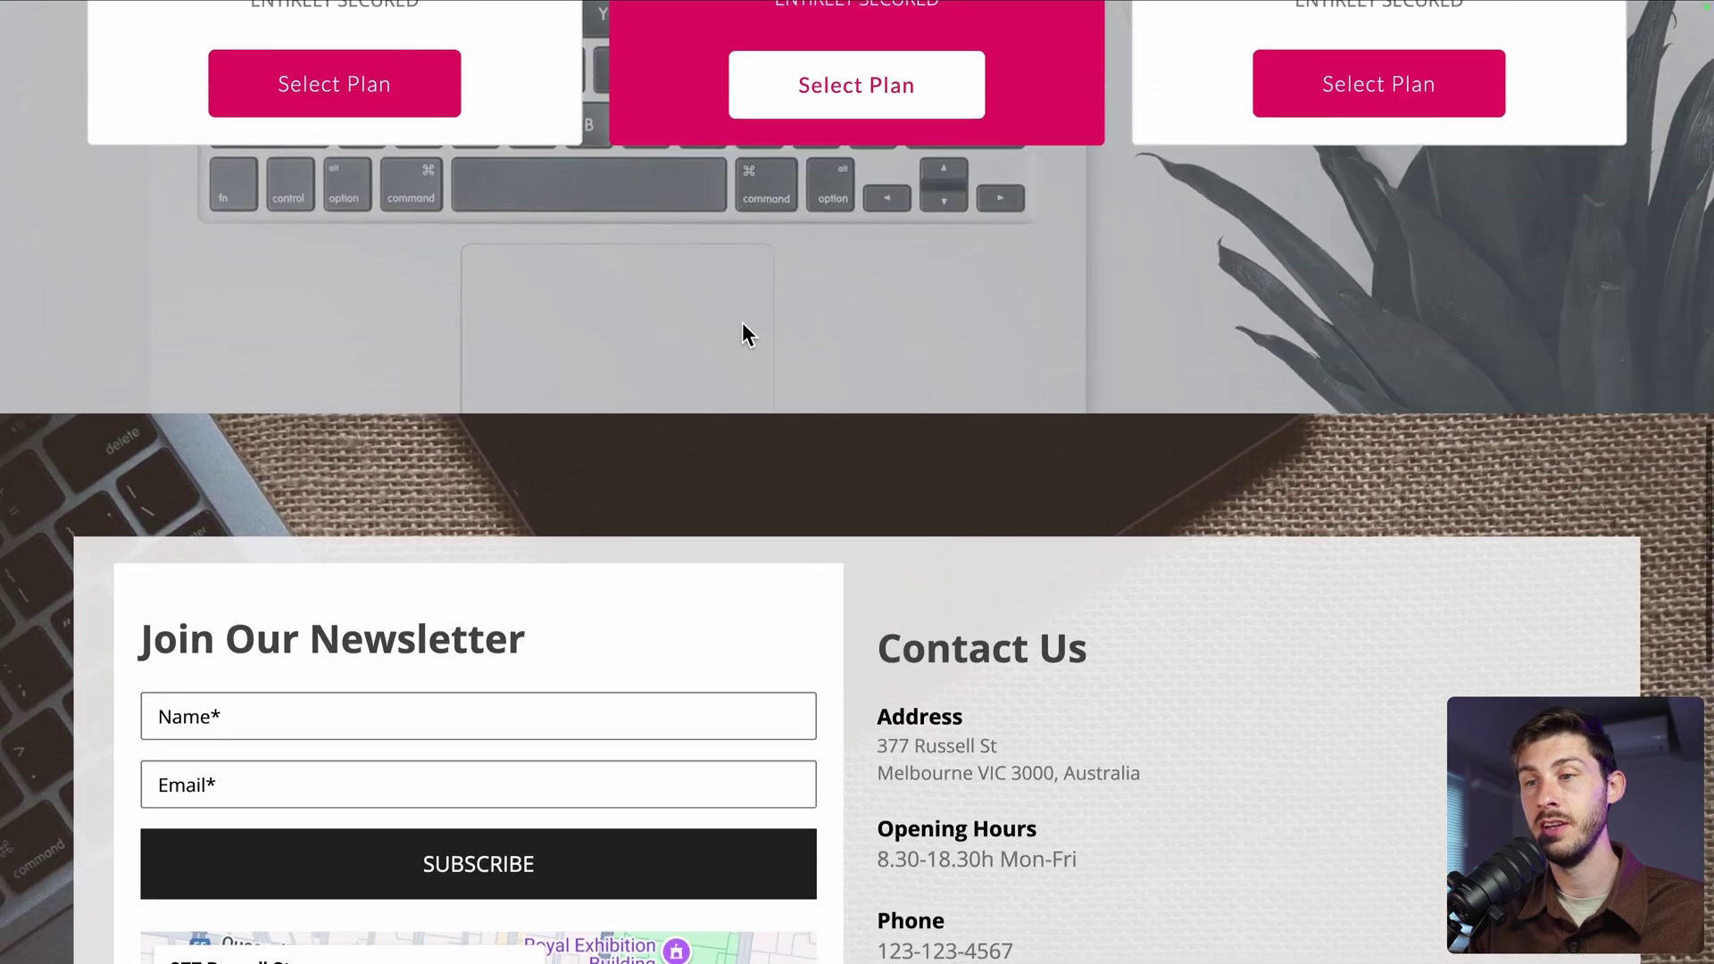
pyautogui.scroll(12, 741, 333)
pyautogui.scroll(1, 892, 464)
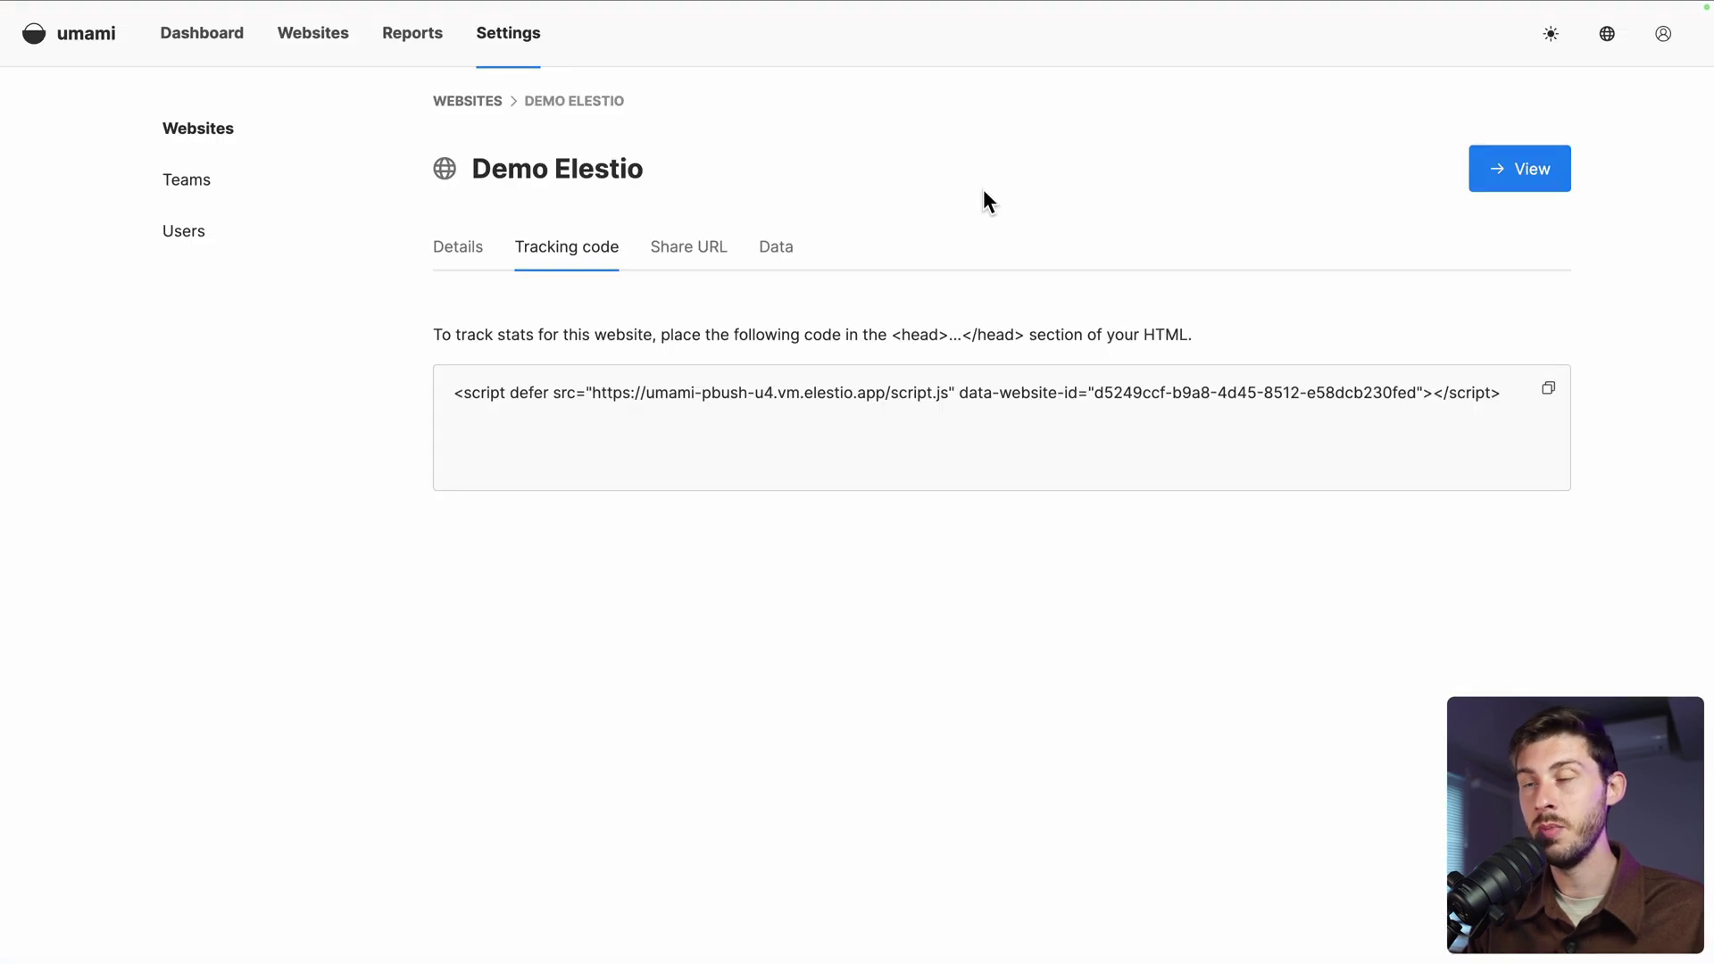
# Open the Demo Elestio dashboard and scroll to its pages list showing /preview/index.html with 4 views
pyautogui.click(1541, 187)
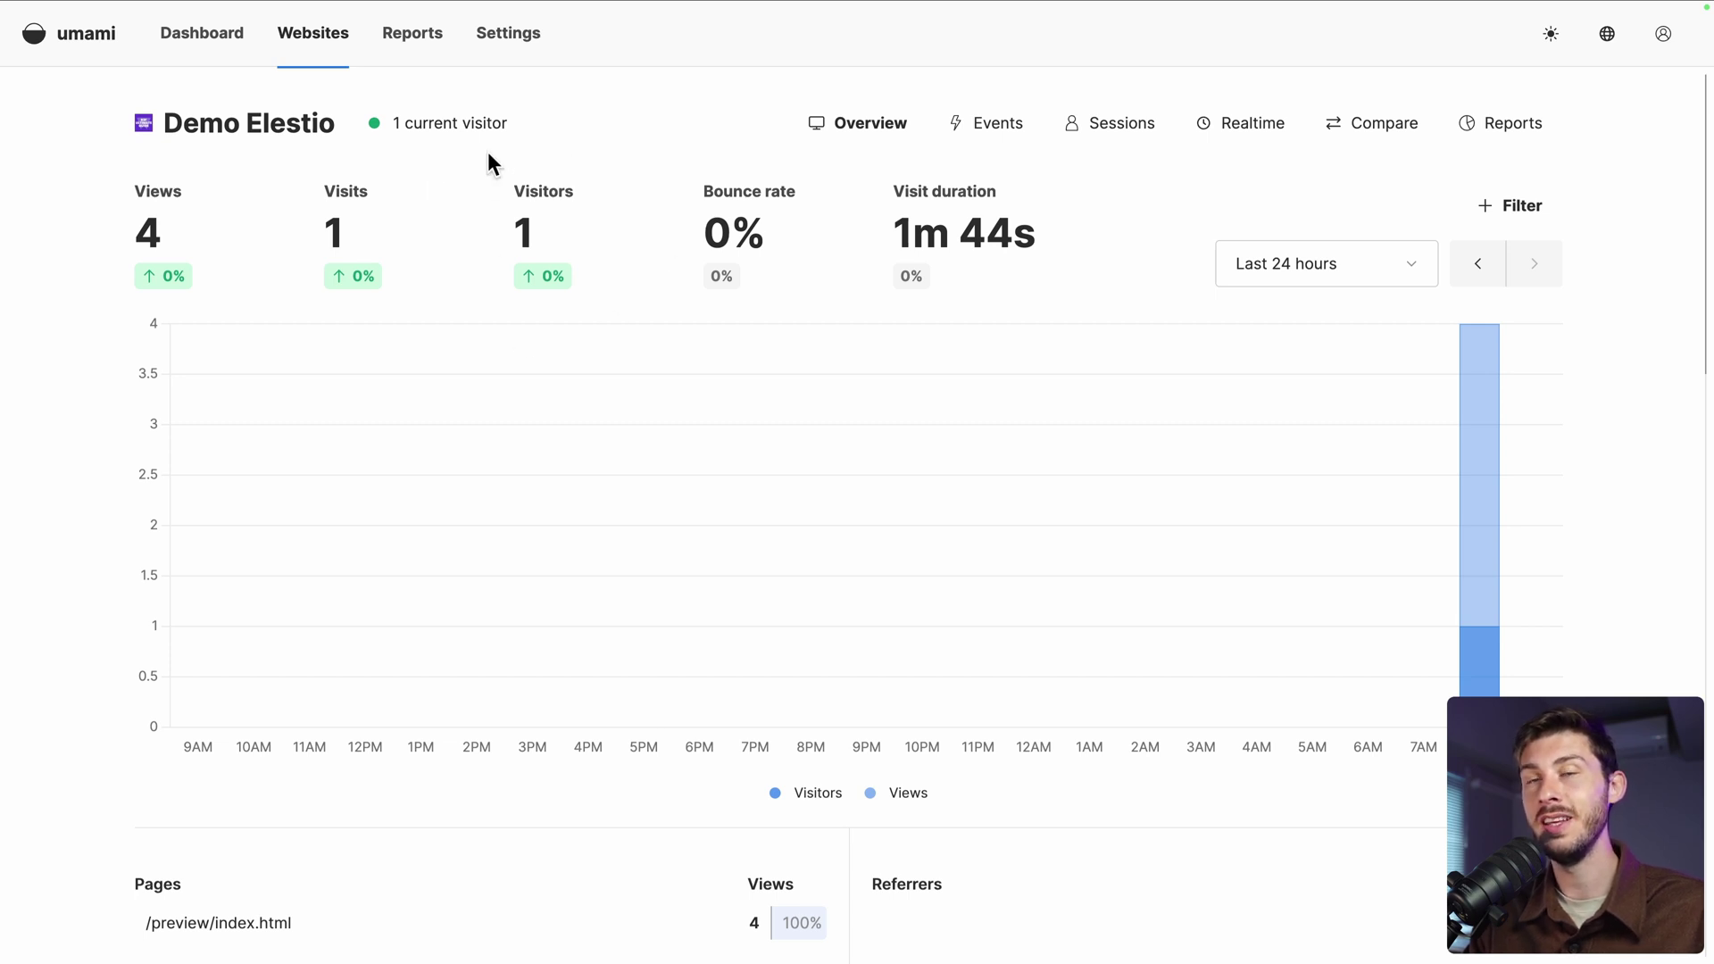
pyautogui.scroll(-4, 83, 234)
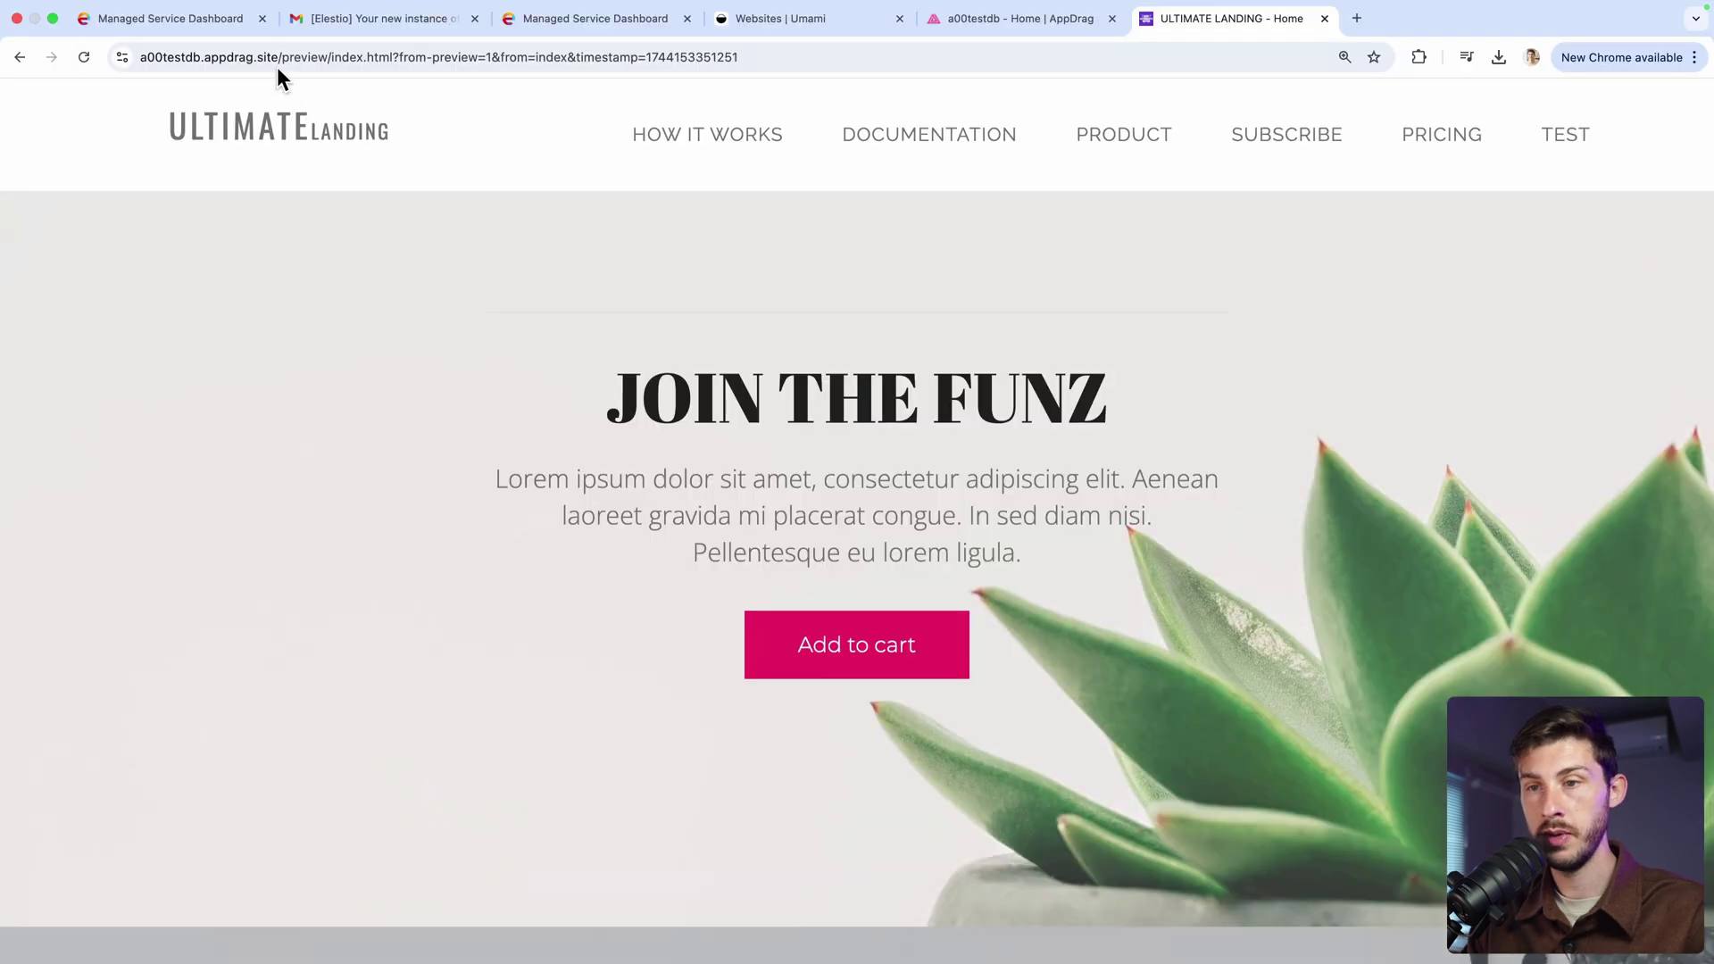
# Remove 'preview/' from the page address and reload the landing page at its live URL
pyautogui.doubleClick(302, 62)
pyautogui.hotkey('shift', 'Right')
pyautogui.press('BackSpace')
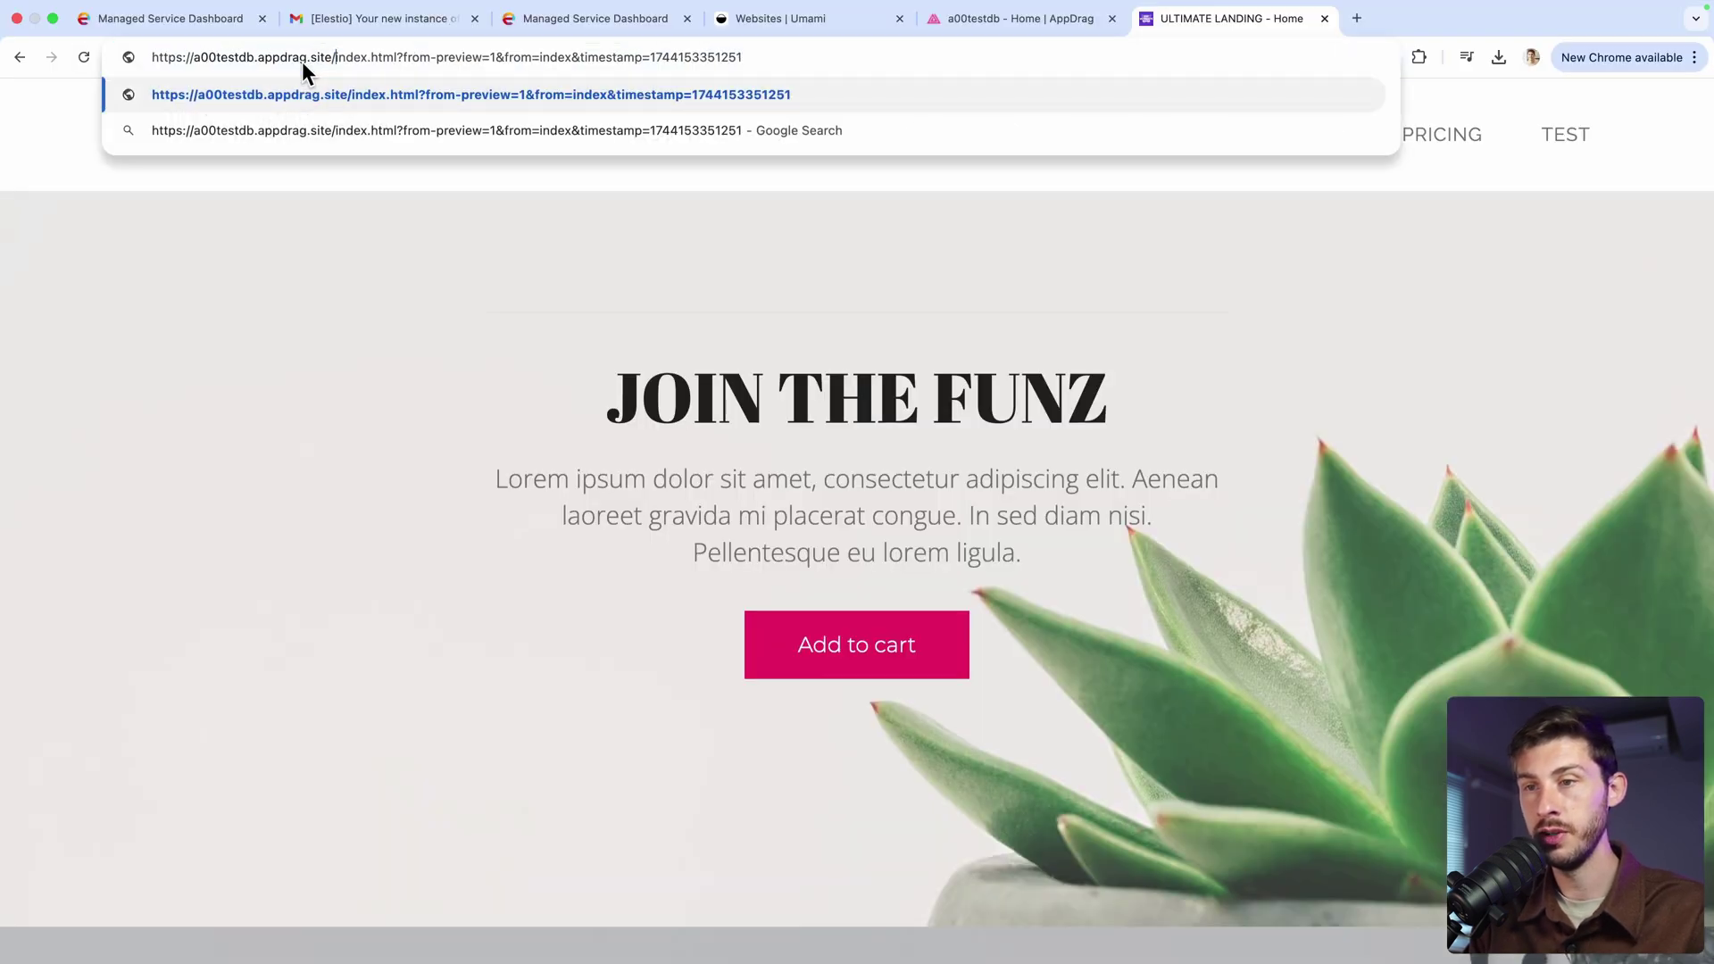
pyautogui.press('Return')
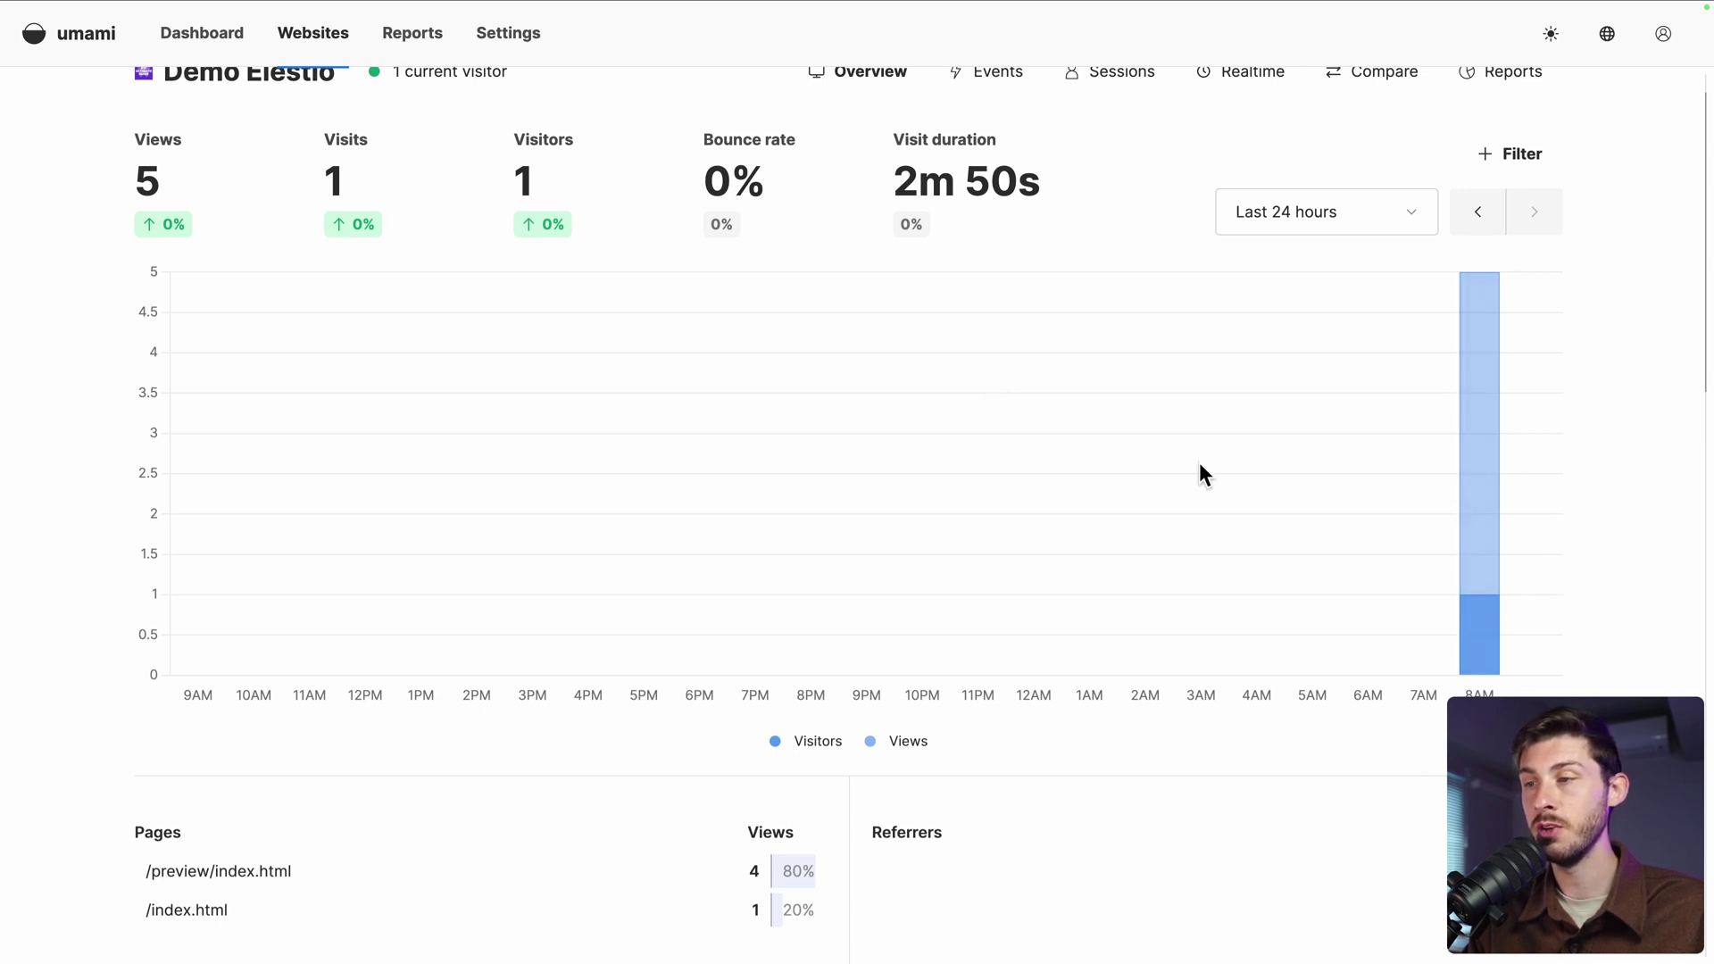
pyautogui.click(1328, 218)
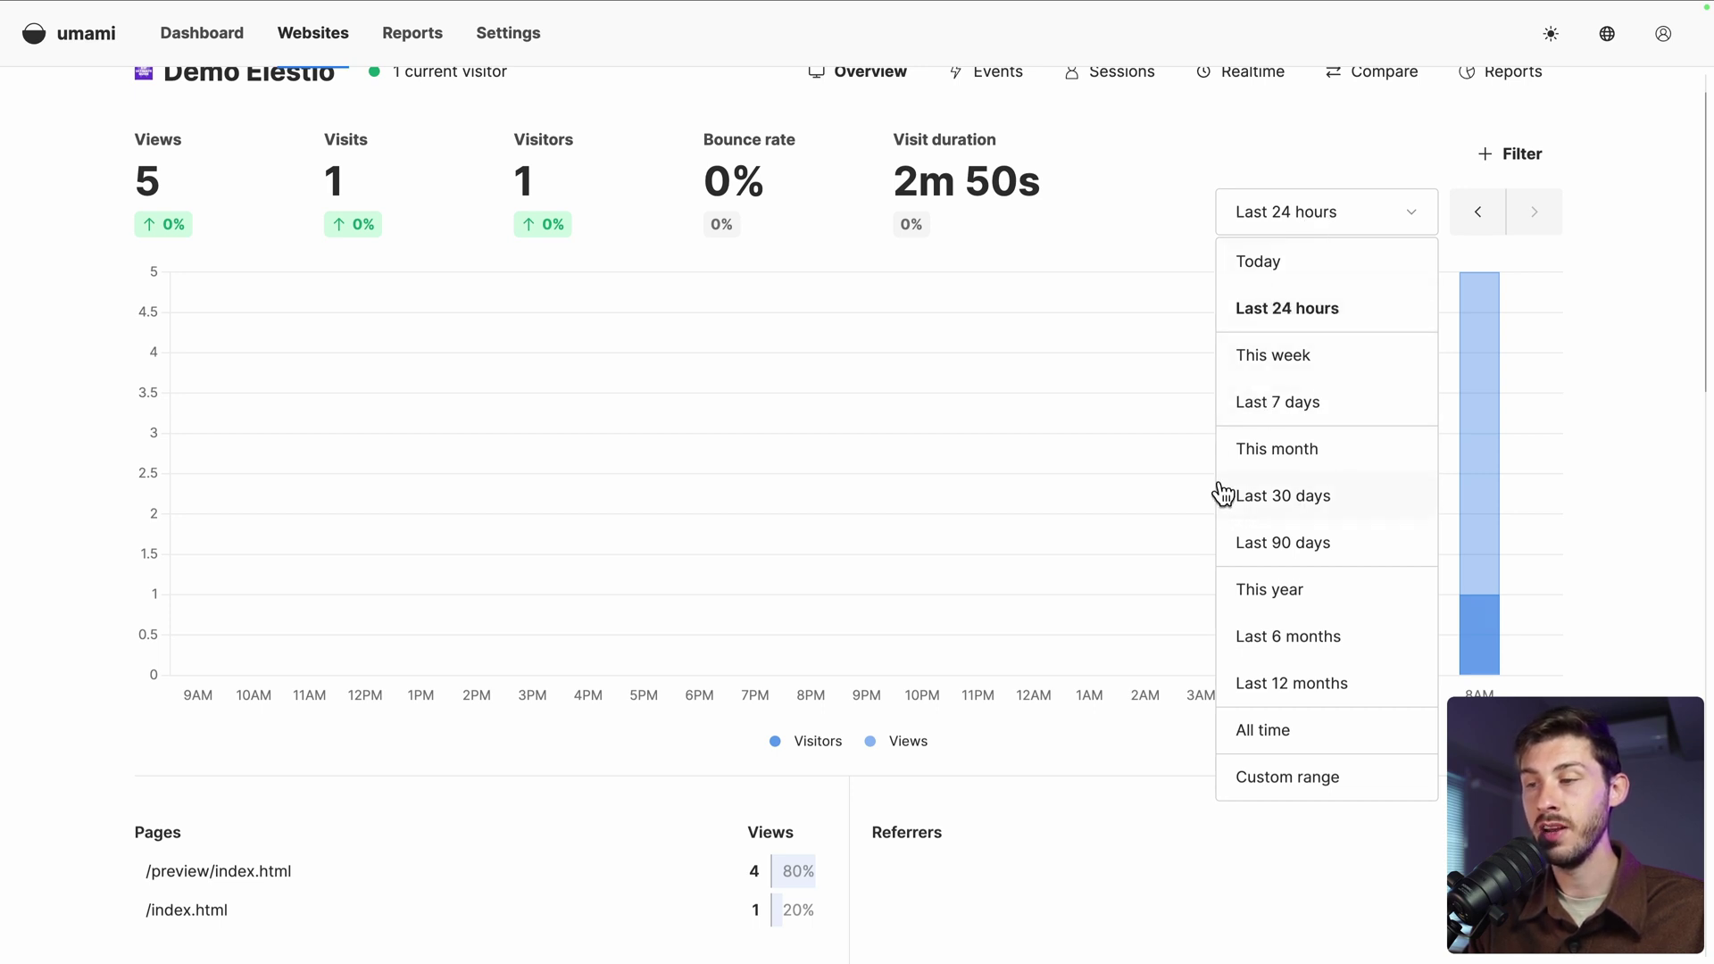
pyautogui.click(1255, 793)
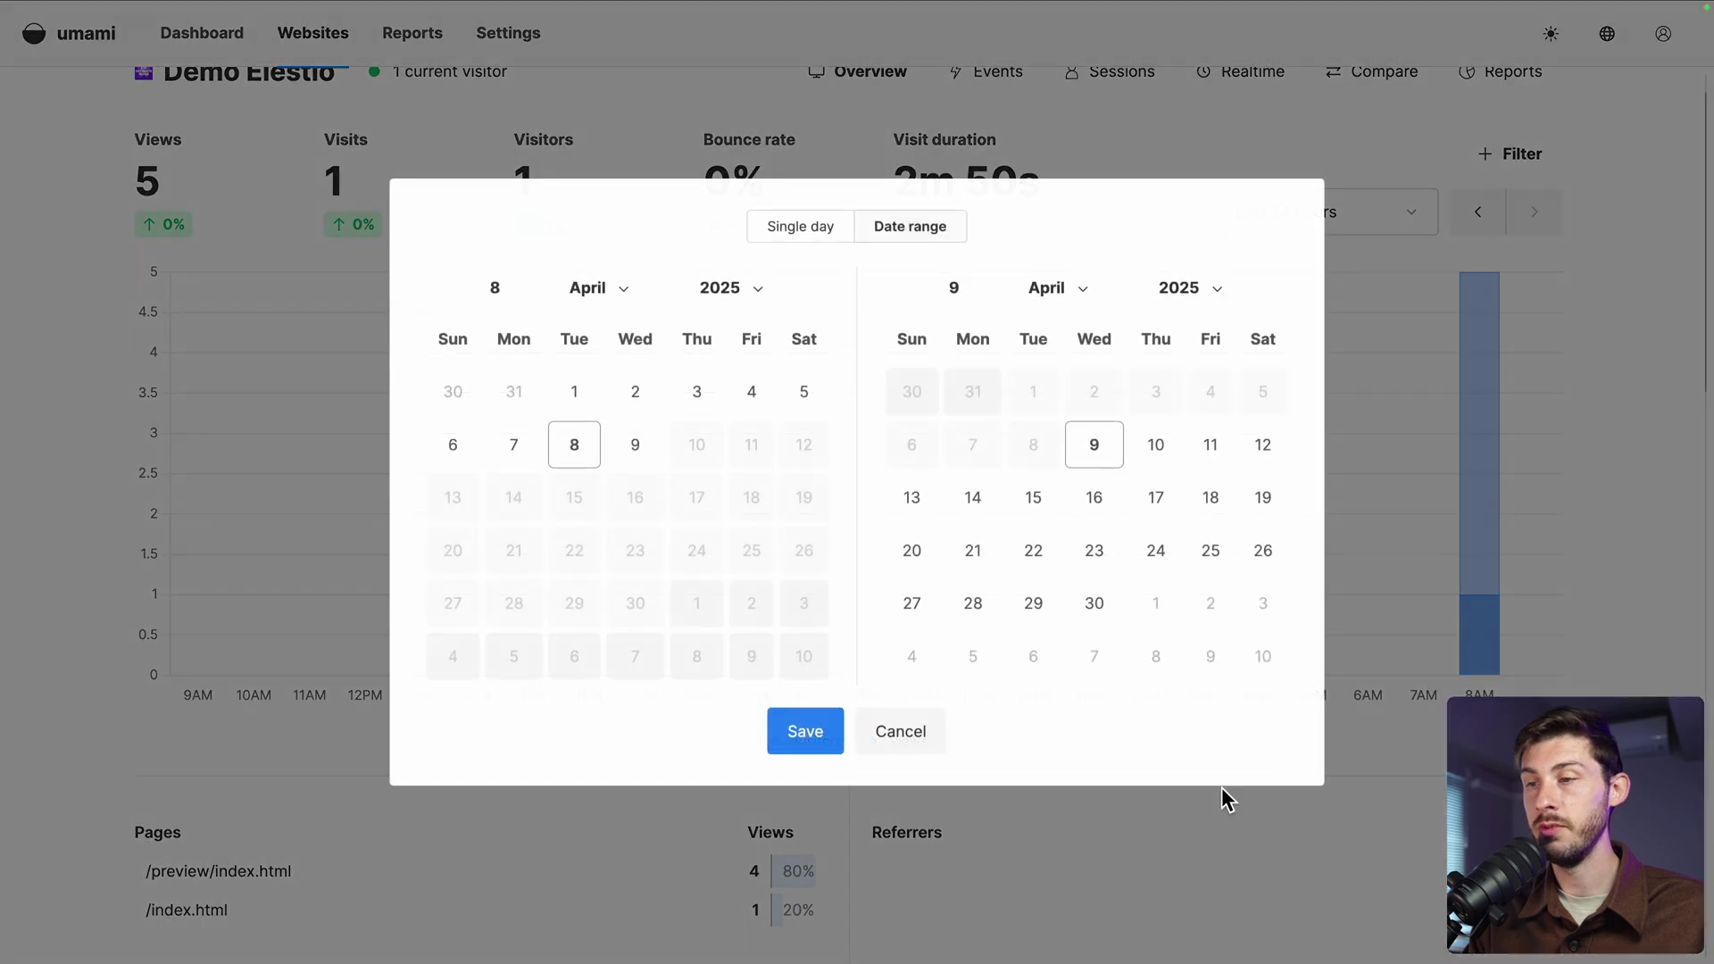
pyautogui.click(1408, 542)
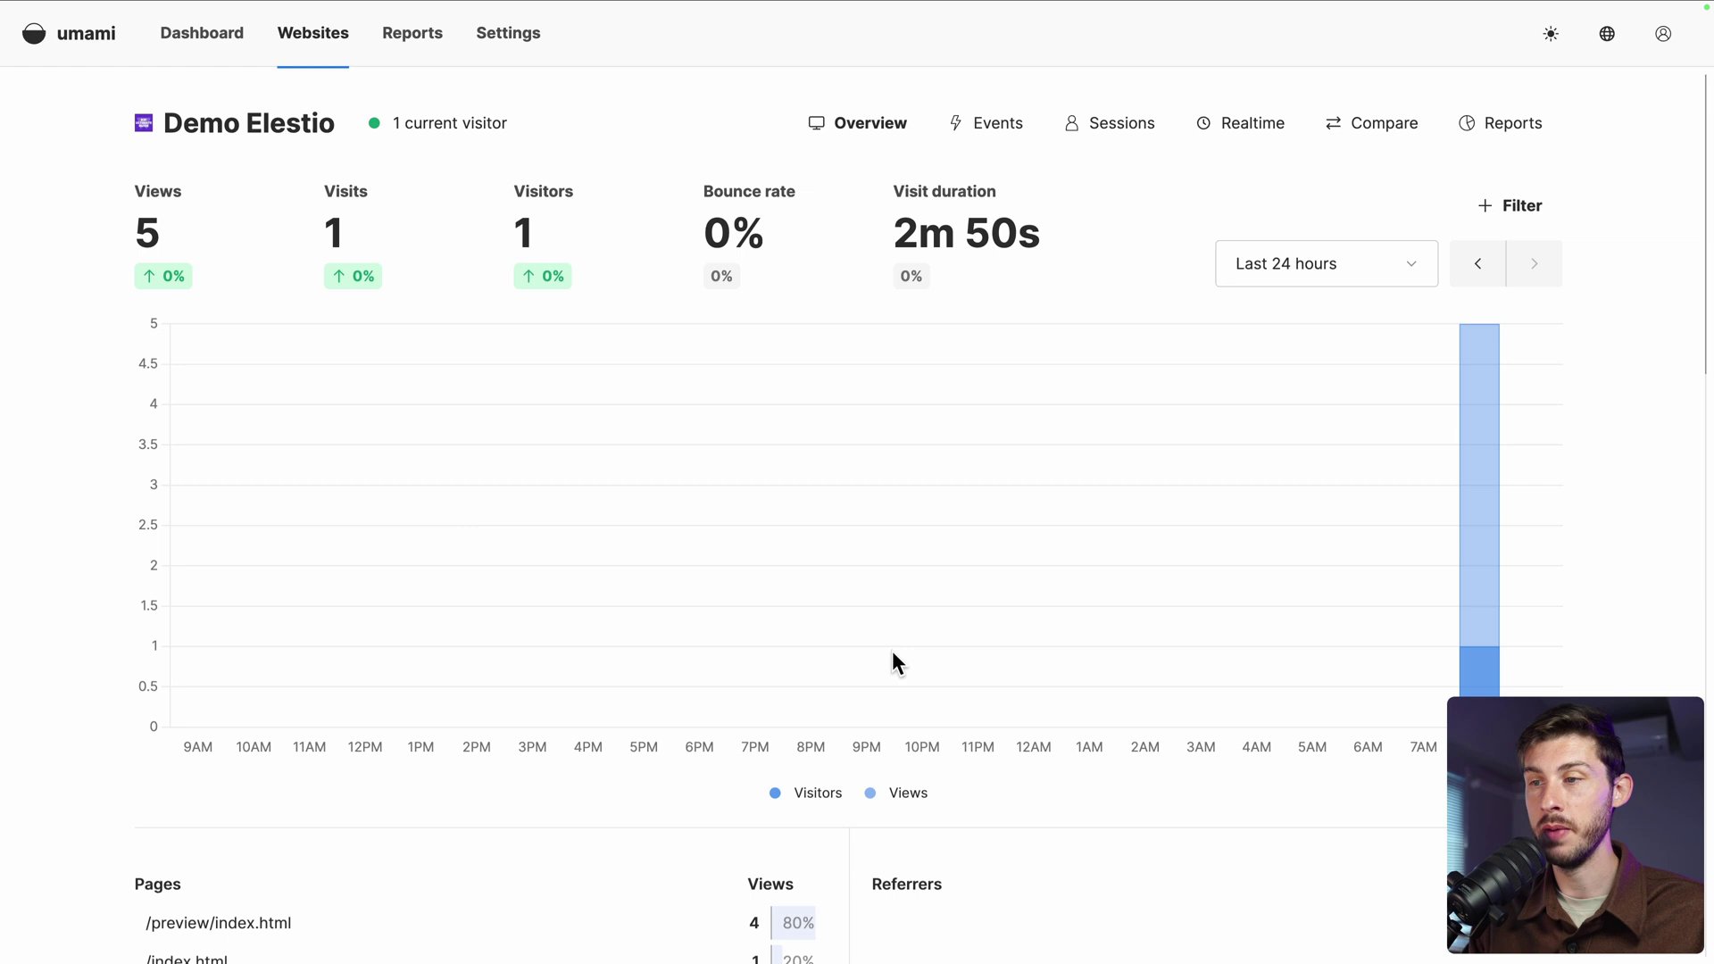
# Switch to the Events view and scroll through the Activity table's Viewed page entries
pyautogui.click(981, 130)
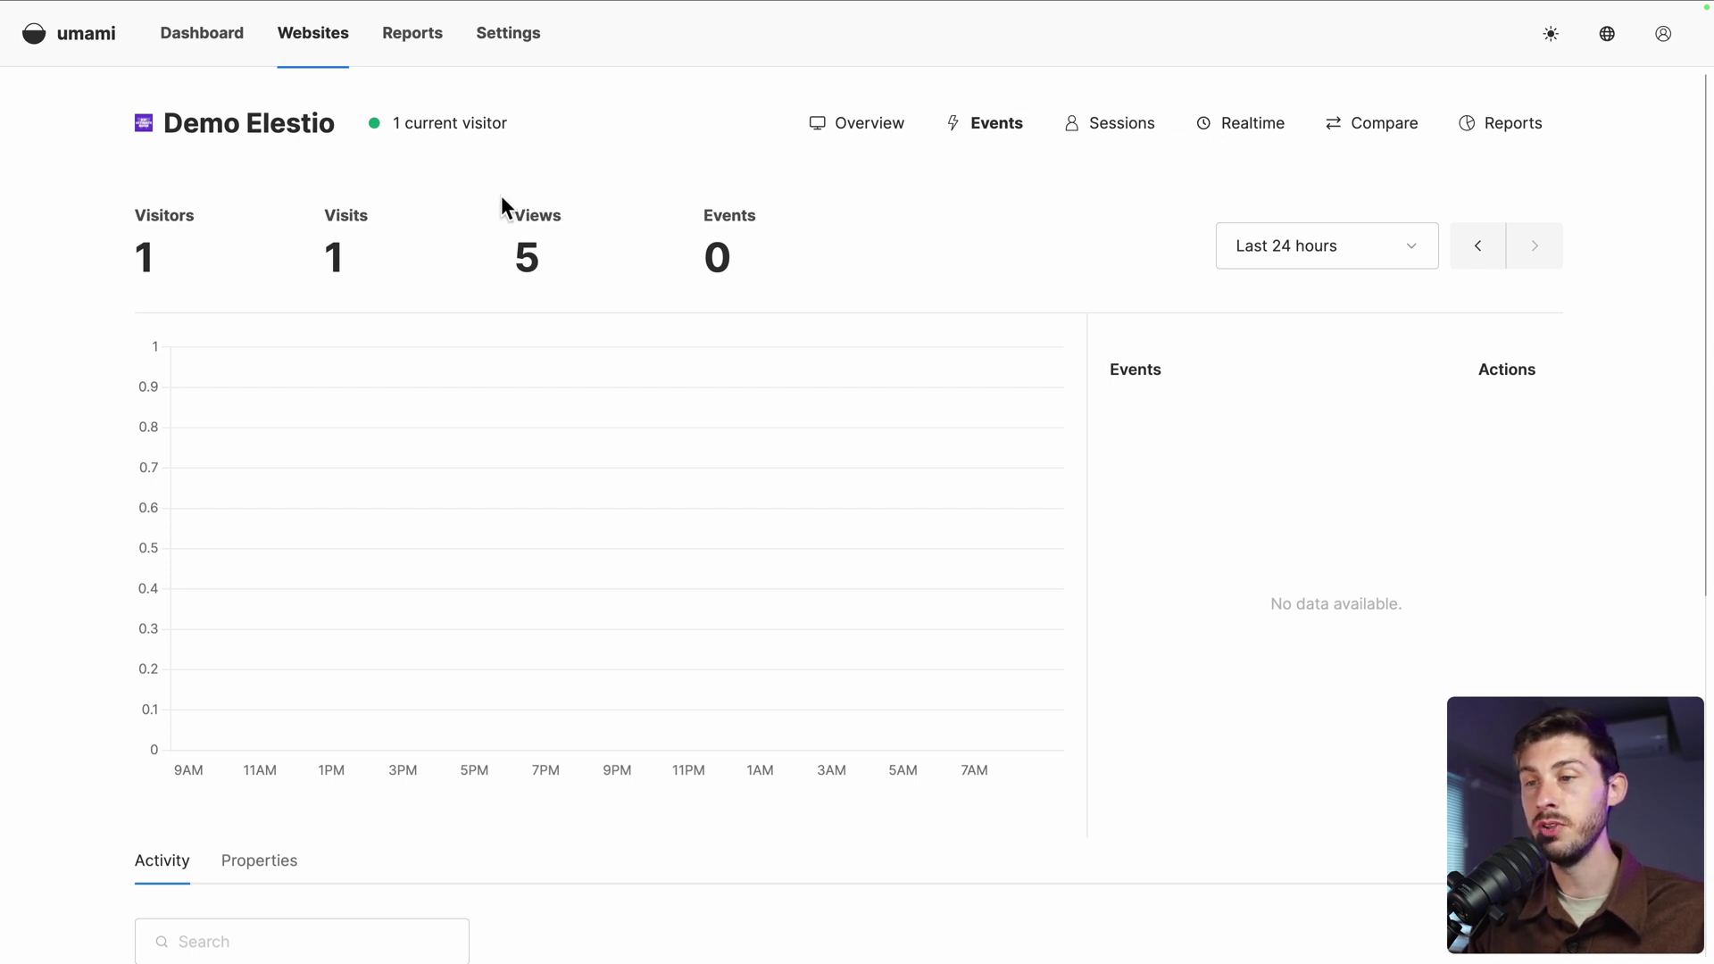
pyautogui.scroll(-2, 639, 295)
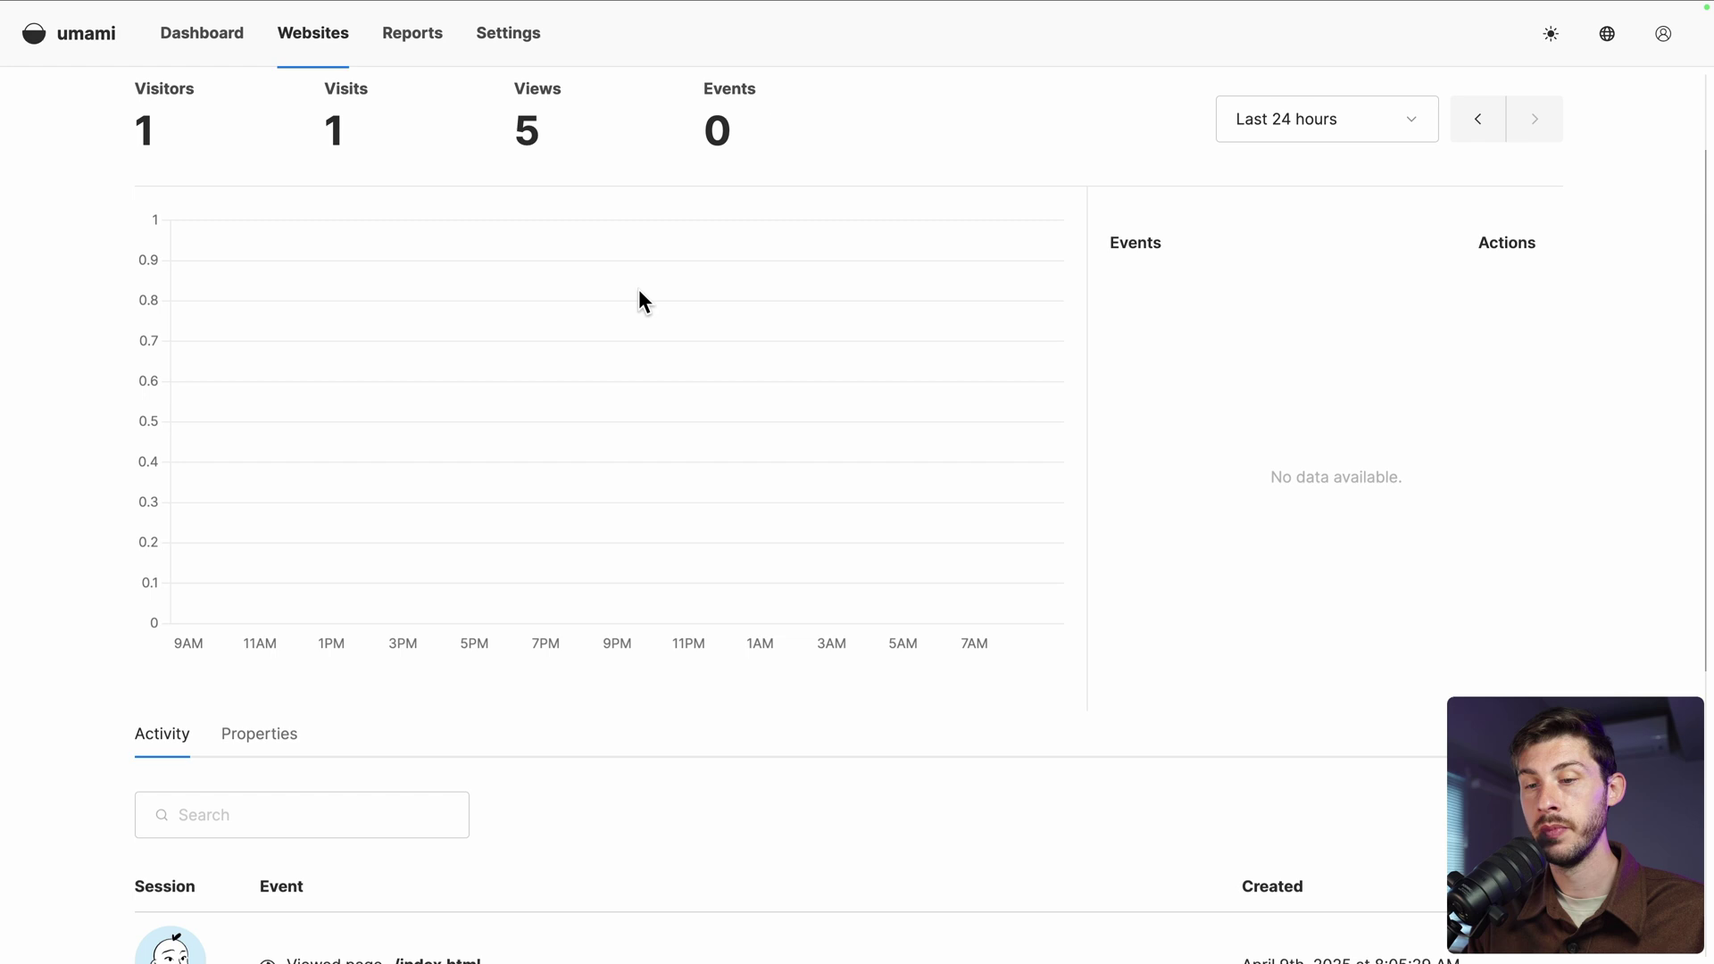
pyautogui.scroll(-4, 652, 291)
pyautogui.scroll(-3, 619, 532)
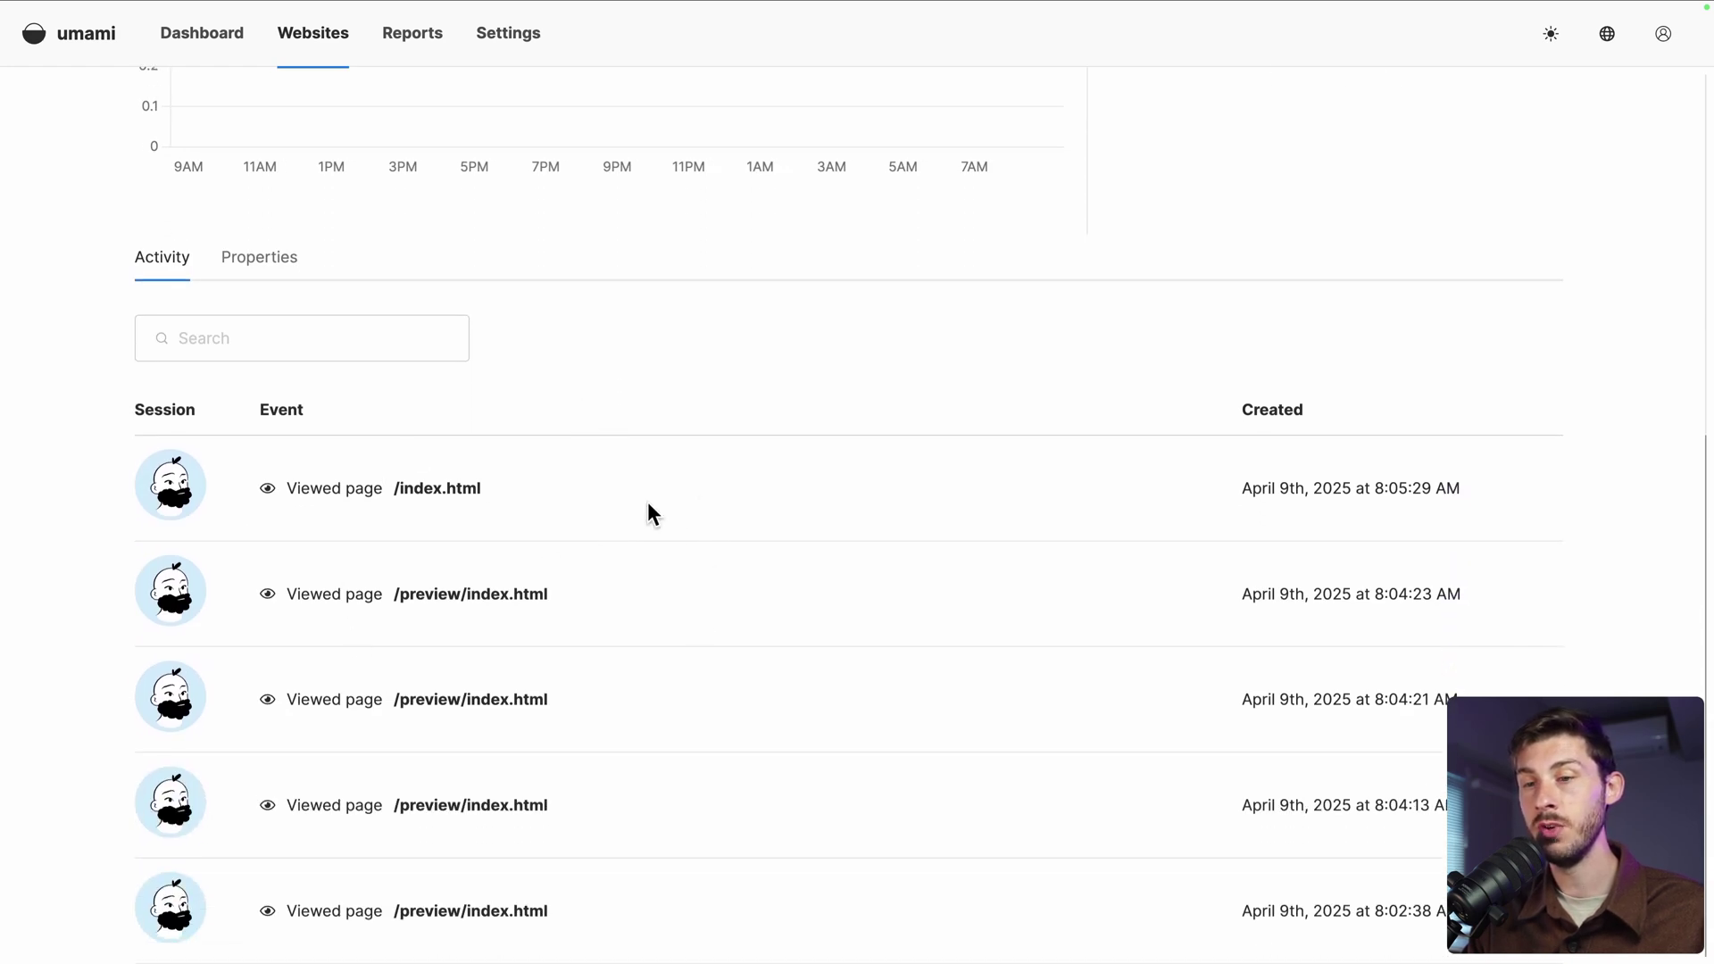
pyautogui.scroll(8, 674, 520)
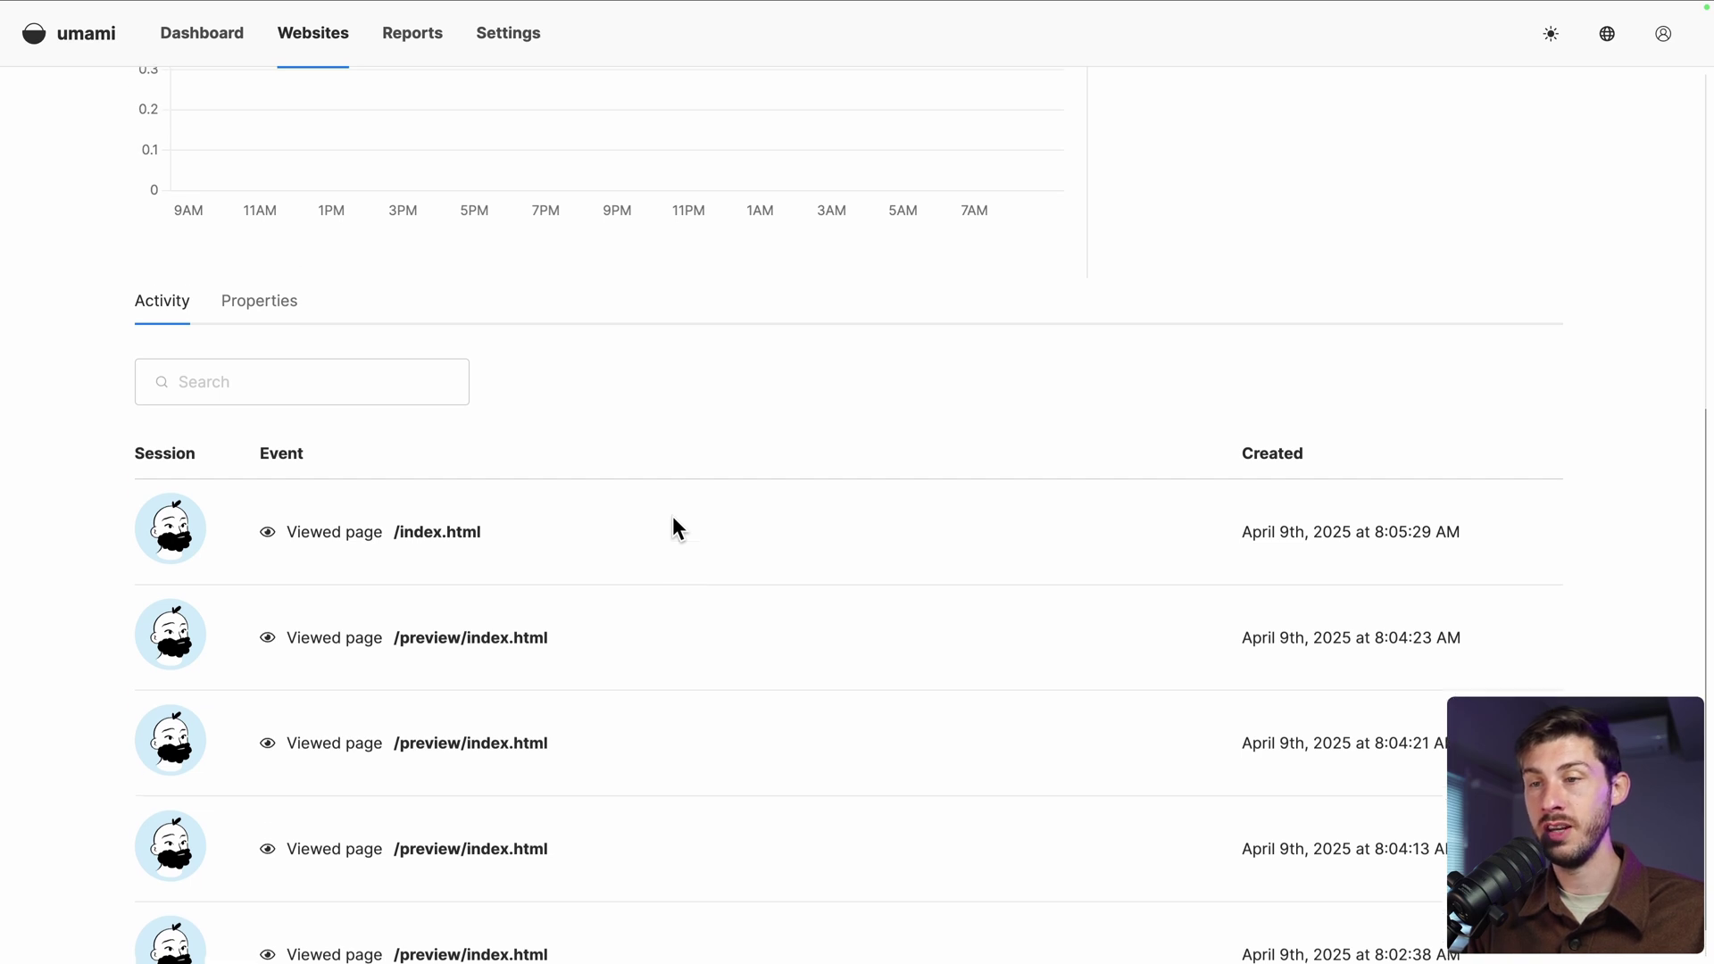
pyautogui.scroll(1, 674, 520)
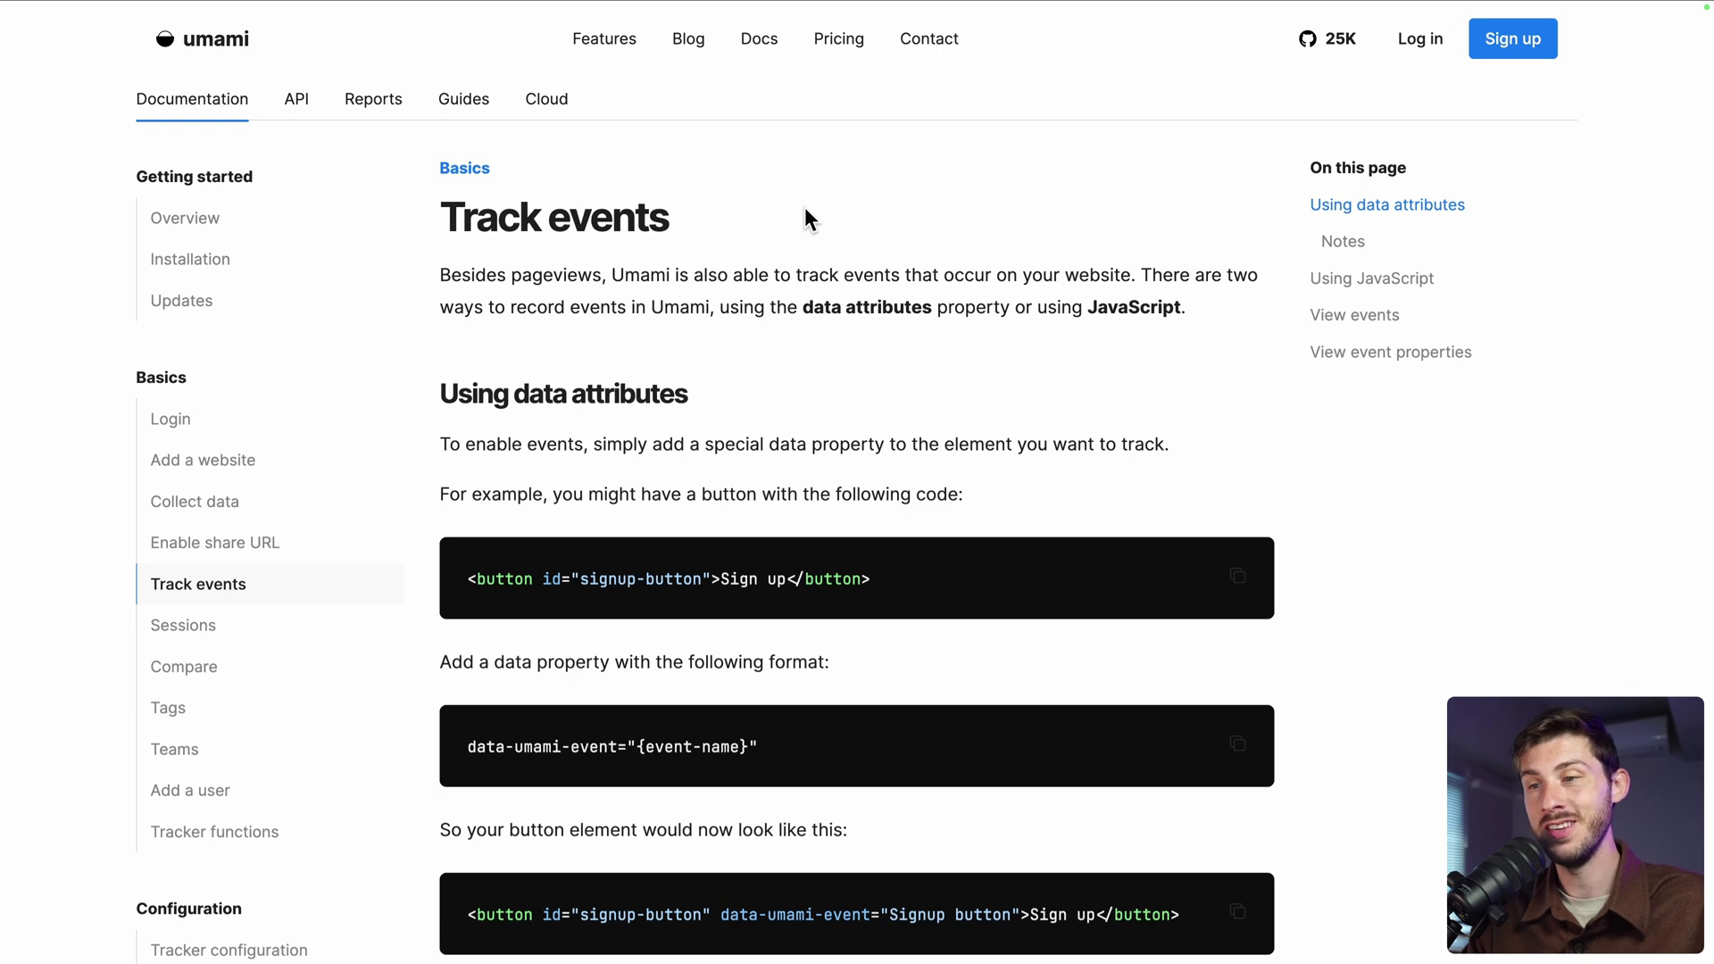
# Highlight the data-umami-event button examples, including the data-umami- prefix and Signup attribute
pyautogui.scroll(-1, 805, 208)
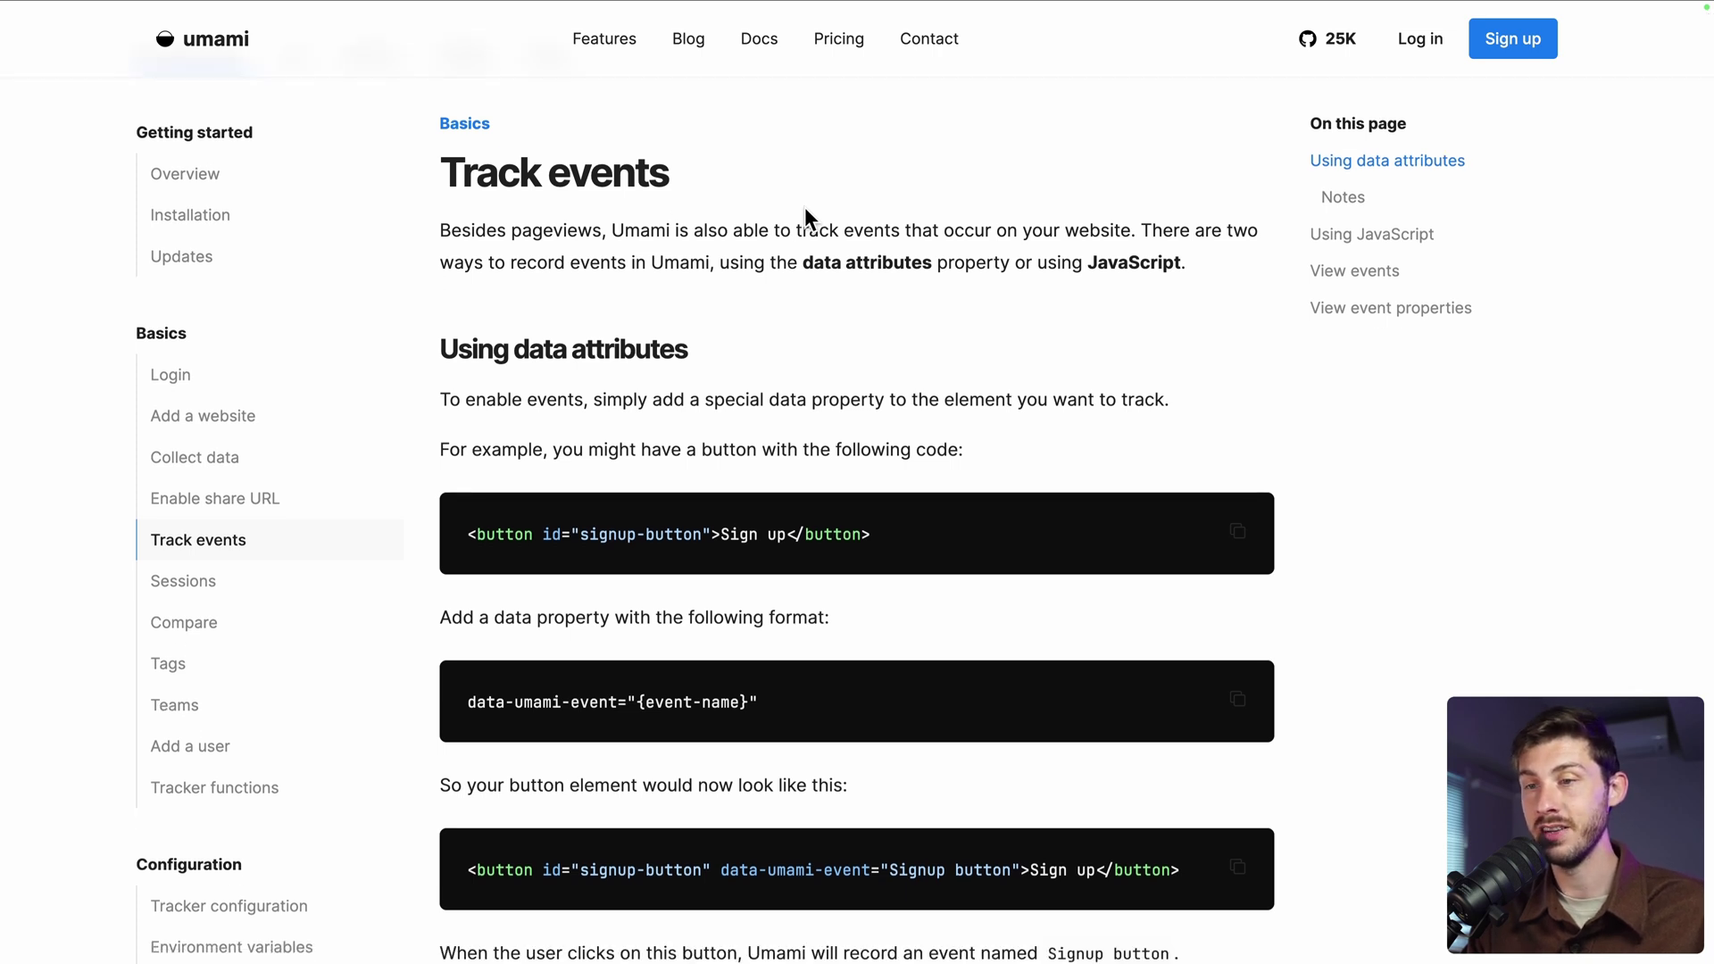
pyautogui.scroll(-3, 574, 260)
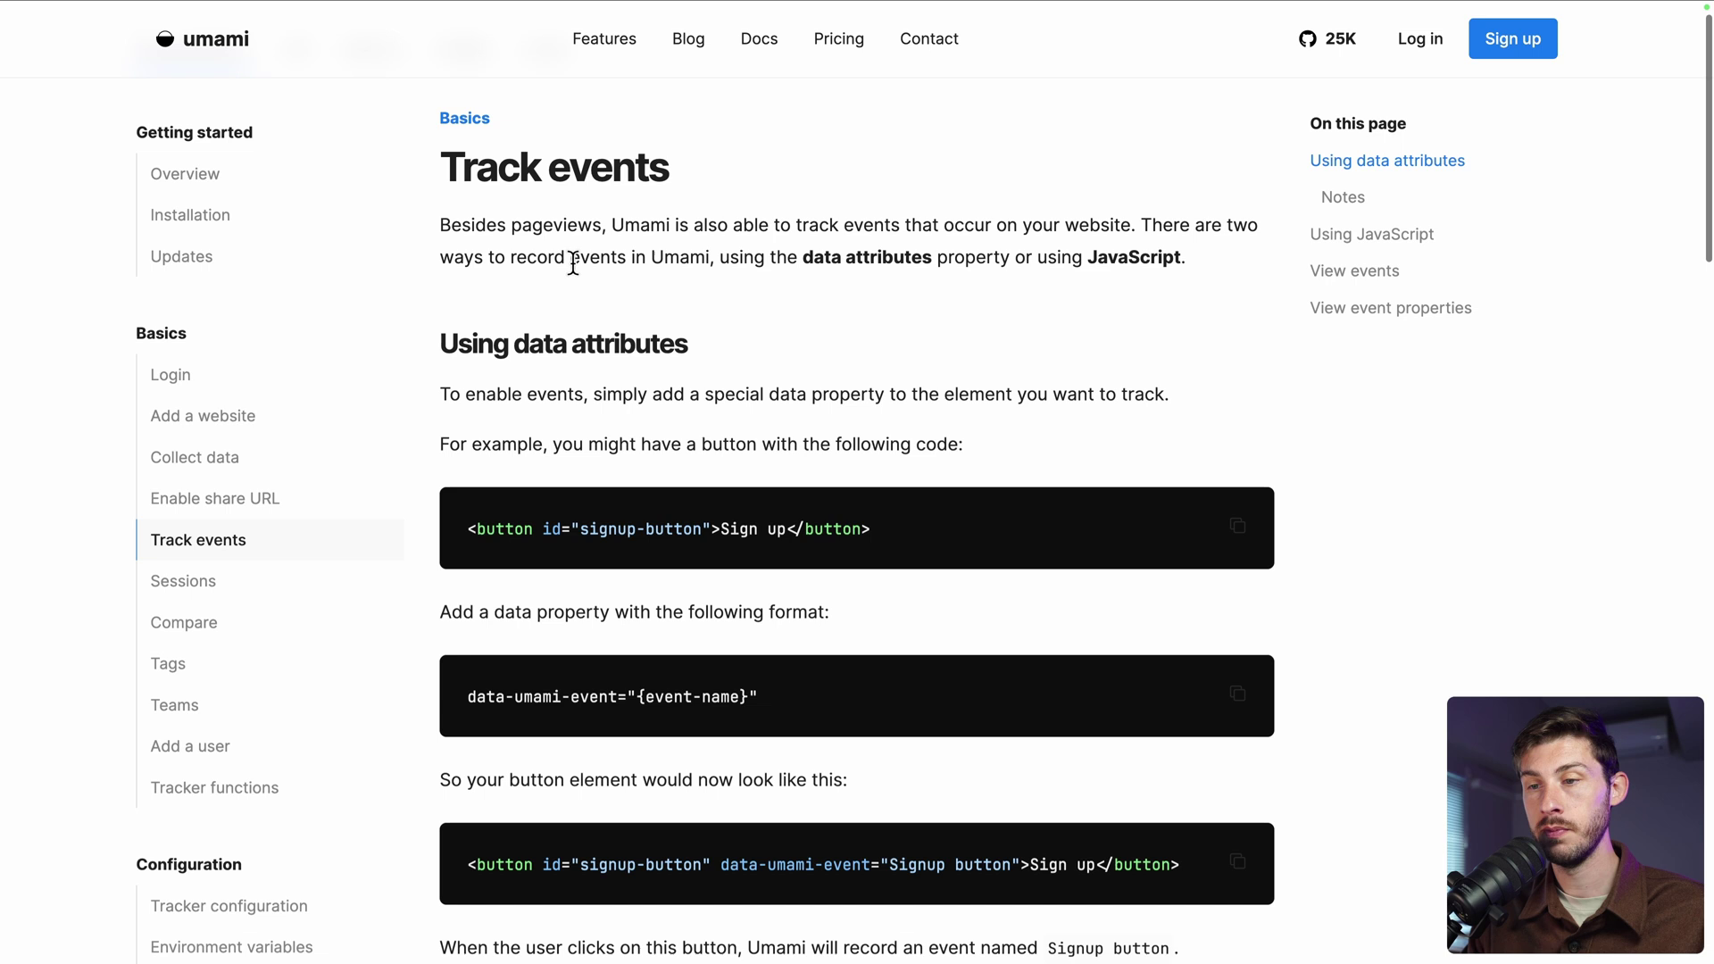
pyautogui.scroll(-1, 574, 263)
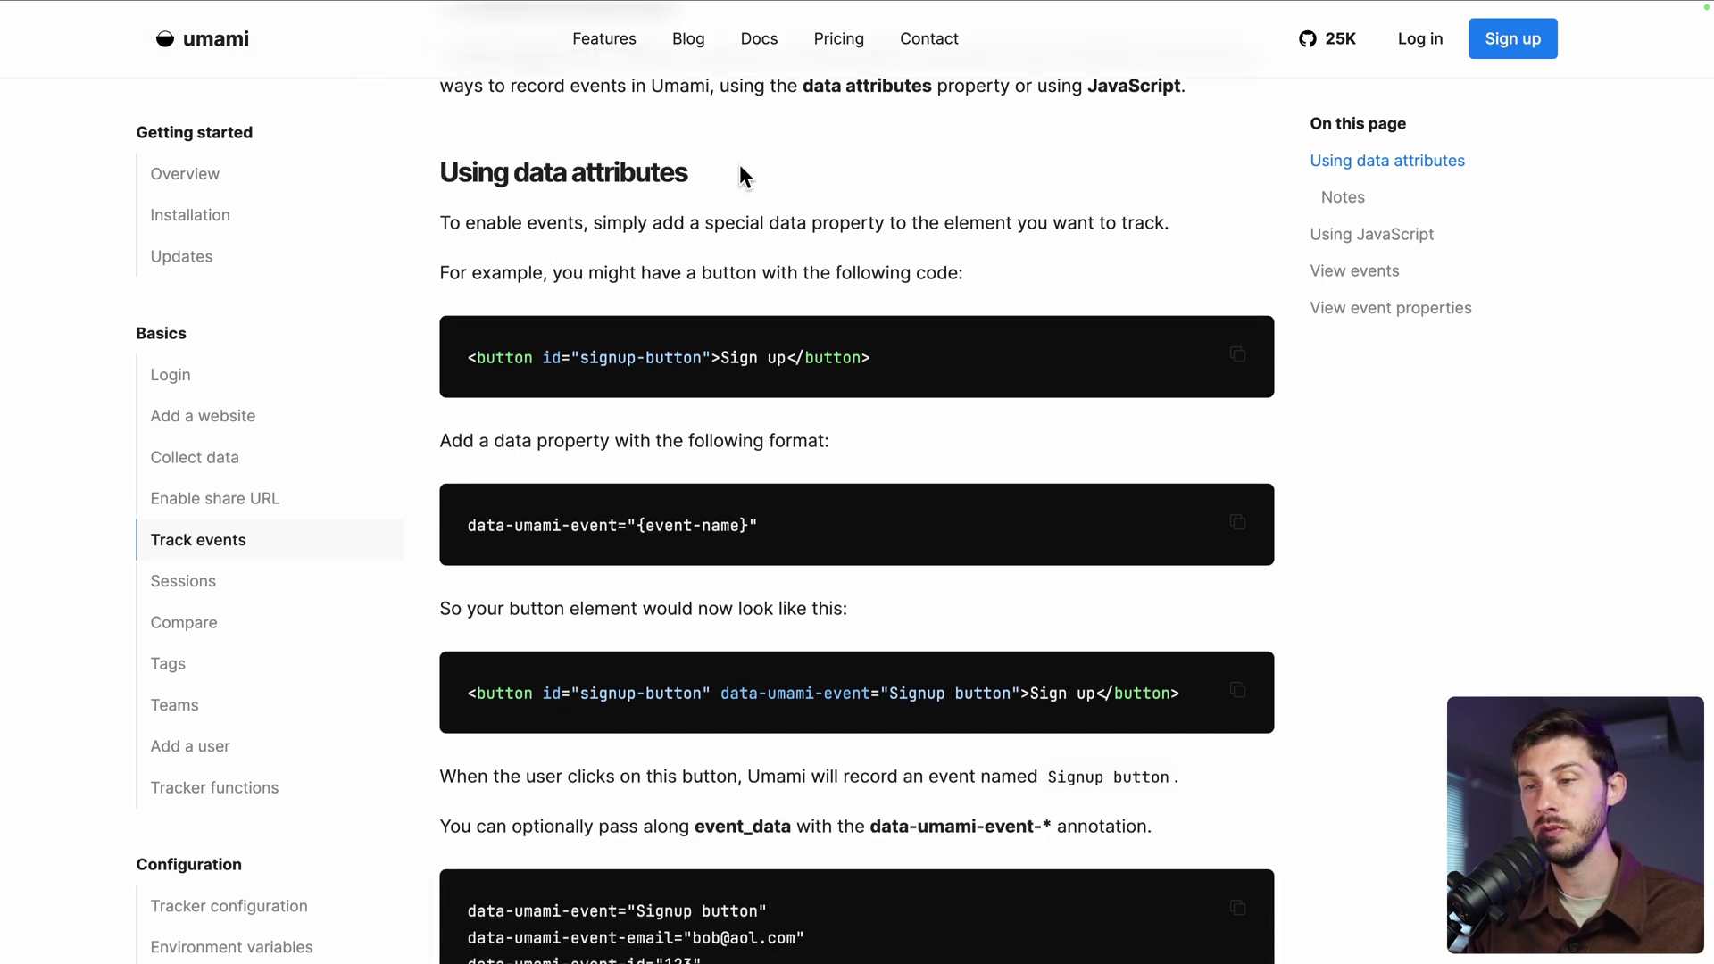
pyautogui.moveTo(466, 359); pyautogui.dragTo(859, 366)
pyautogui.click(859, 367)
pyautogui.scroll(-2, 800, 438)
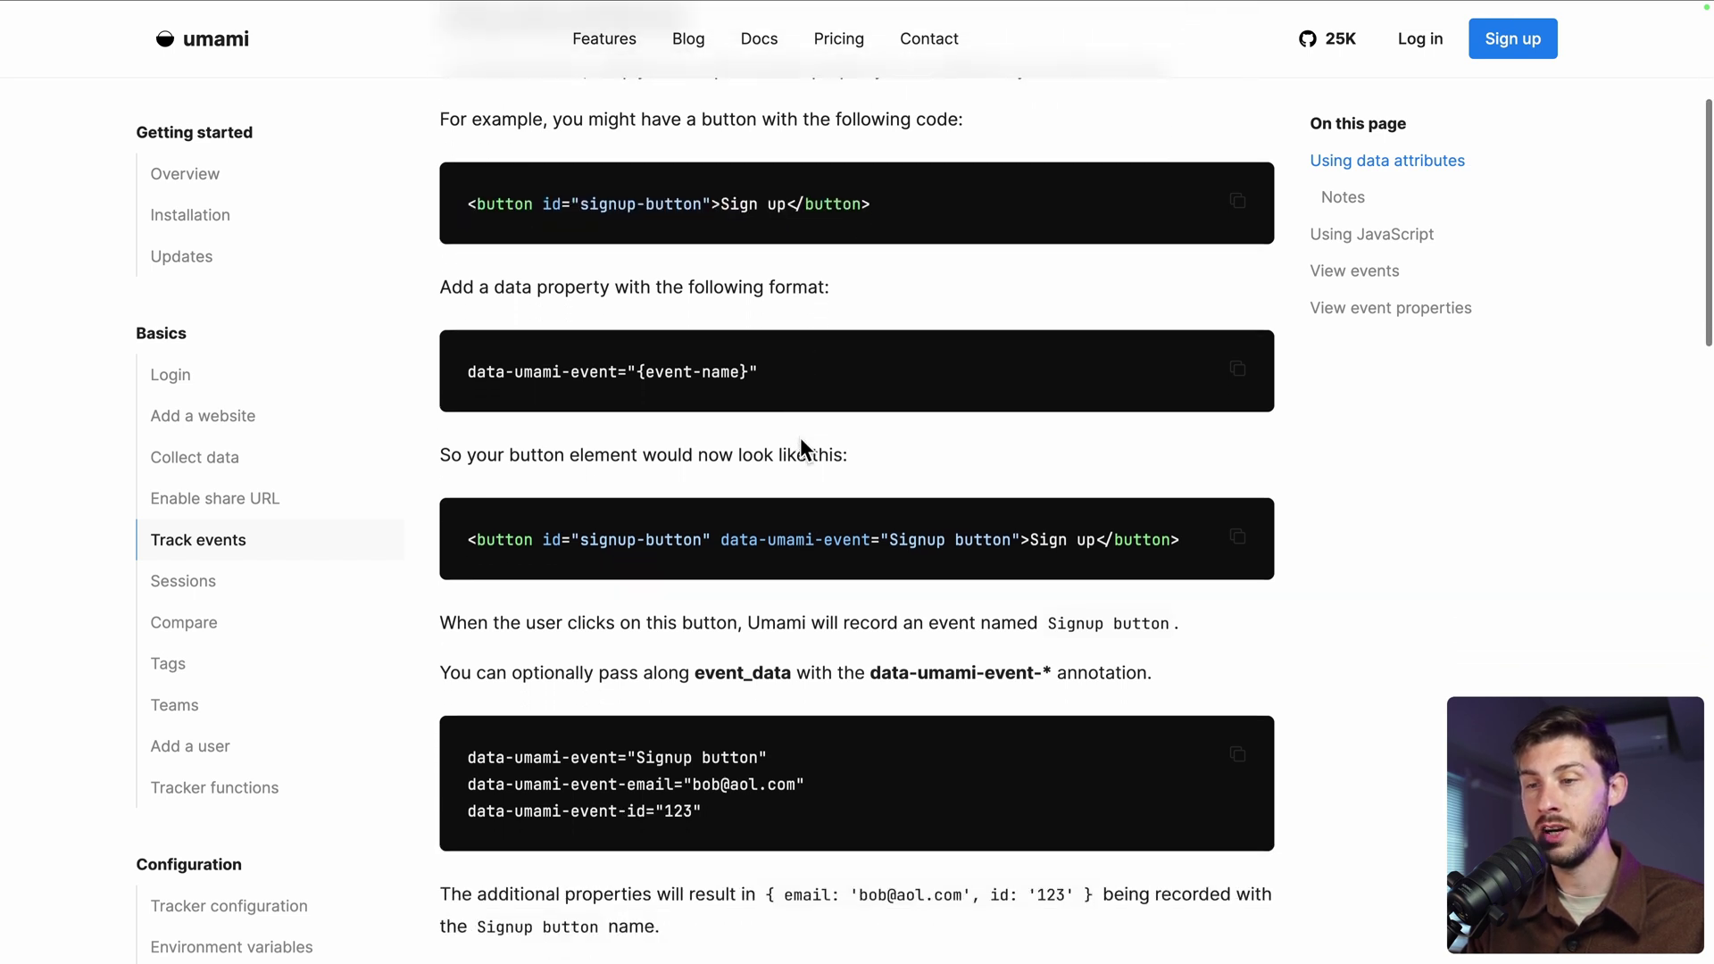
pyautogui.moveTo(465, 371); pyautogui.dragTo(627, 374)
pyautogui.click(642, 372)
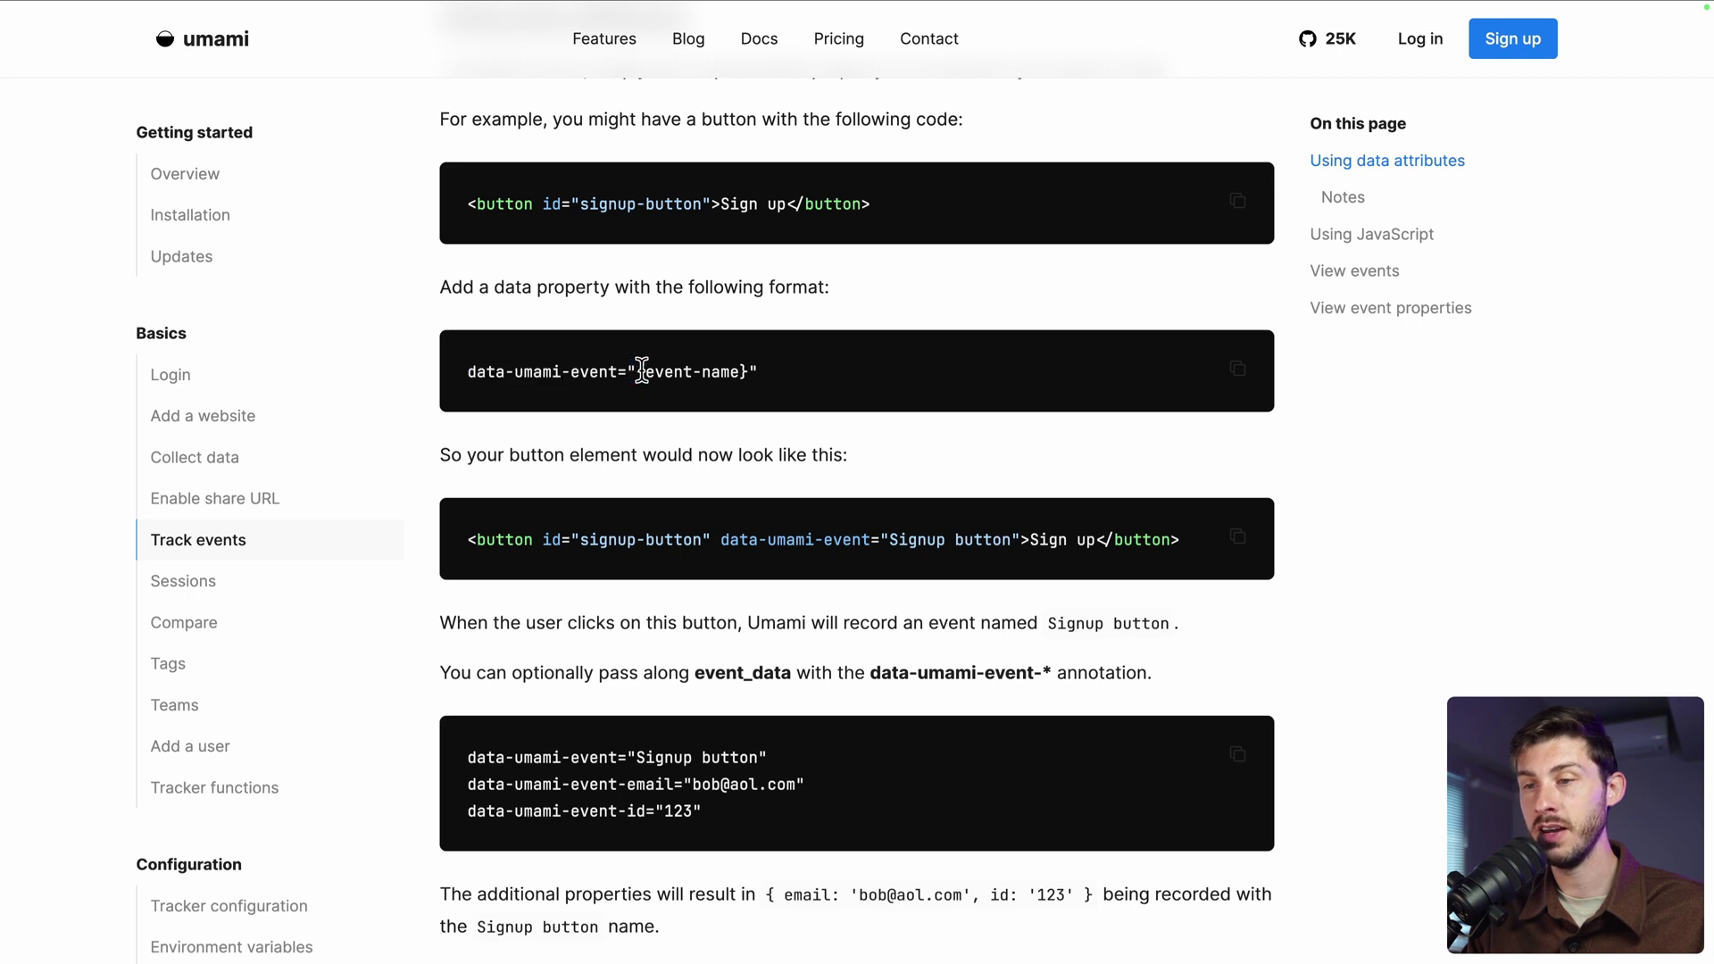
pyautogui.moveTo(721, 539); pyautogui.dragTo(1023, 537)
pyautogui.click(1023, 534)
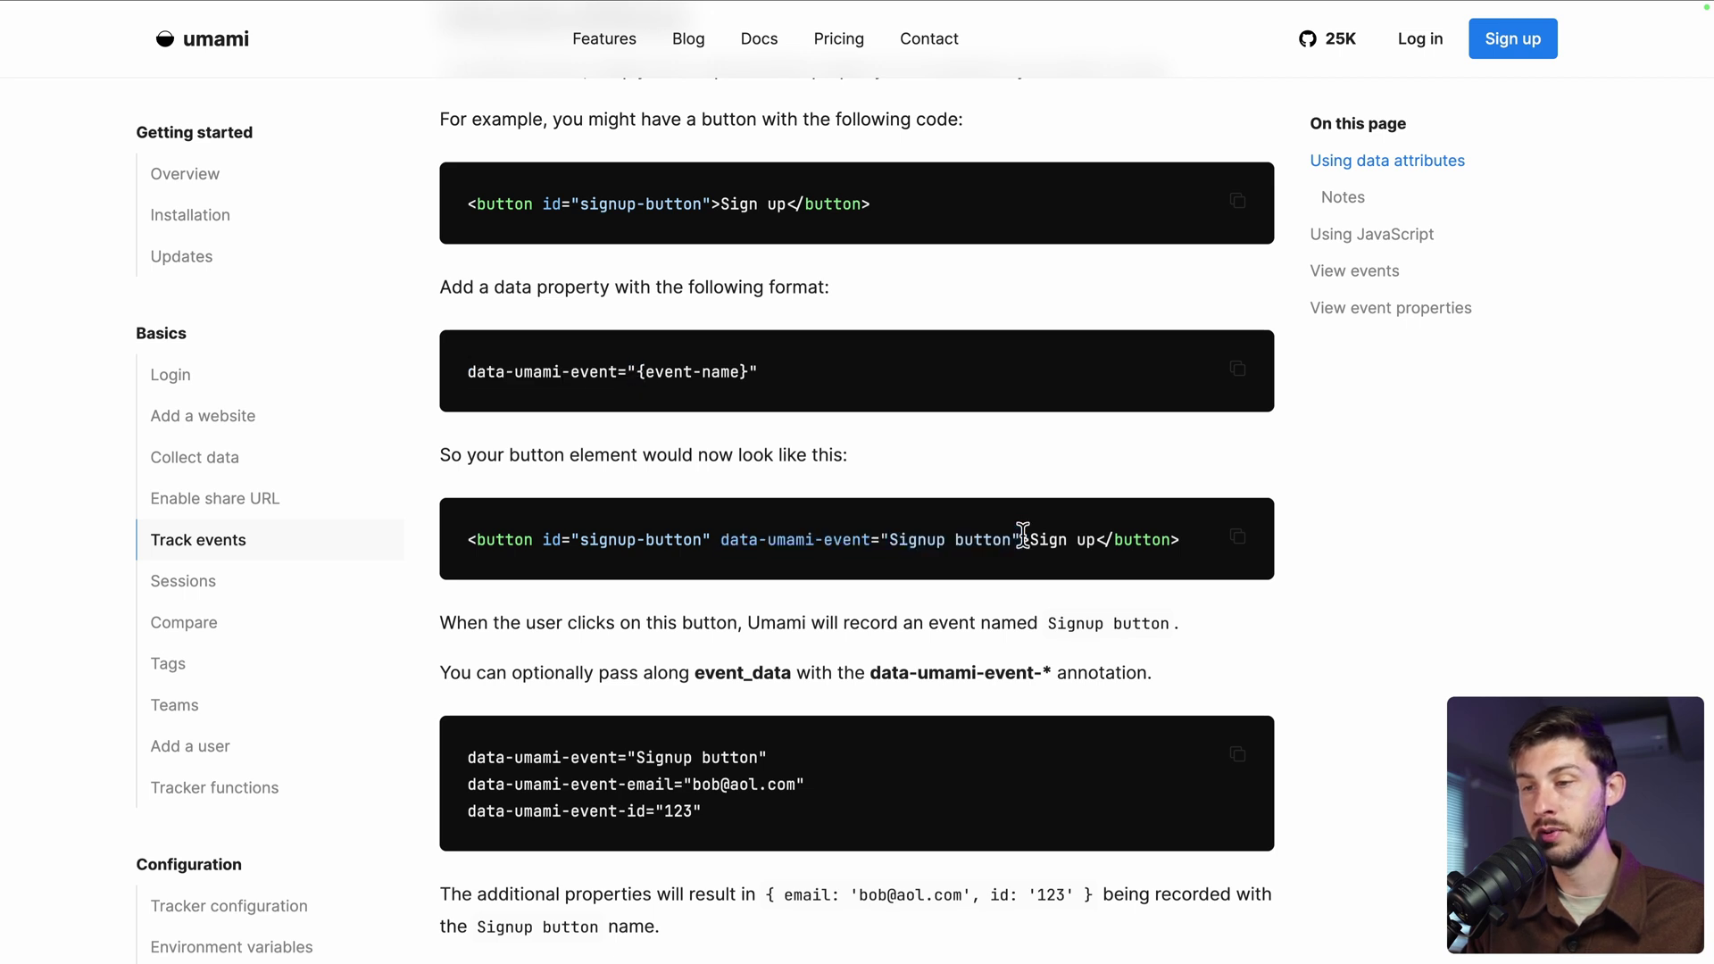
# Highlight the event_data example lines, such as the email and id attributes
pyautogui.scroll(-3, 1023, 534)
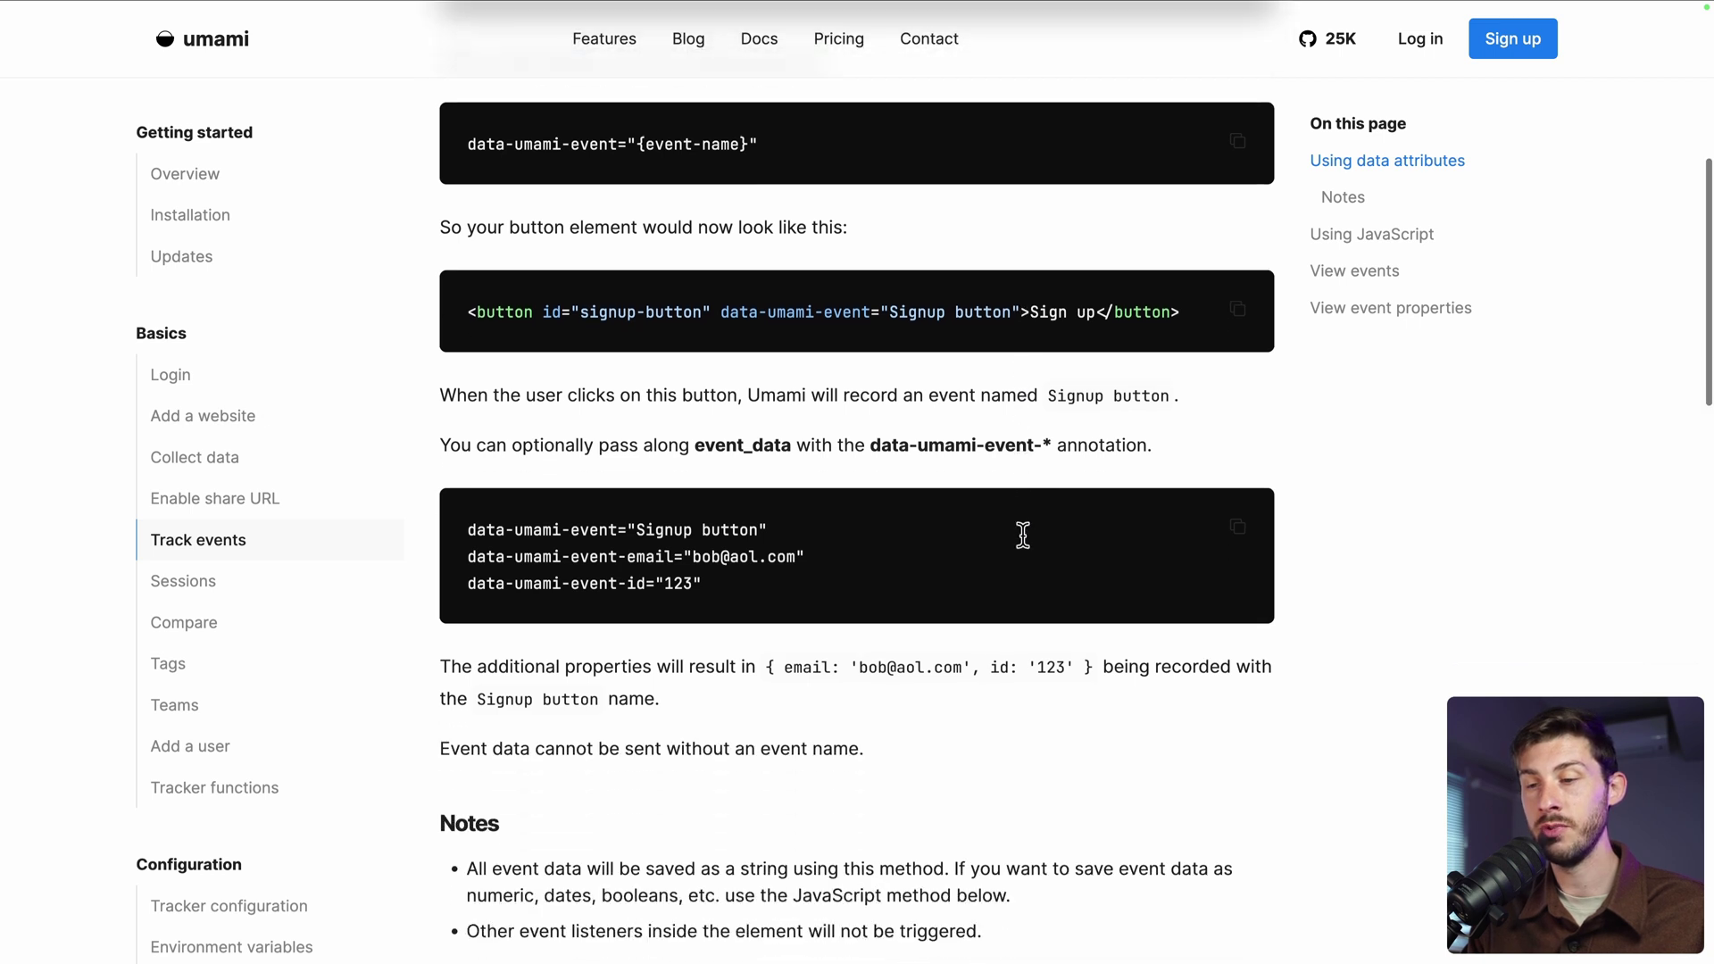
pyautogui.moveTo(469, 486); pyautogui.dragTo(658, 478)
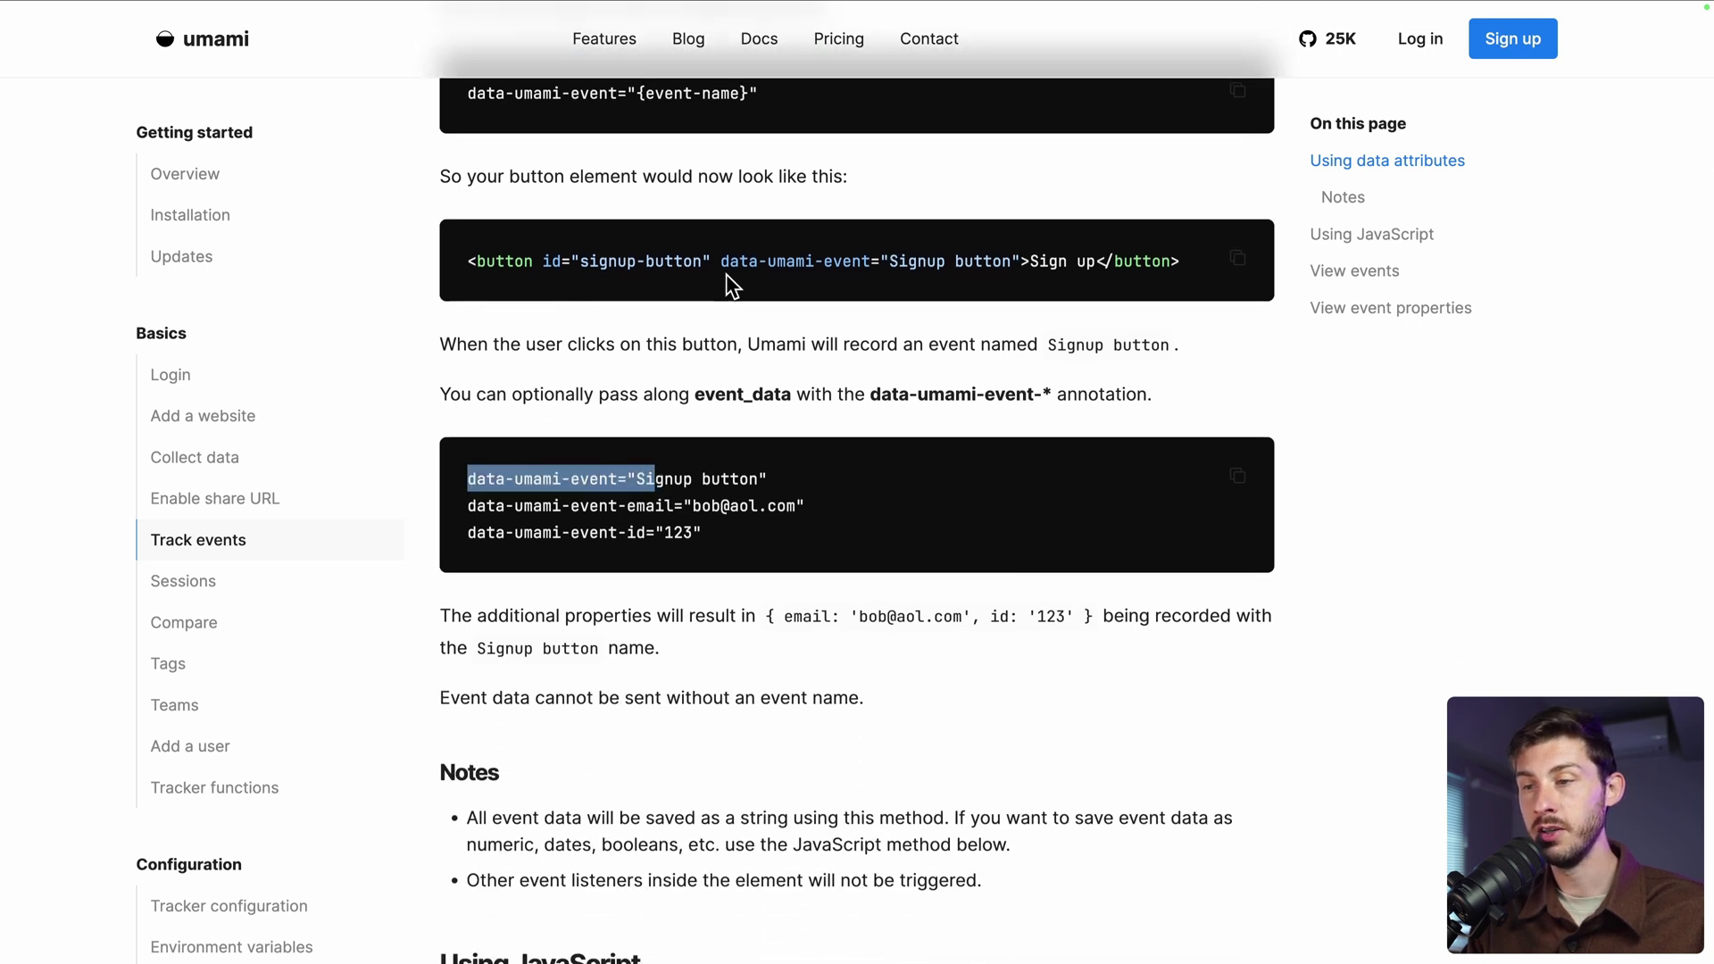
pyautogui.moveTo(721, 261); pyautogui.dragTo(1004, 281)
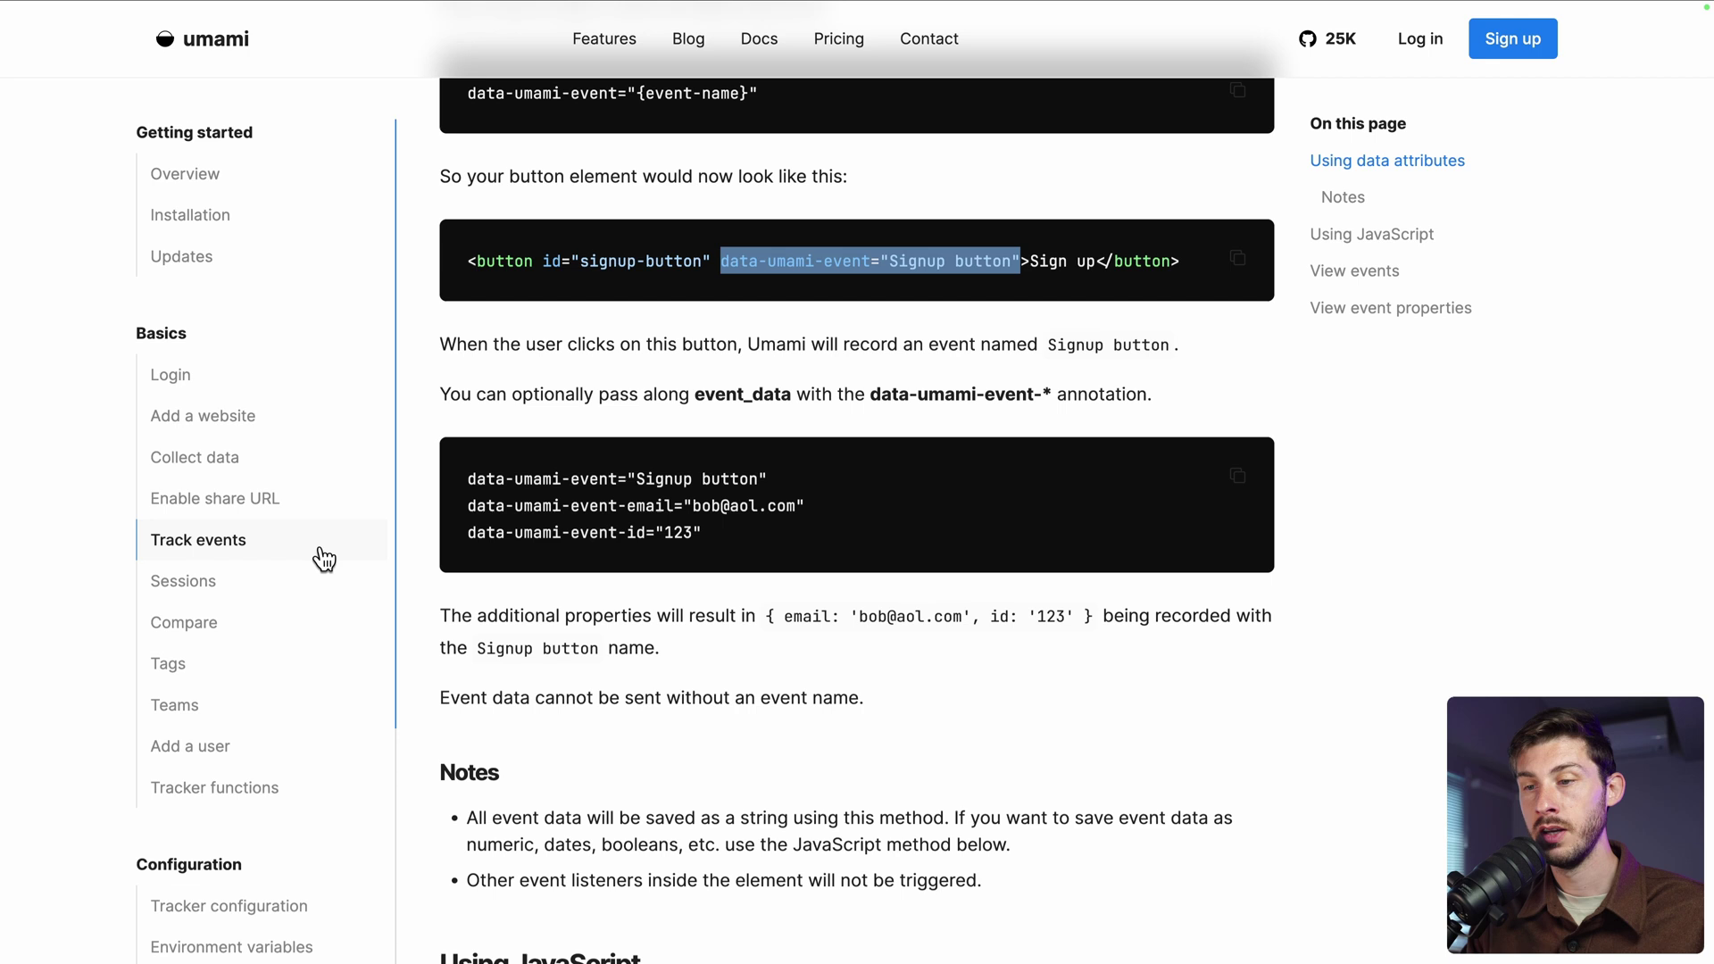
pyautogui.click(473, 500)
pyautogui.moveTo(466, 507); pyautogui.dragTo(826, 509)
pyautogui.moveTo(468, 533); pyautogui.dragTo(727, 539)
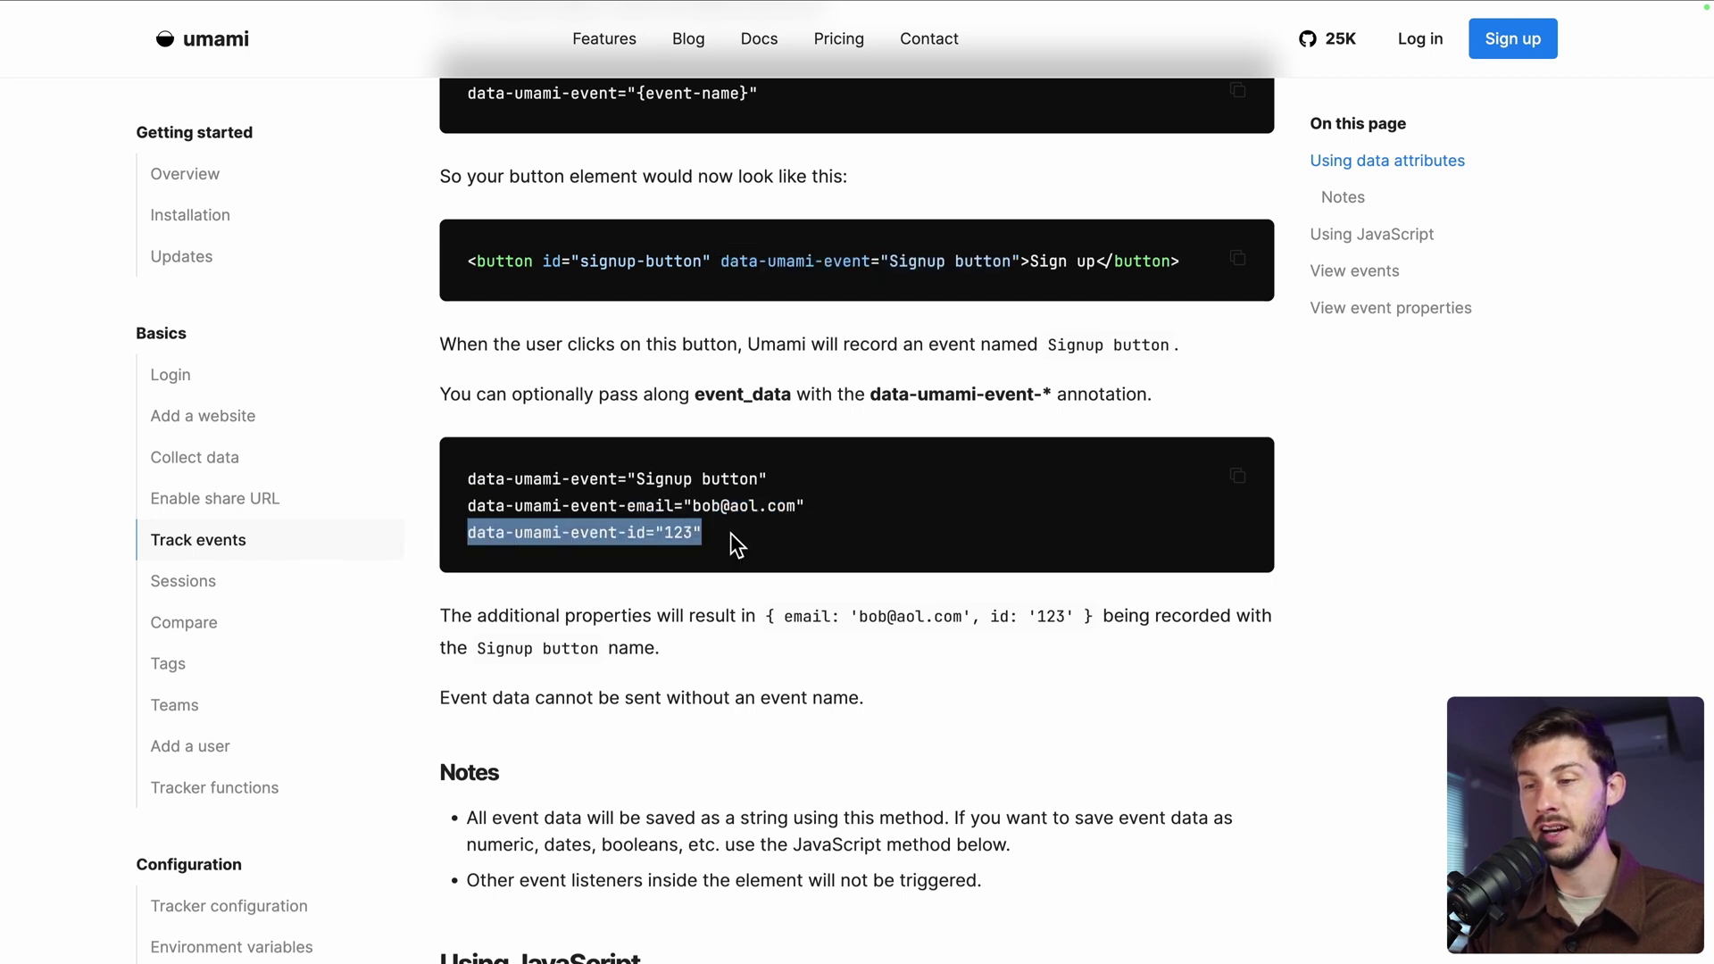
pyautogui.moveTo(442, 616); pyautogui.dragTo(750, 618)
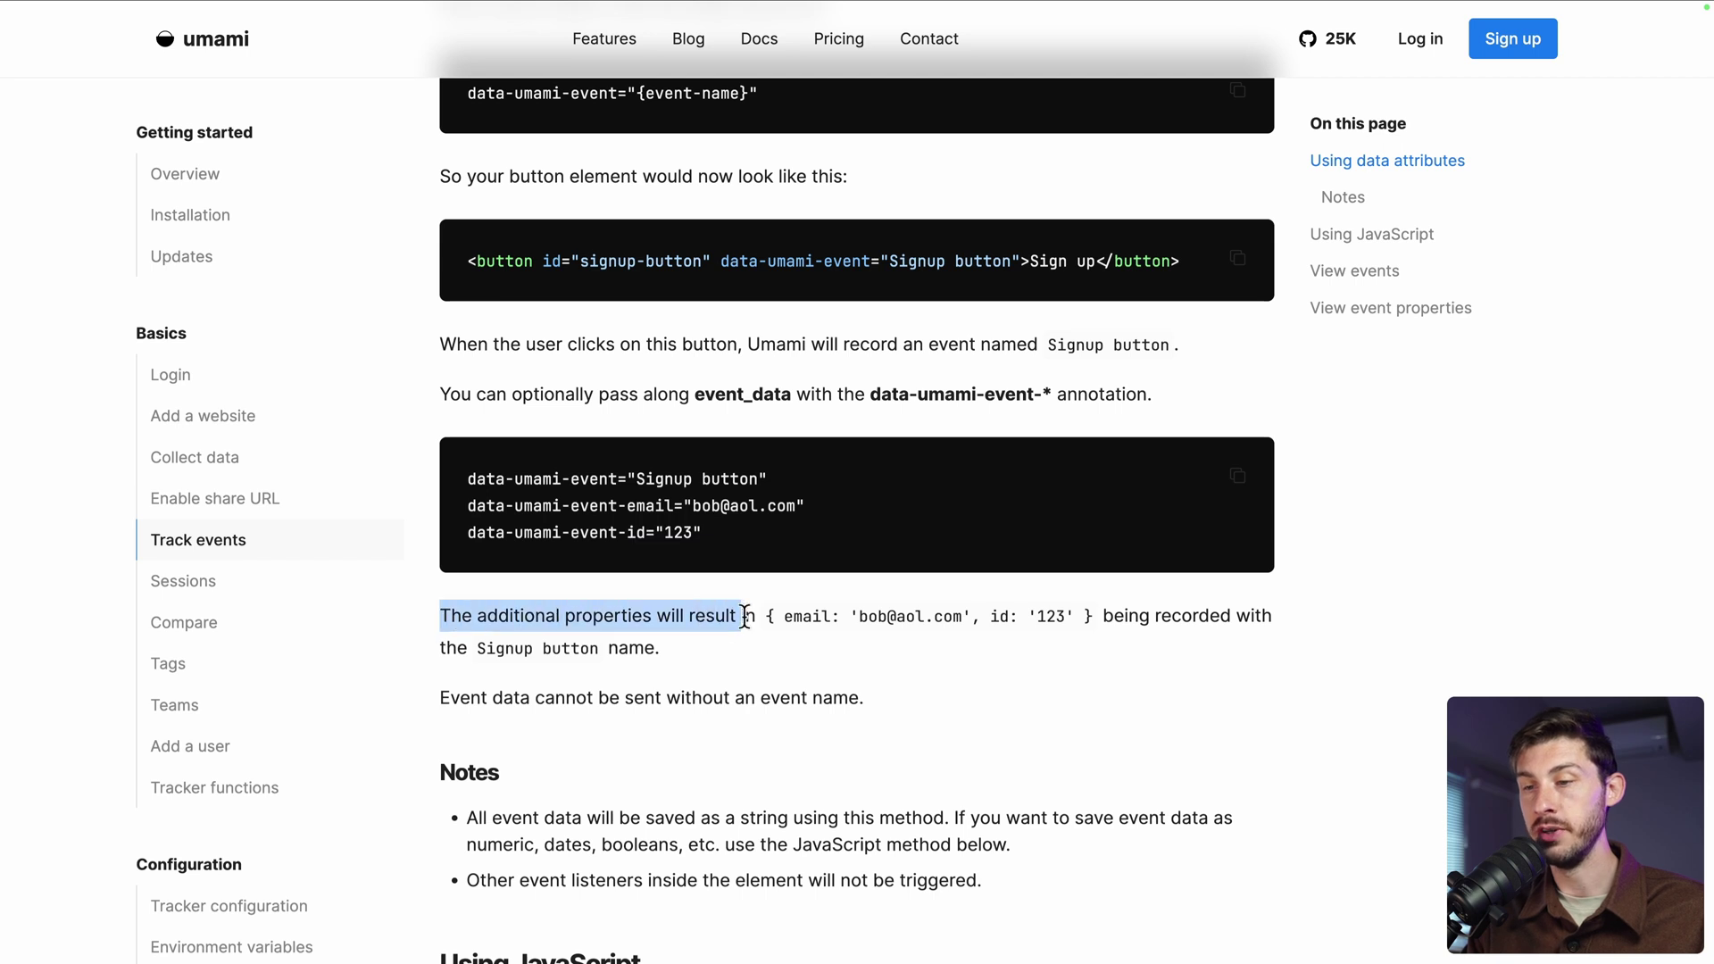
pyautogui.click(750, 617)
# Read further down the Track events page and highlight another code line
pyautogui.scroll(-1, 750, 618)
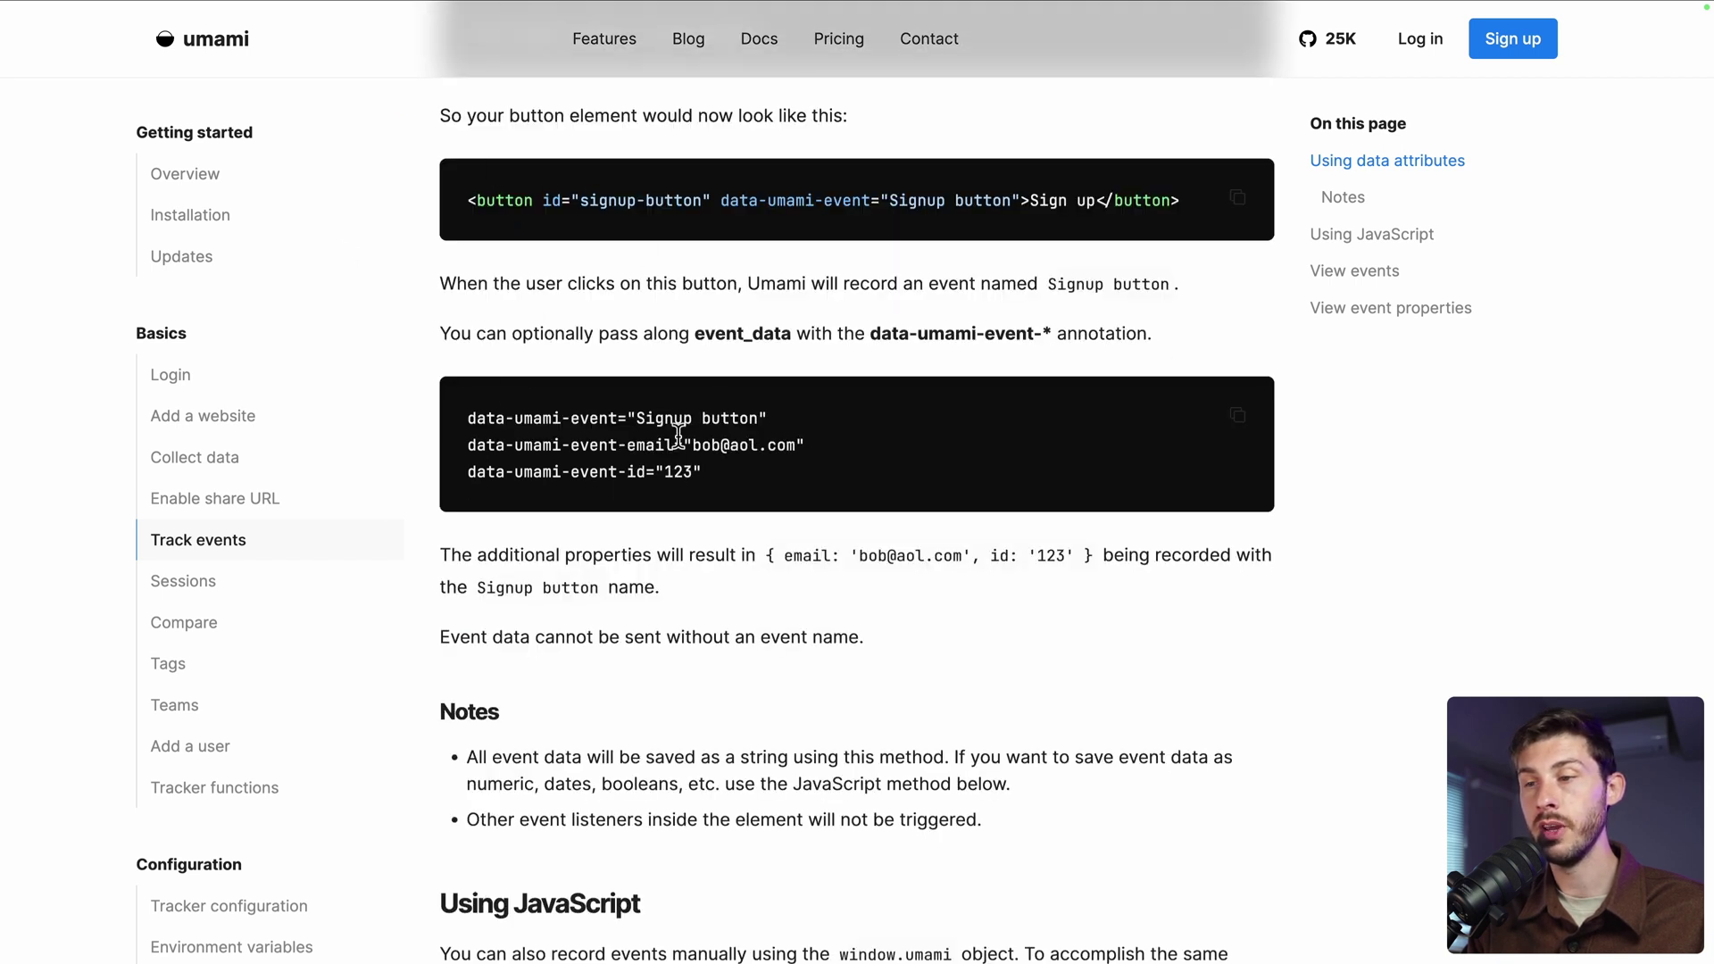
pyautogui.scroll(-1, 638, 418)
pyautogui.scroll(-7, 637, 418)
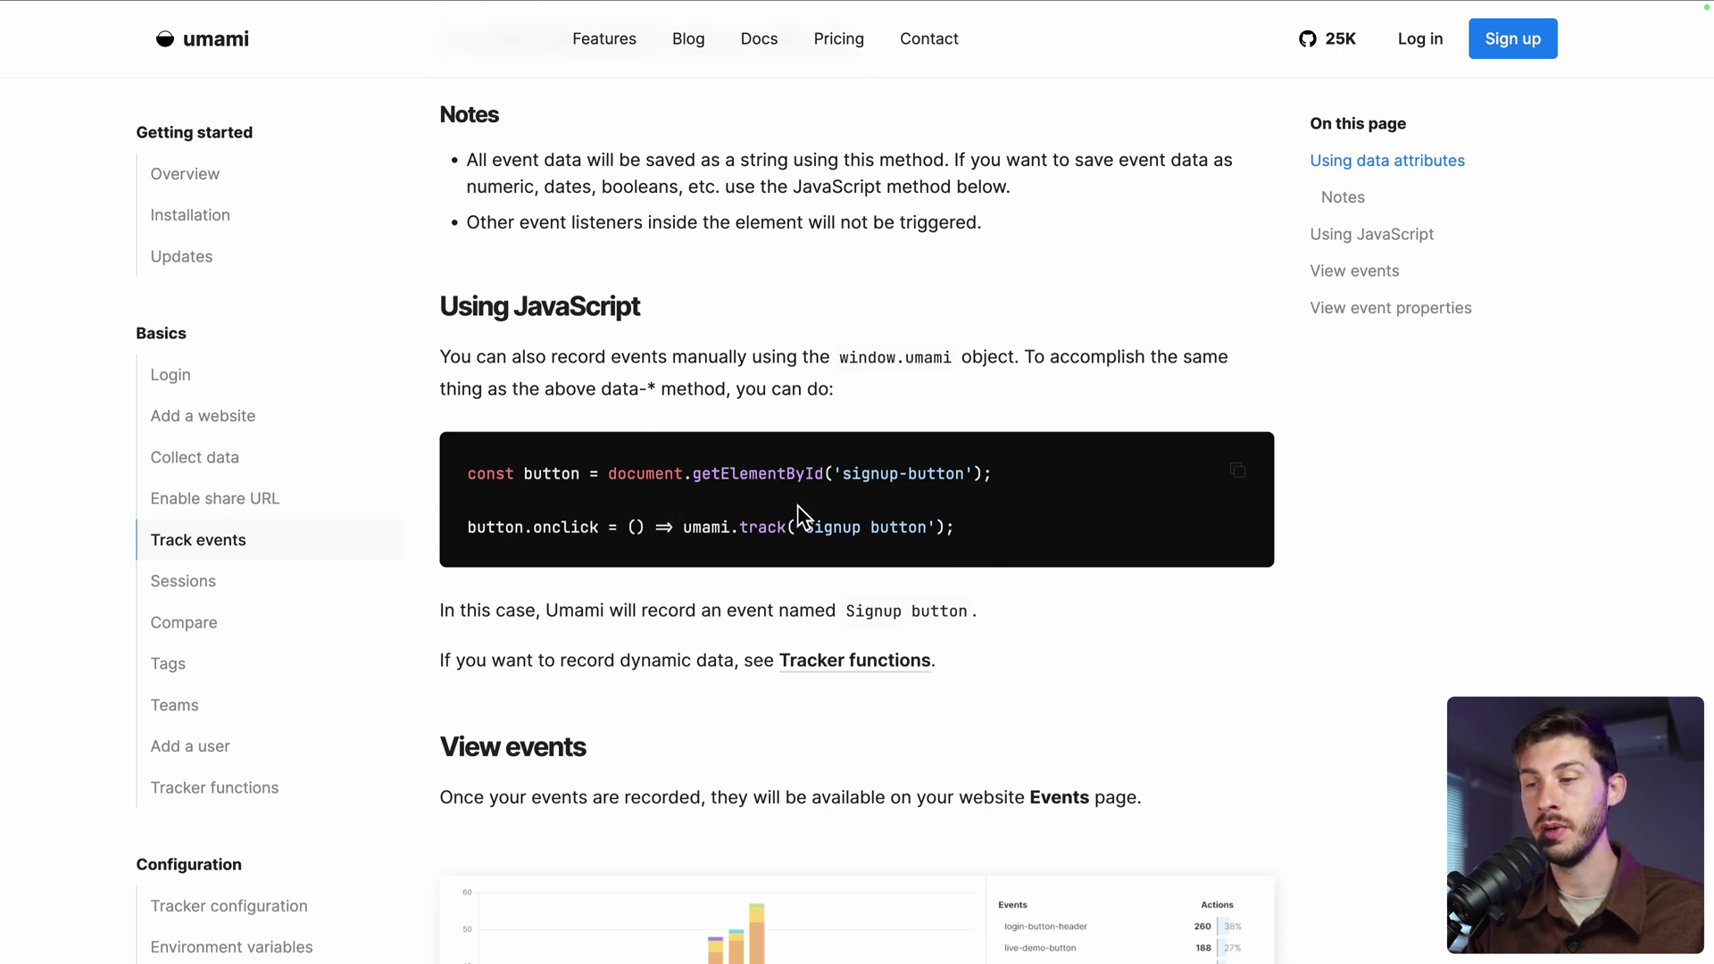
pyautogui.scroll(10, 972, 523)
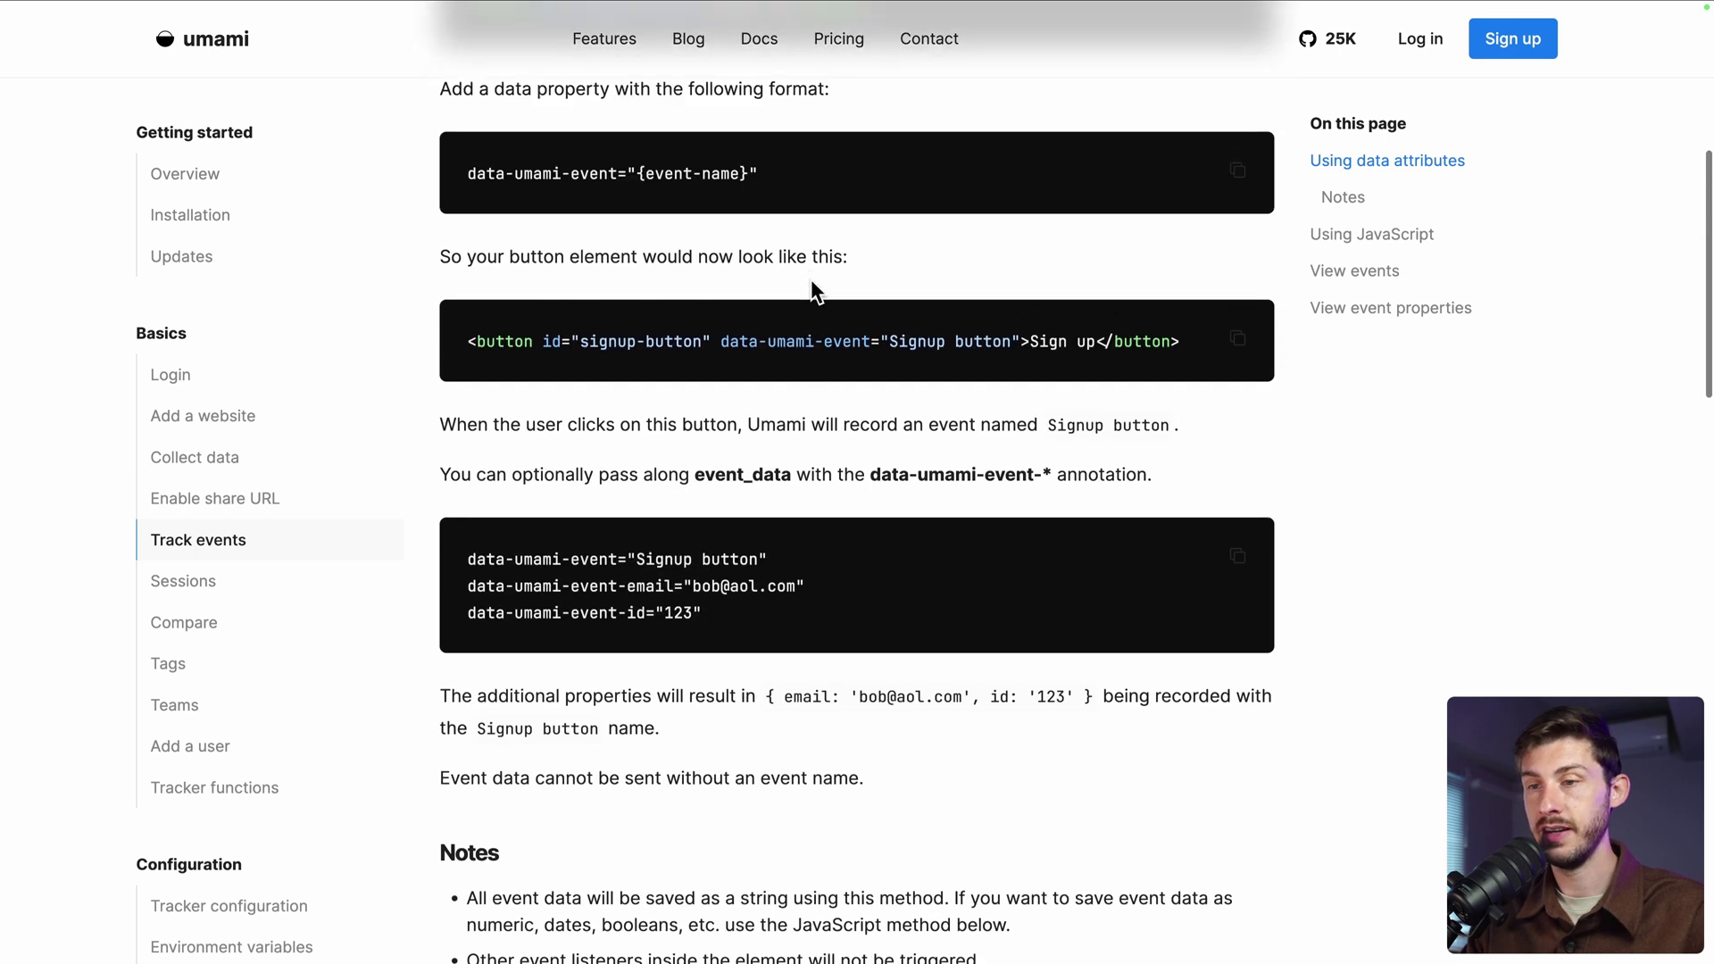
pyautogui.moveTo(465, 578); pyautogui.dragTo(618, 572)
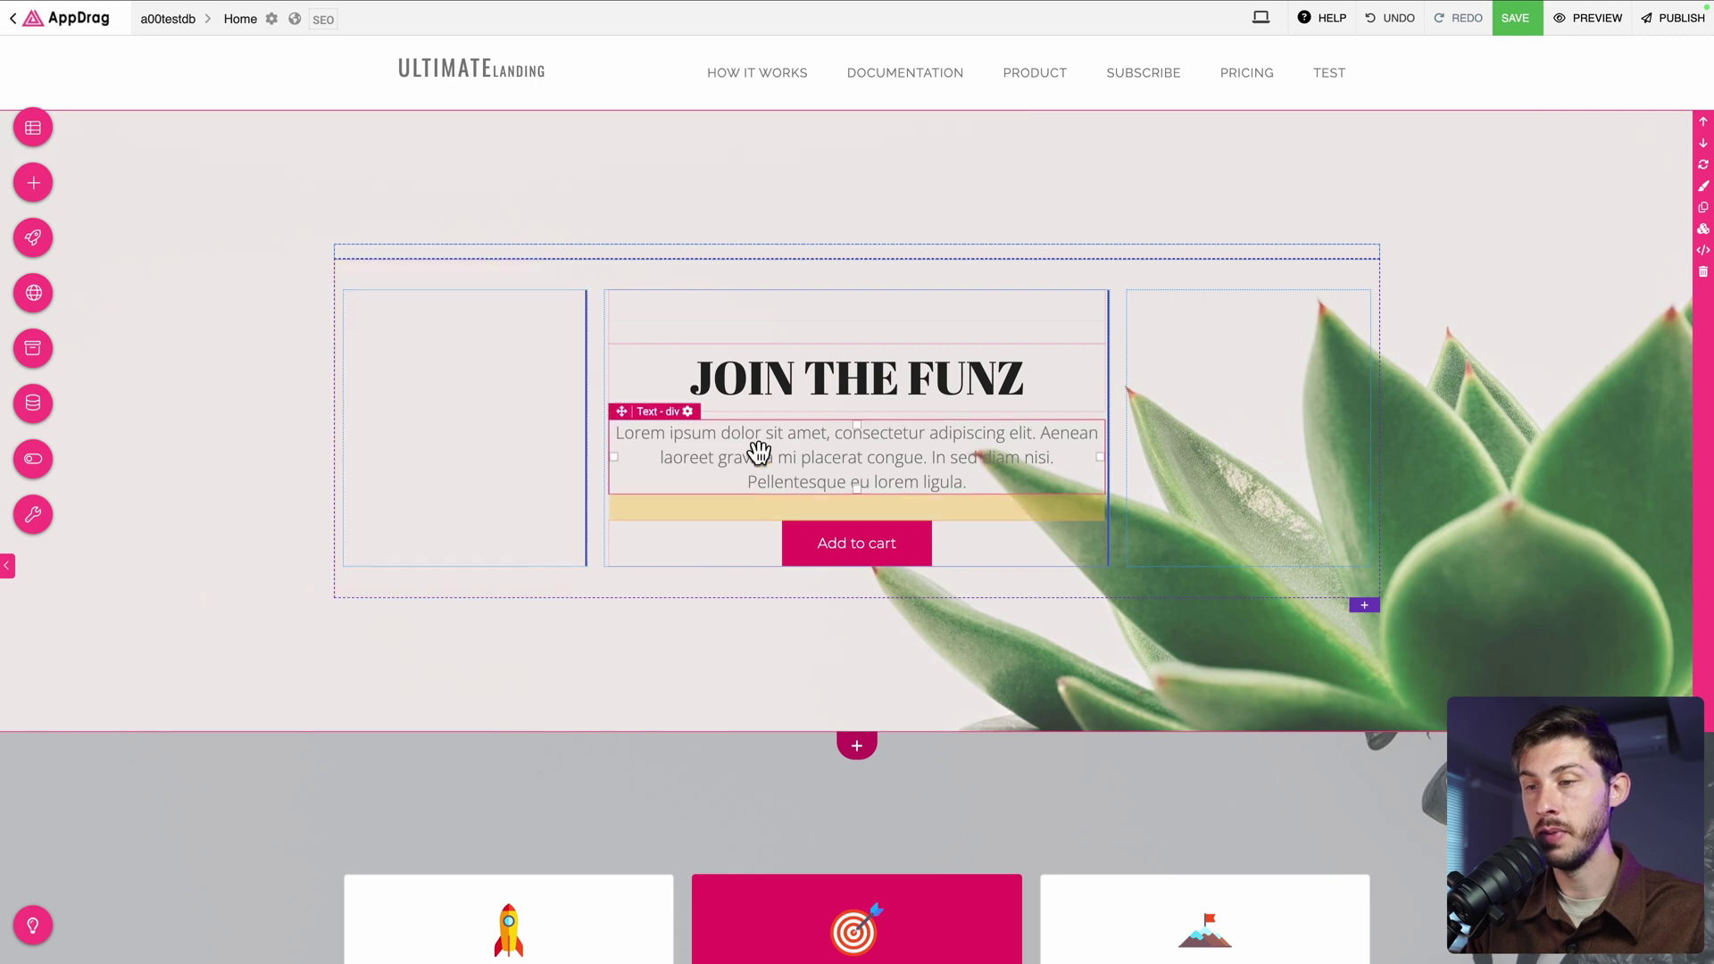
# Open the Add to cart button's Customize > Identification > Custom attributes settings
pyautogui.click(848, 547)
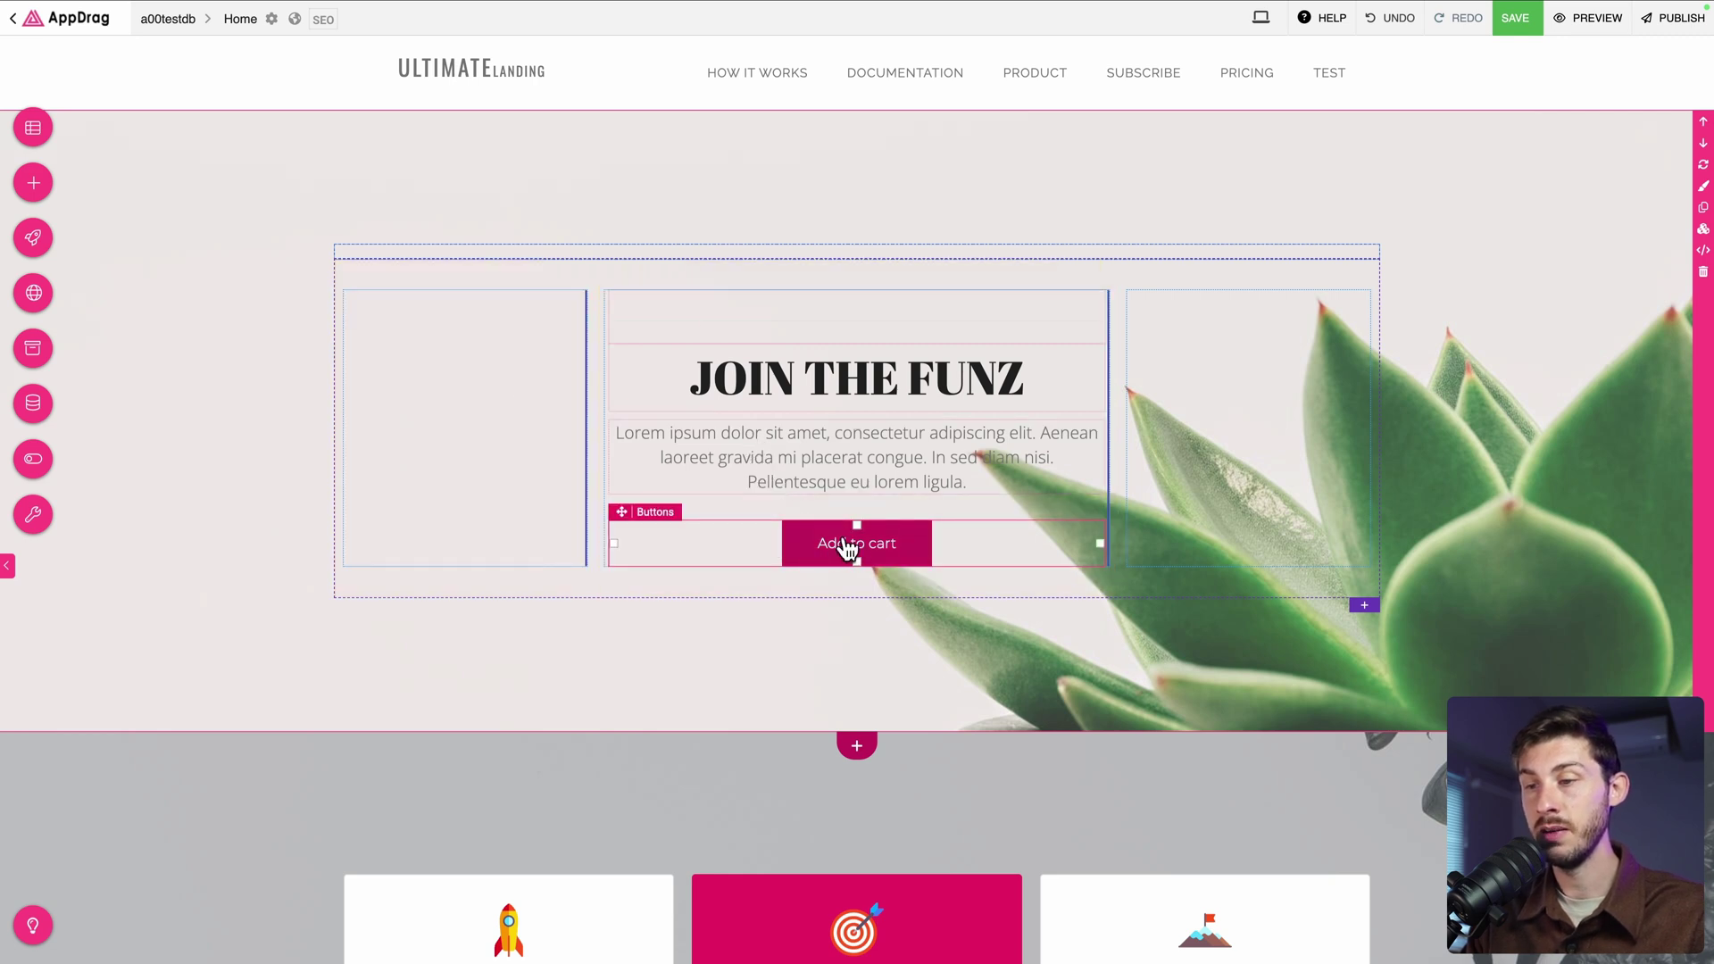
pyautogui.click(848, 547)
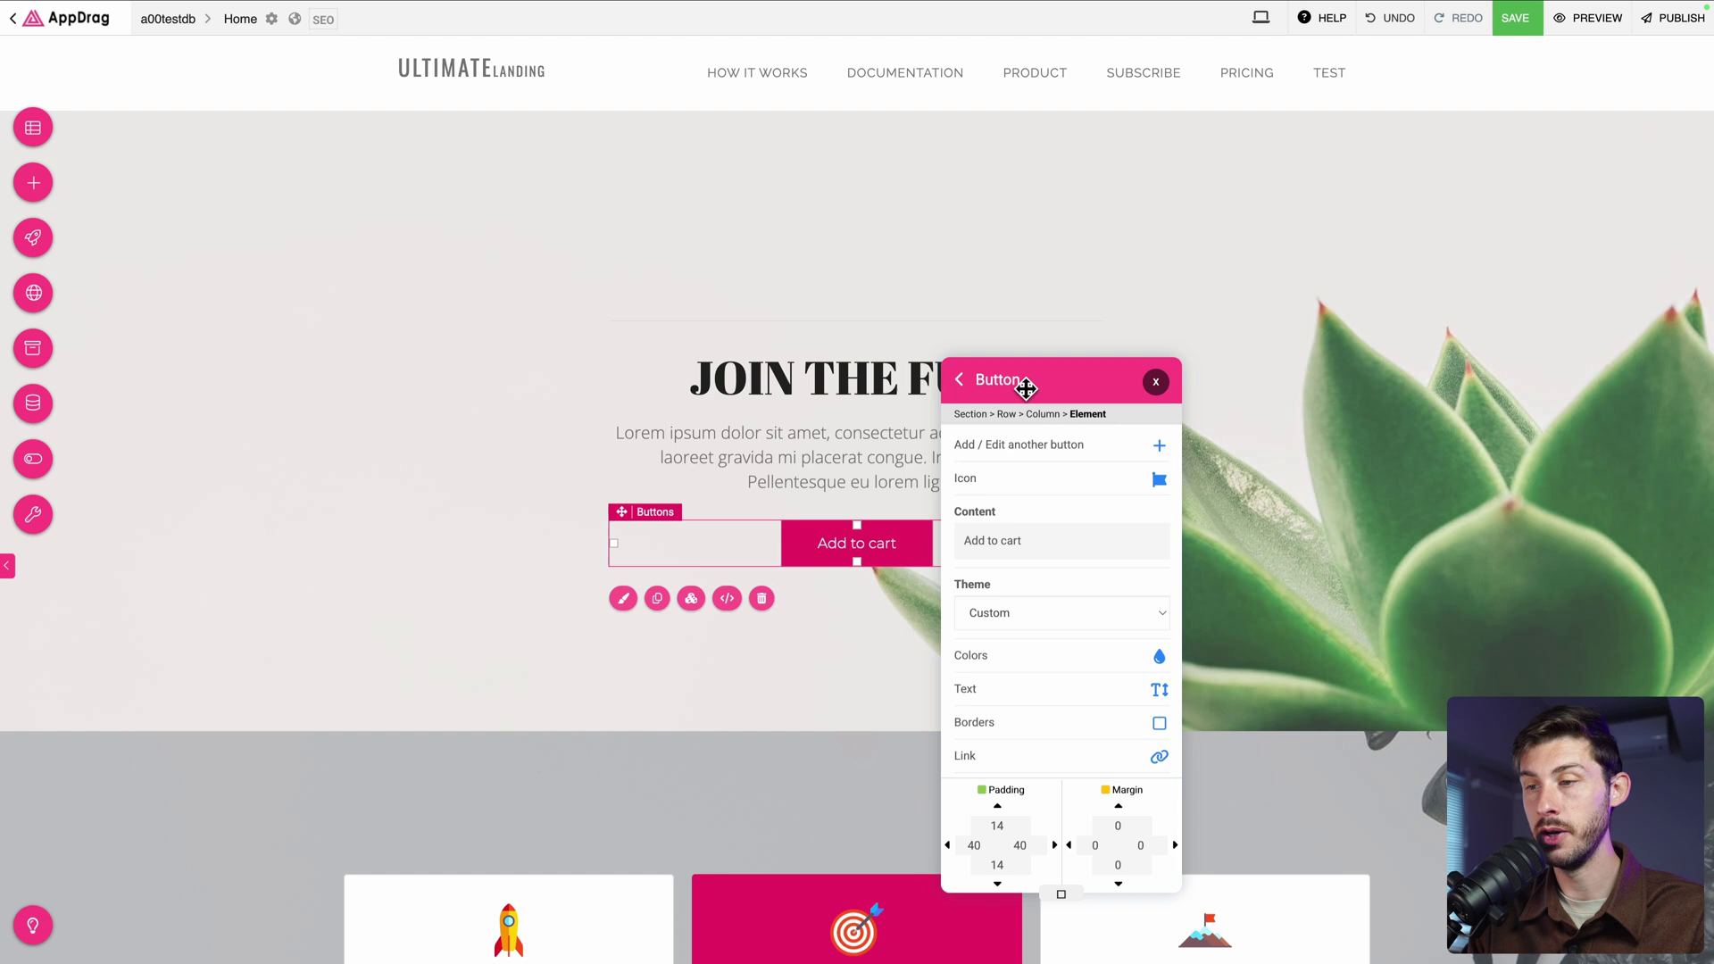
pyautogui.moveTo(1027, 383); pyautogui.dragTo(946, 260)
pyautogui.click(946, 260)
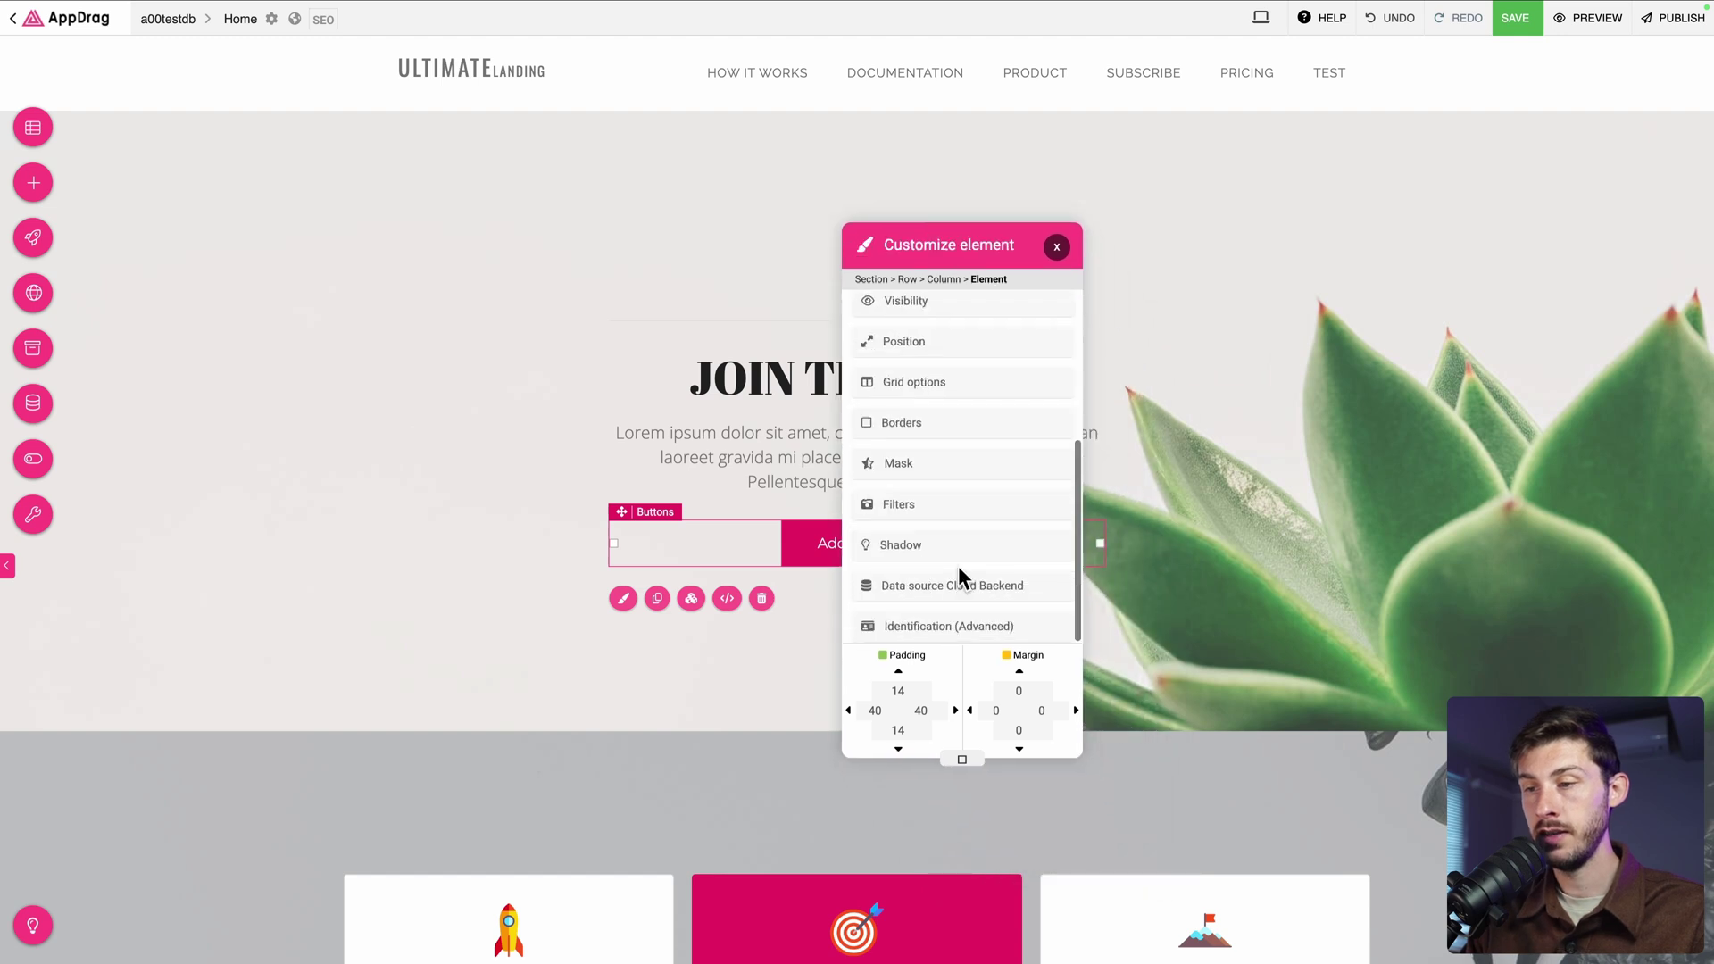
pyautogui.click(947, 625)
pyautogui.moveTo(945, 252); pyautogui.dragTo(1060, 151)
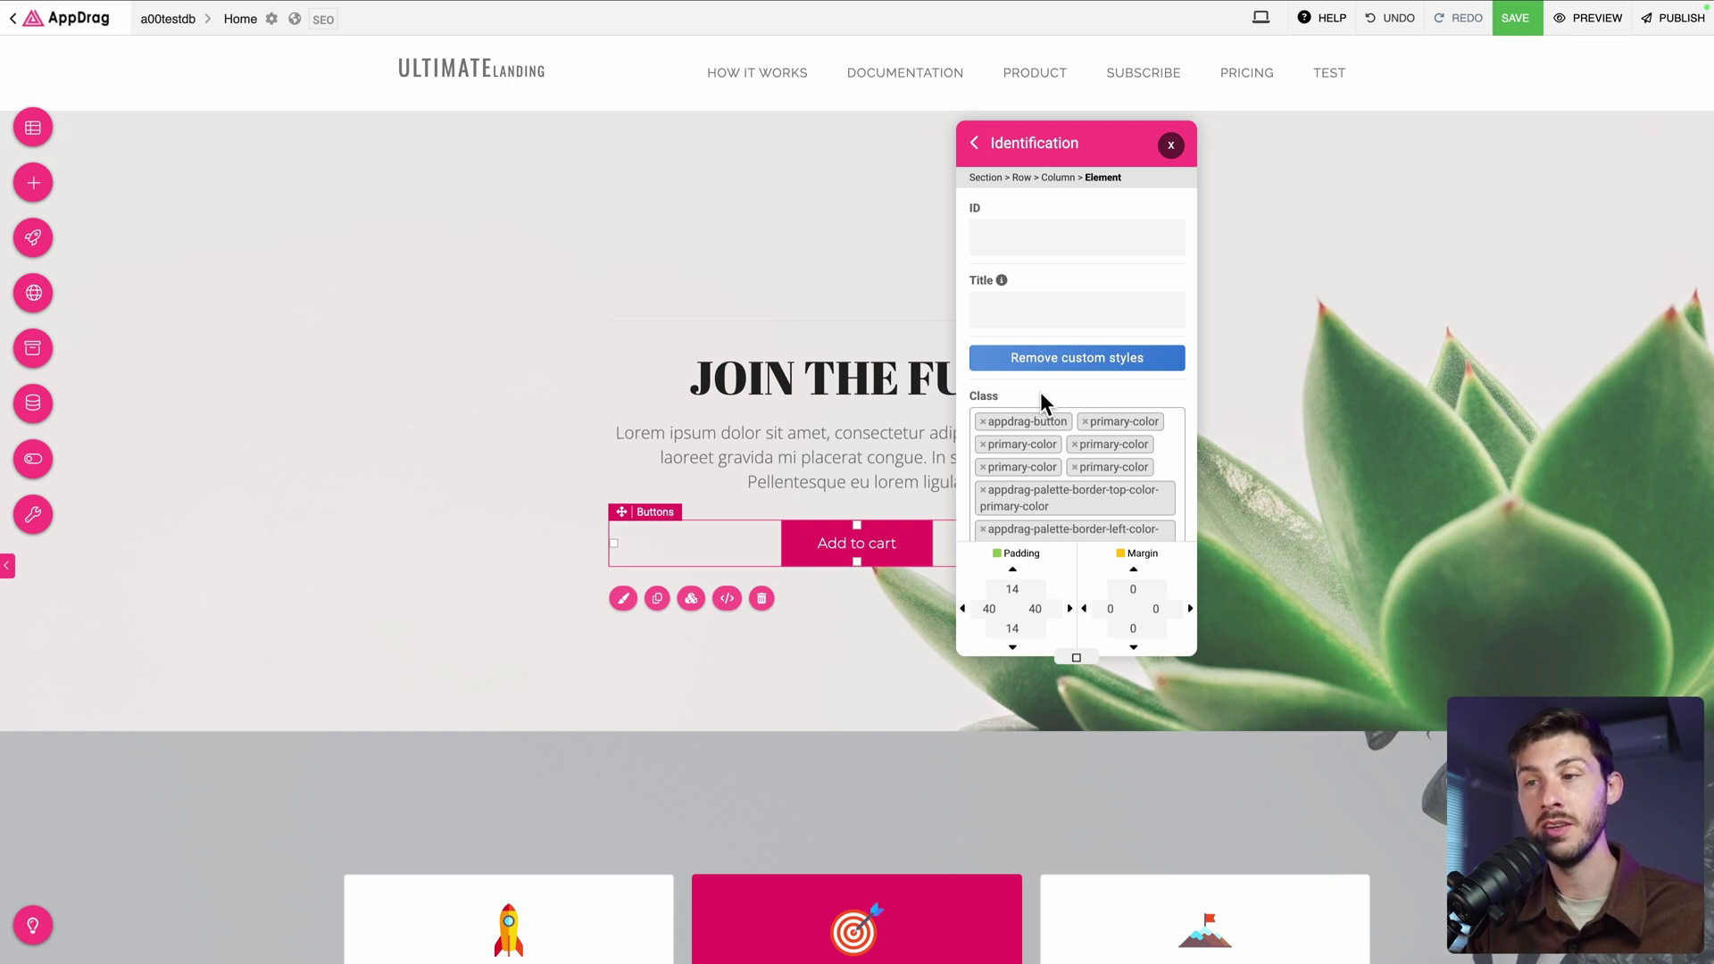
pyautogui.scroll(-5, 1041, 393)
pyautogui.click(1051, 516)
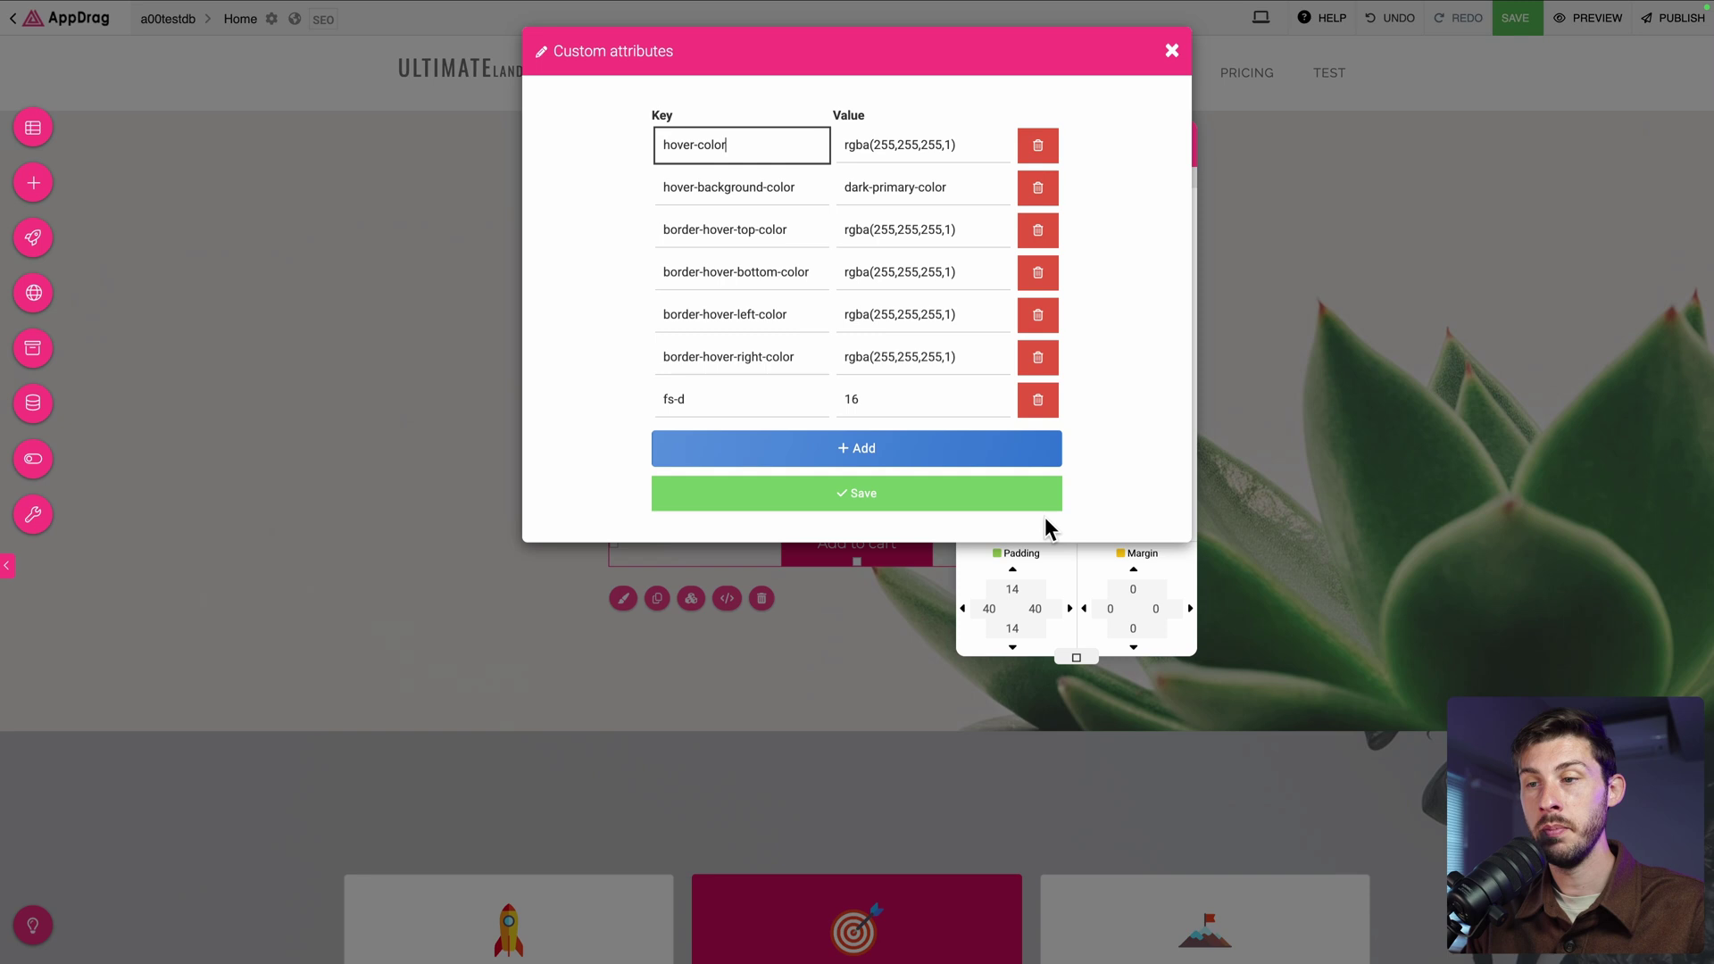
# Add a custom attribute data-umami-event with value Add to cart and save it
pyautogui.click(790, 449)
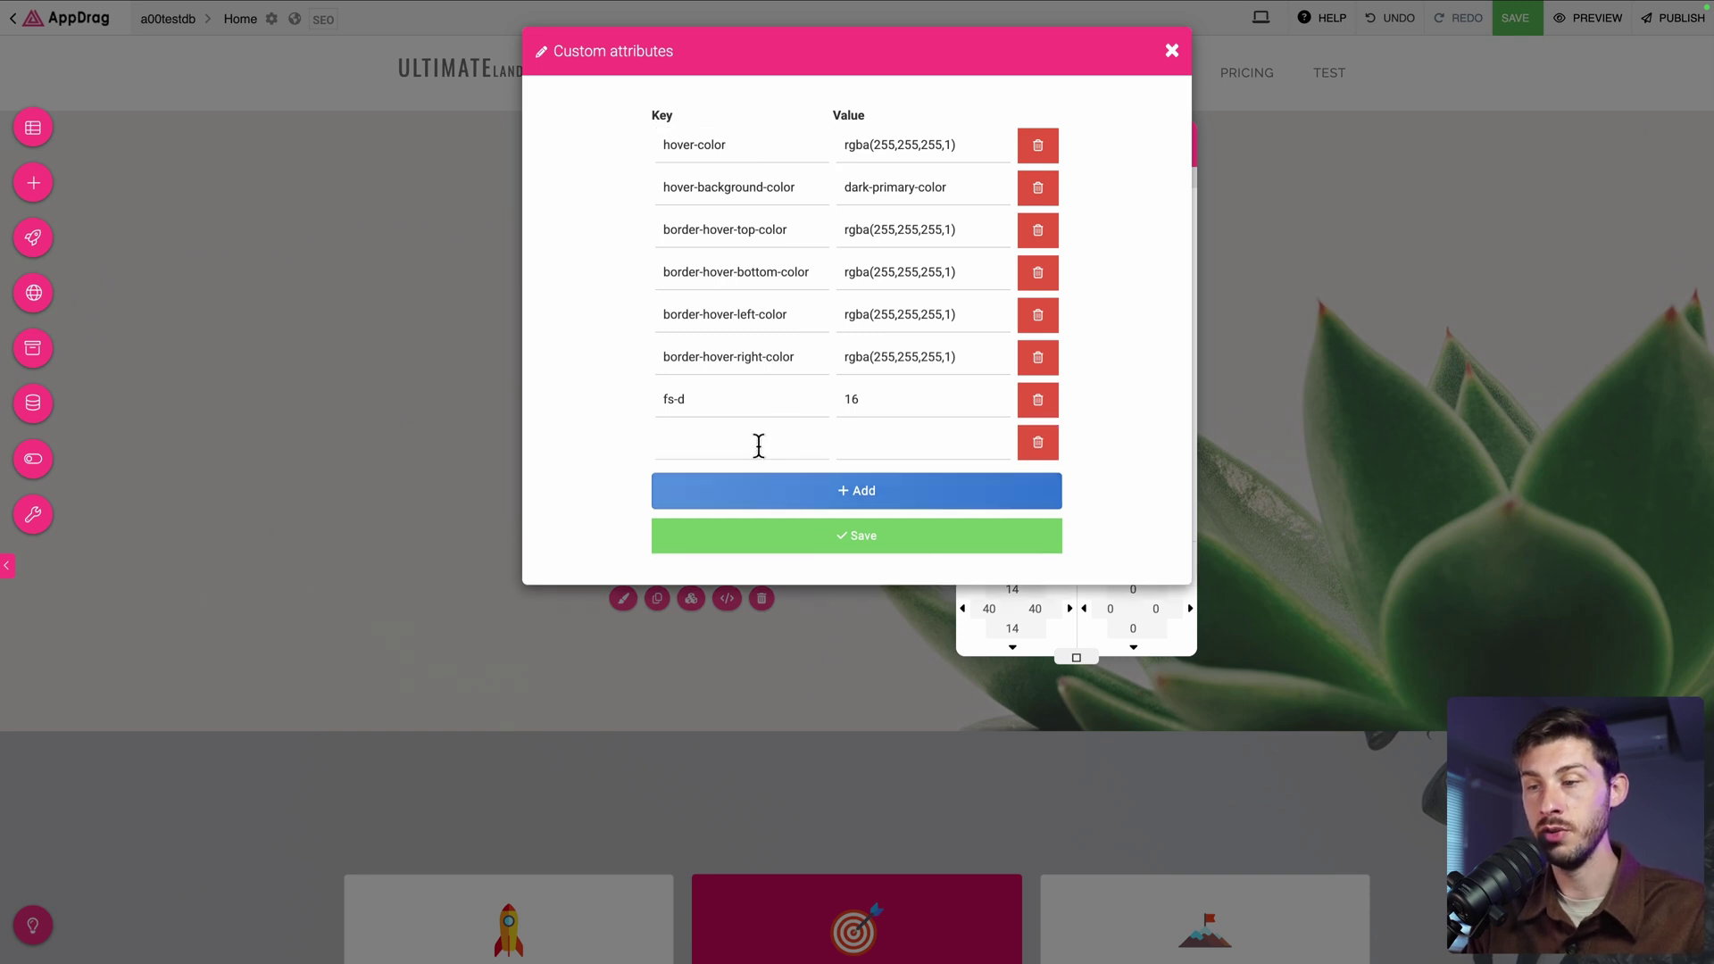
pyautogui.click(759, 446)
pyautogui.write('data-umami-event')
pyautogui.click(880, 443)
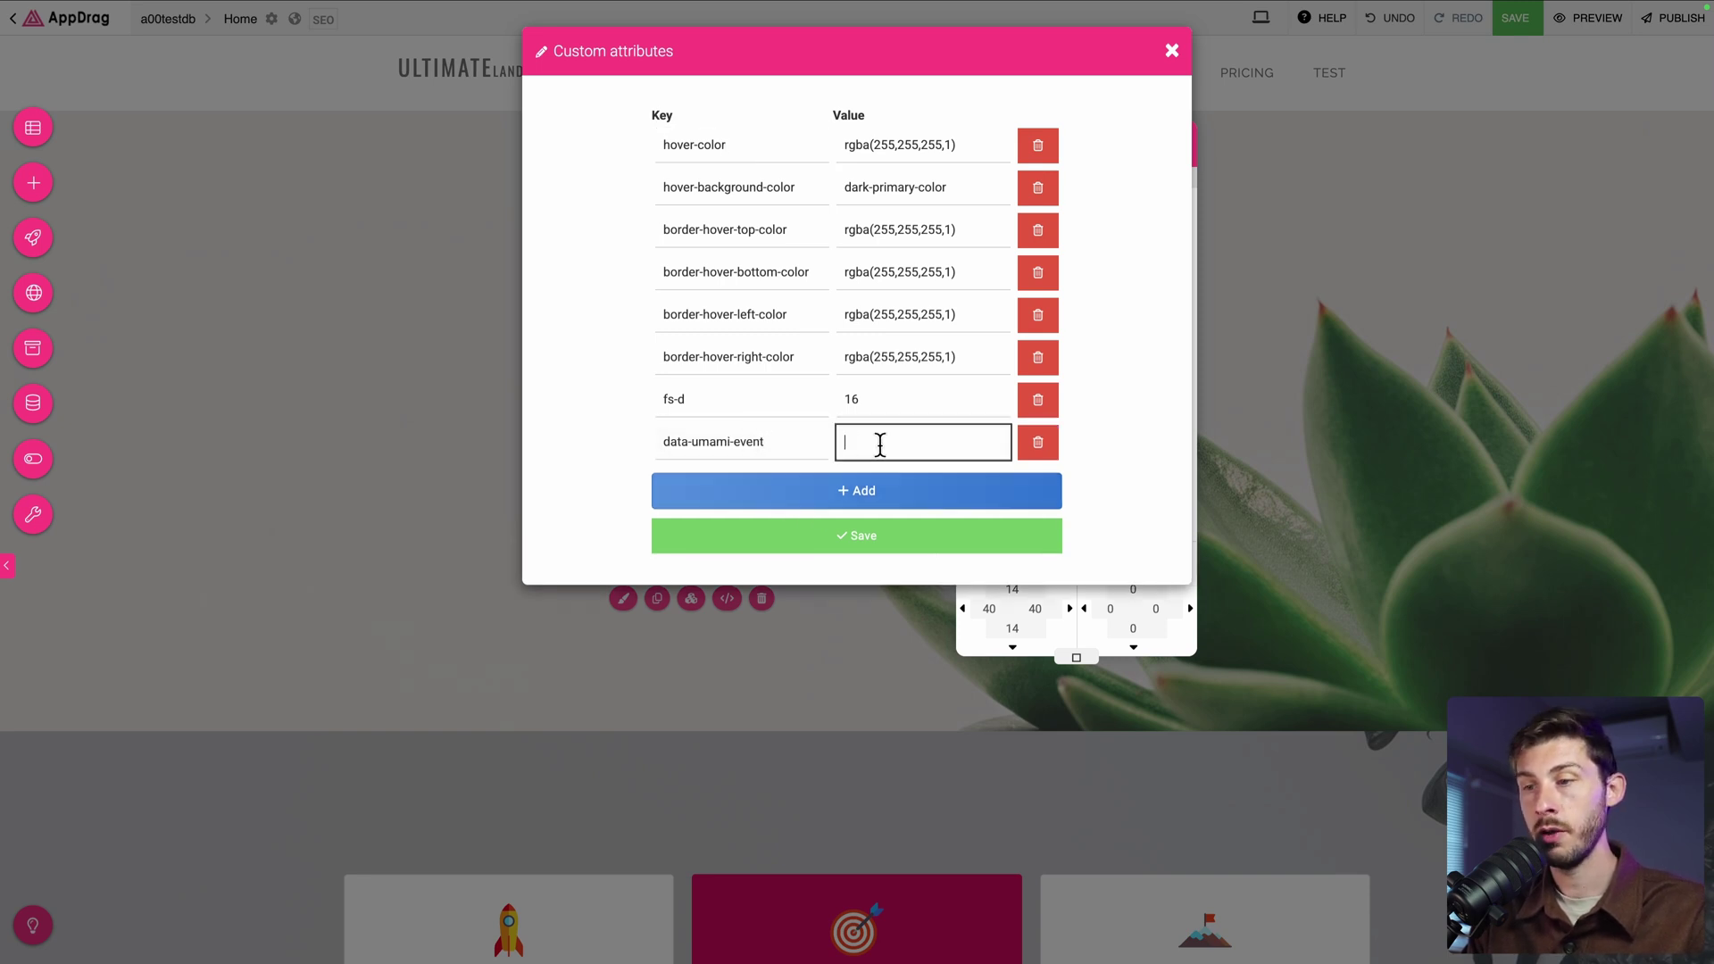
pyautogui.write('Add to cart')
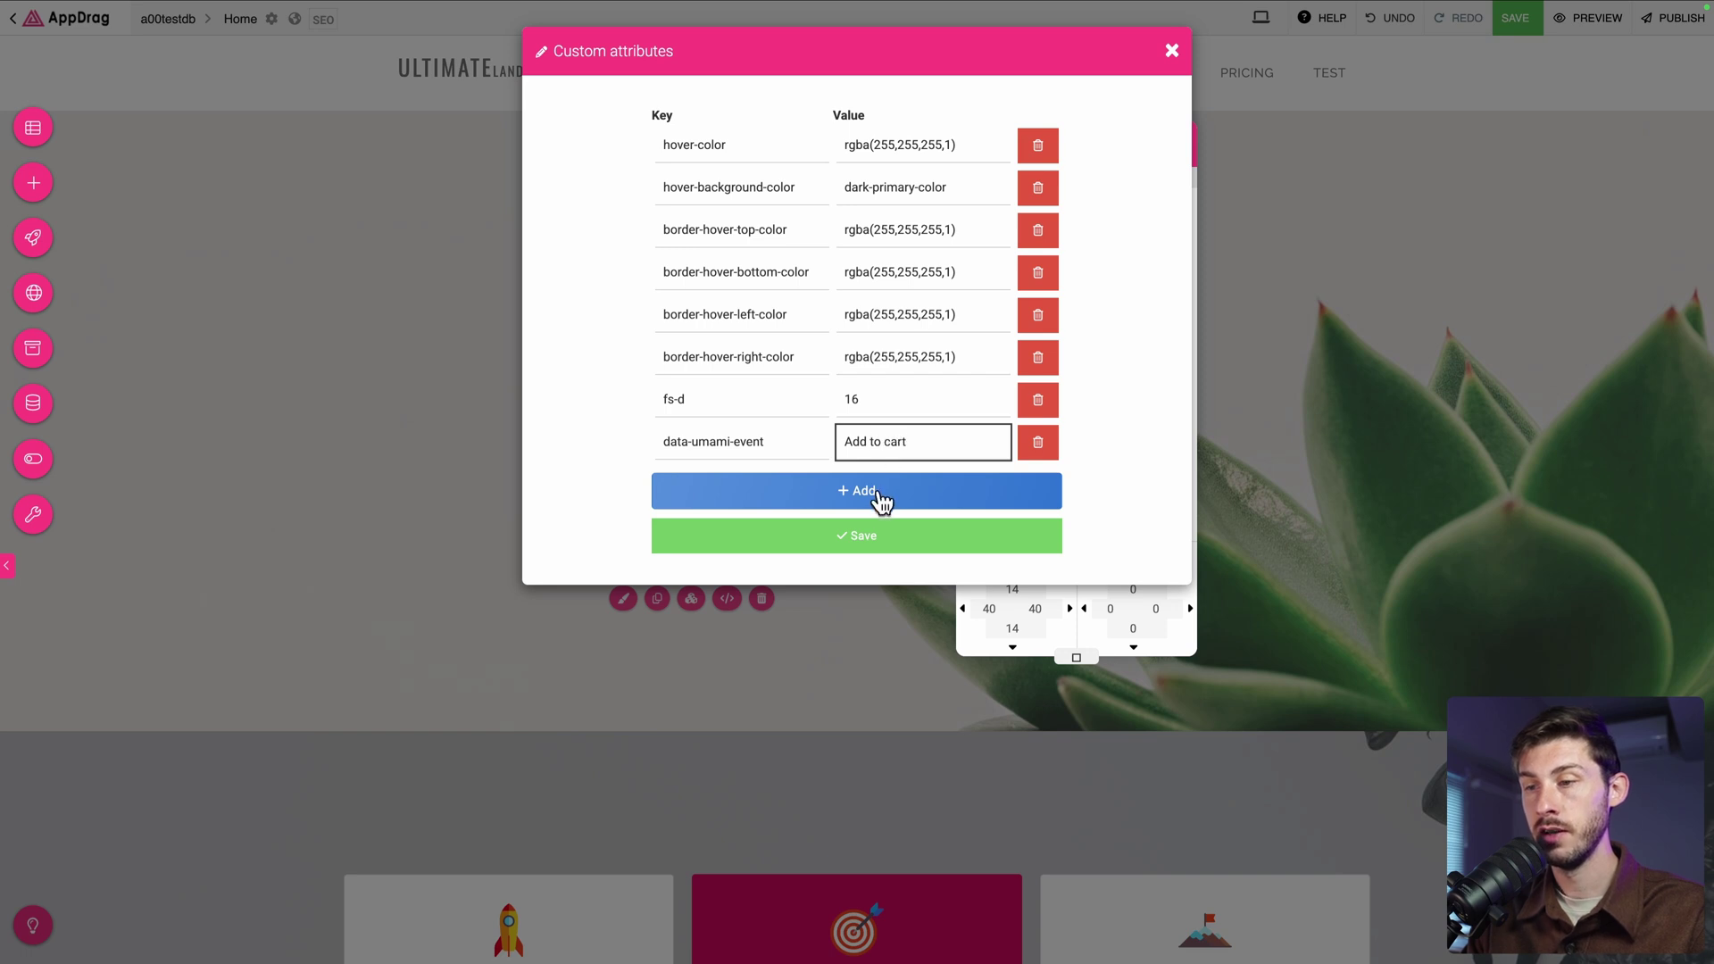
pyautogui.click(872, 495)
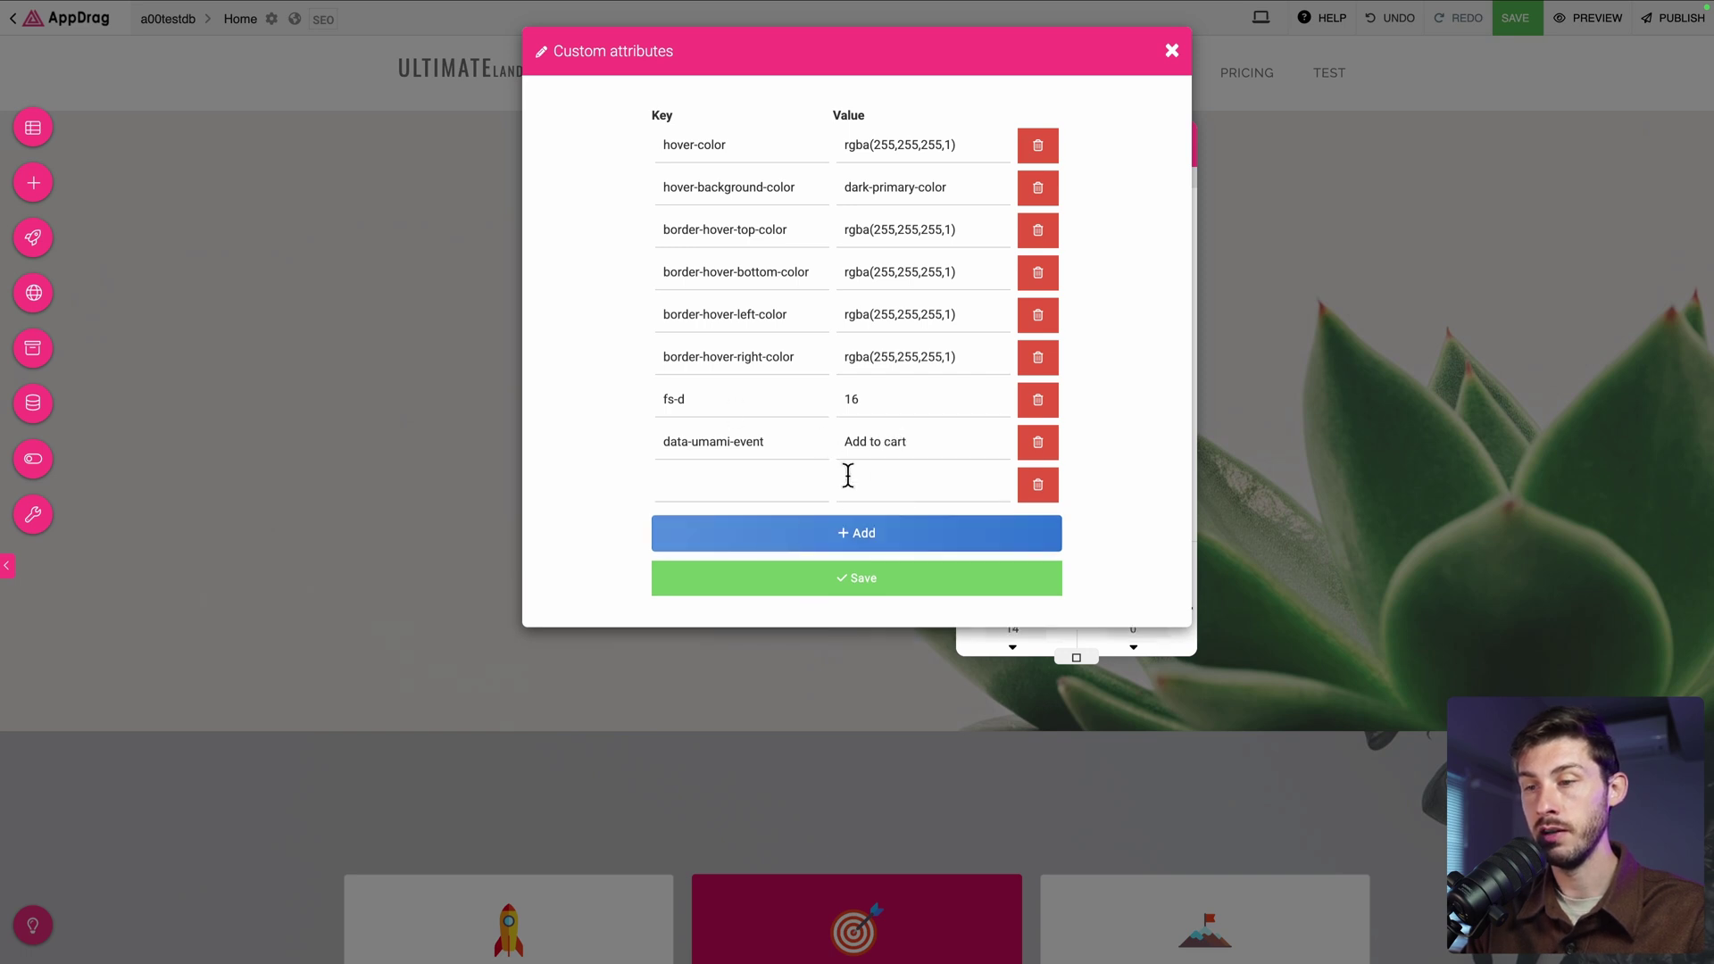
pyautogui.hotkey('alt', 'Tab')
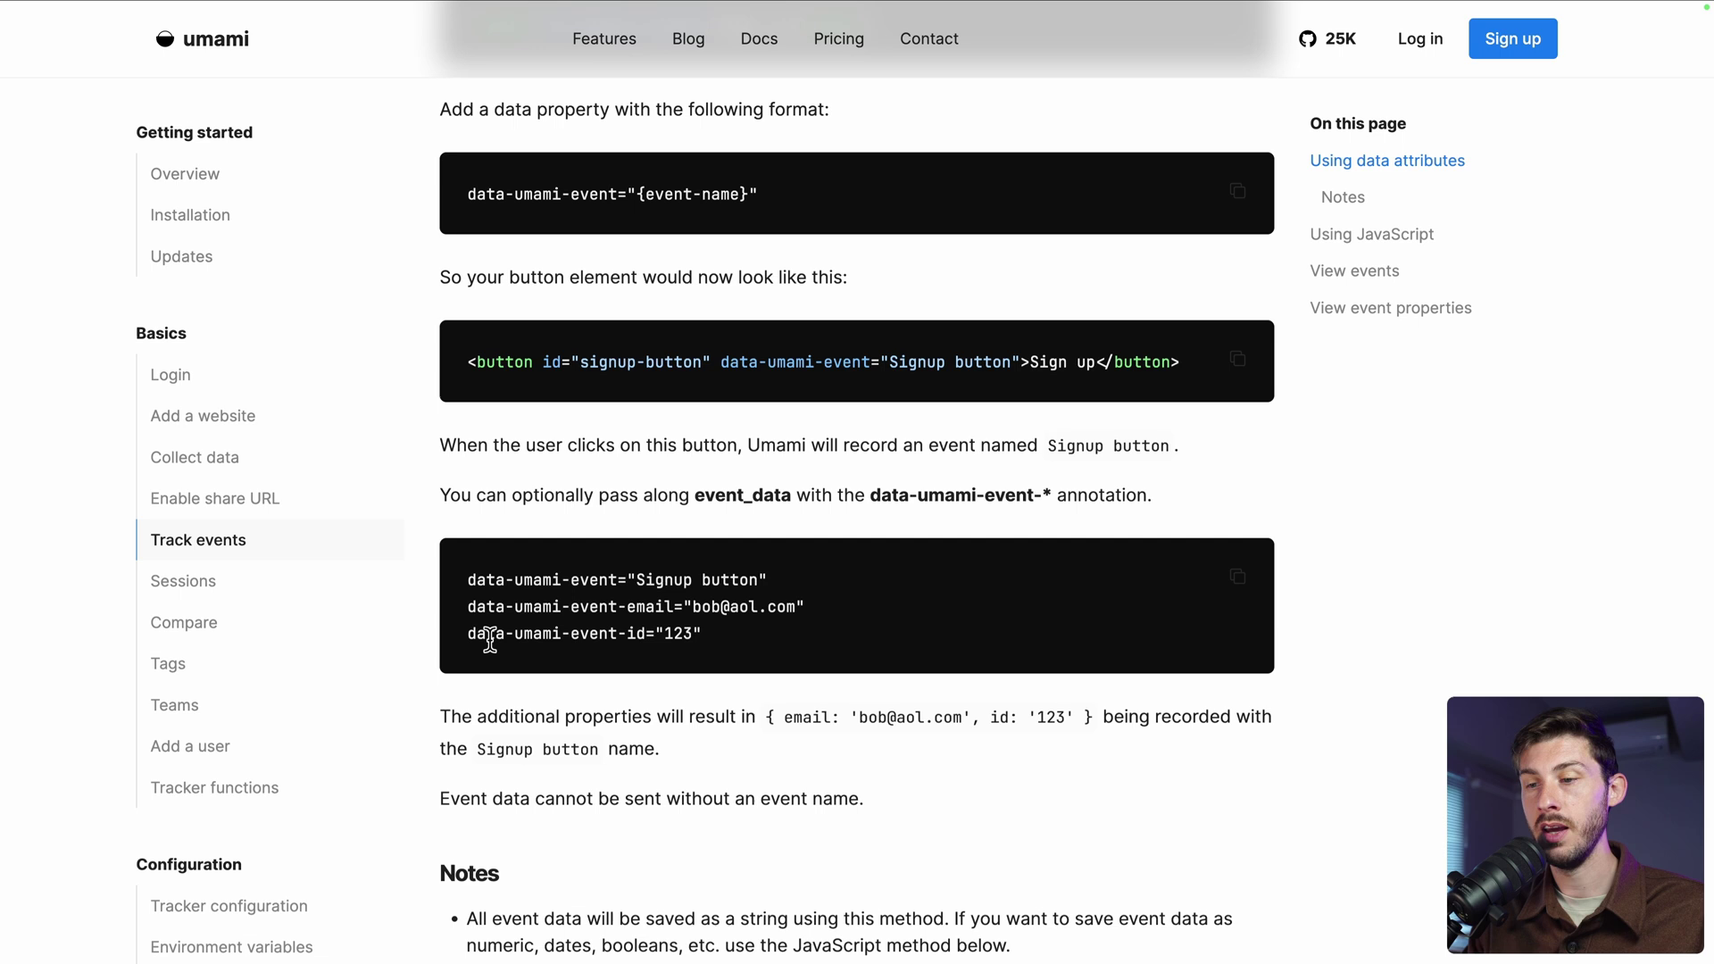
pyautogui.hotkey('alt', 'Tab')
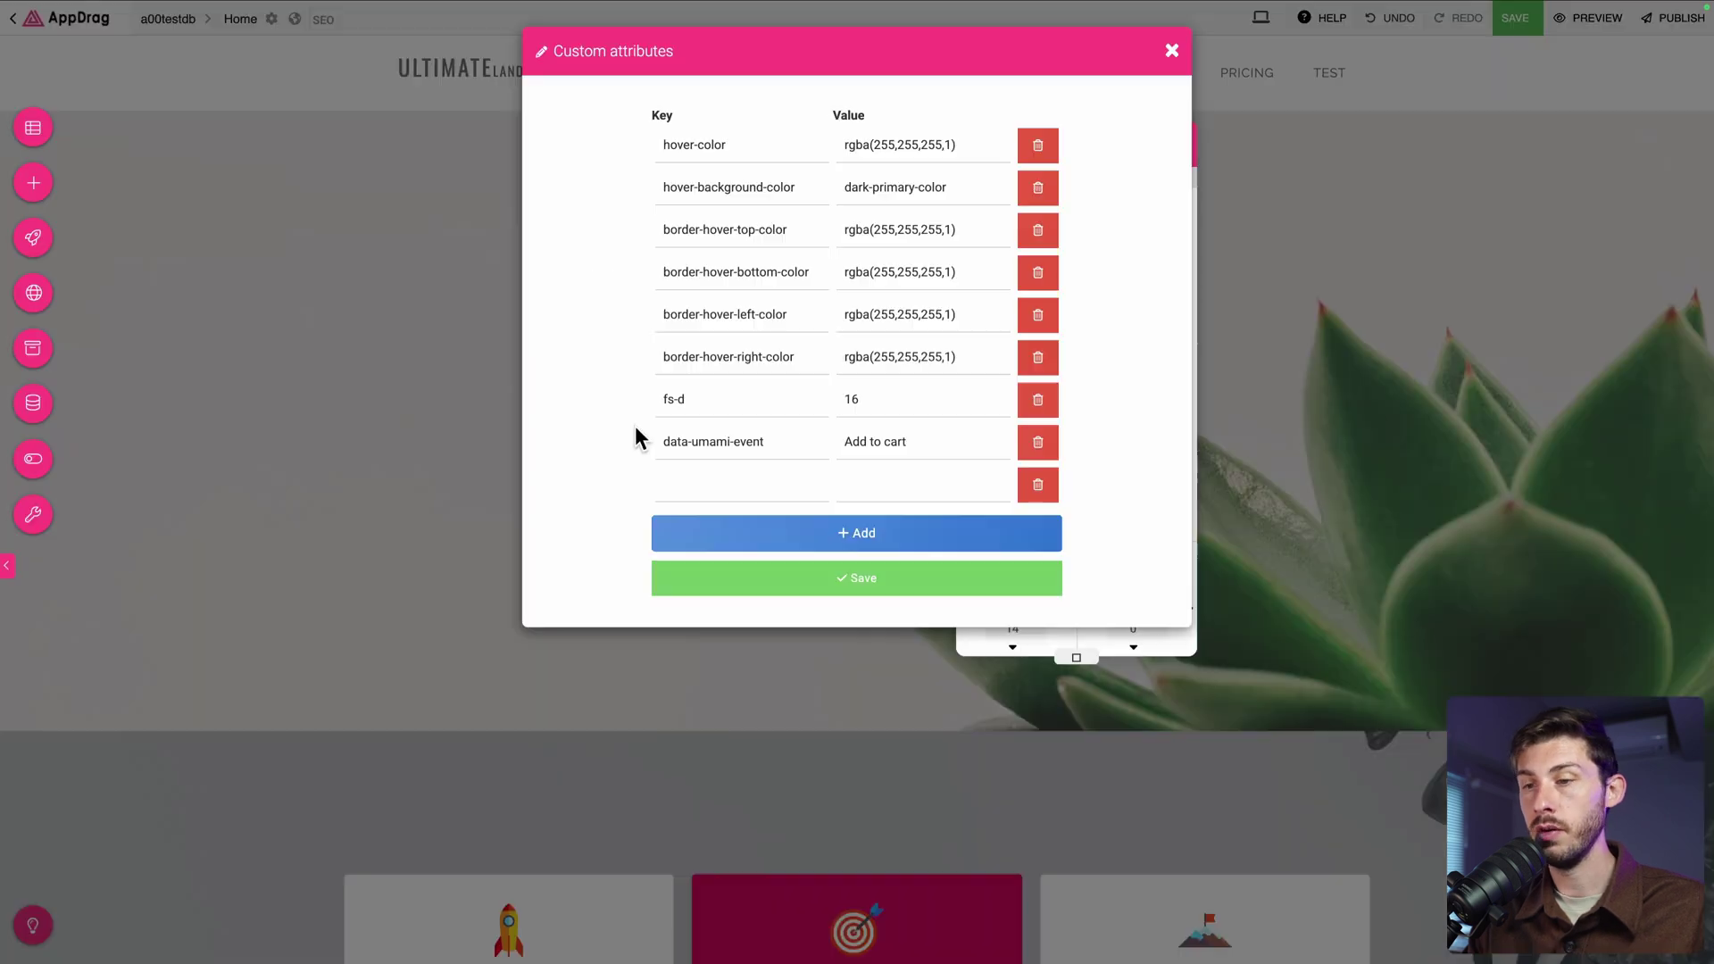
pyautogui.click(723, 577)
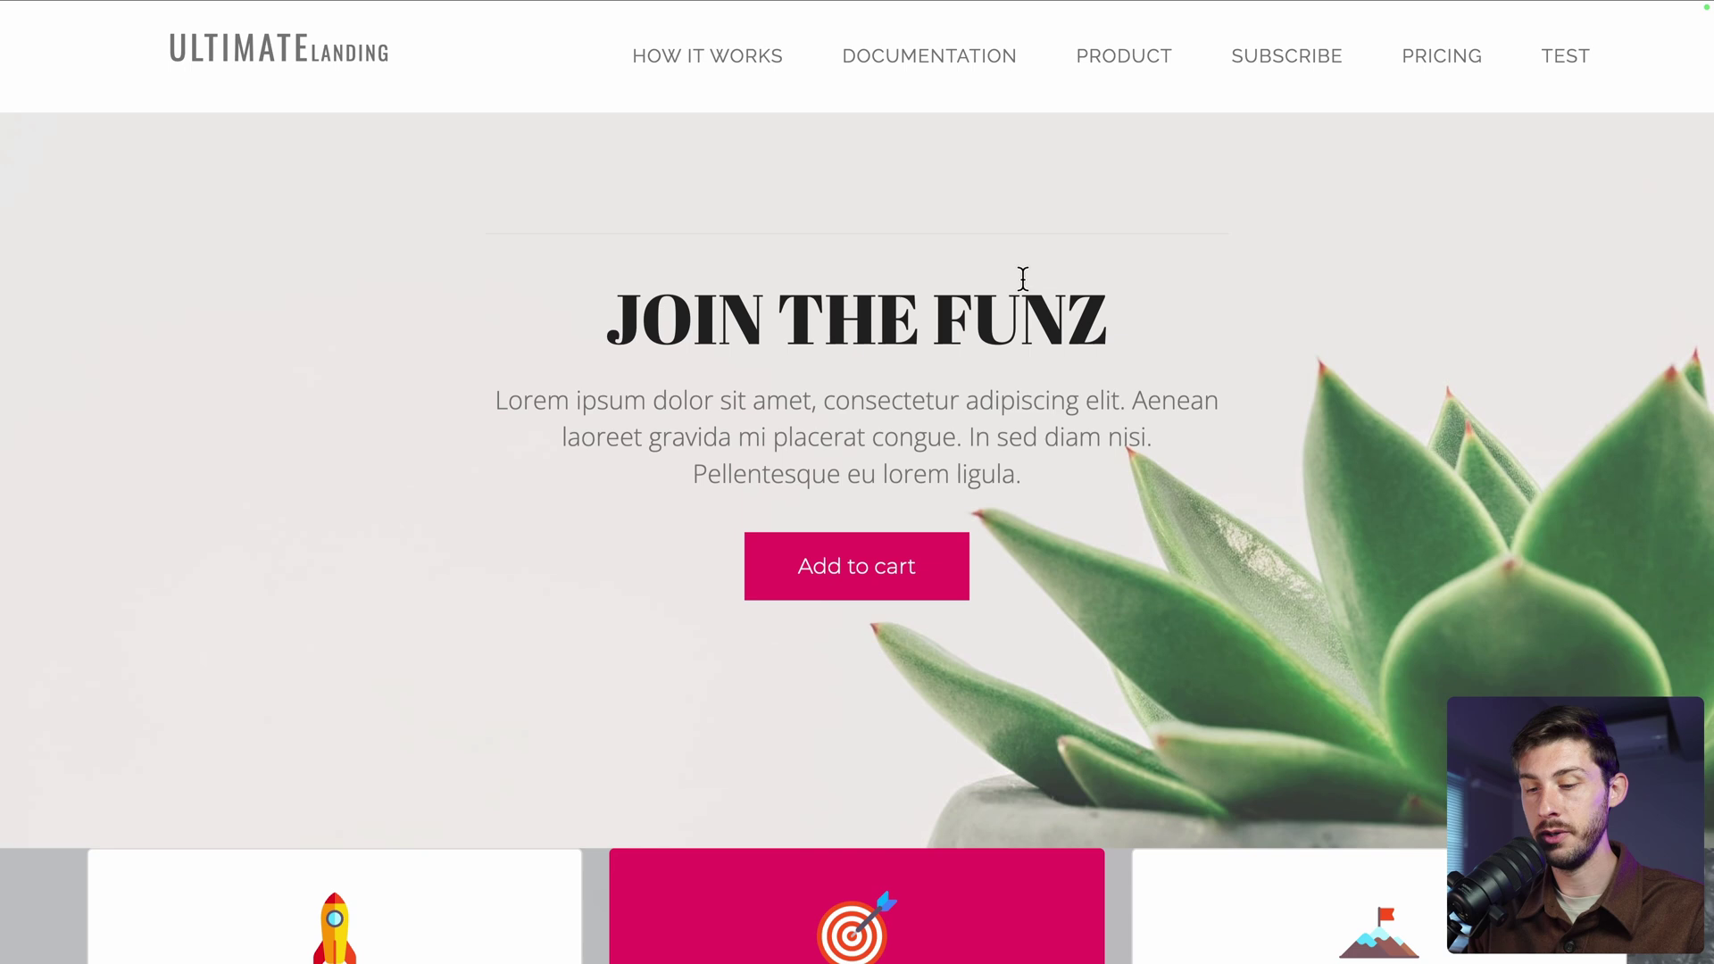
# With DevTools open, click Add to cart and inspect the send request's payload in Network
pyautogui.press('alt+super+i')
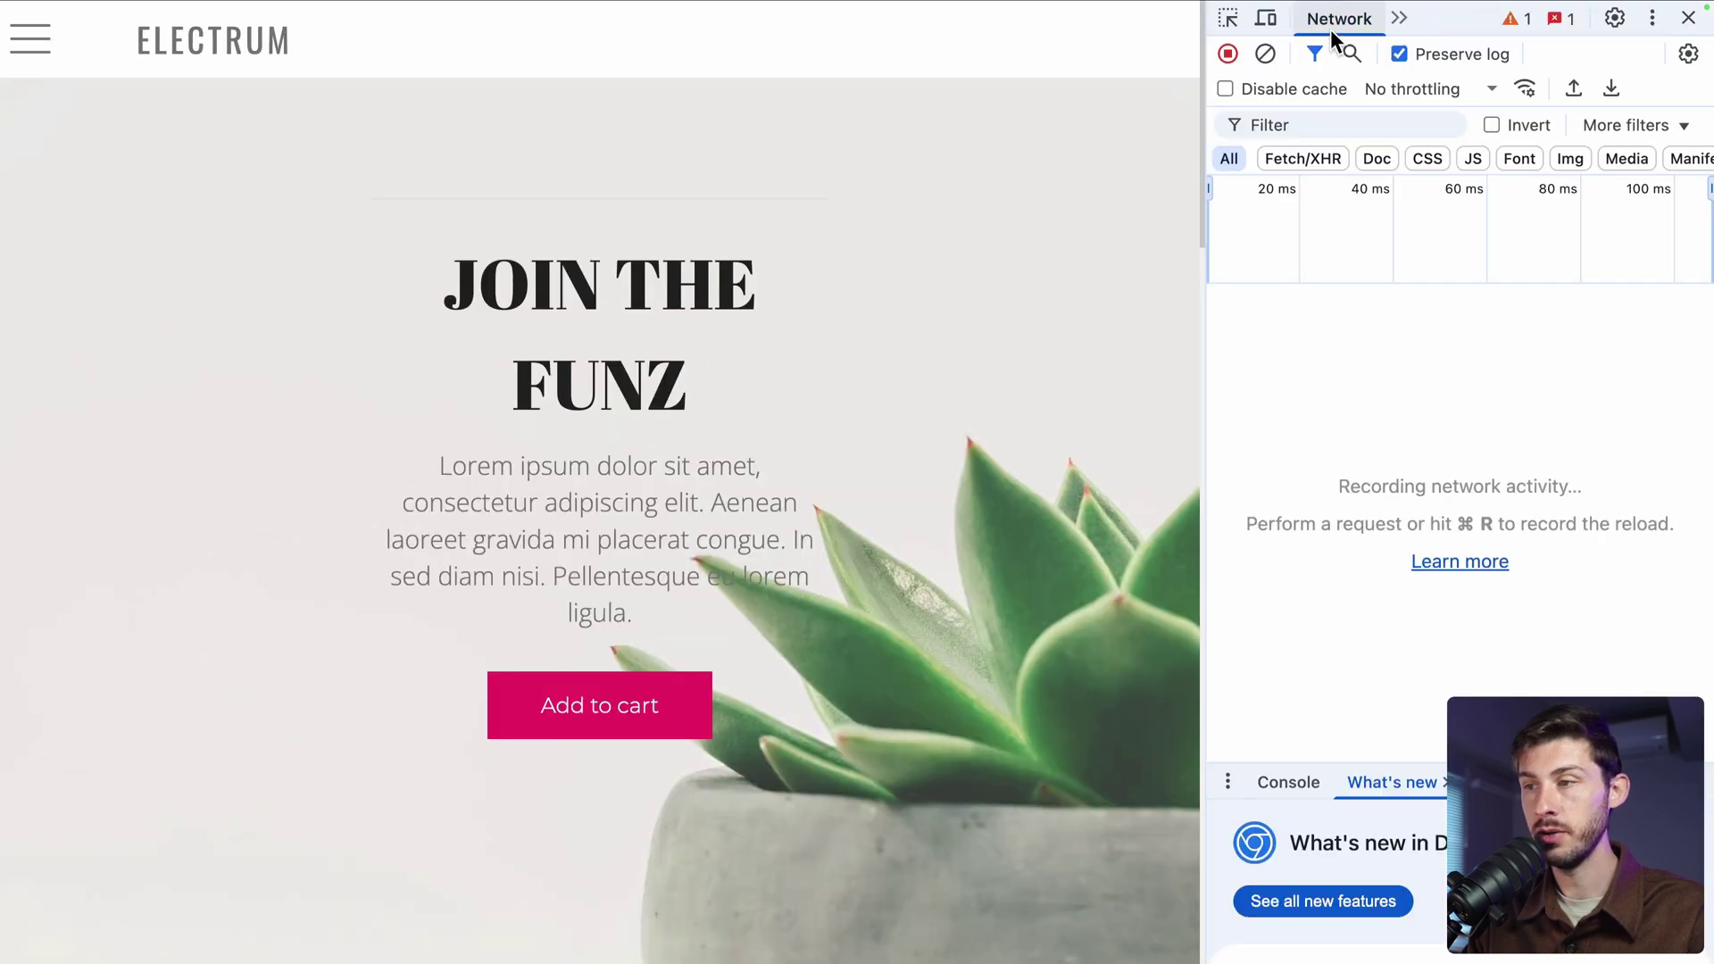
pyautogui.click(1397, 17)
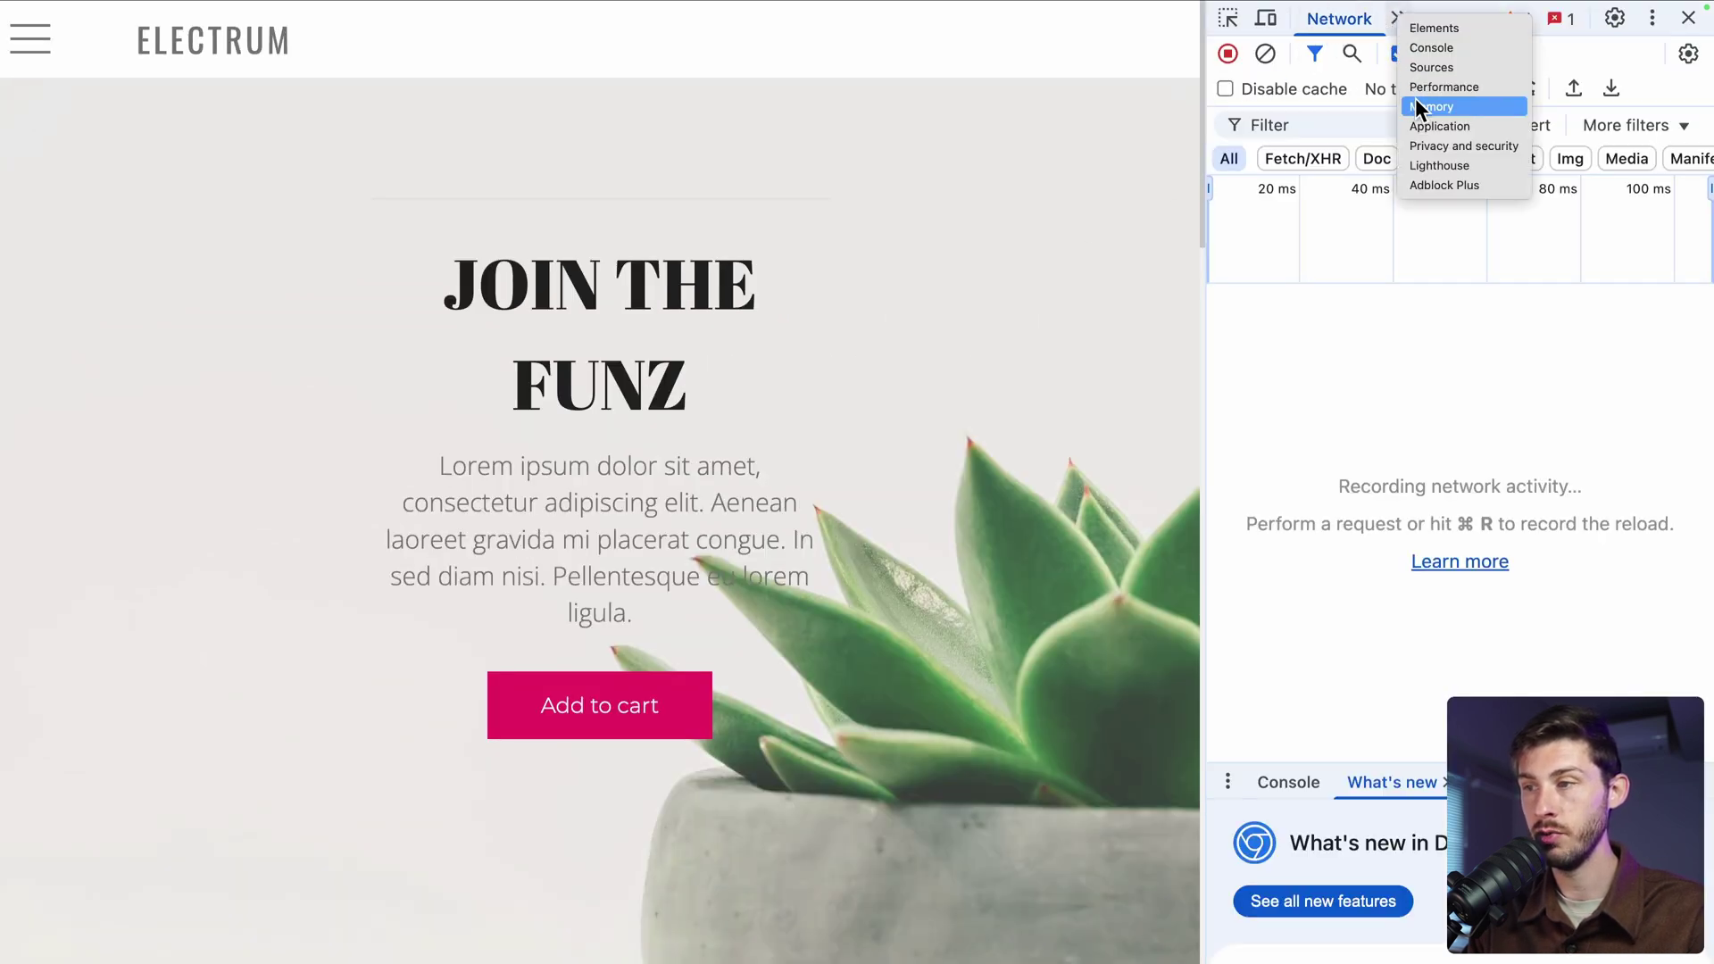
pyautogui.click(630, 714)
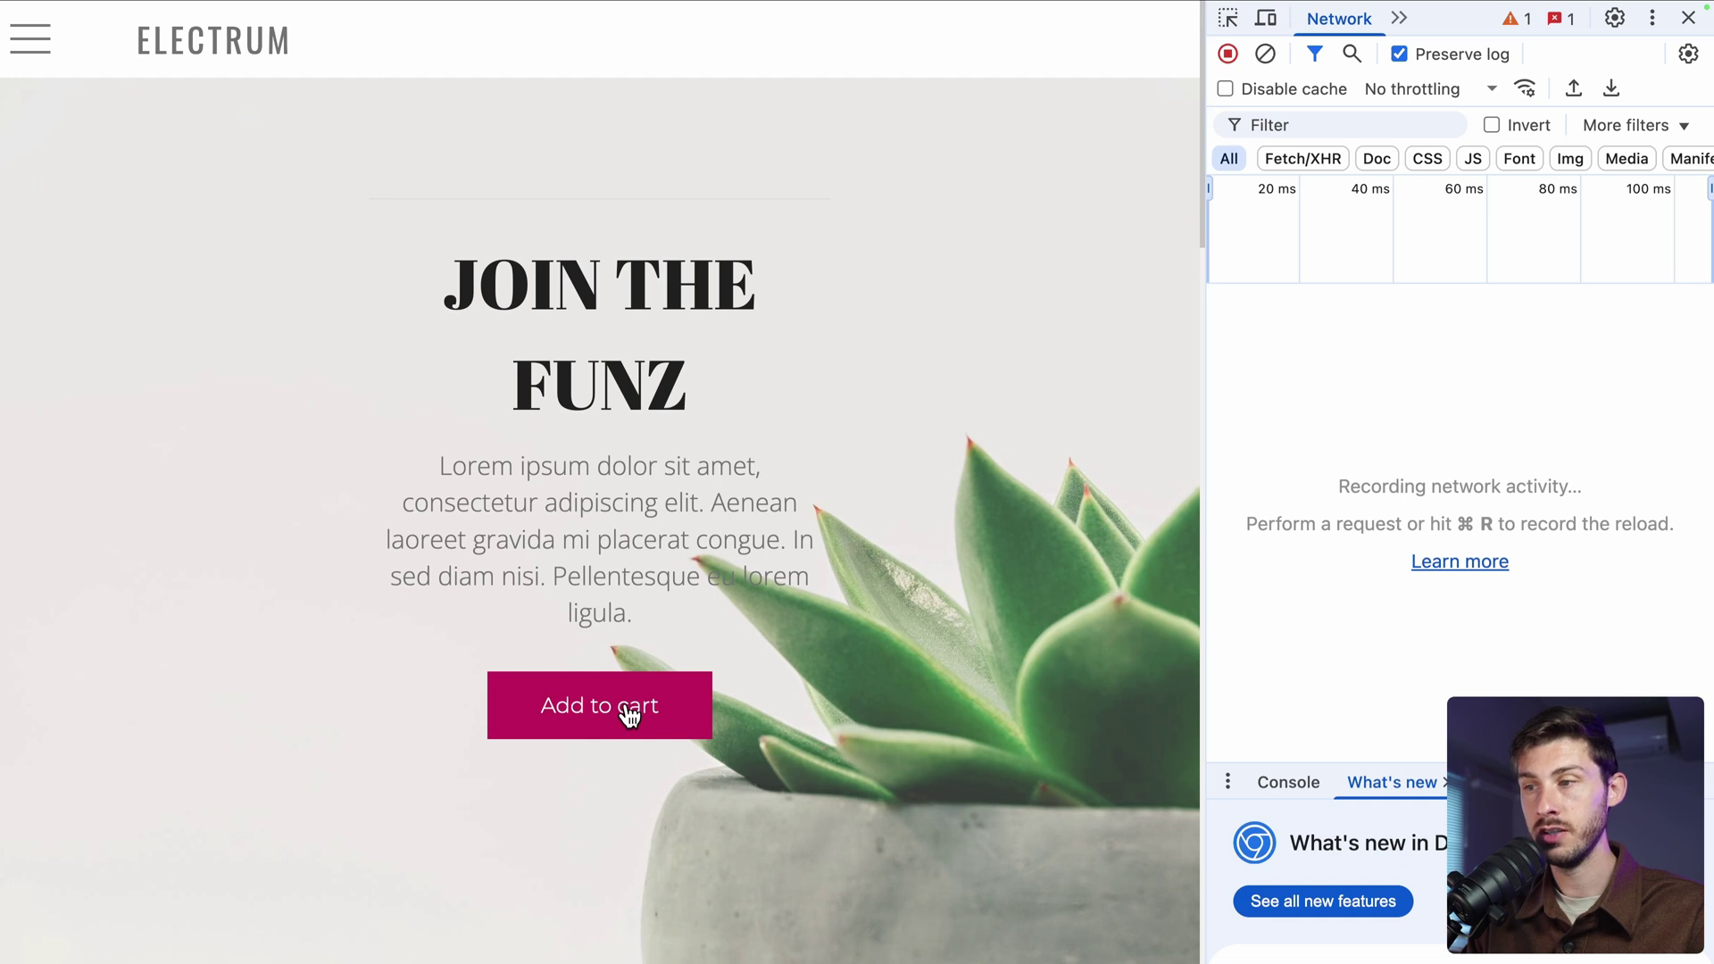
pyautogui.click(630, 714)
pyautogui.click(1282, 340)
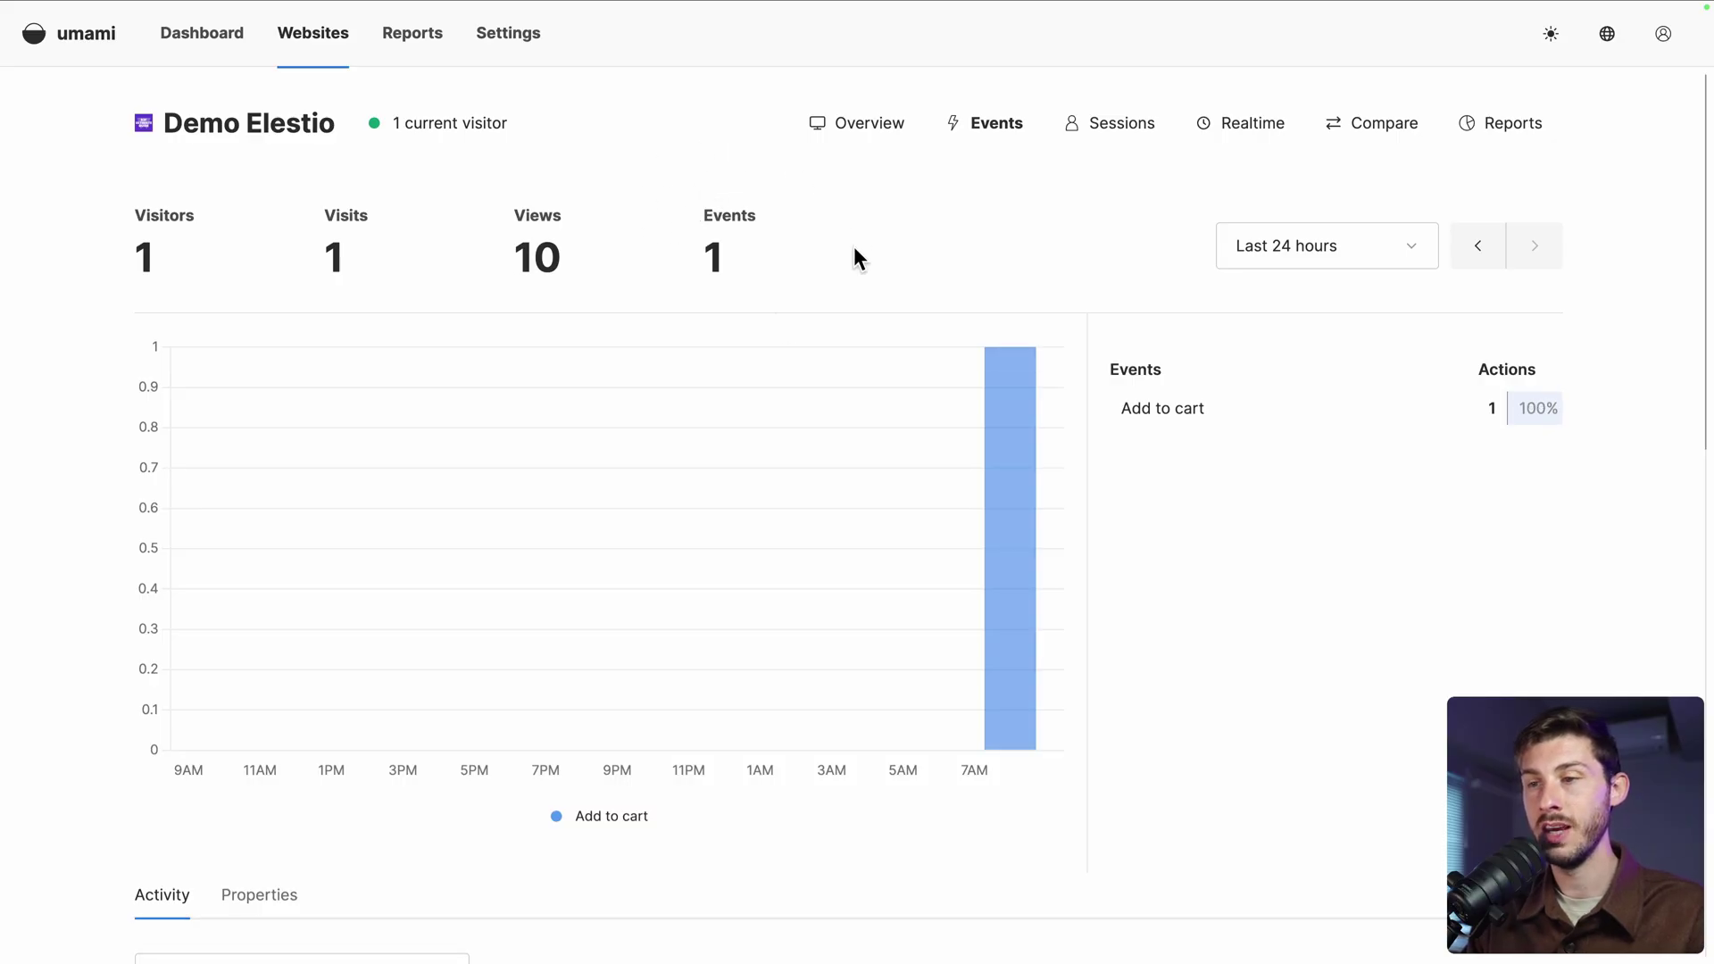
# Open the Tokyo visitor's session and scroll through its nine page views and Add to cart event
pyautogui.scroll(-1, 773, 228)
pyautogui.scroll(-7, 774, 231)
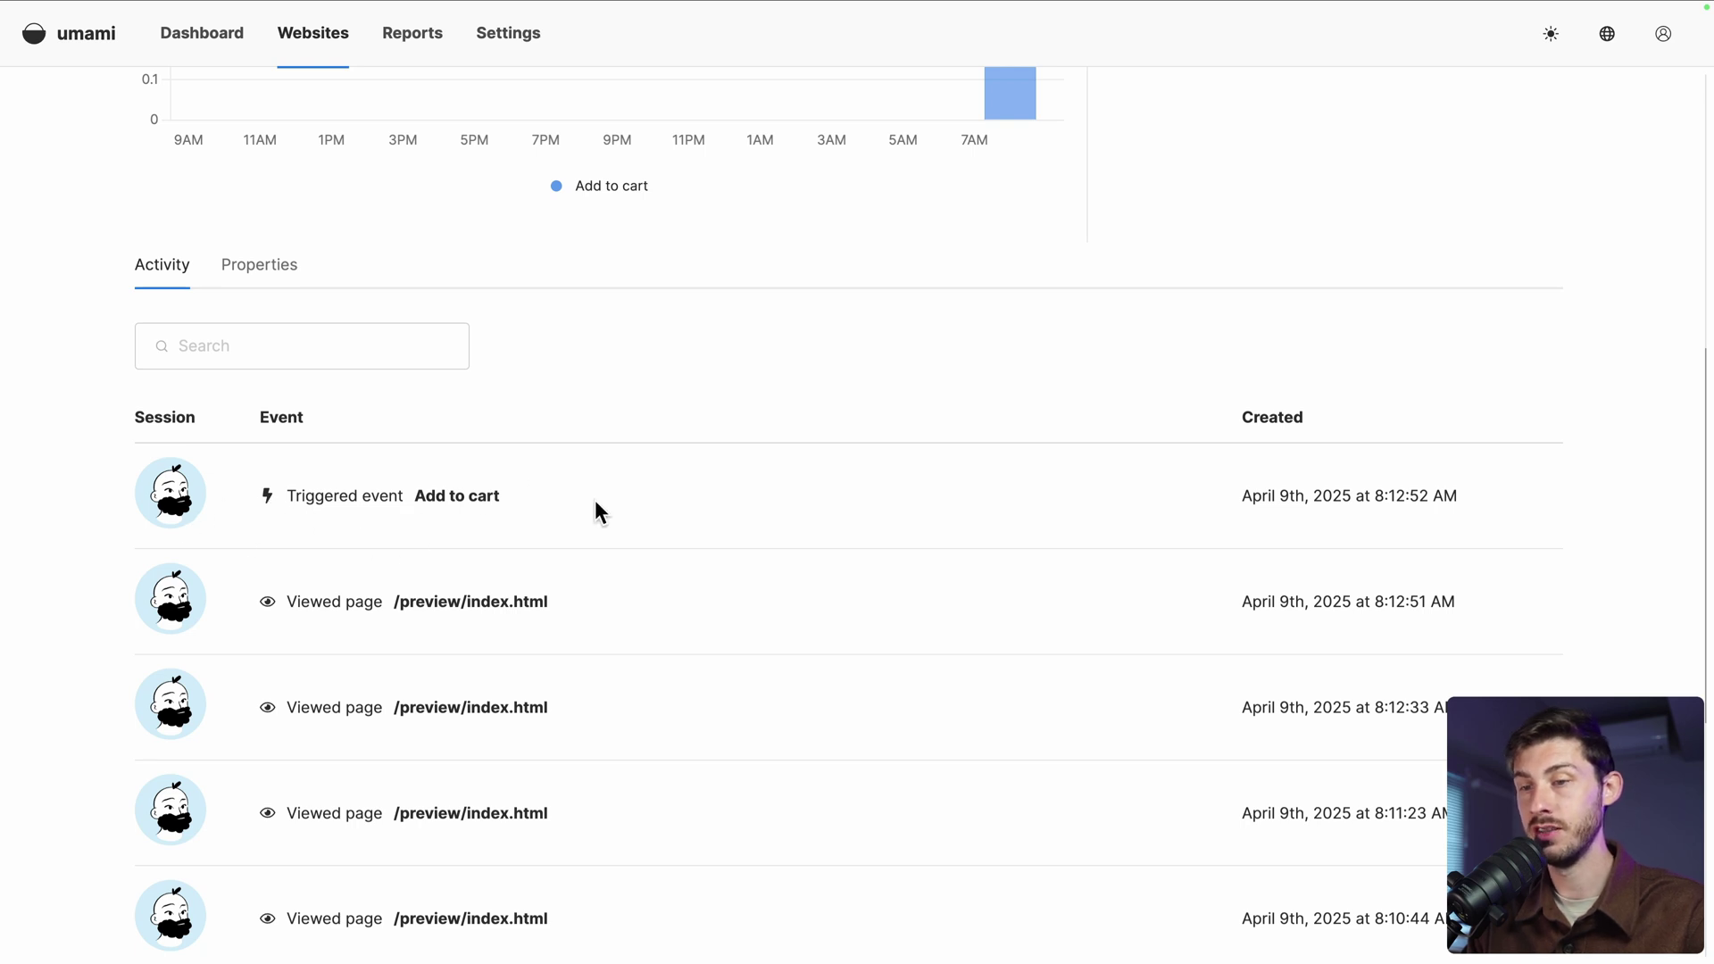
pyautogui.click(188, 511)
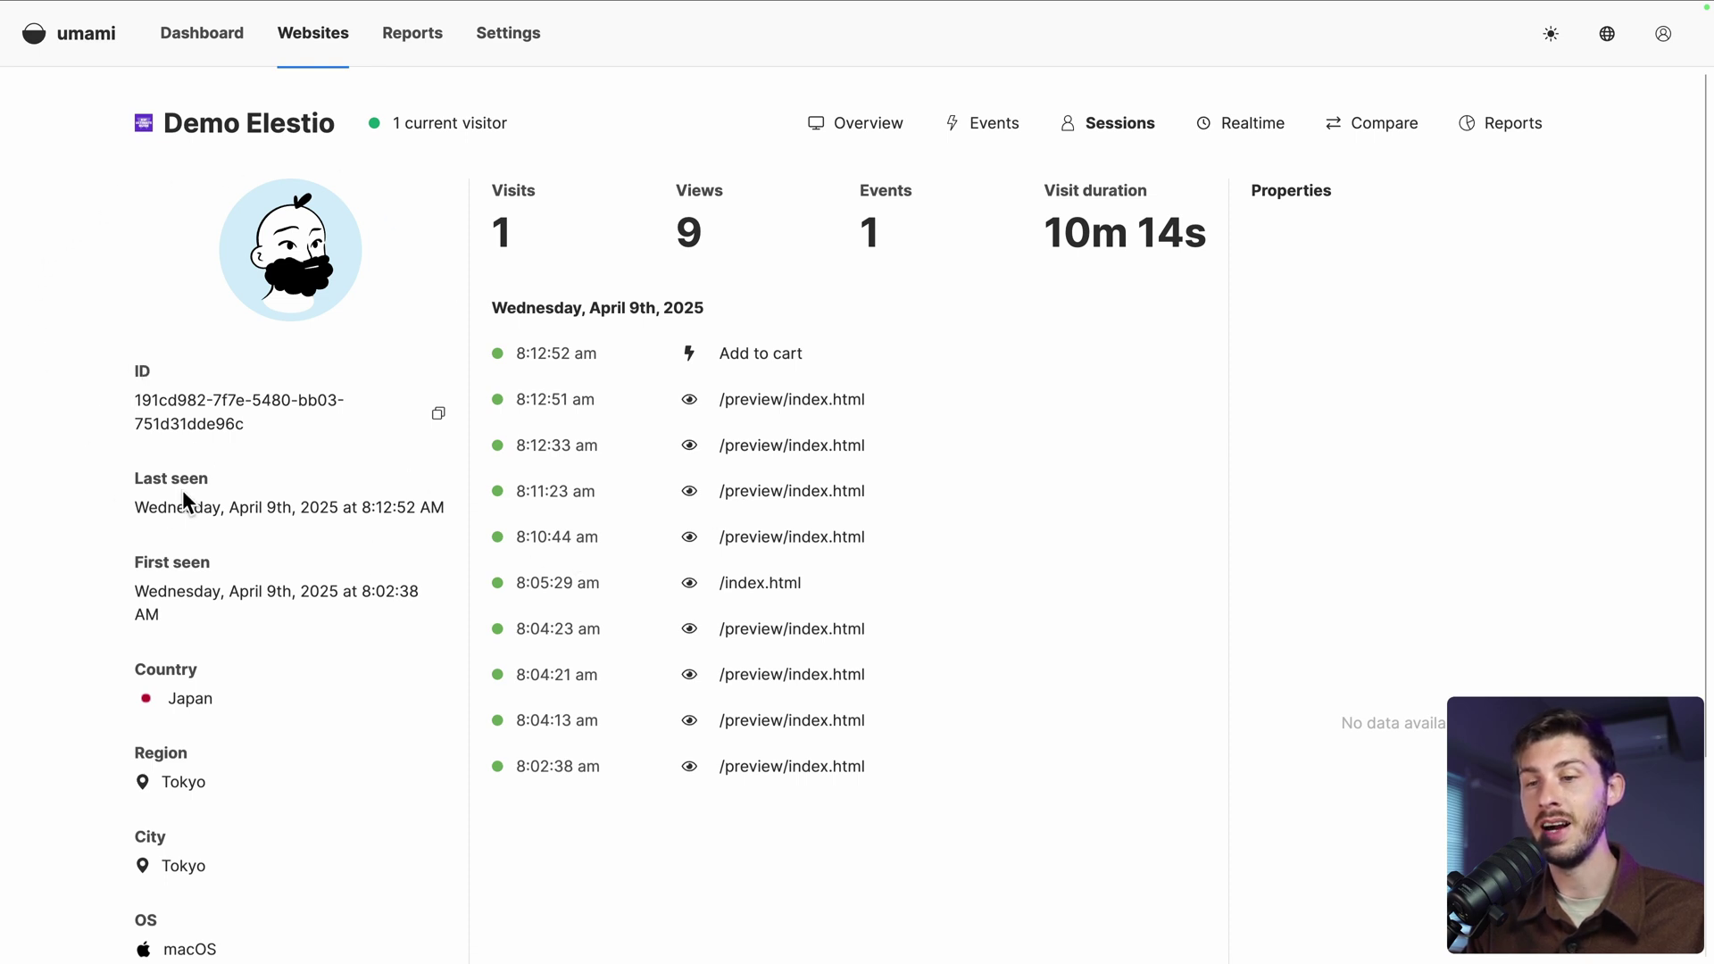
pyautogui.scroll(-5, 148, 533)
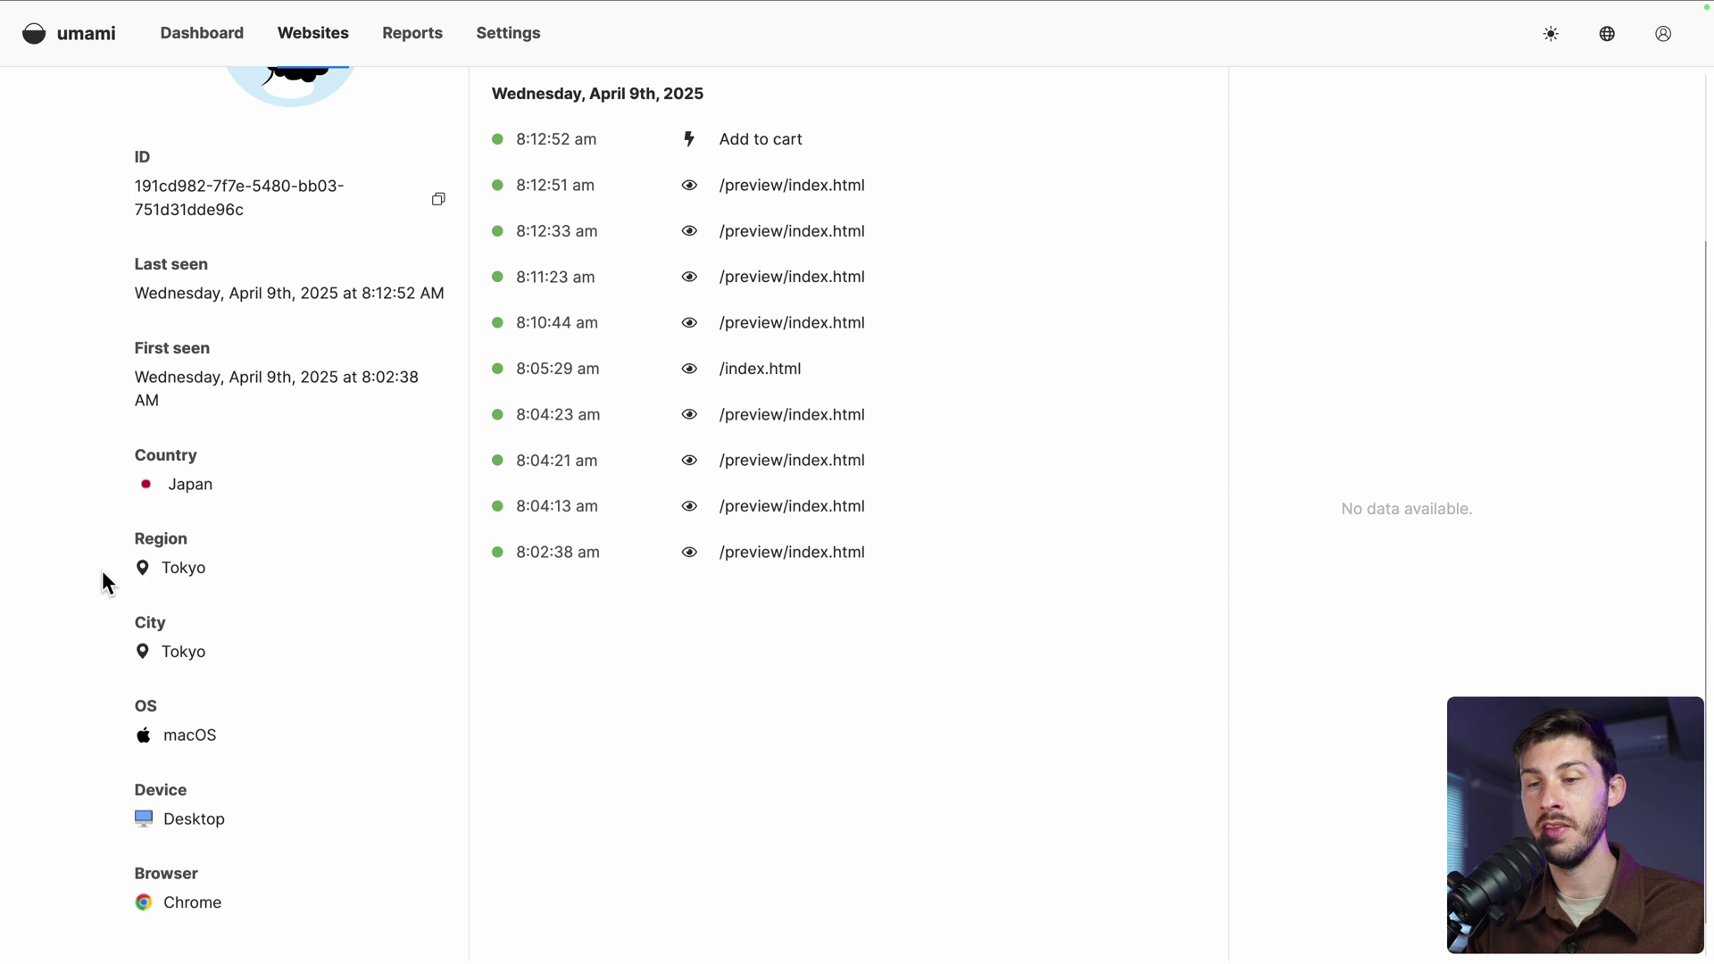
pyautogui.scroll(-1, 102, 581)
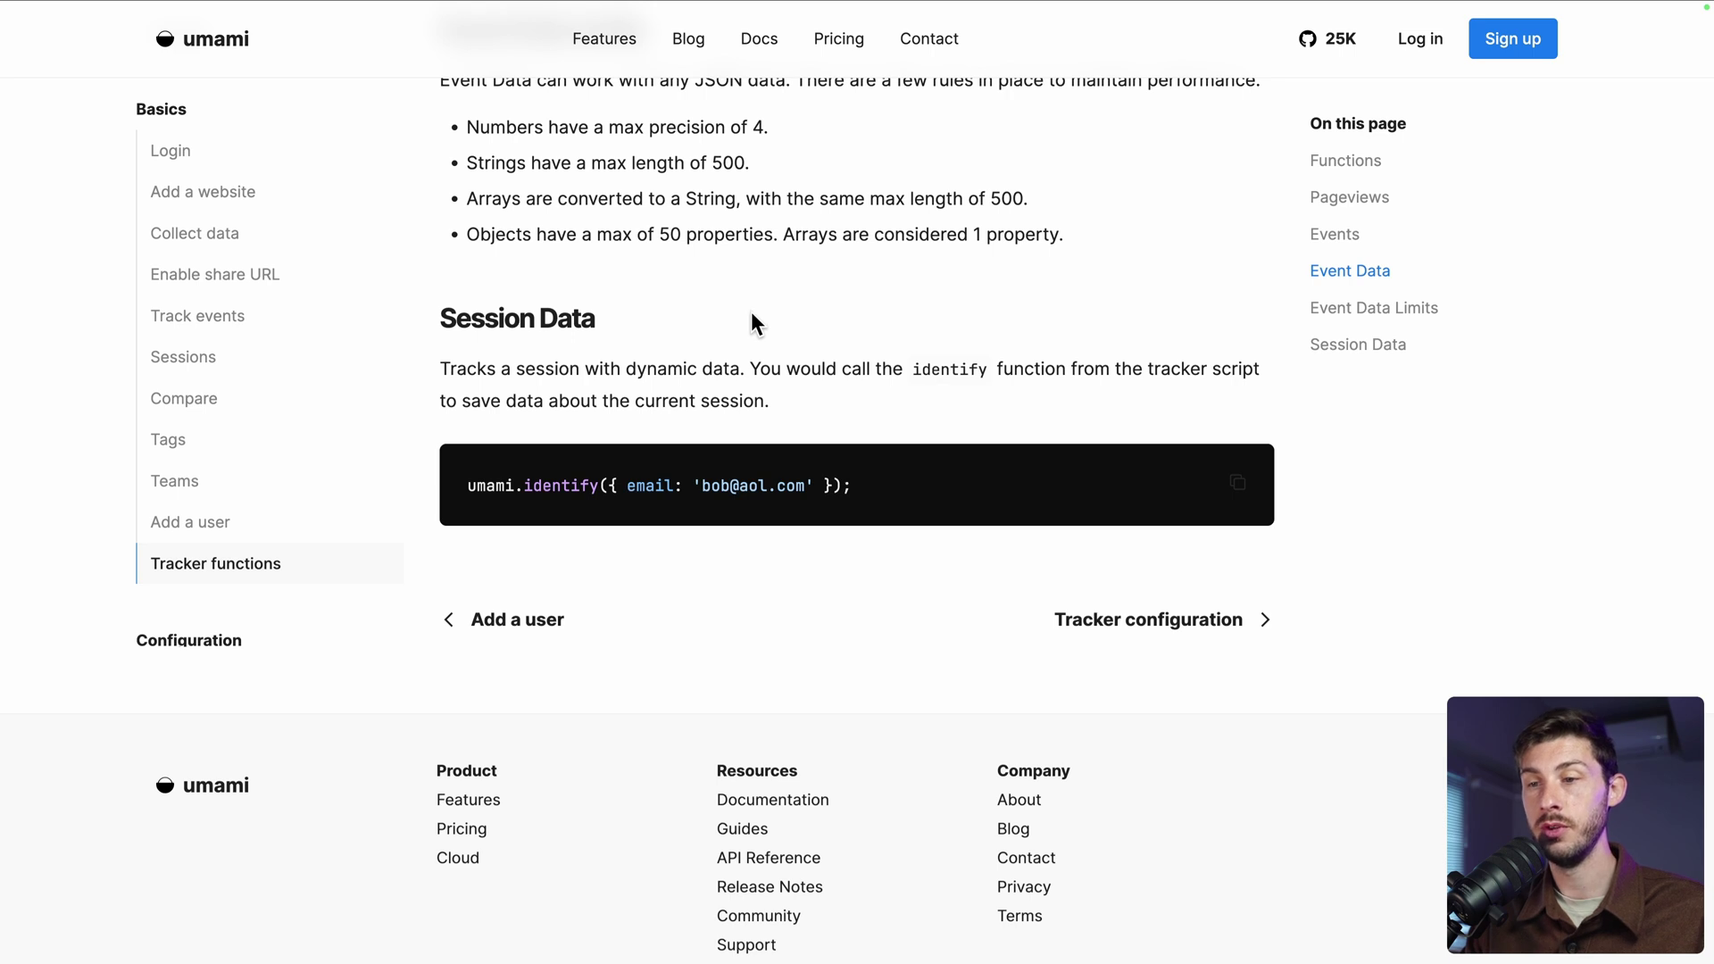
# Highlight the Session Data heading and the umami.identify code line in the Tracker functions docs
pyautogui.moveTo(434, 313); pyautogui.dragTo(685, 319)
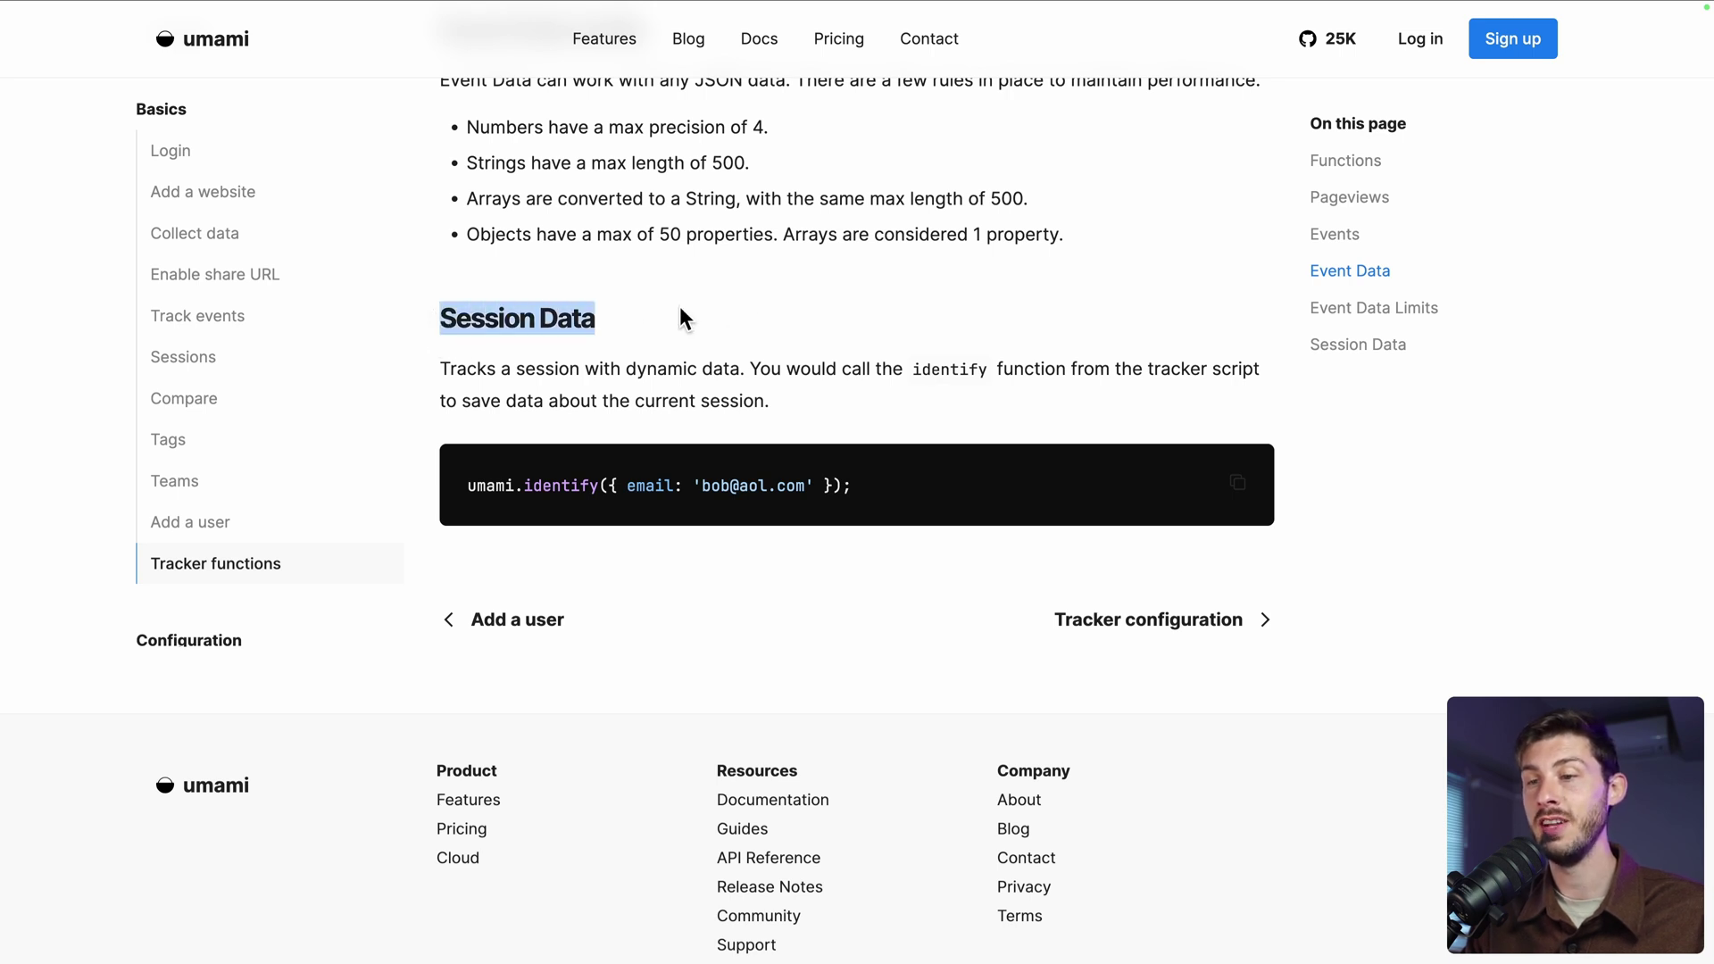
pyautogui.click(458, 503)
pyautogui.moveTo(450, 496); pyautogui.dragTo(864, 491)
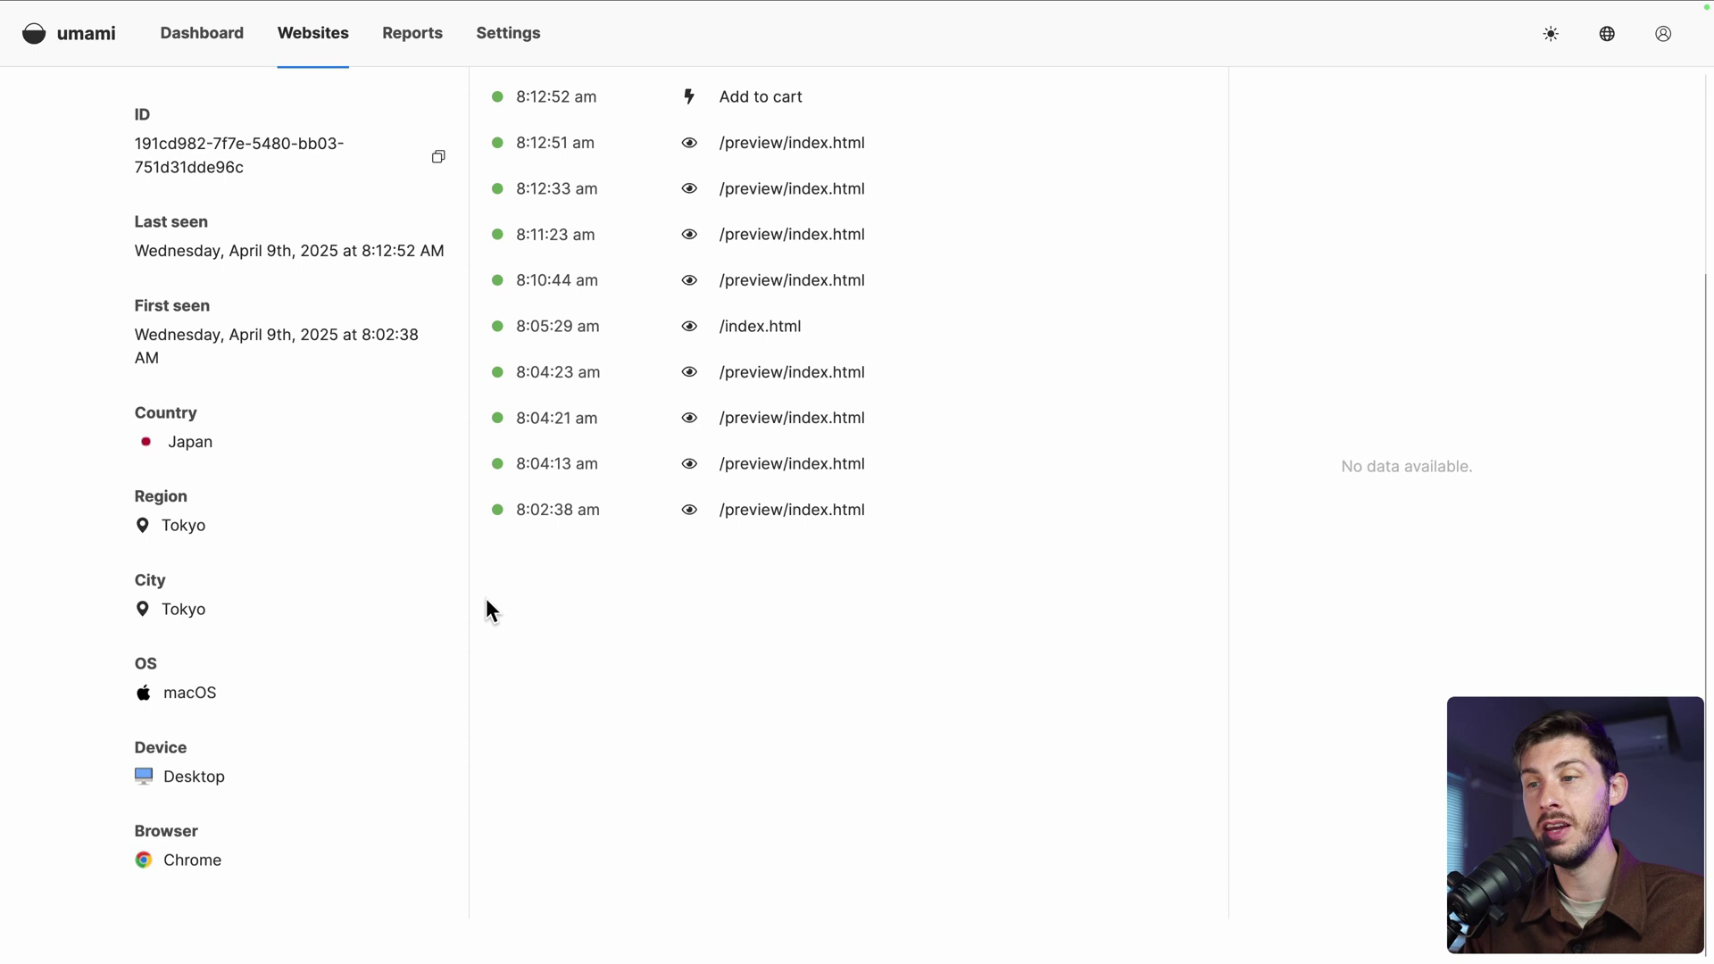
# Open the Realtime view and scroll through its chart, Activity list and Countries map showing Japan
pyautogui.scroll(3, 487, 600)
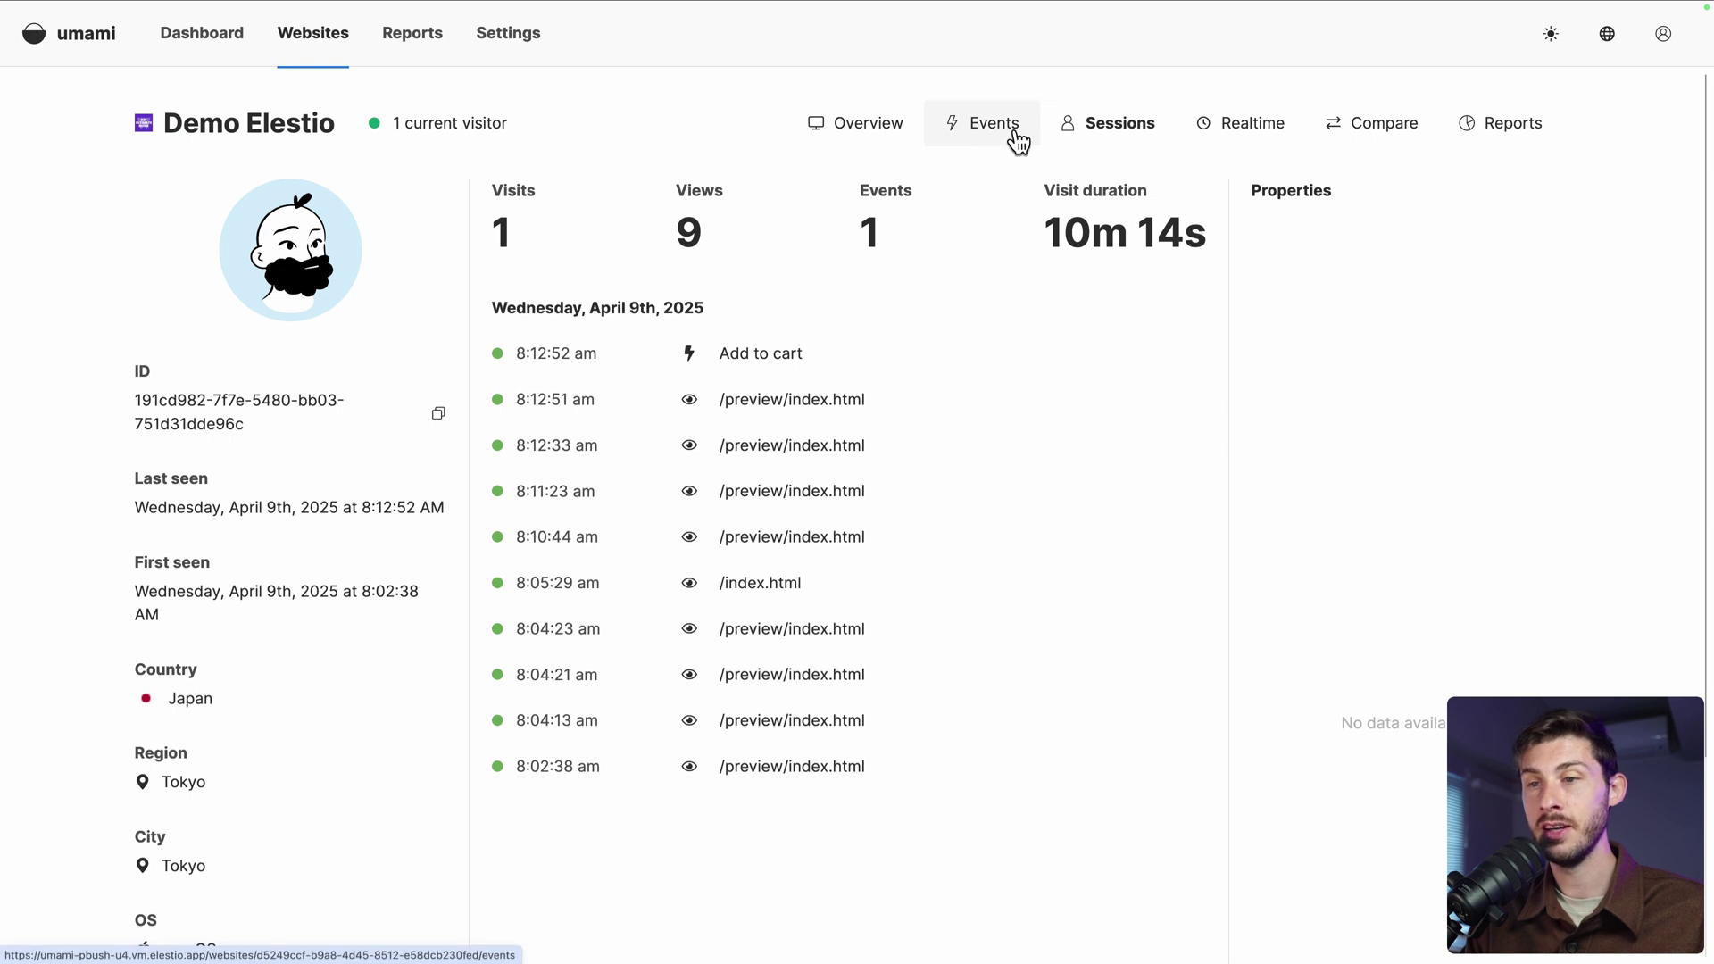
pyautogui.click(1233, 131)
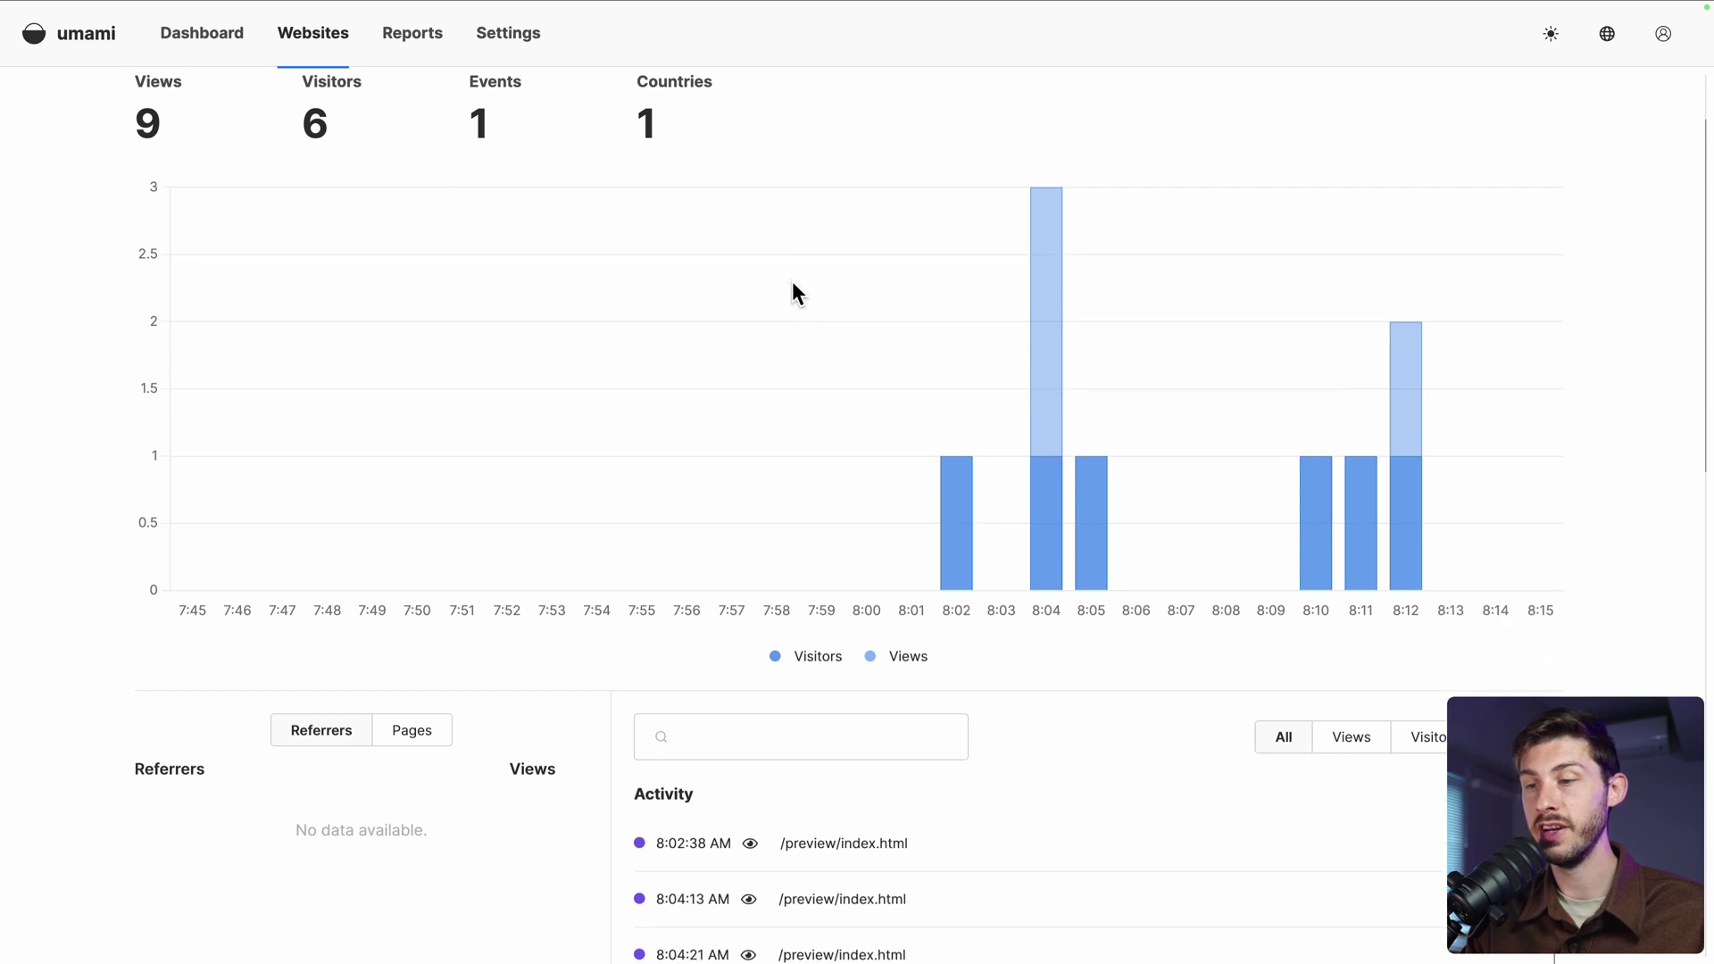
pyautogui.scroll(-1, 1162, 512)
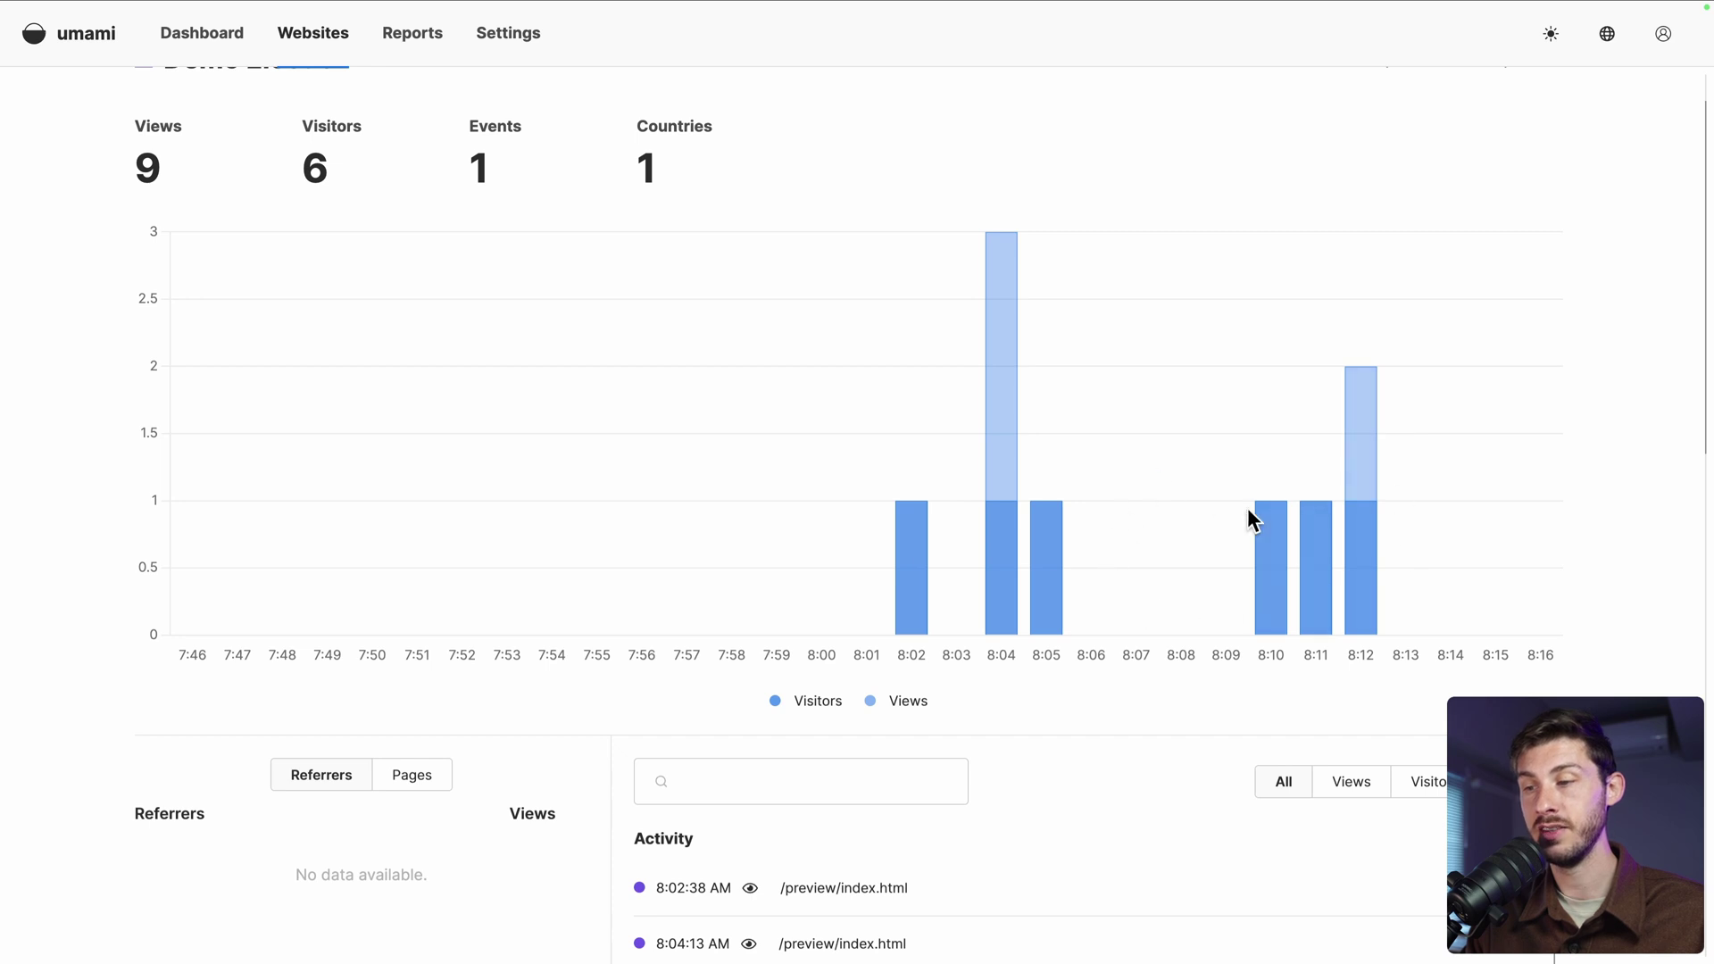
pyautogui.scroll(-6, 1170, 632)
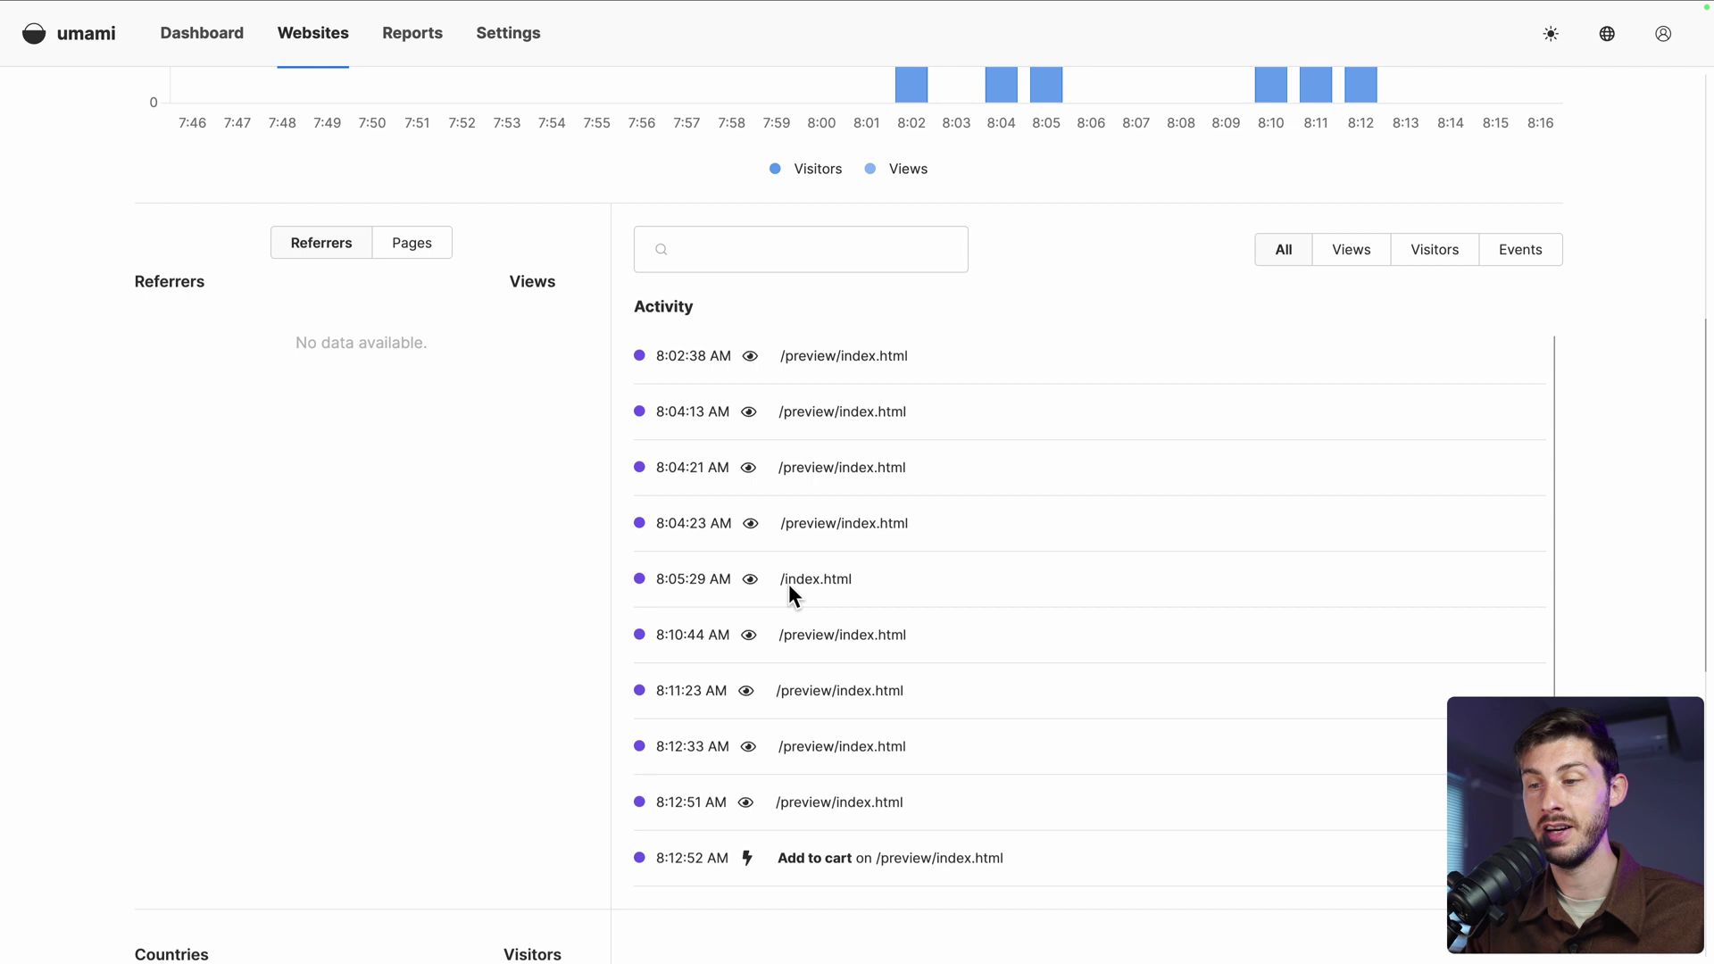
pyautogui.scroll(-5, 446, 591)
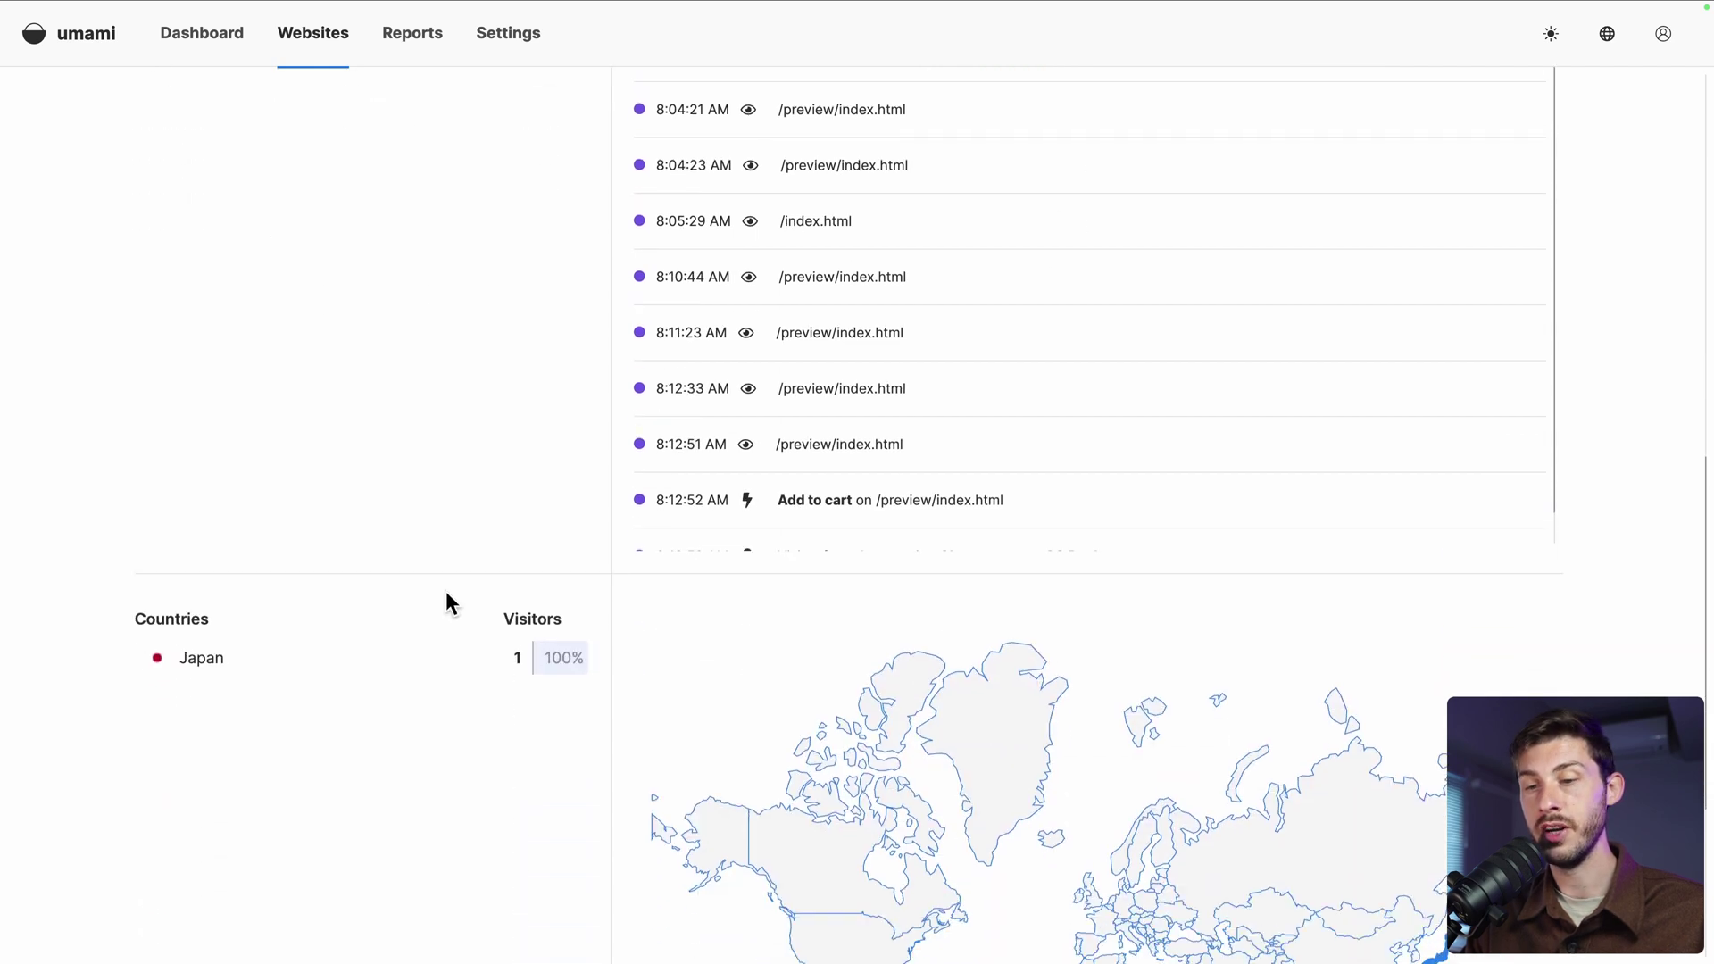
pyautogui.scroll(-1, 446, 591)
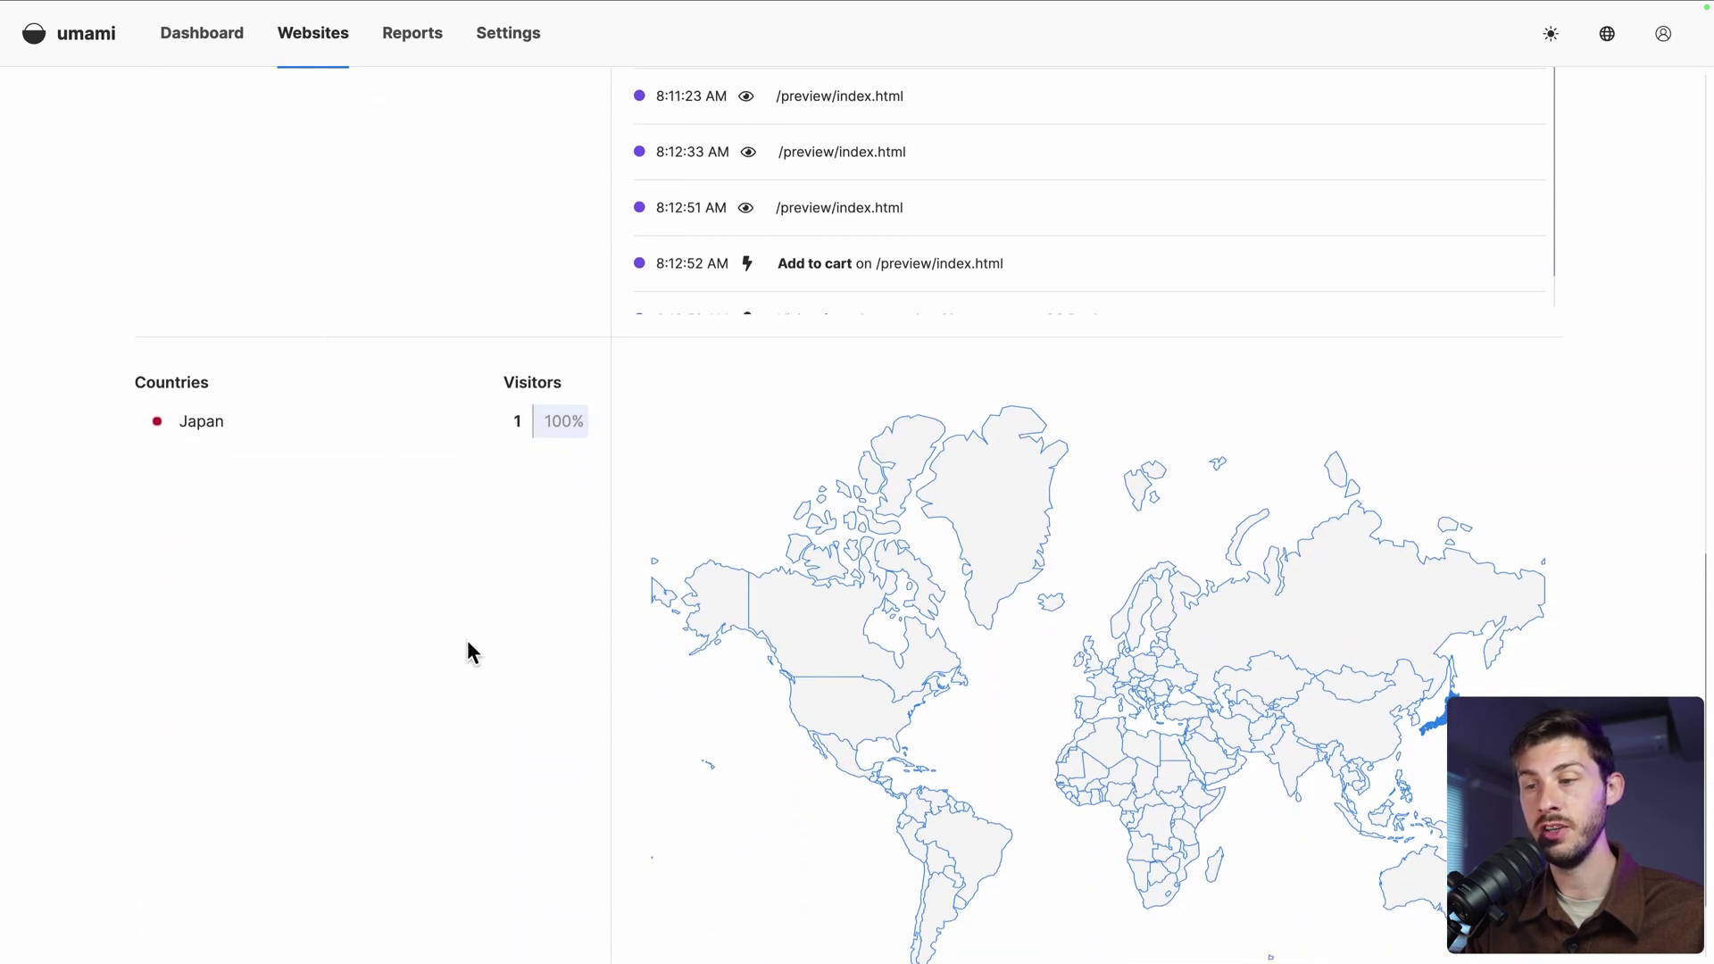
pyautogui.scroll(-1, 468, 640)
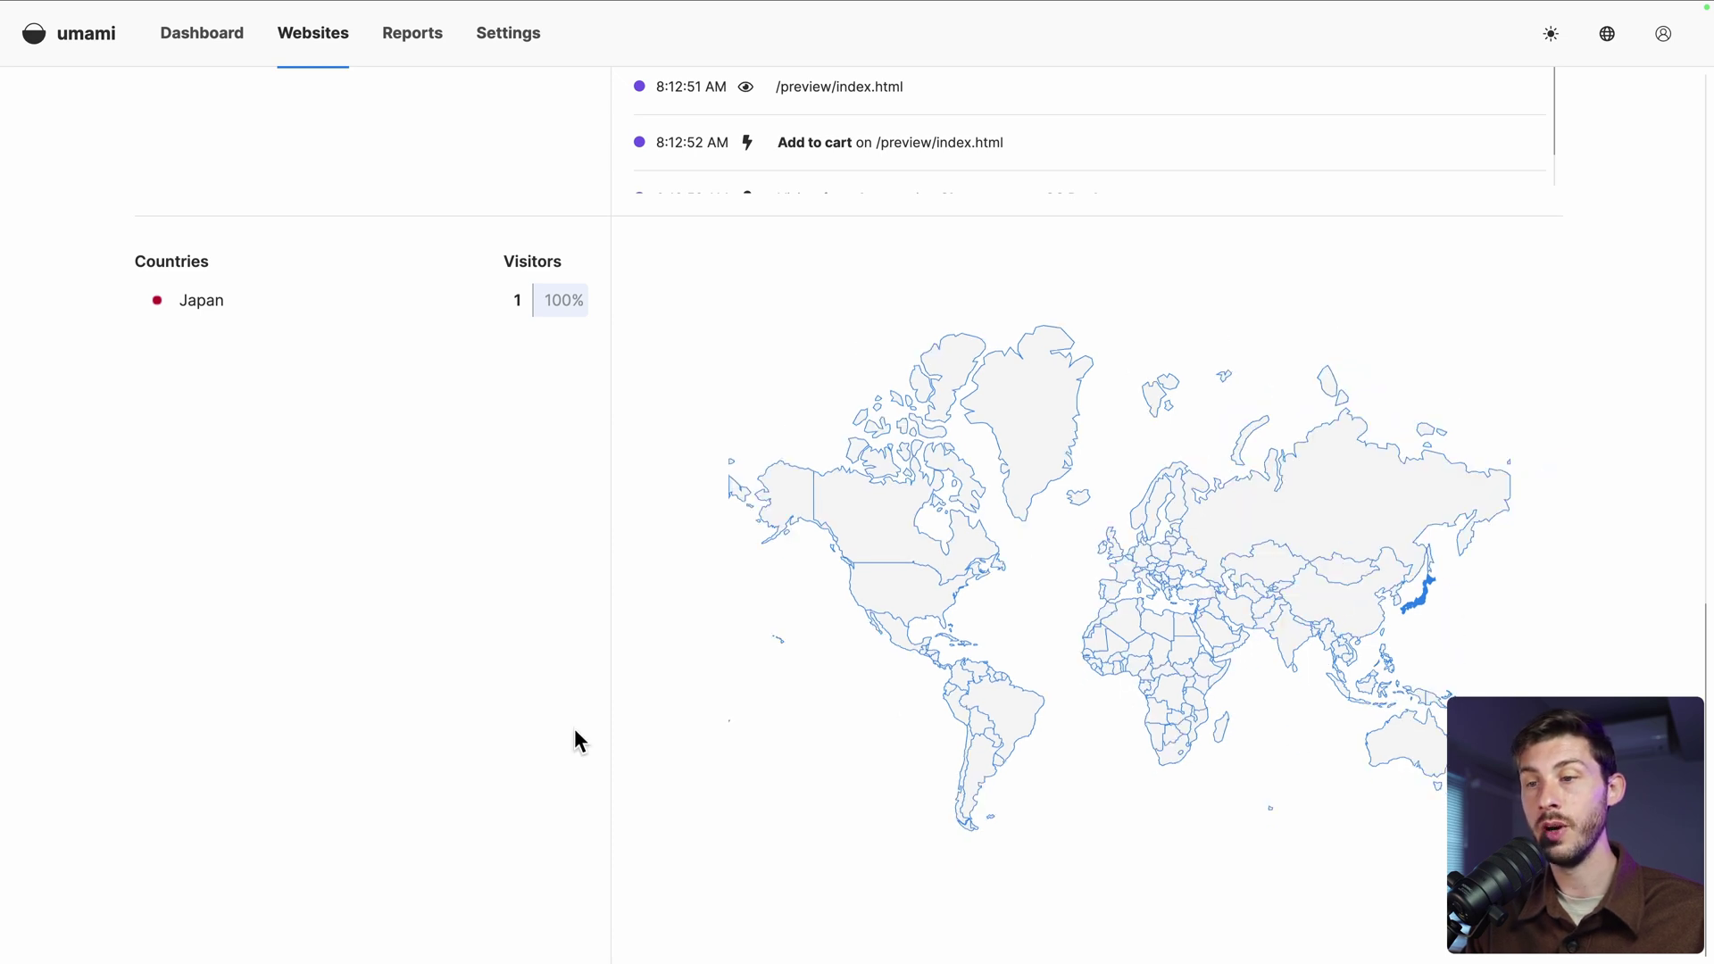
pyautogui.scroll(10, 576, 732)
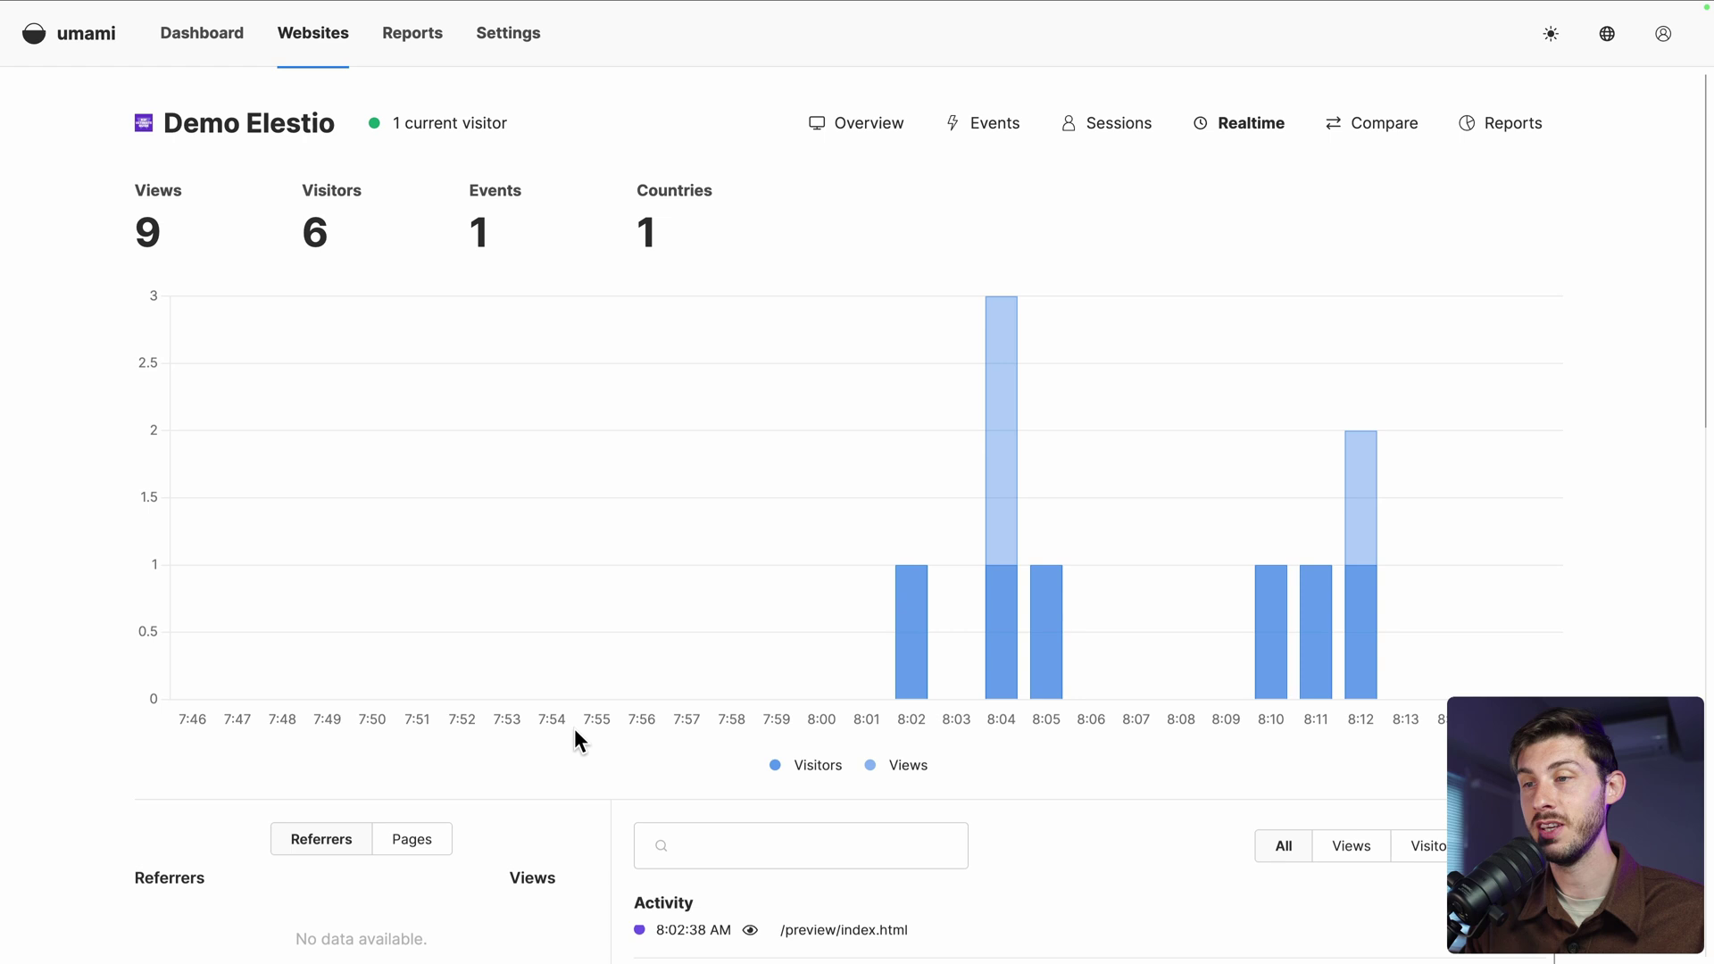
# Compare Demo Elestio's This week against the previous period, leaving the VS choice unchanged
pyautogui.click(1364, 141)
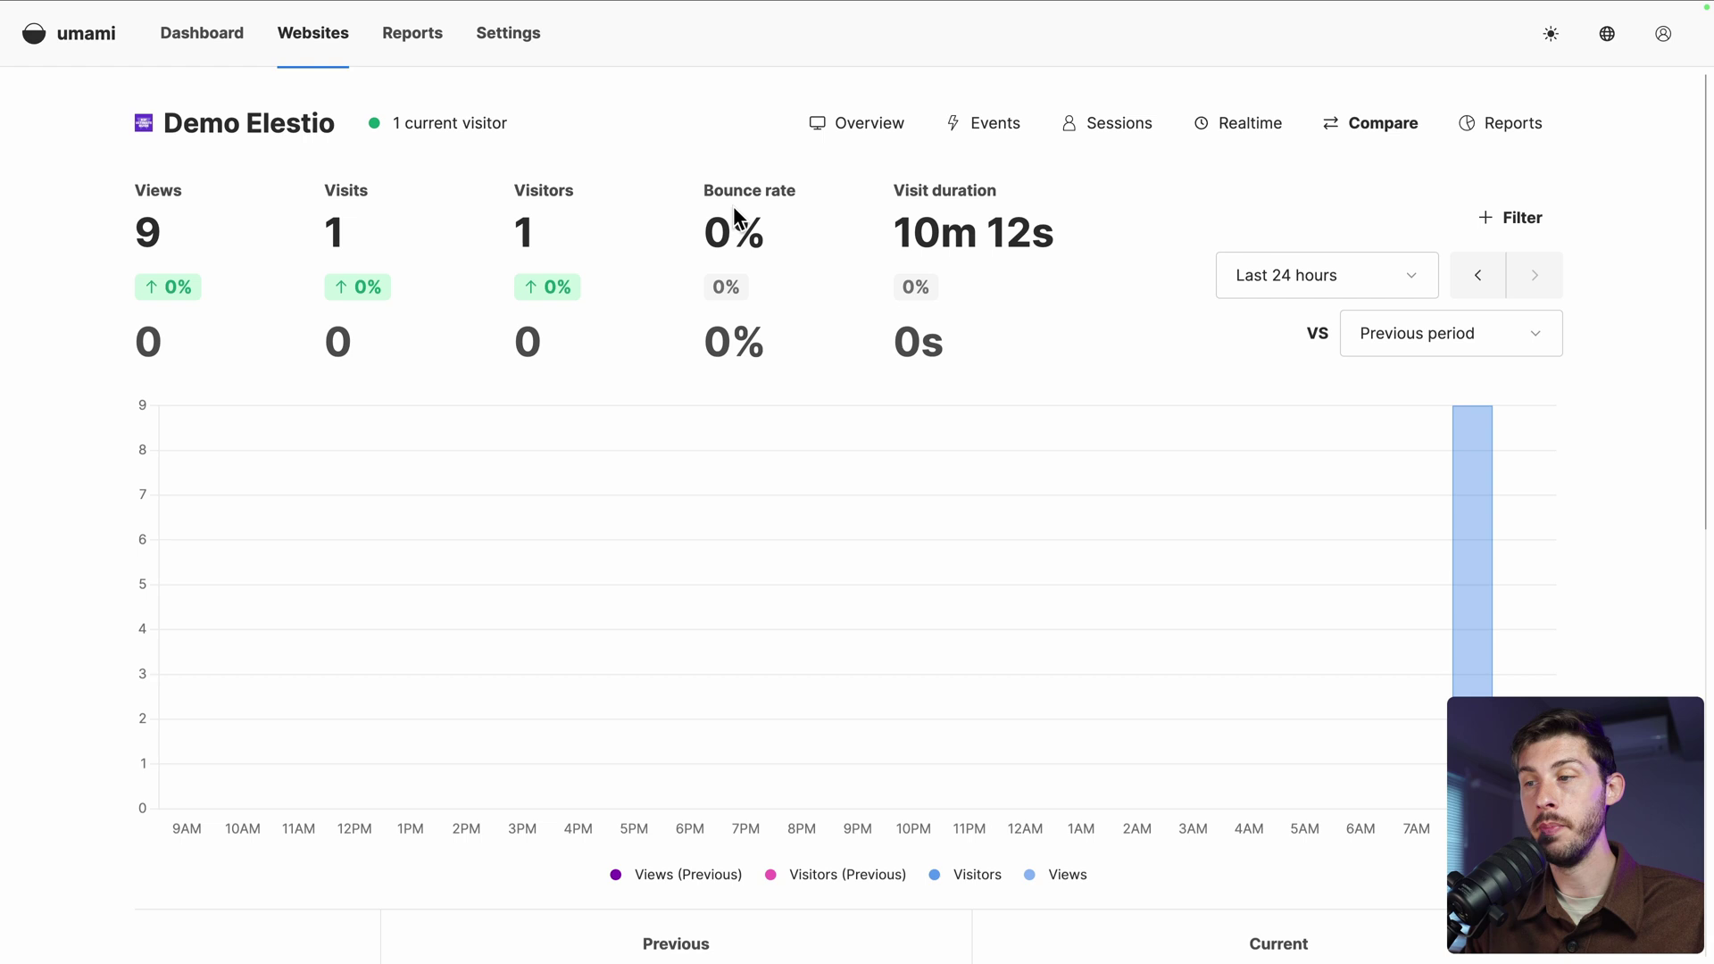
pyautogui.click(1356, 279)
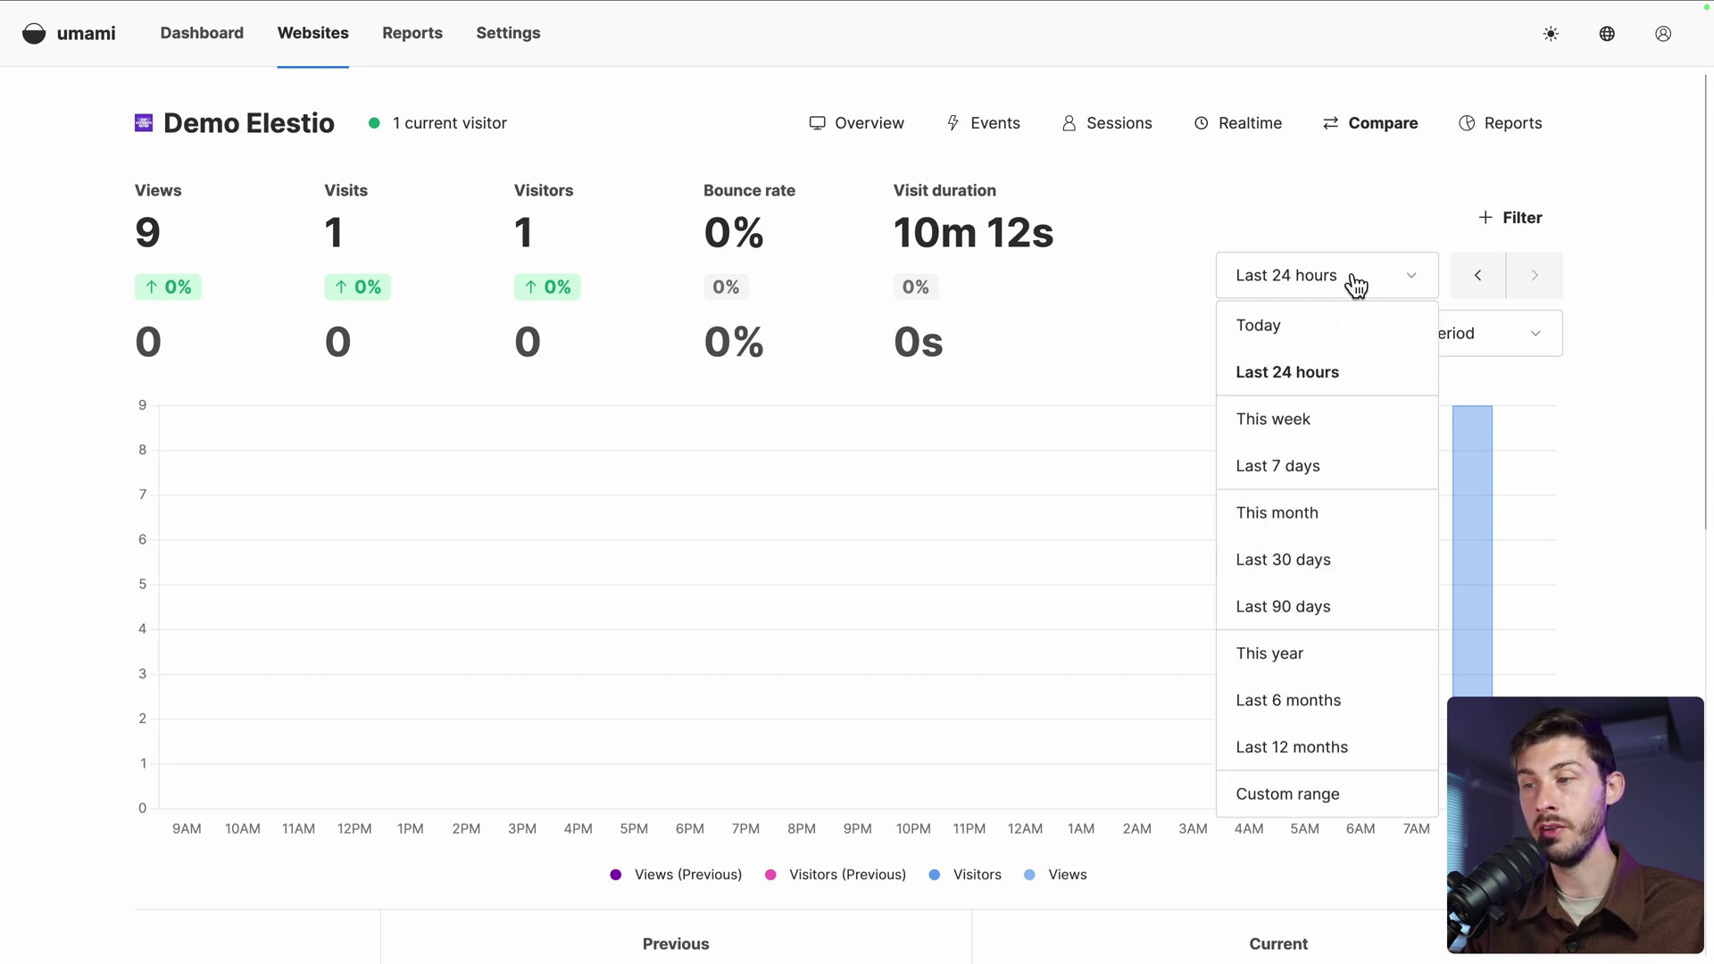
pyautogui.click(1316, 424)
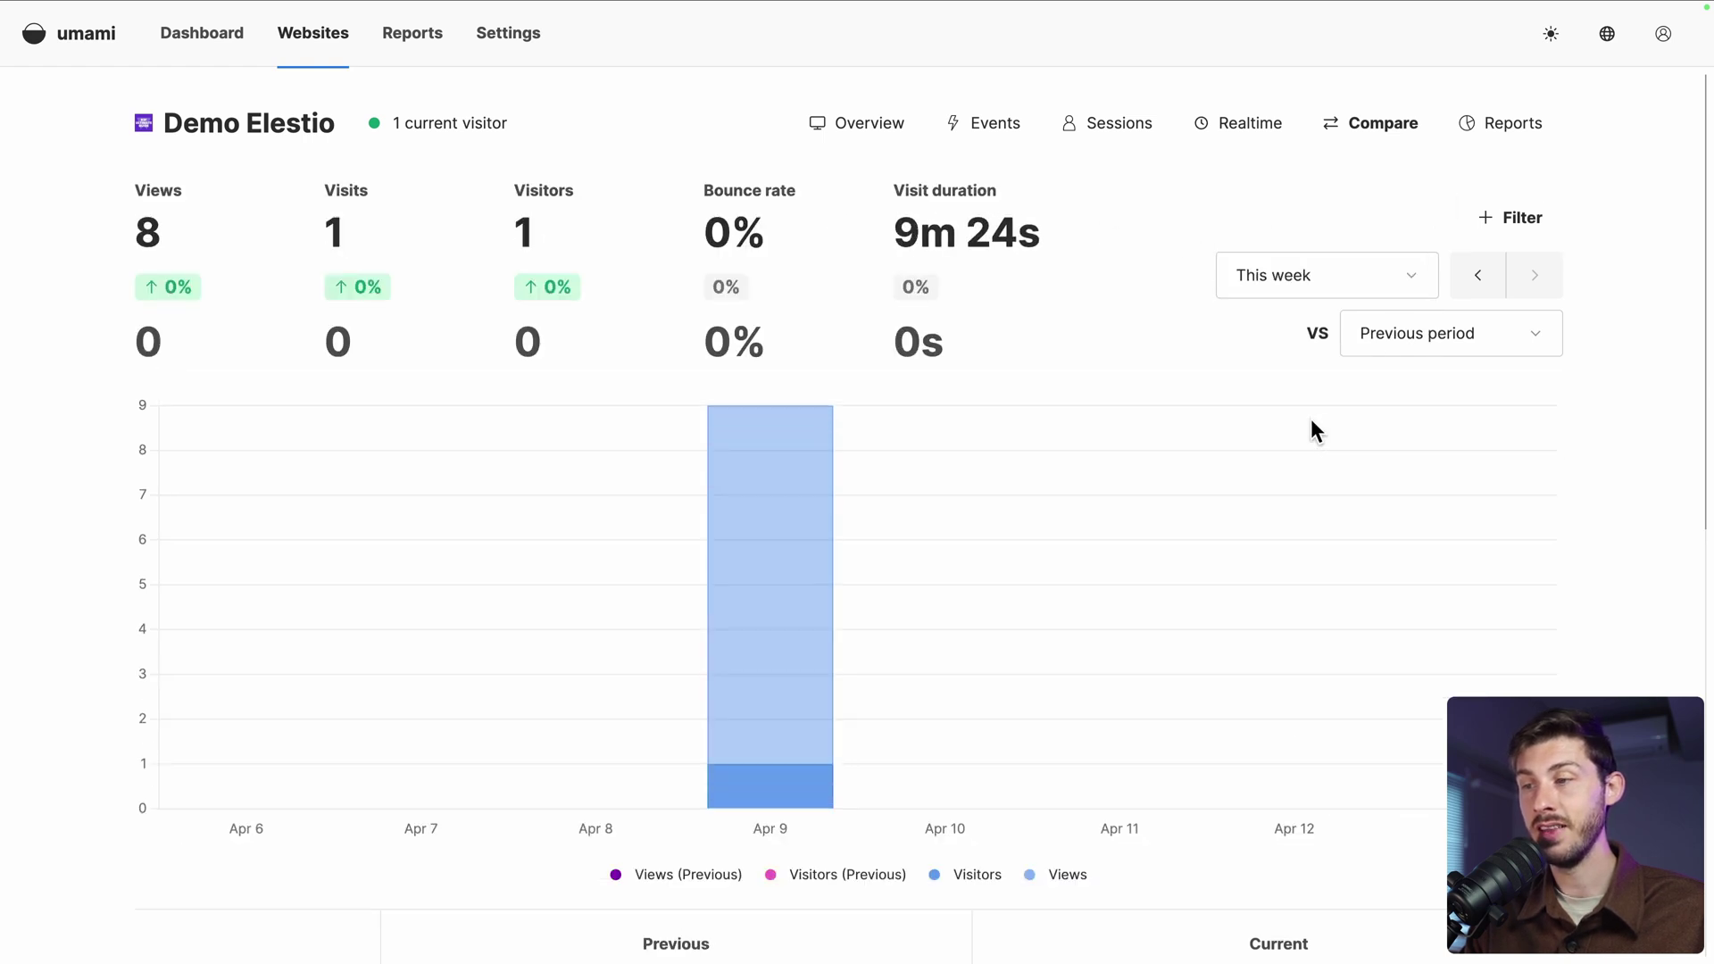
pyautogui.click(1388, 338)
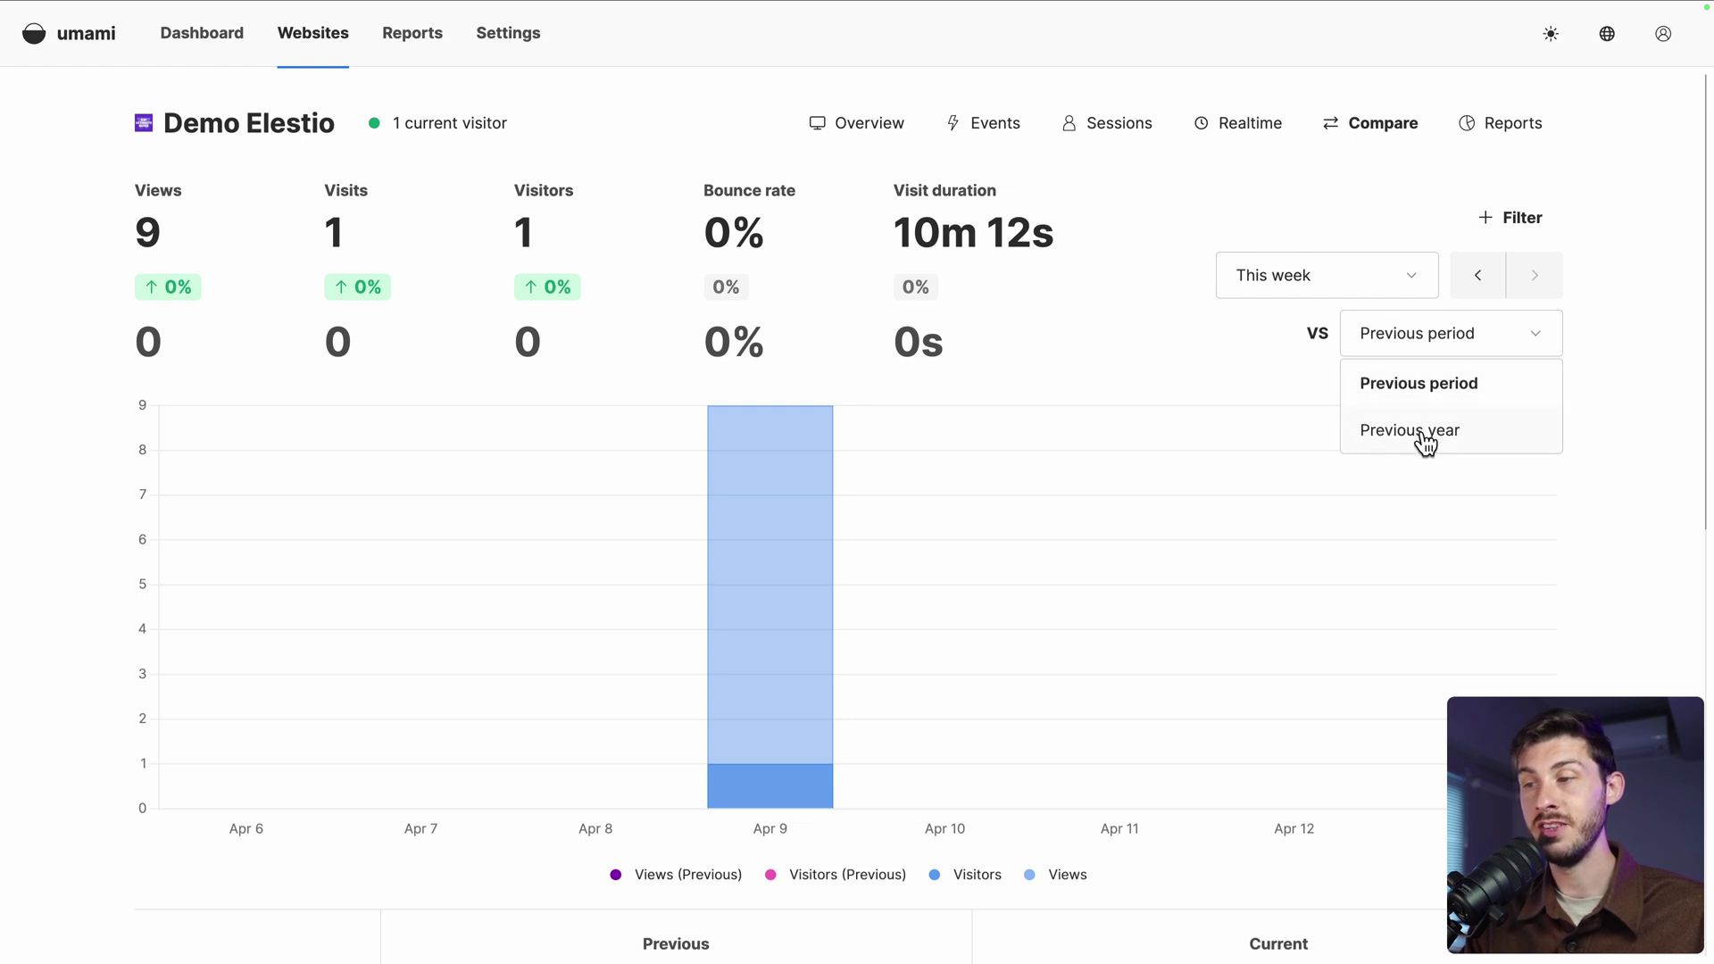
pyautogui.press('Escape')
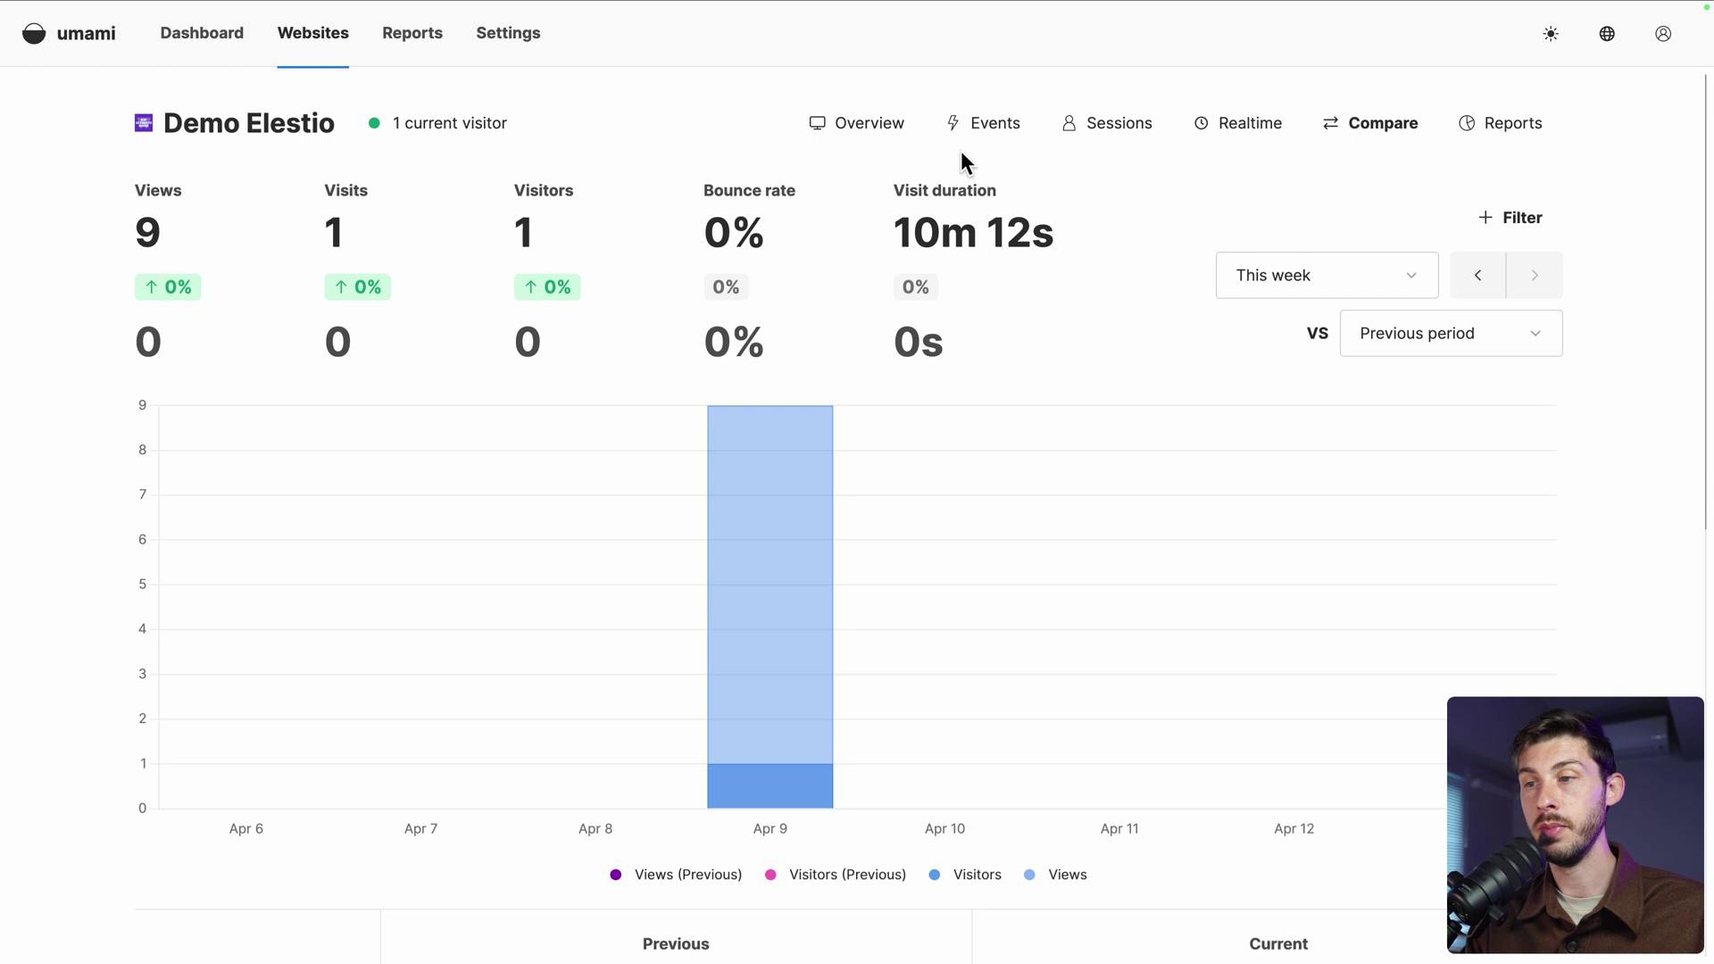
# Look through the Filter field list, including a URL filter, and close it without applying any
pyautogui.click(1518, 219)
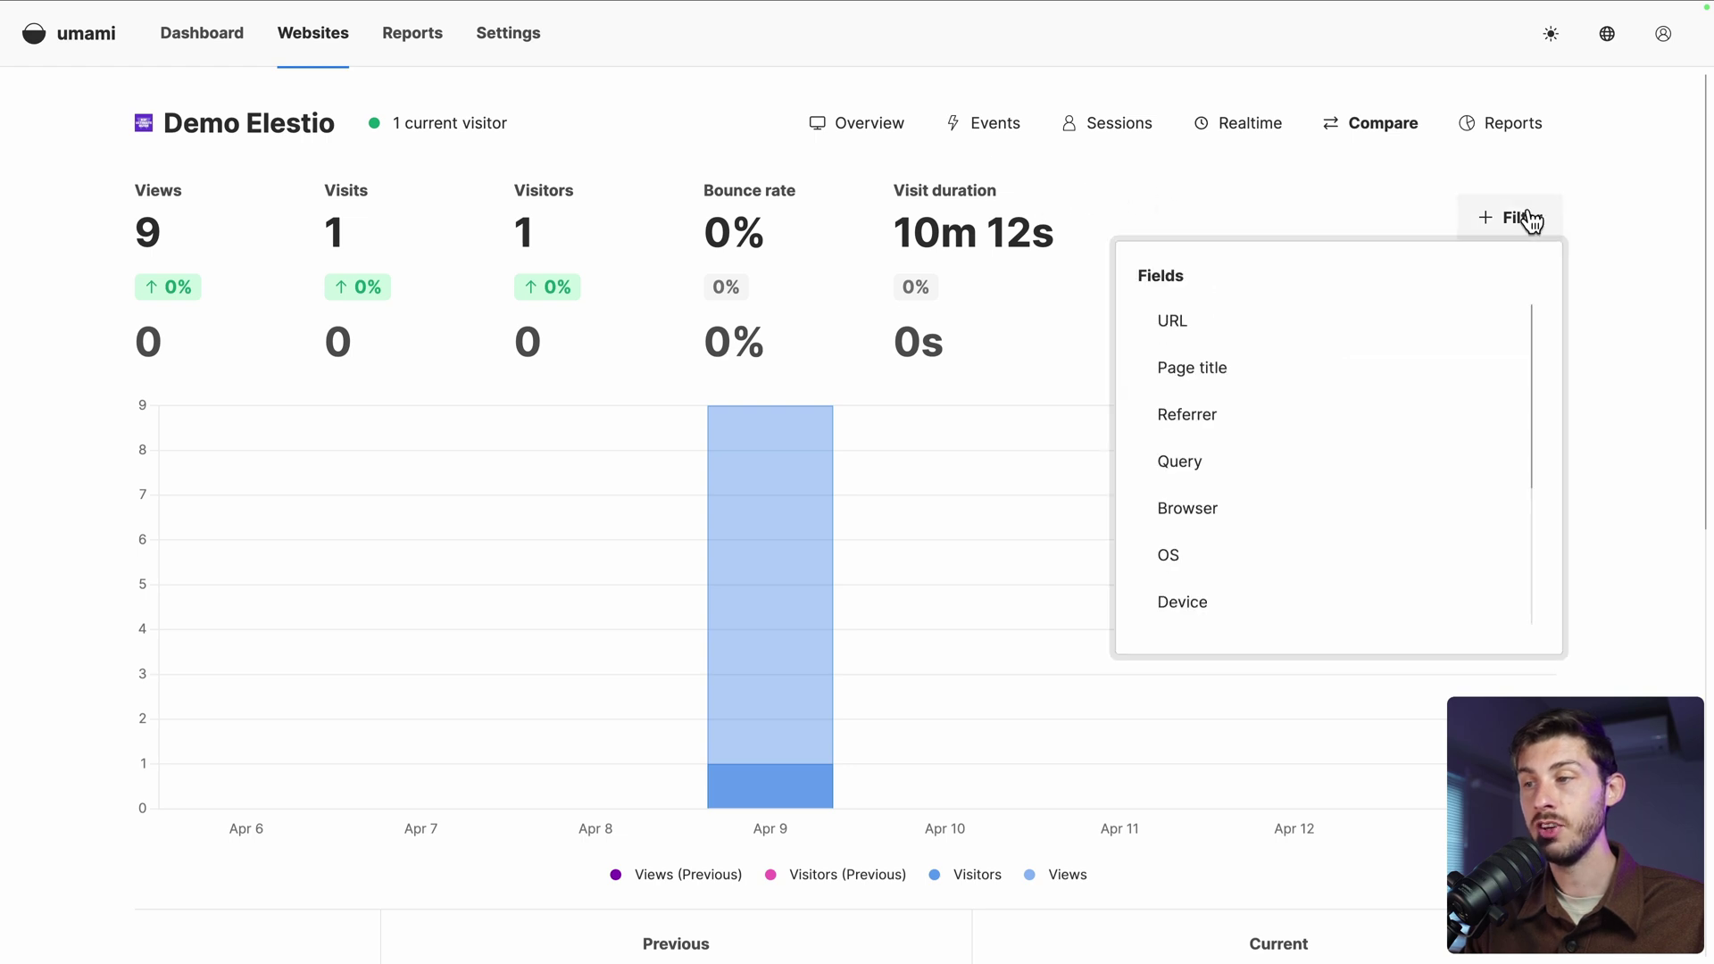
pyautogui.click(1172, 321)
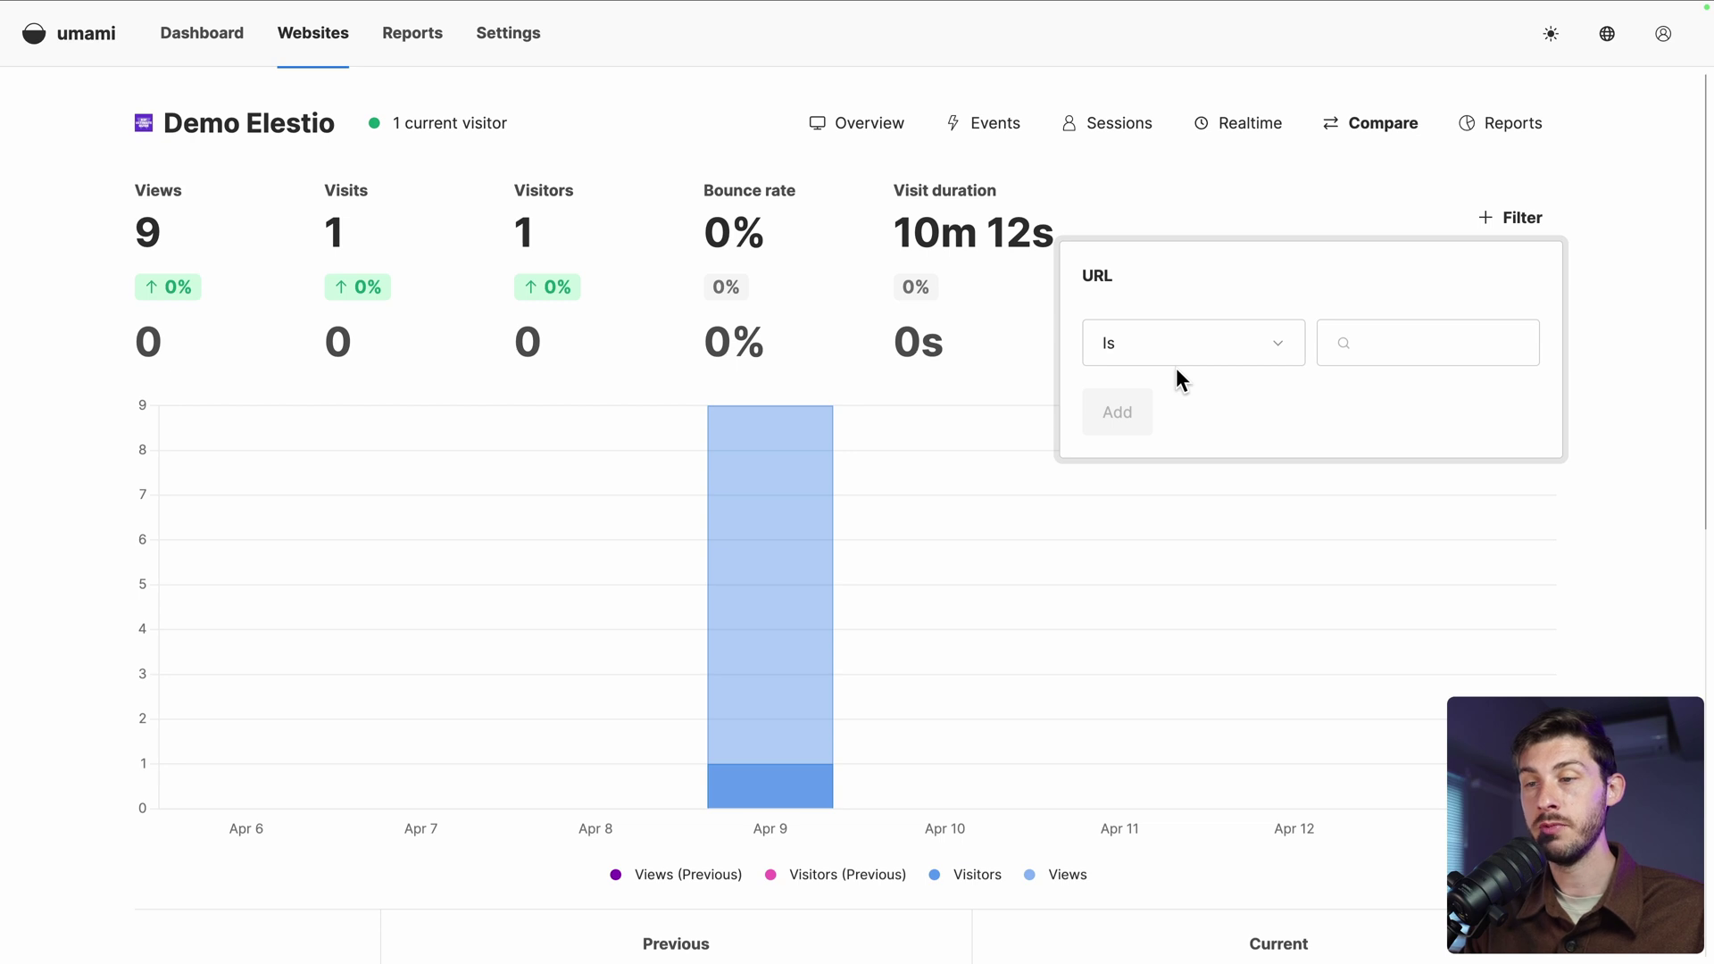
pyautogui.click(1482, 217)
pyautogui.click(1488, 220)
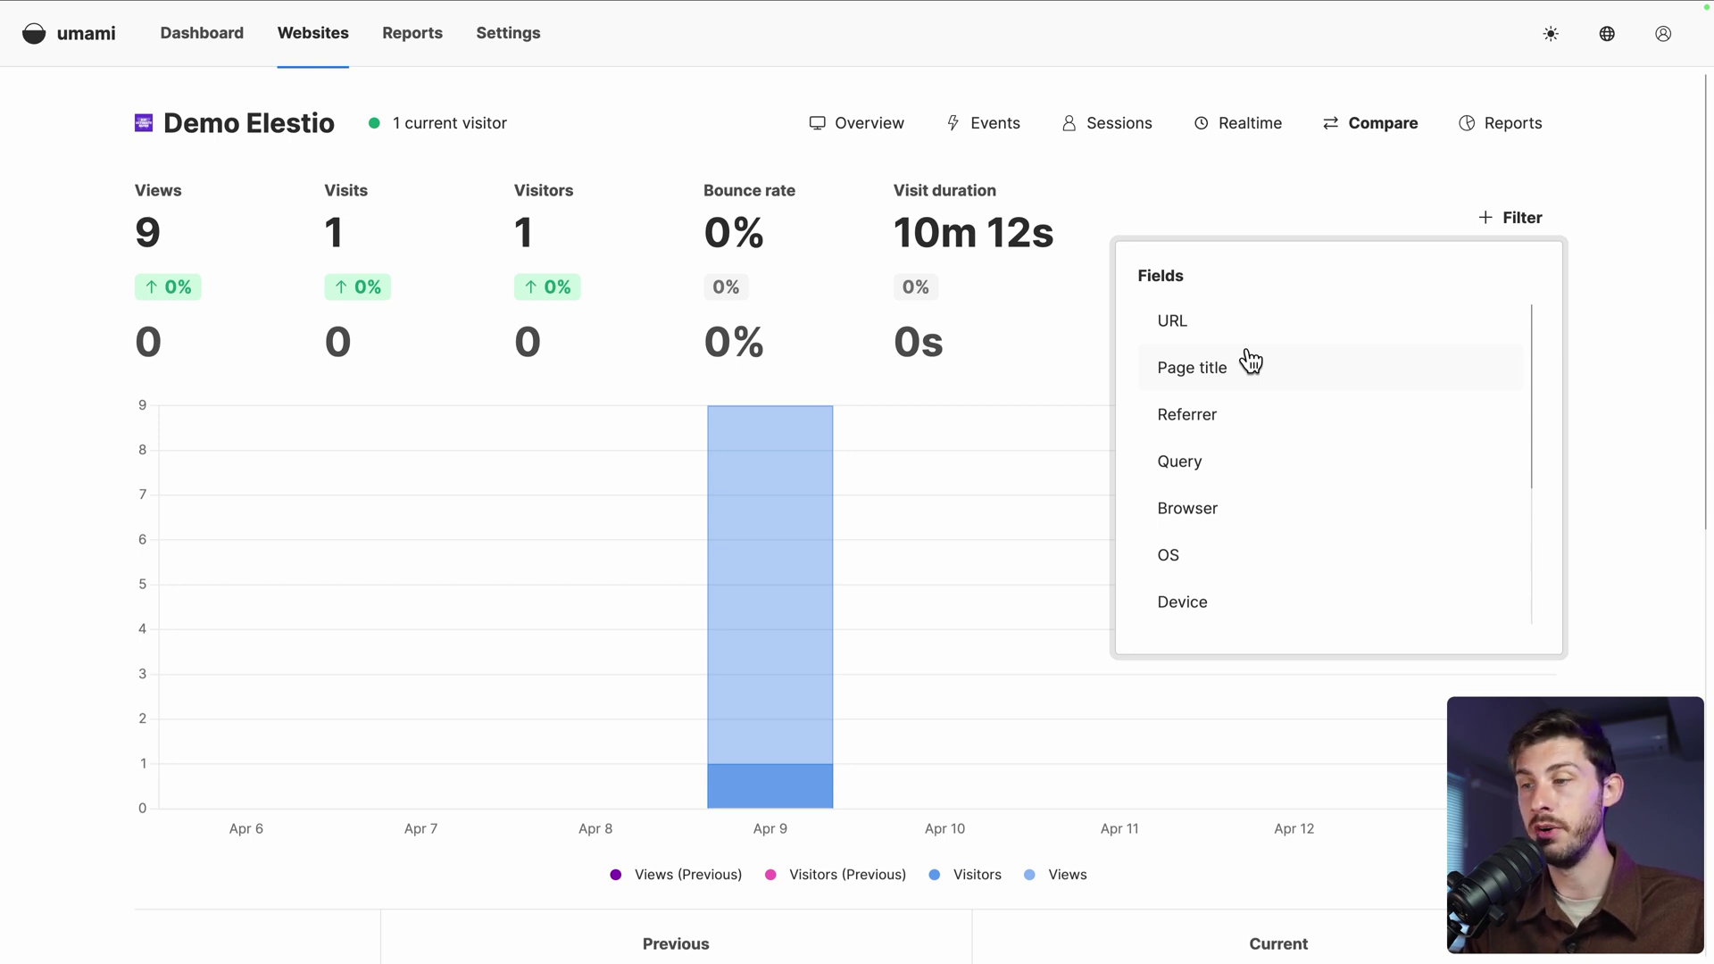
pyautogui.click(1254, 179)
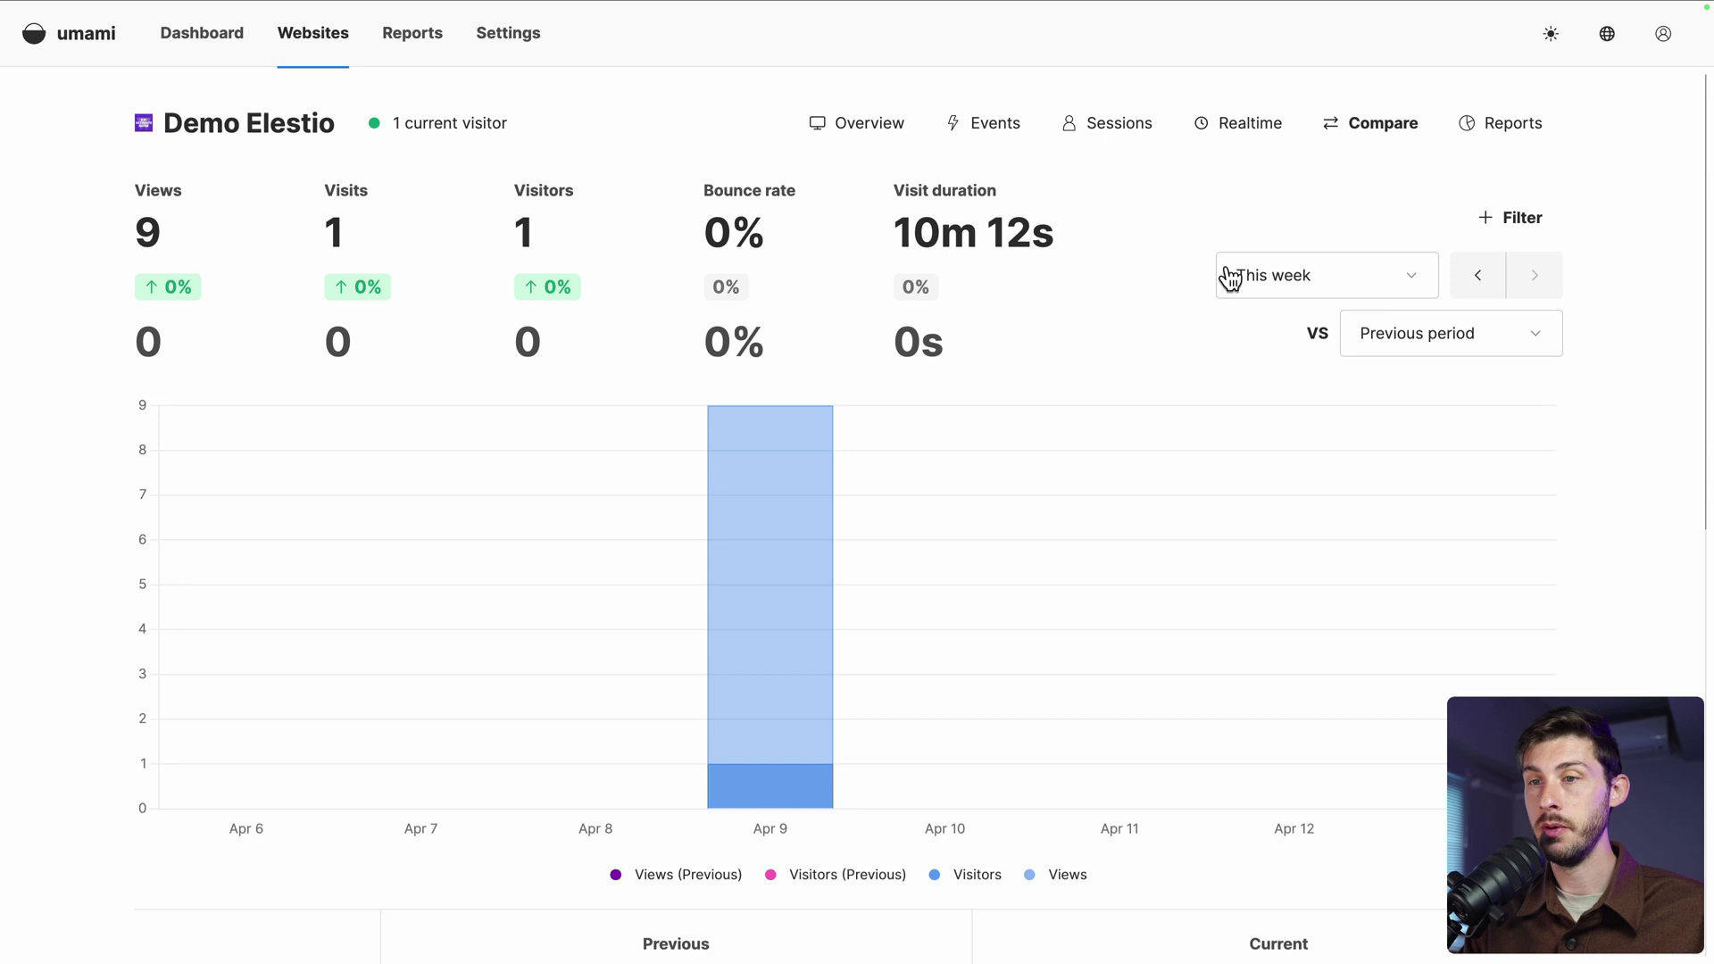
# Create a new Retention report from Demo Elestio's reports and title it 'User Retention'
pyautogui.click(1482, 130)
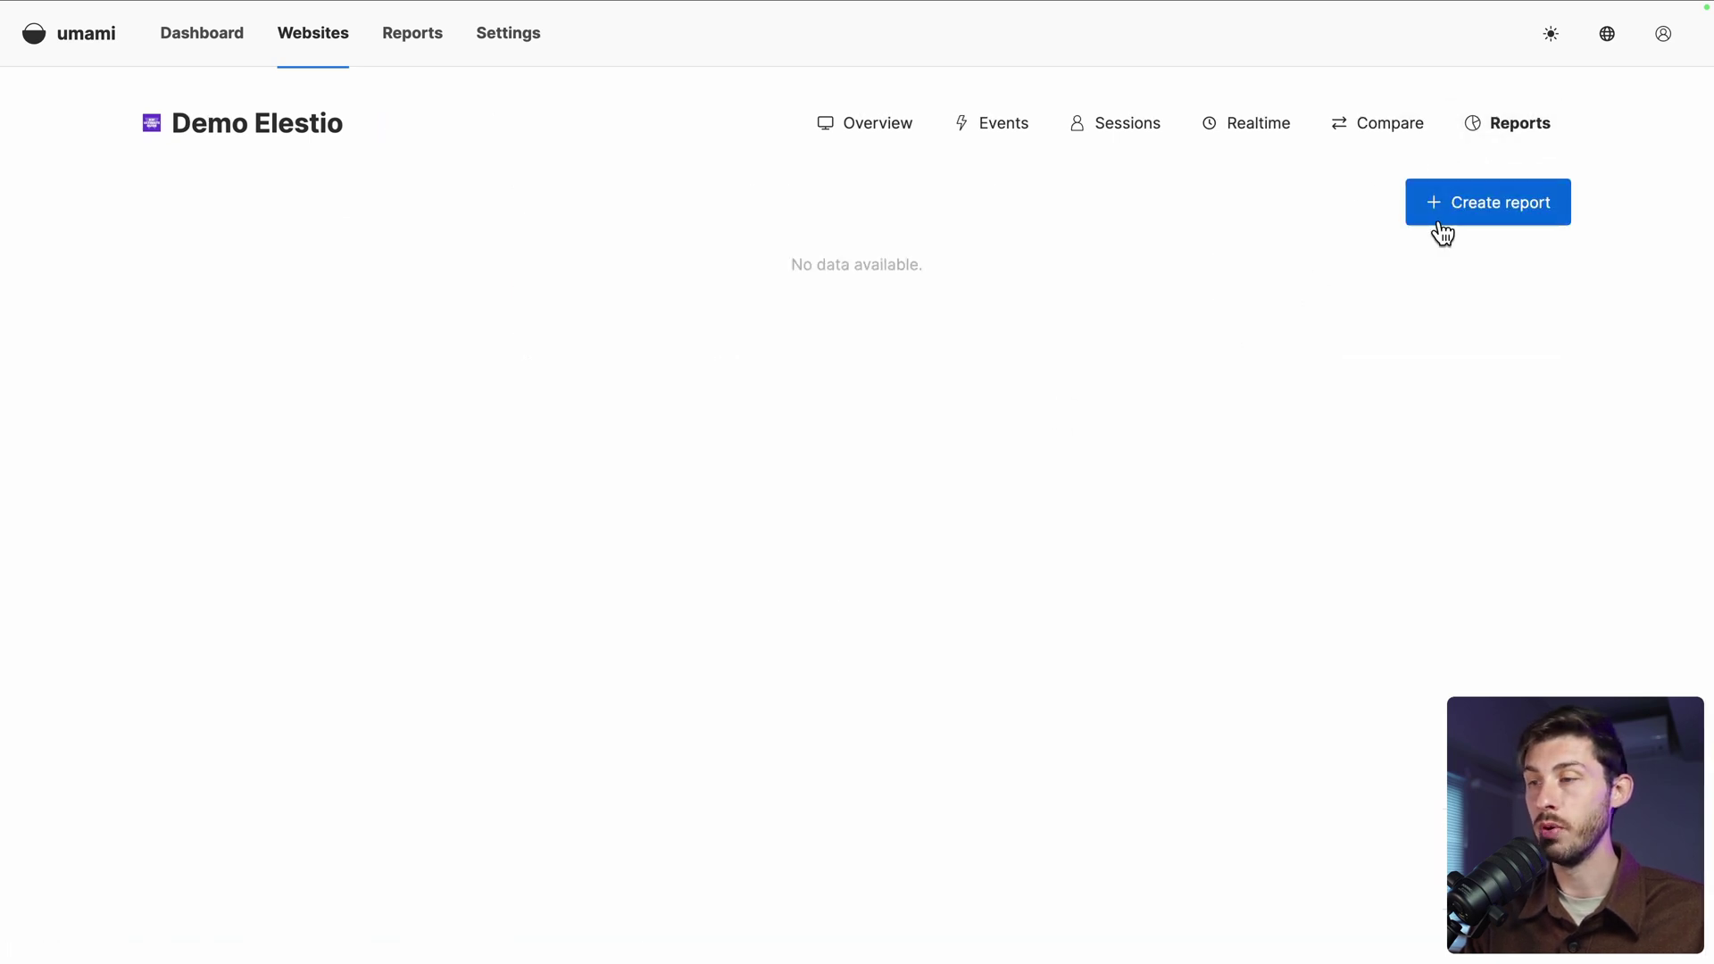
pyautogui.click(1476, 211)
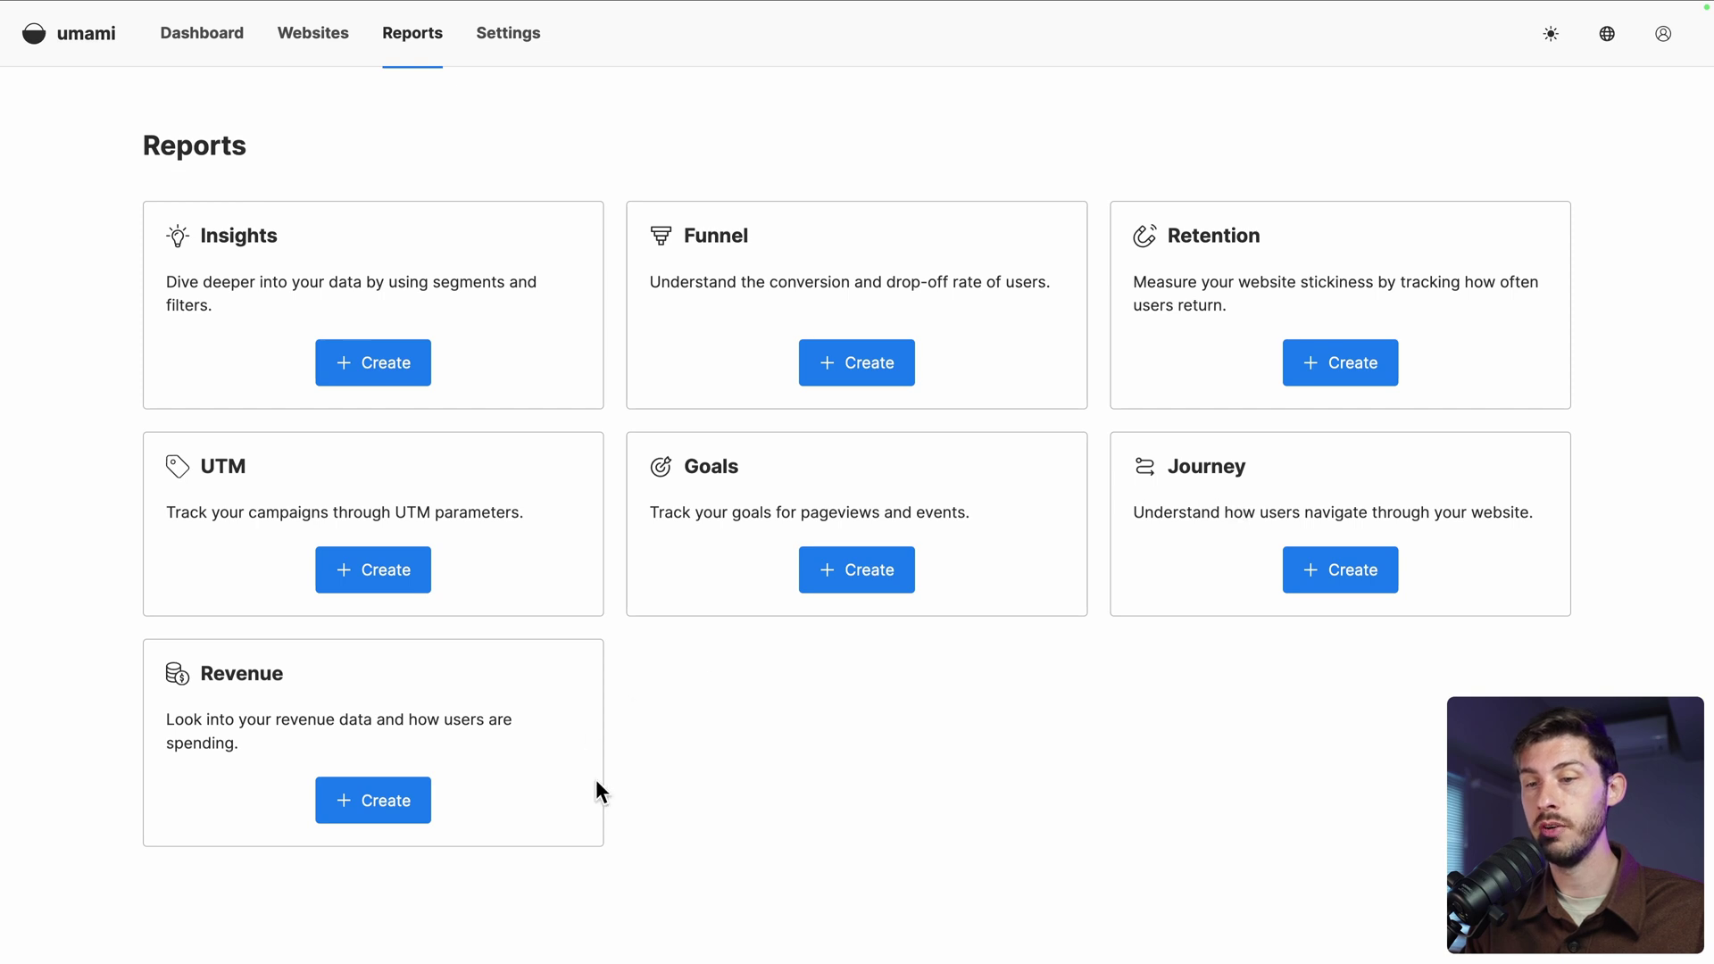
pyautogui.click(1339, 362)
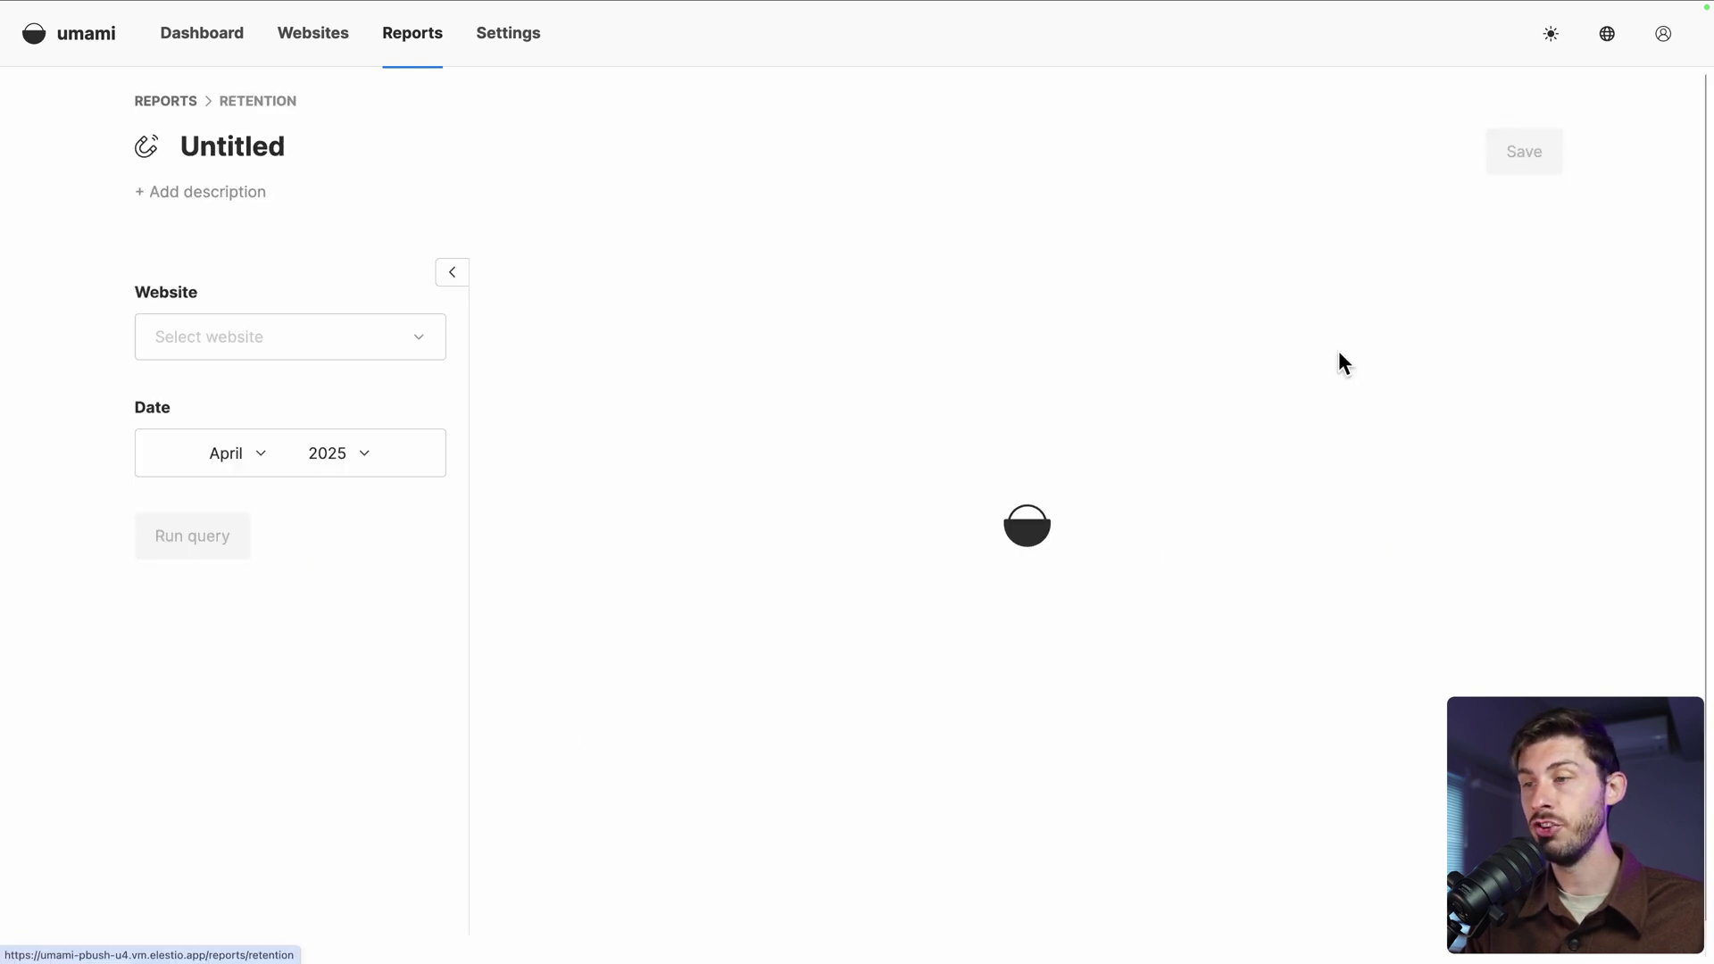
pyautogui.click(230, 147)
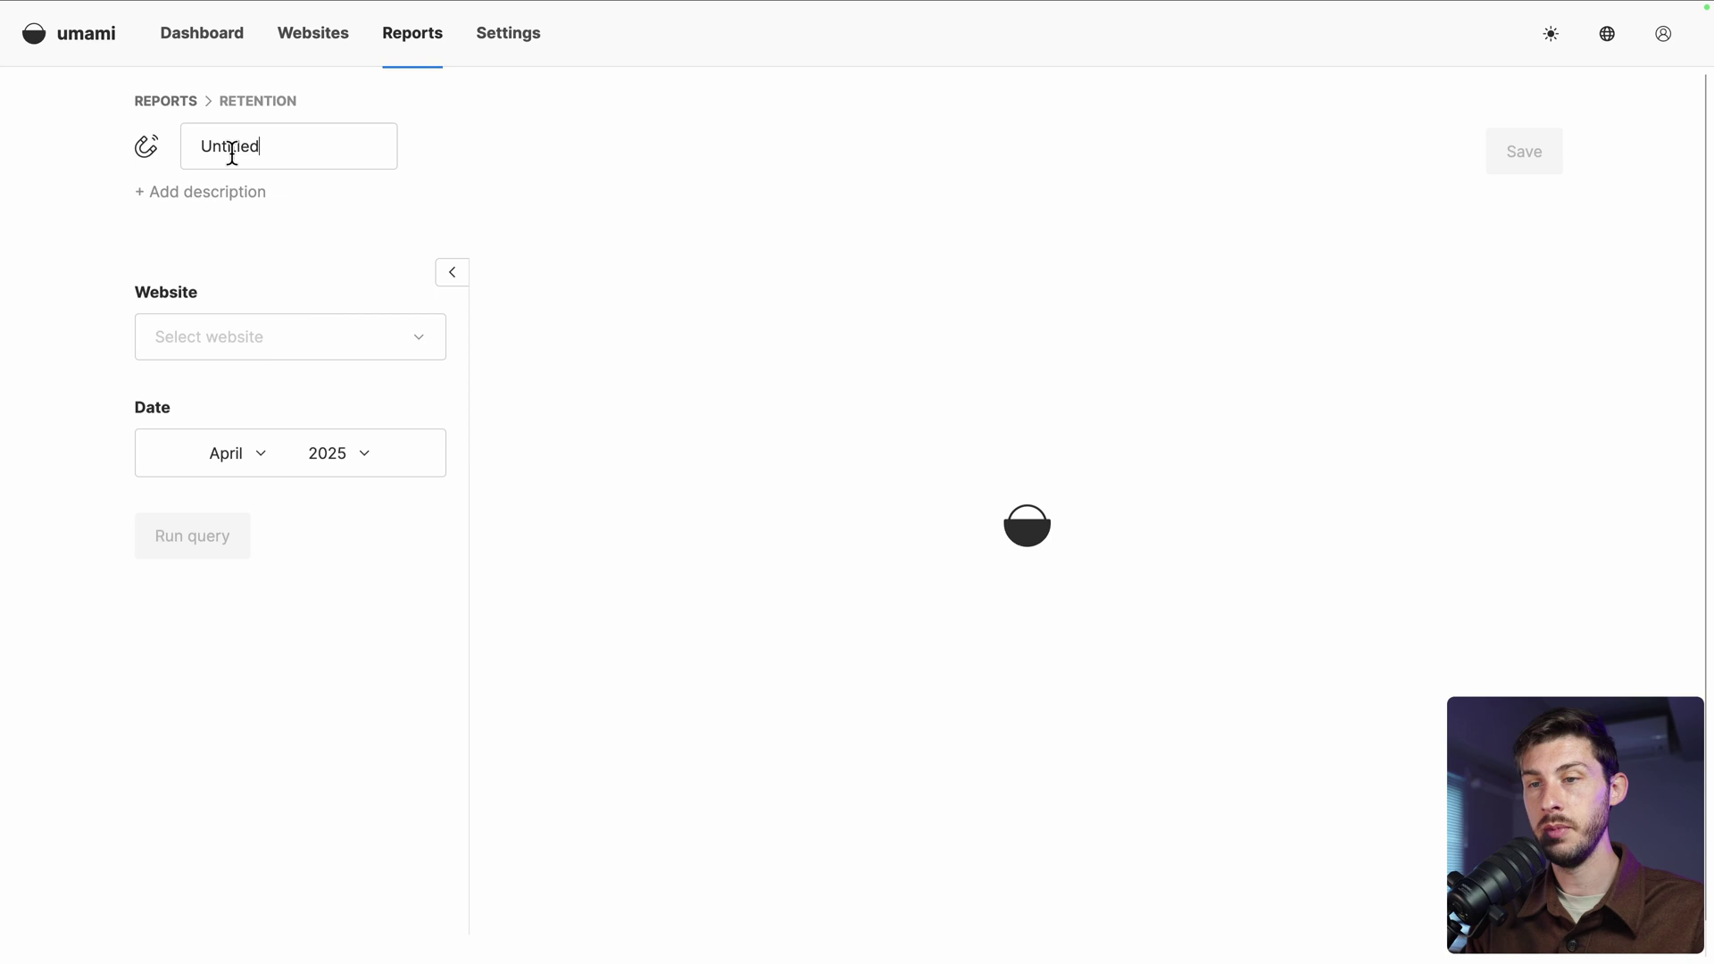
pyautogui.doubleClick(230, 147)
pyautogui.write('User Retention')
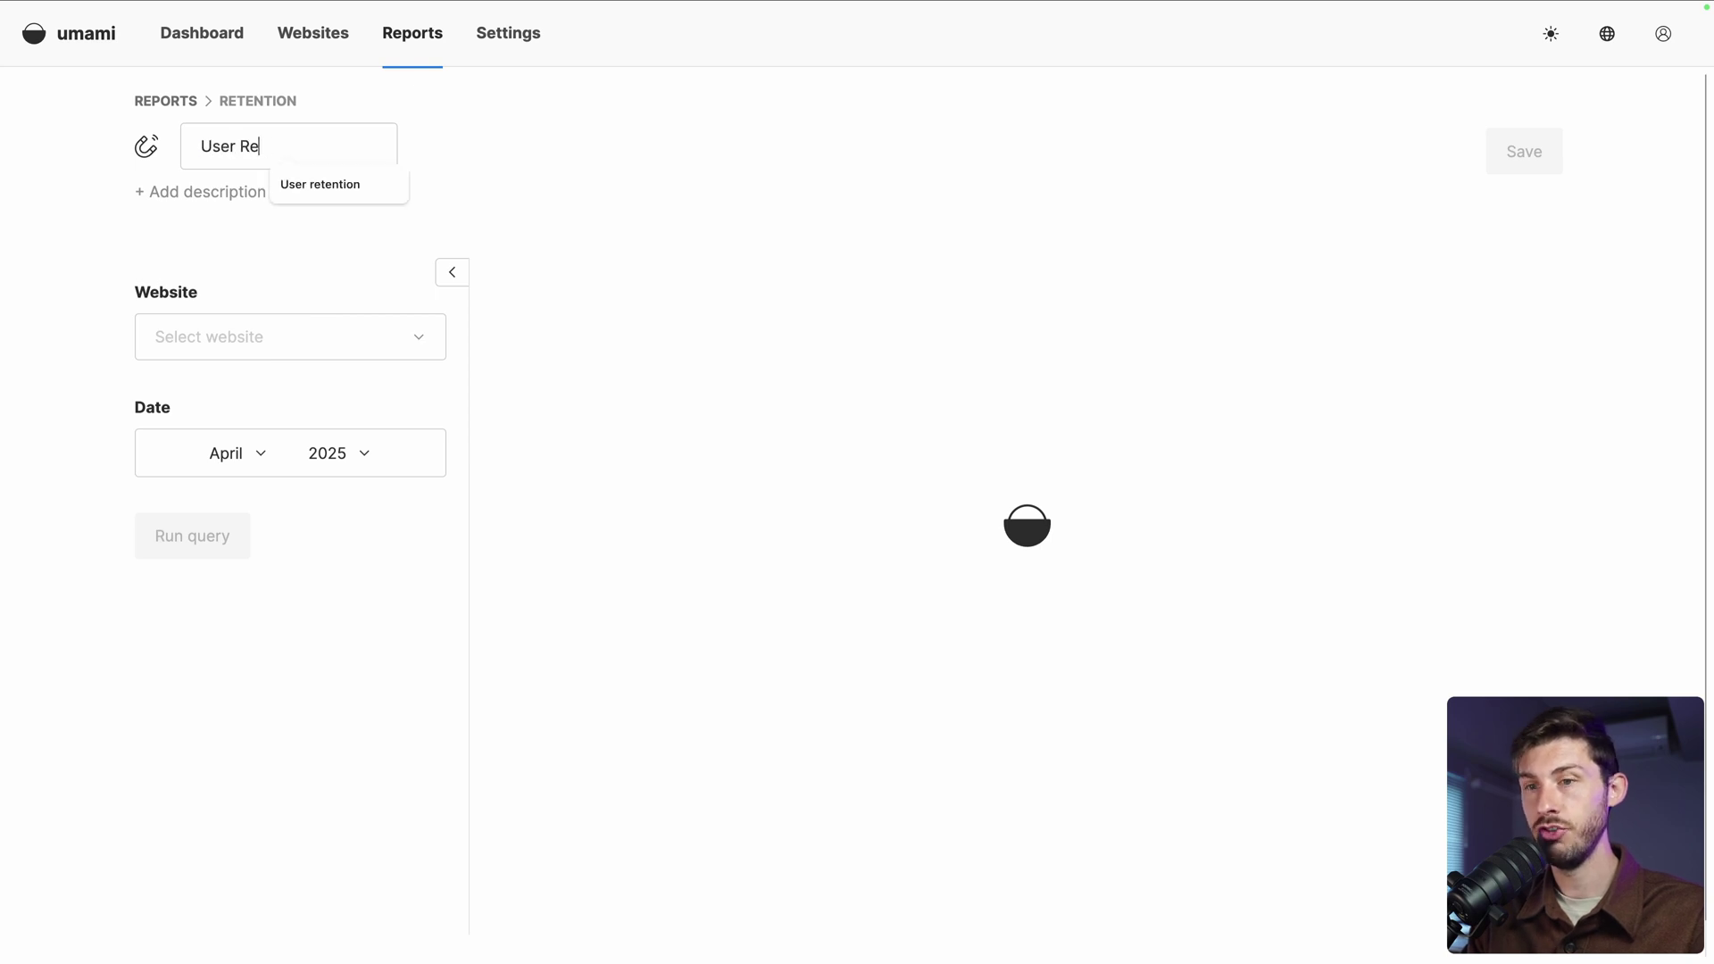
# Run the User Retention report for Demo Elestio and save it
pyautogui.click(206, 340)
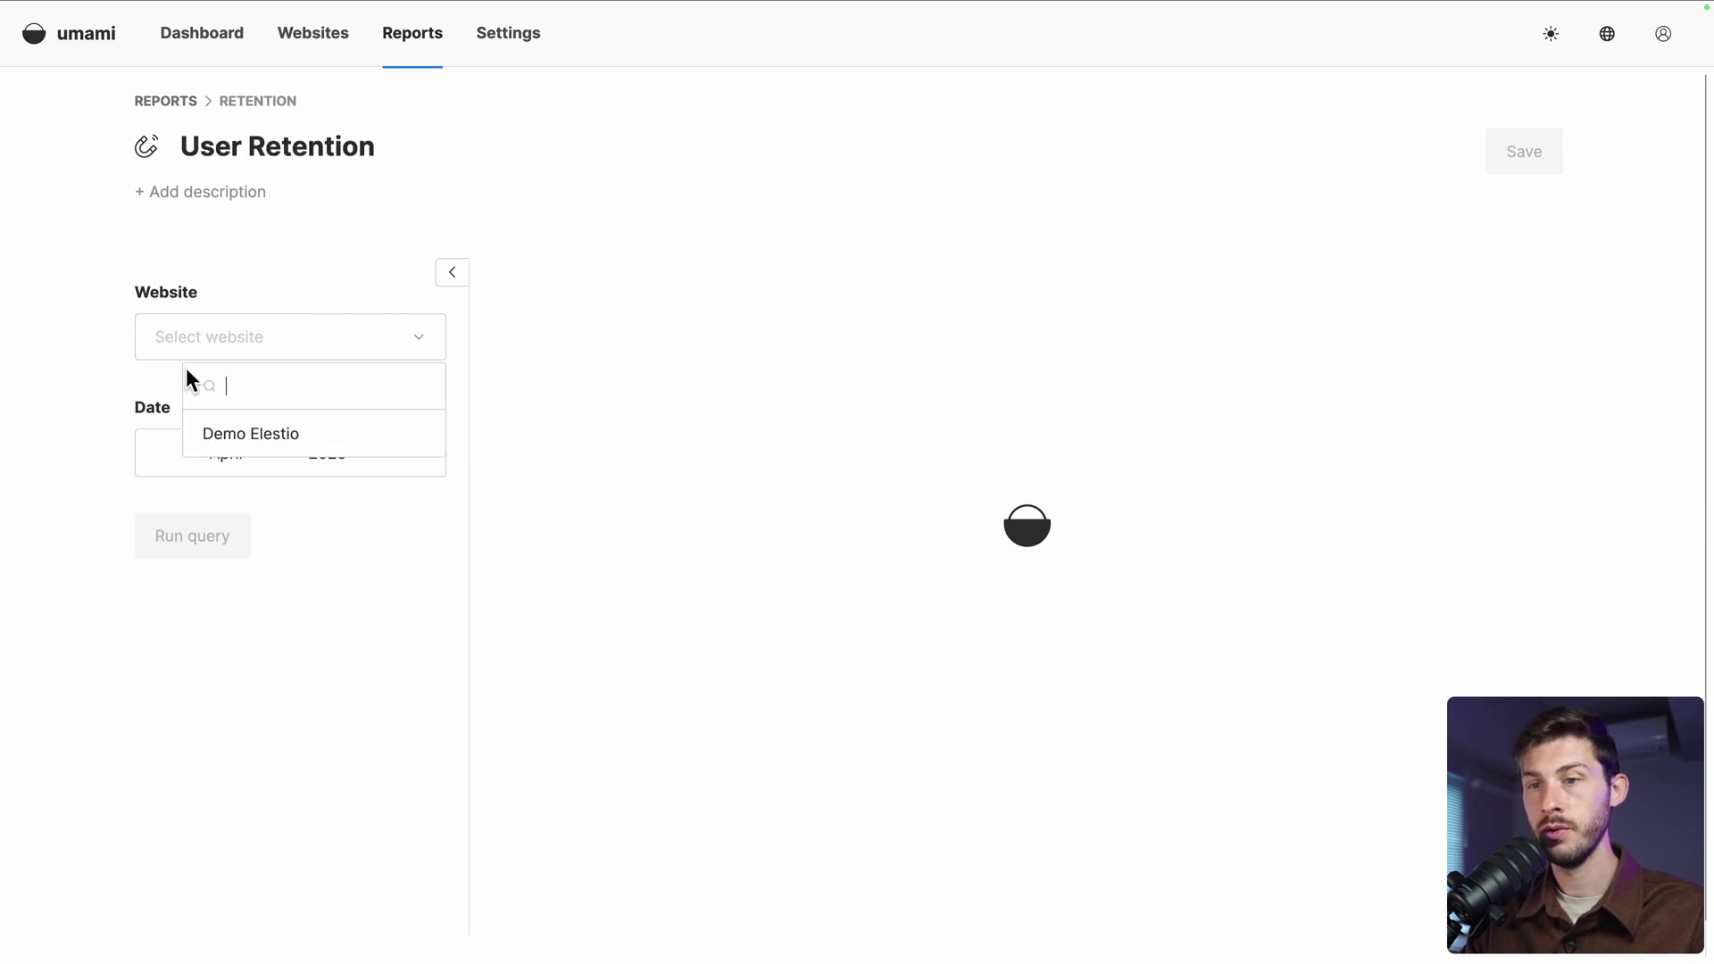
pyautogui.click(255, 447)
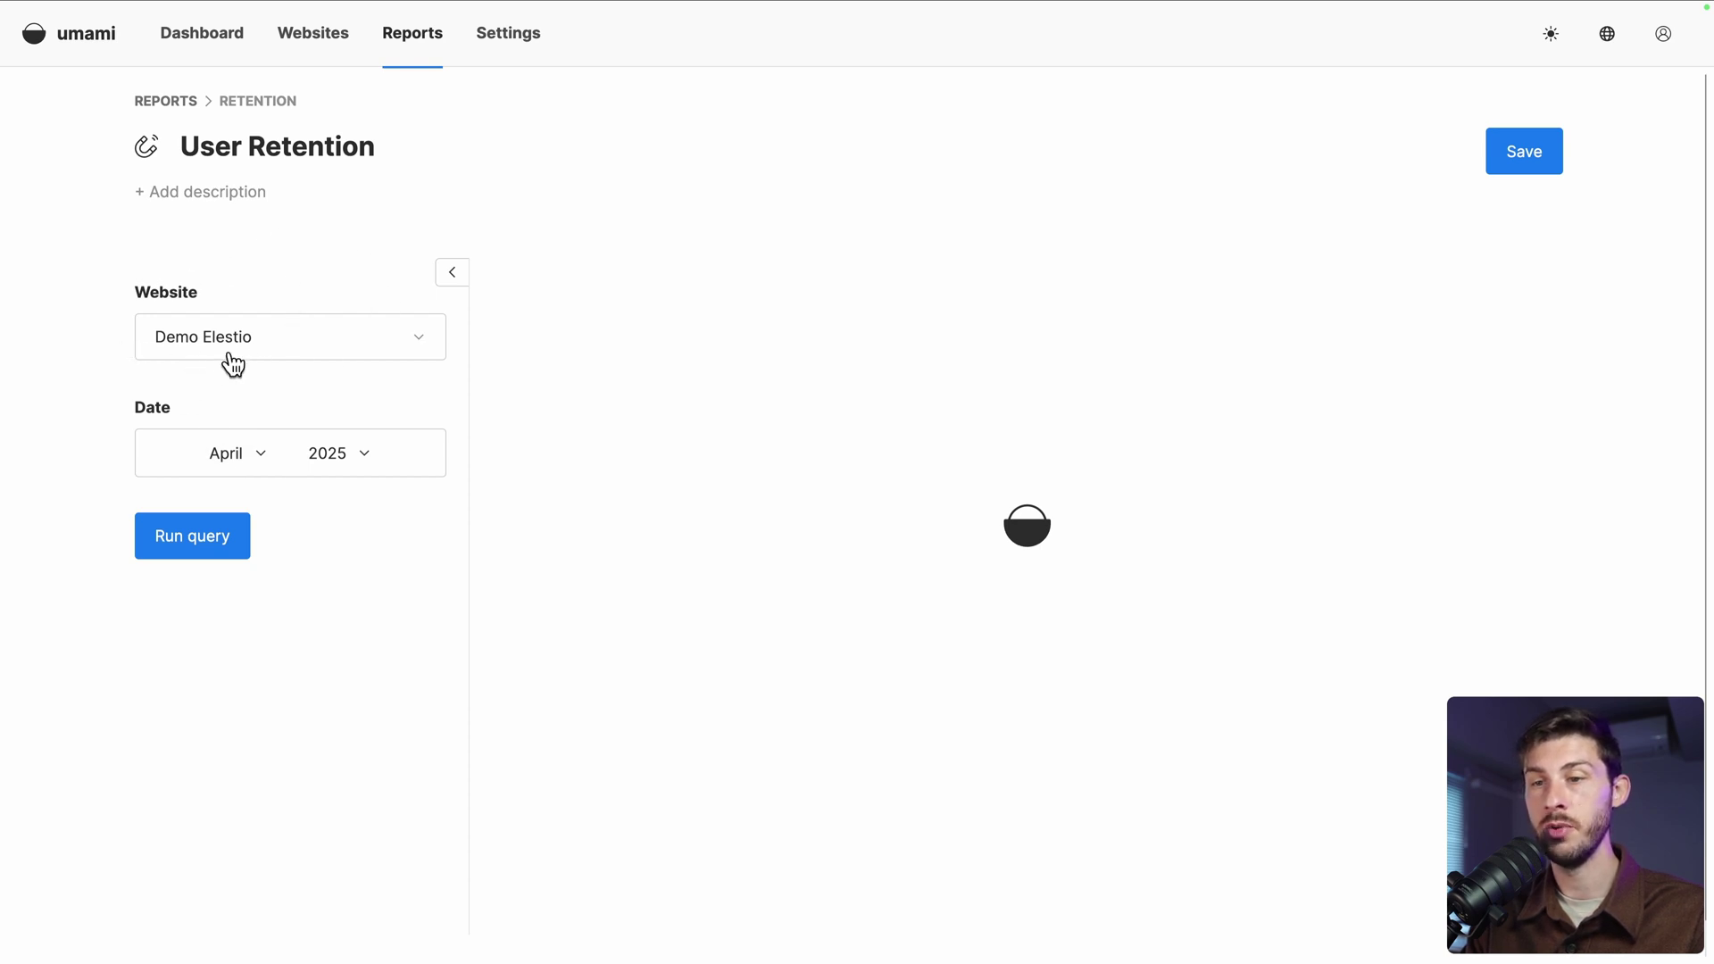
pyautogui.click(210, 546)
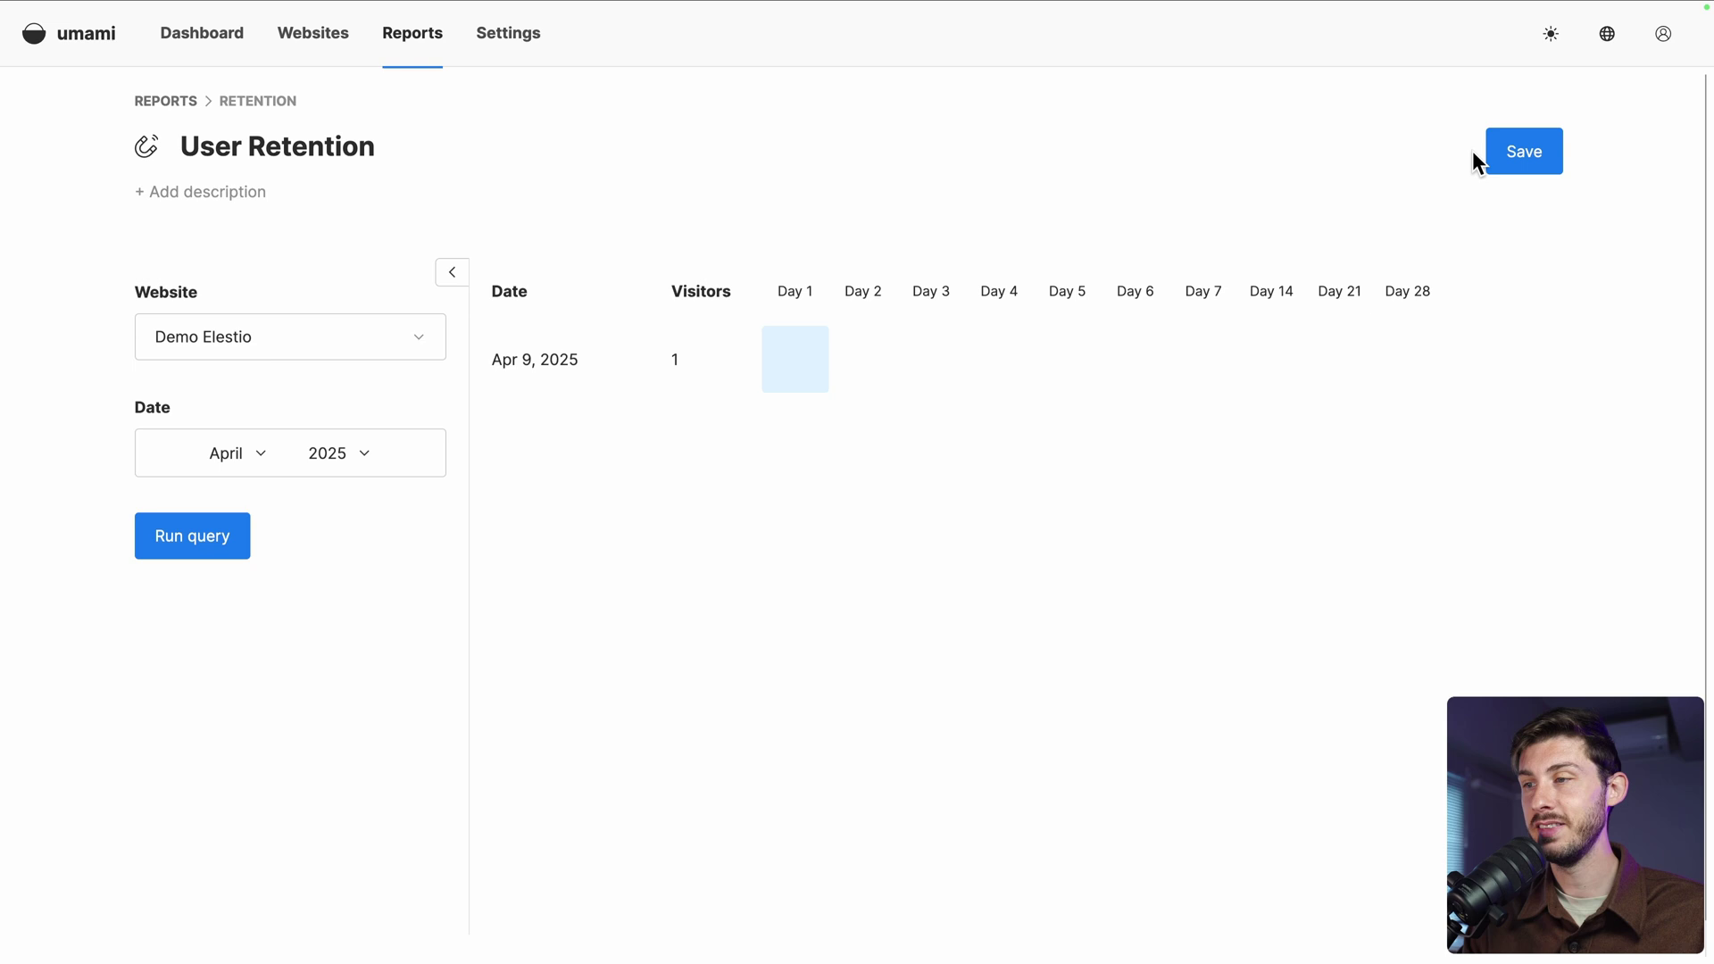
pyautogui.click(1524, 161)
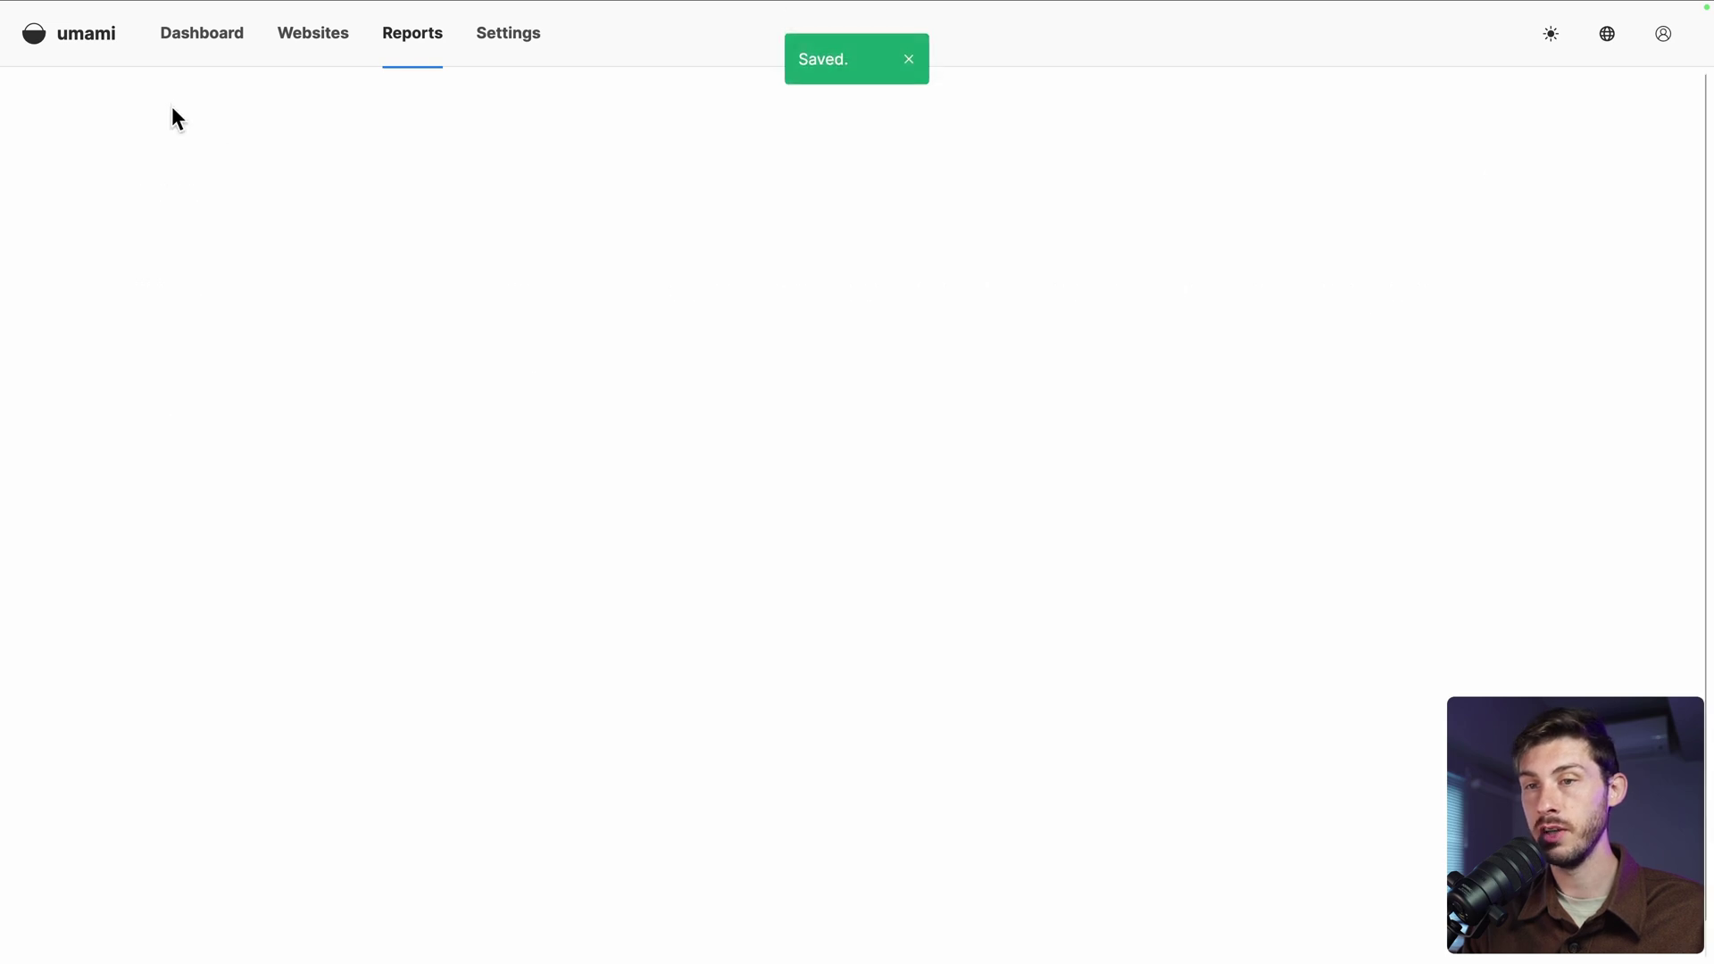
# Start a new Goals report titled 'Daily add to cart'
pyautogui.click(171, 104)
pyautogui.click(1486, 152)
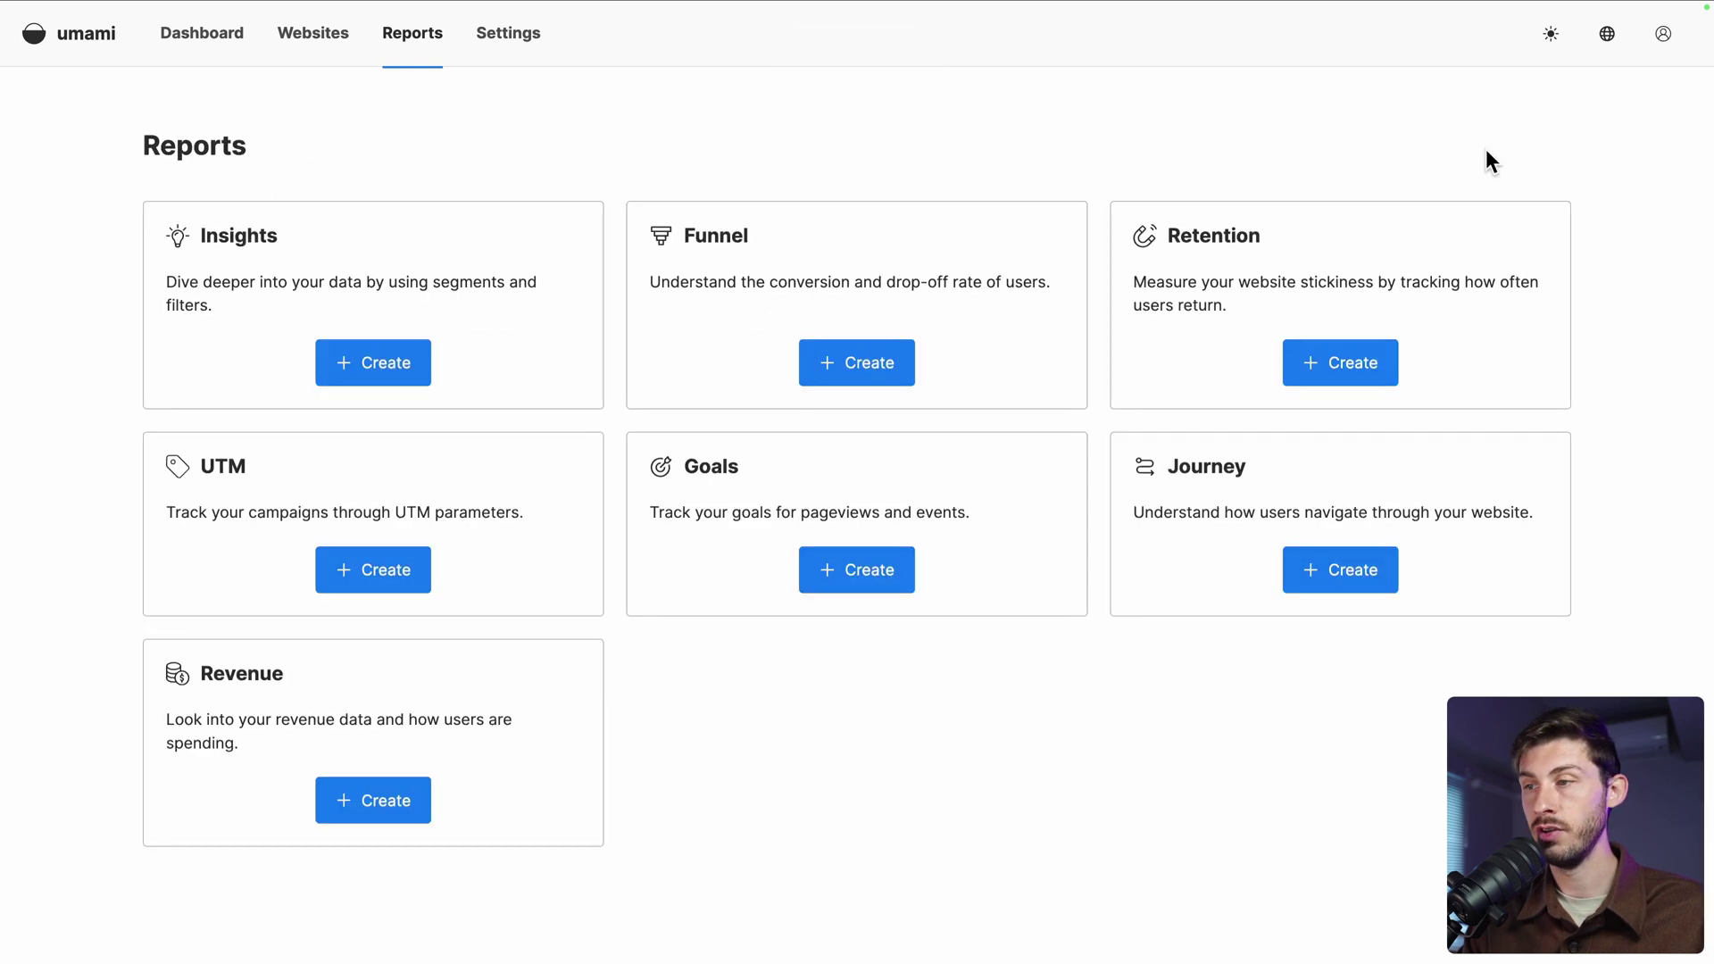
pyautogui.click(863, 574)
pyautogui.click(255, 146)
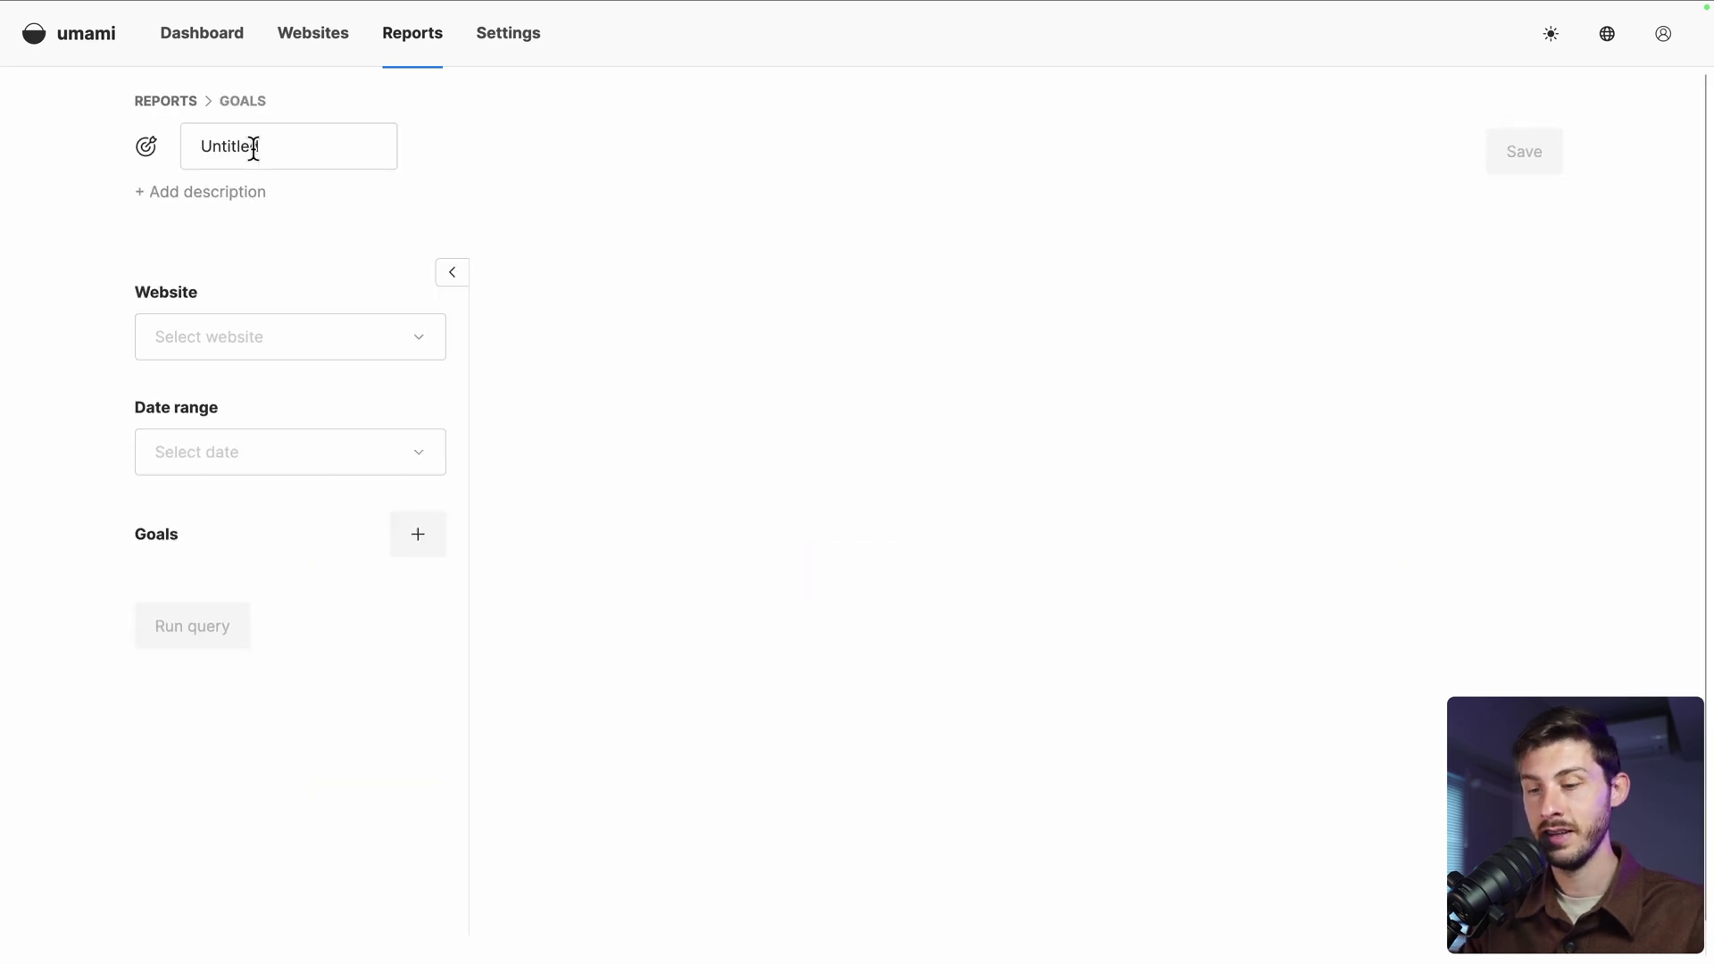
pyautogui.hotkey('ctrl', 'a')
pyautogui.write('Daily add to')
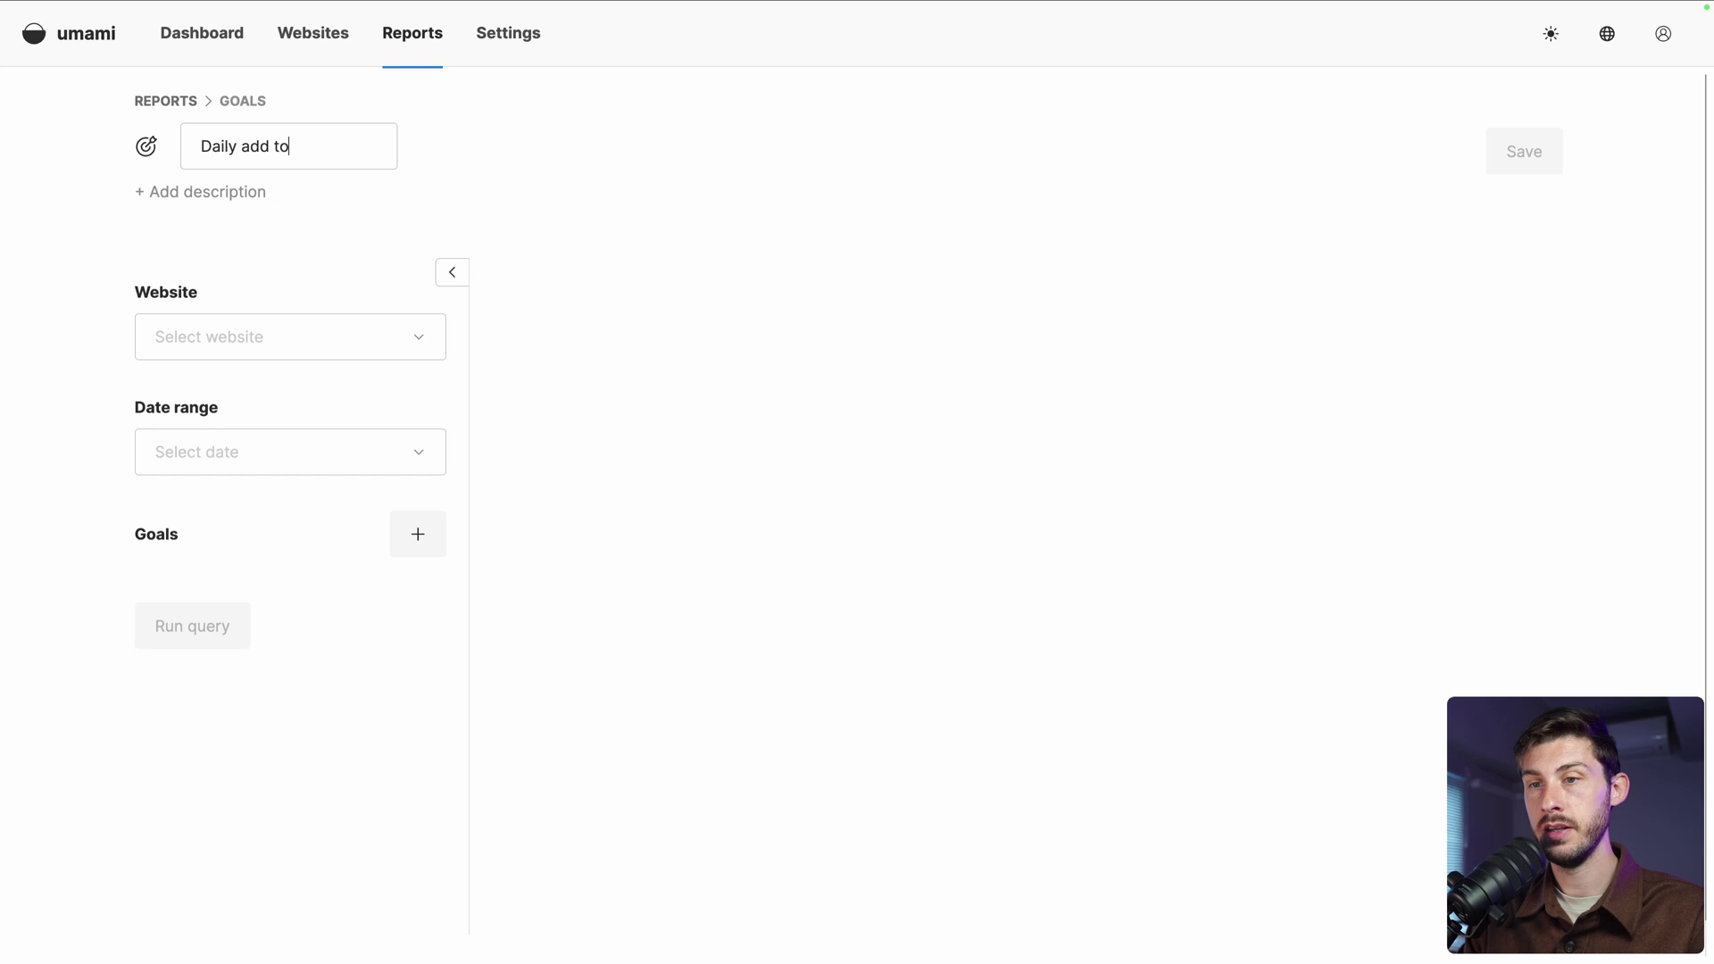
pyautogui.write(' cart')
# Set the report's website to Demo Elestio and its date range to Today
pyautogui.click(192, 343)
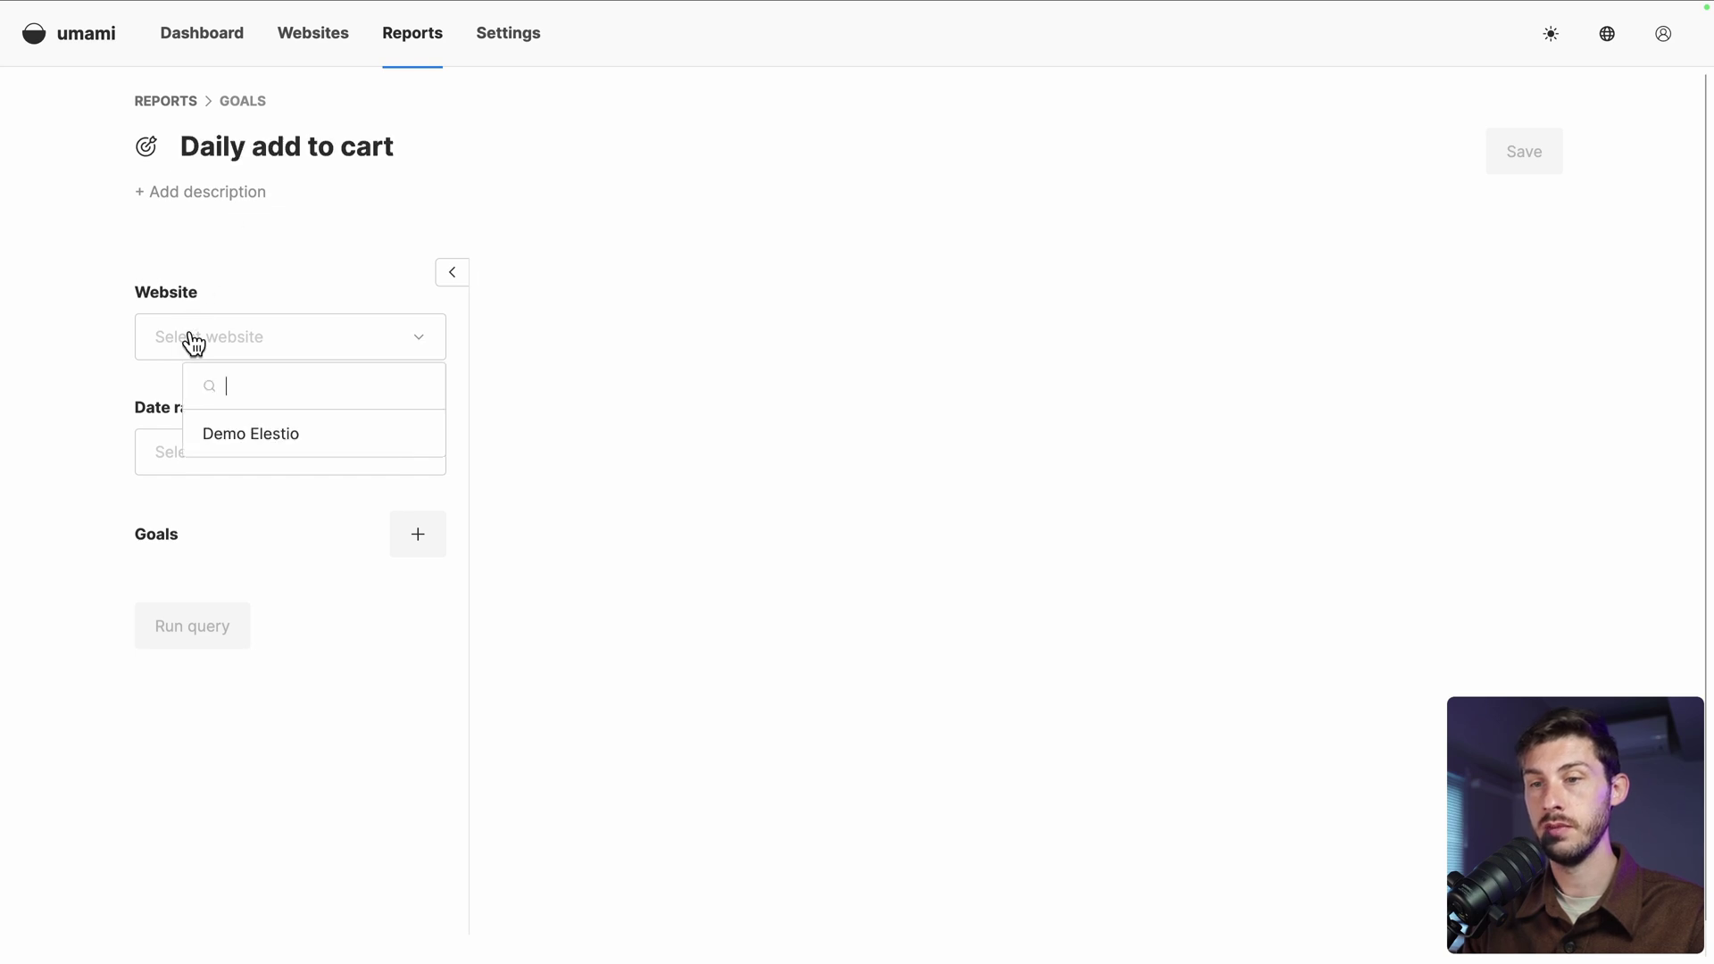
pyautogui.click(223, 432)
pyautogui.click(246, 457)
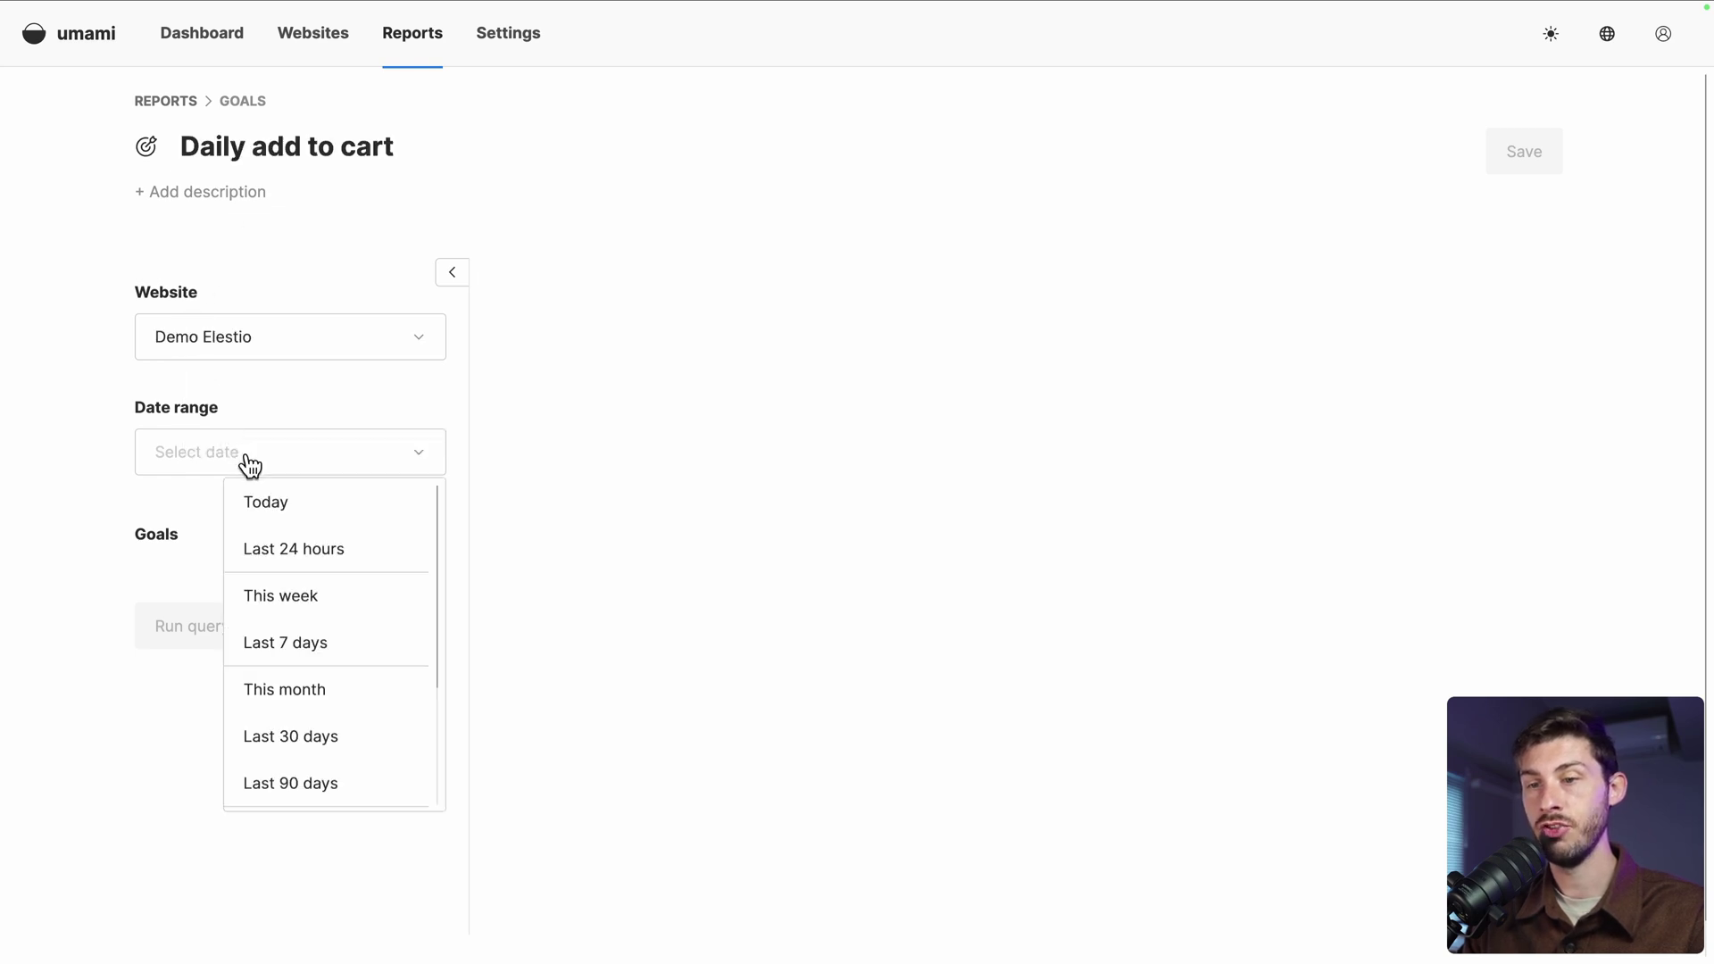
pyautogui.click(279, 549)
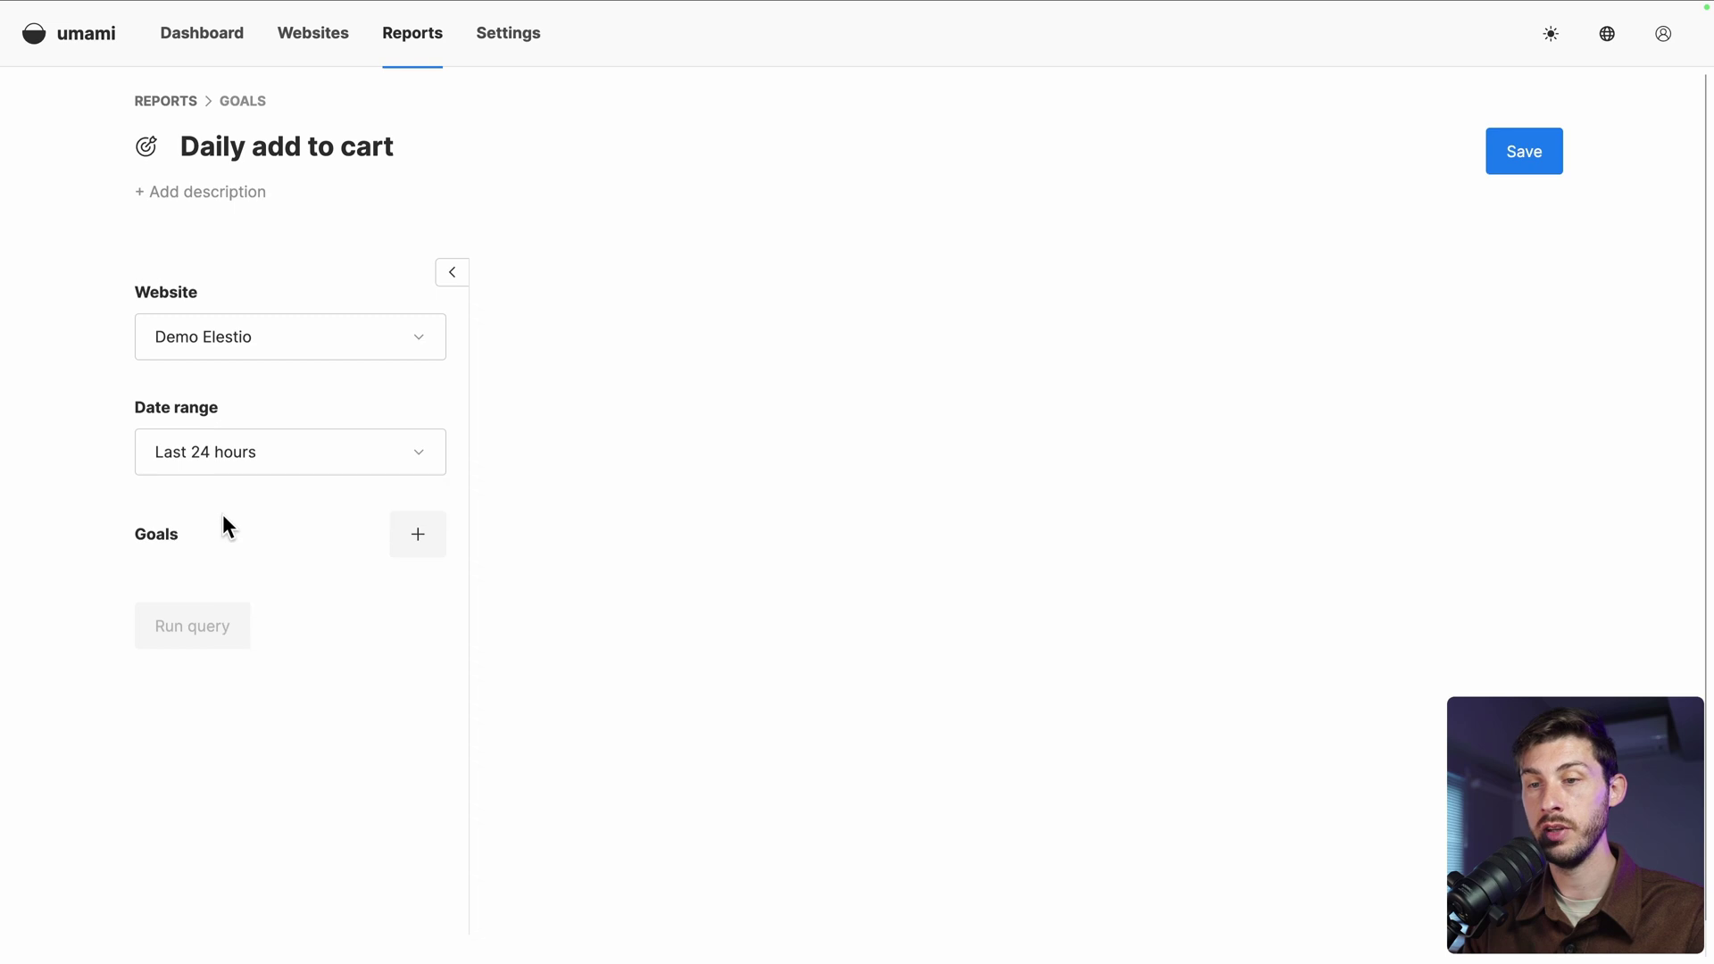
pyautogui.click(232, 455)
pyautogui.click(276, 505)
# Add an Event goal 'Add to cart' with target 10, run the query and save
pyautogui.click(412, 536)
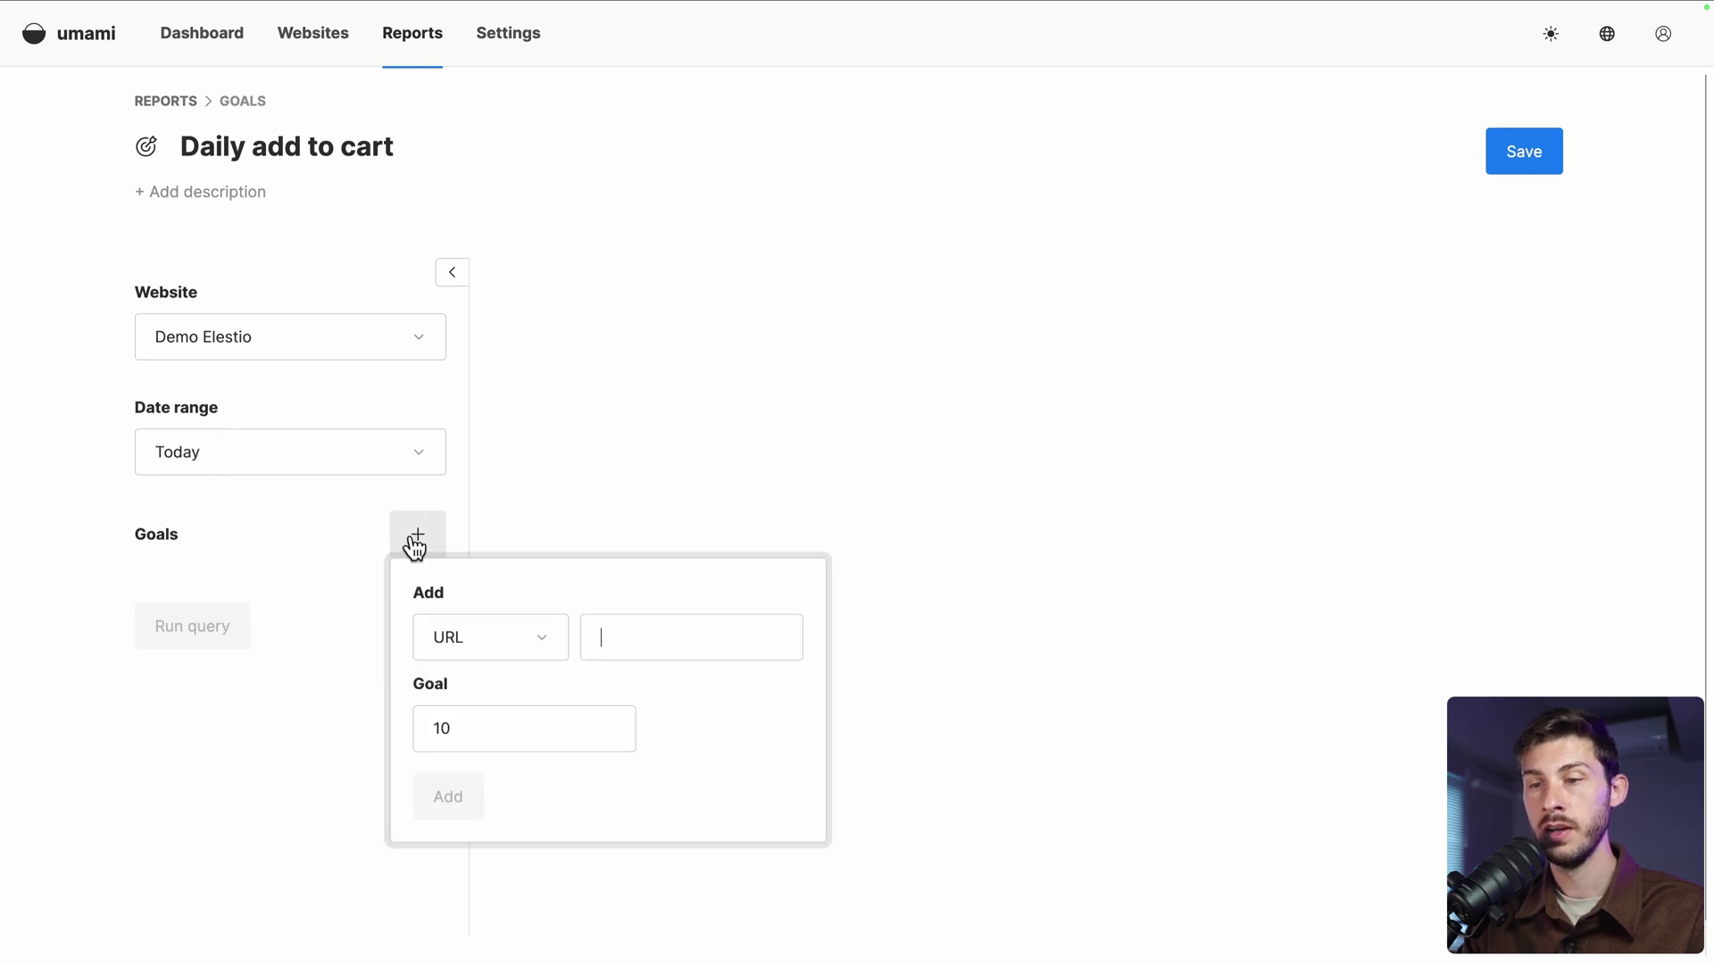
pyautogui.click(516, 648)
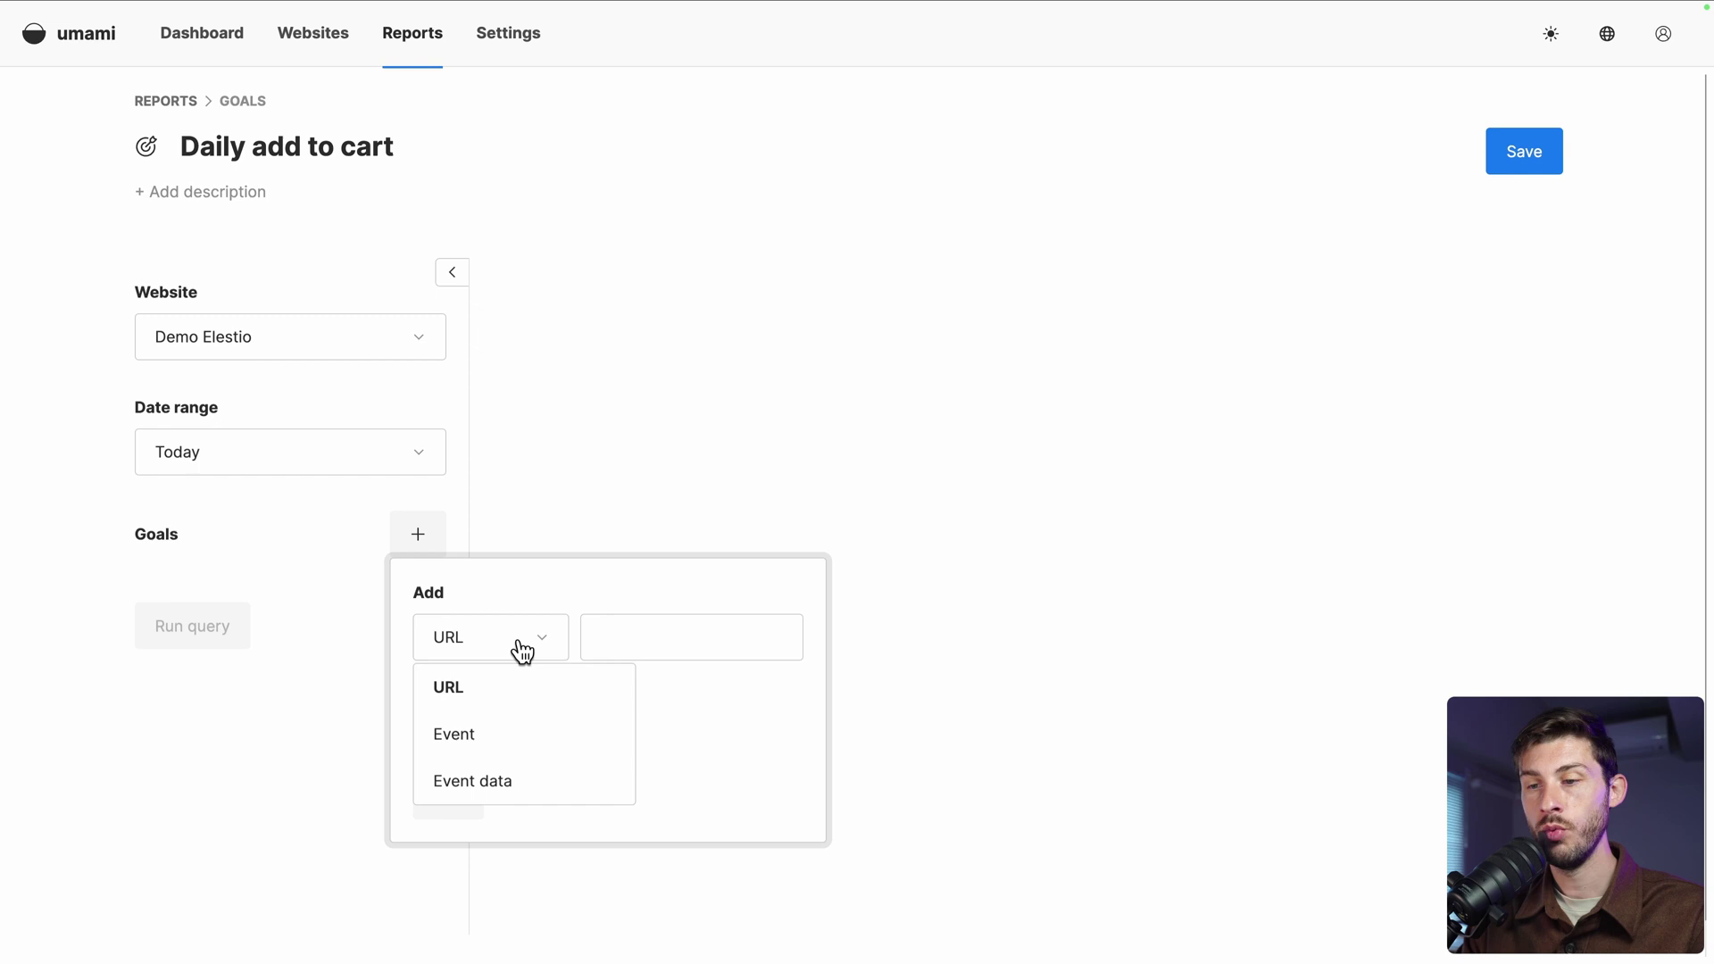
pyautogui.click(489, 741)
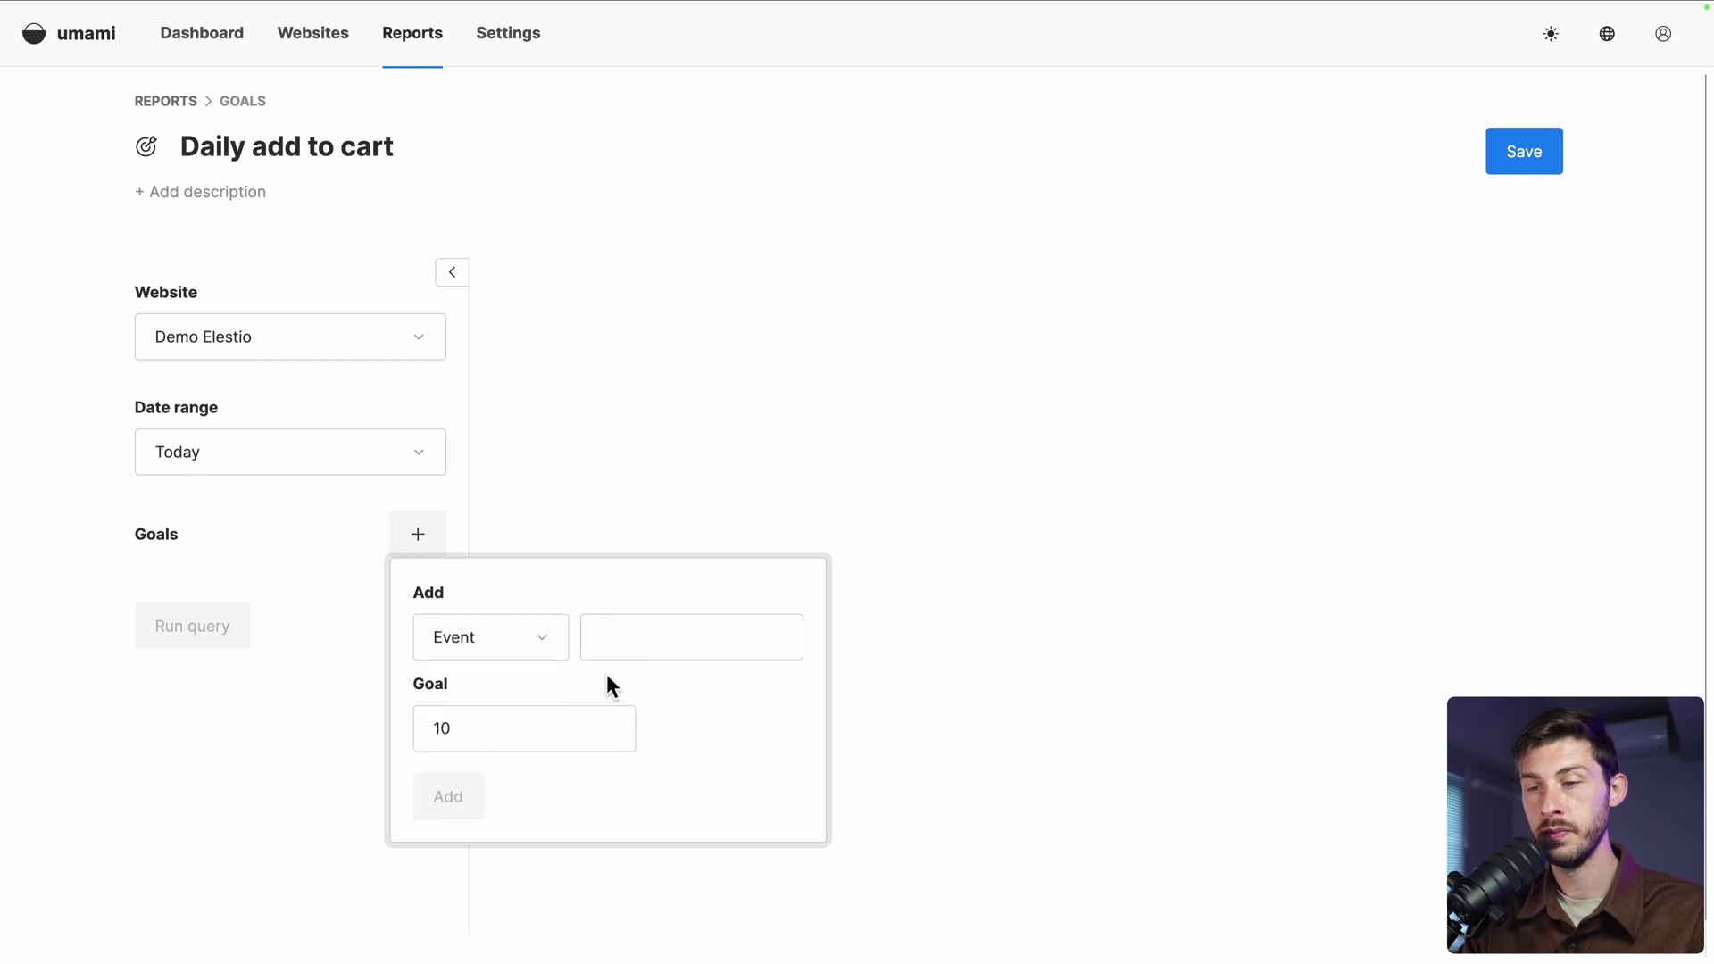
pyautogui.click(669, 632)
pyautogui.write('Add to')
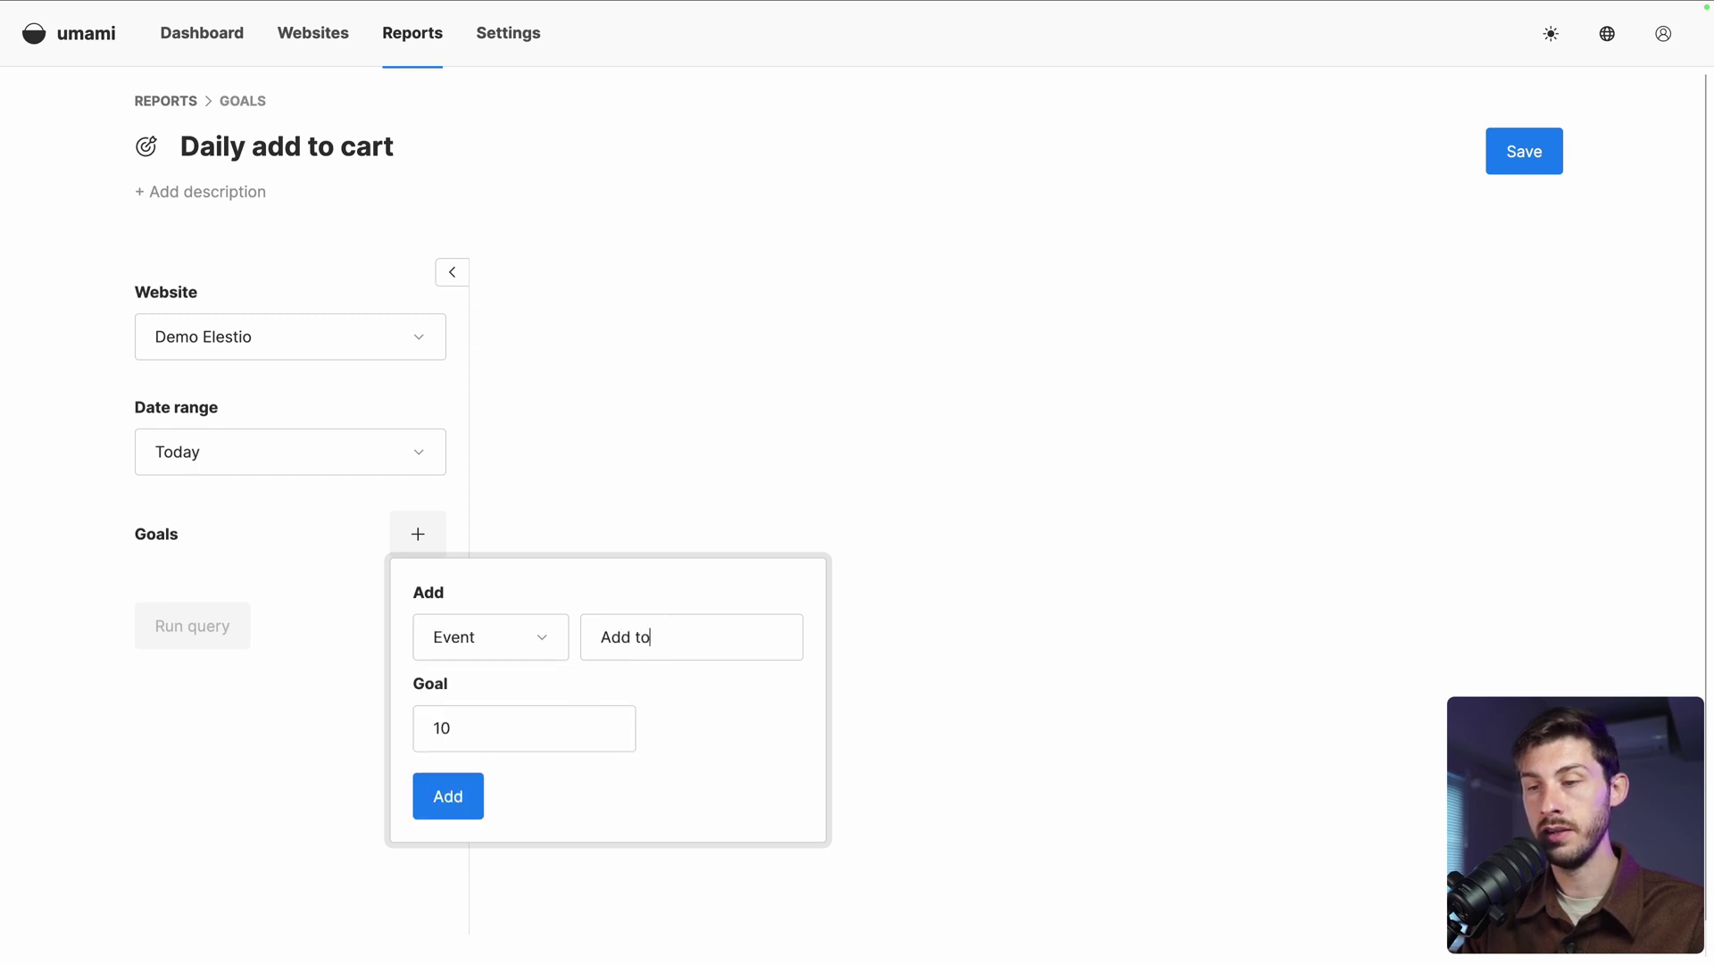
pyautogui.write(' cart')
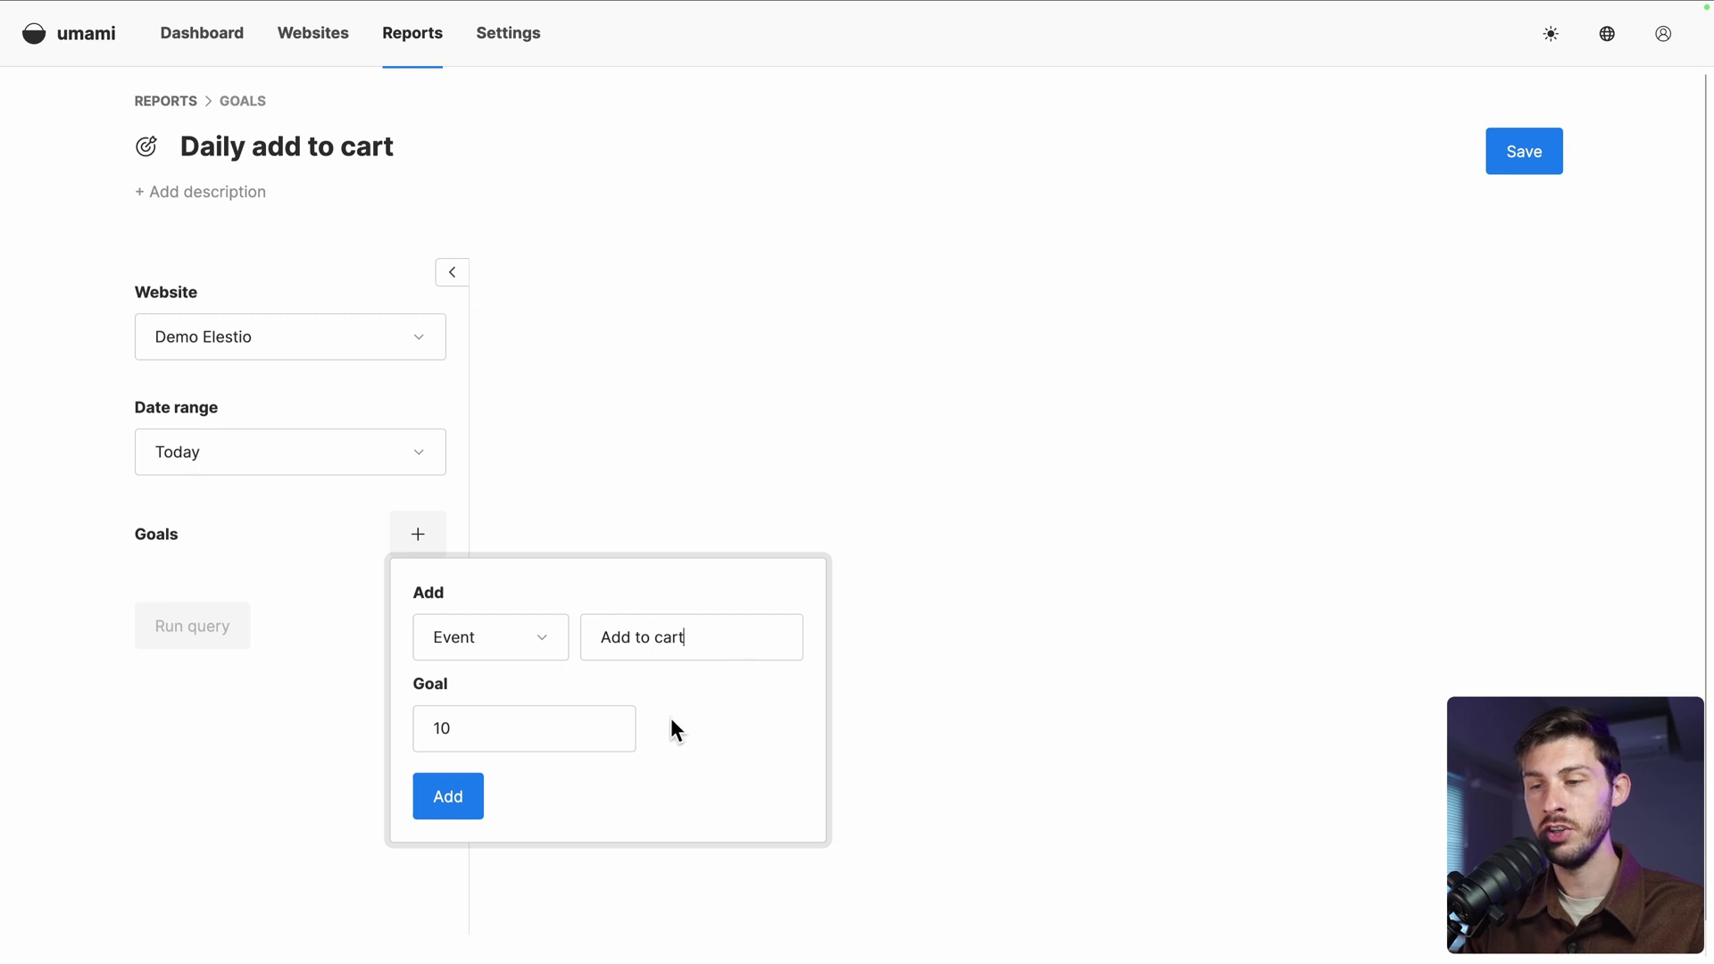
pyautogui.click(447, 799)
pyautogui.click(212, 734)
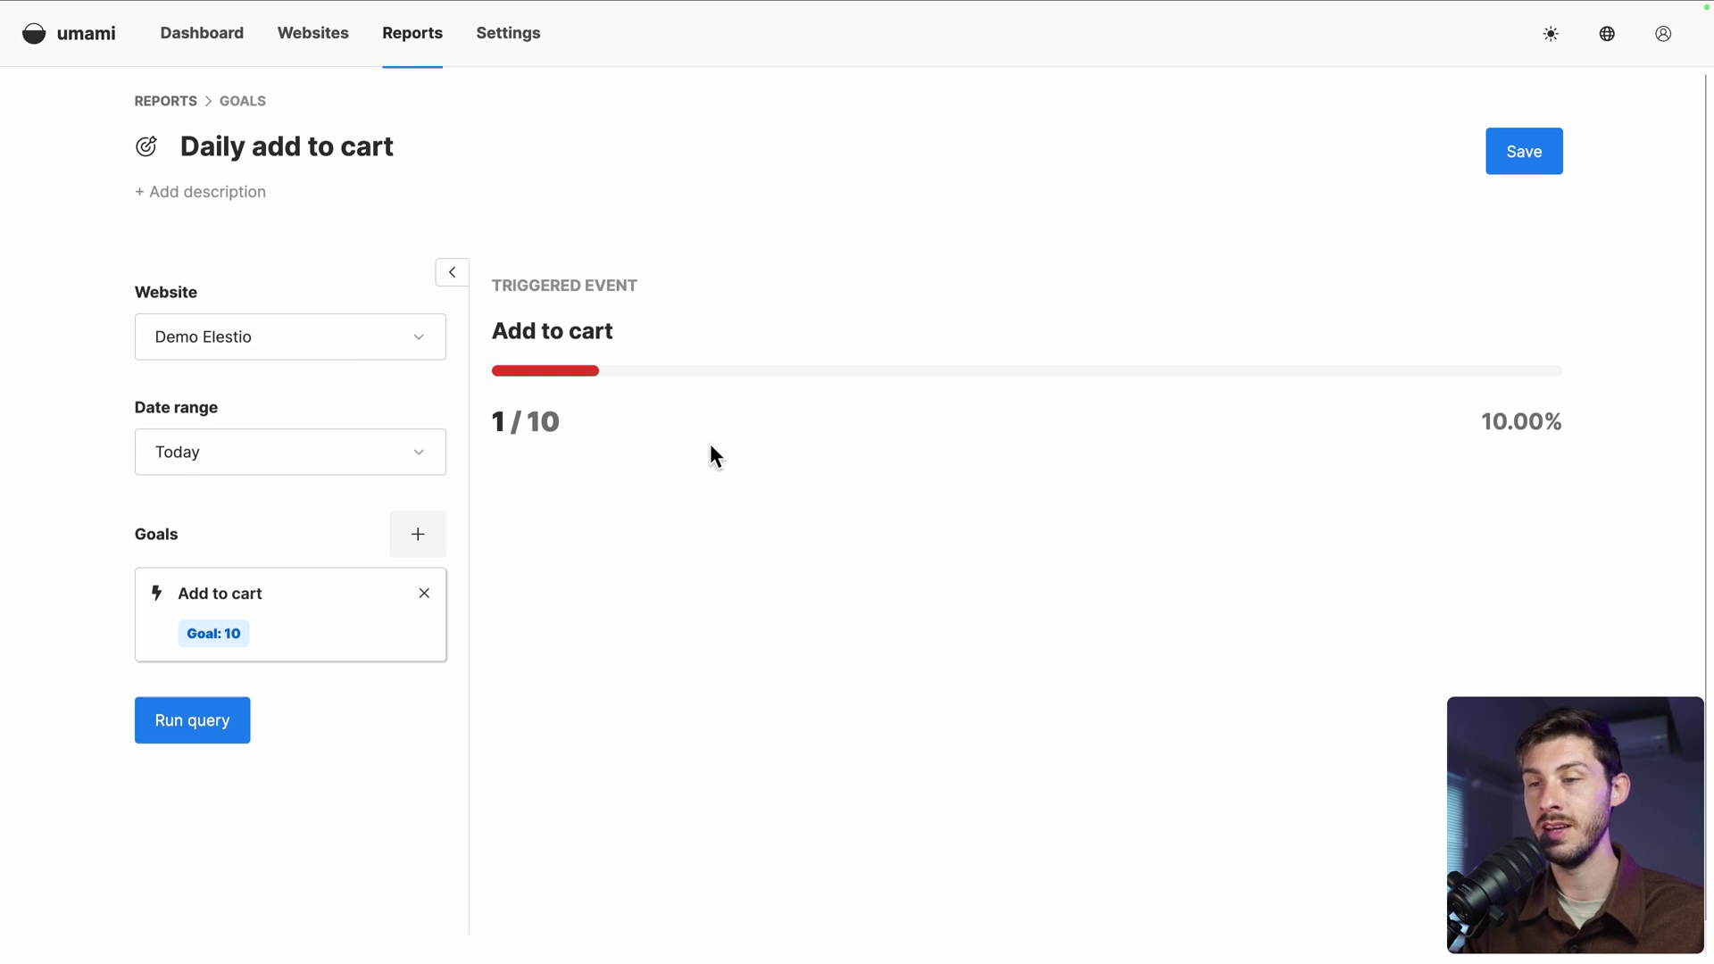
pyautogui.click(1523, 150)
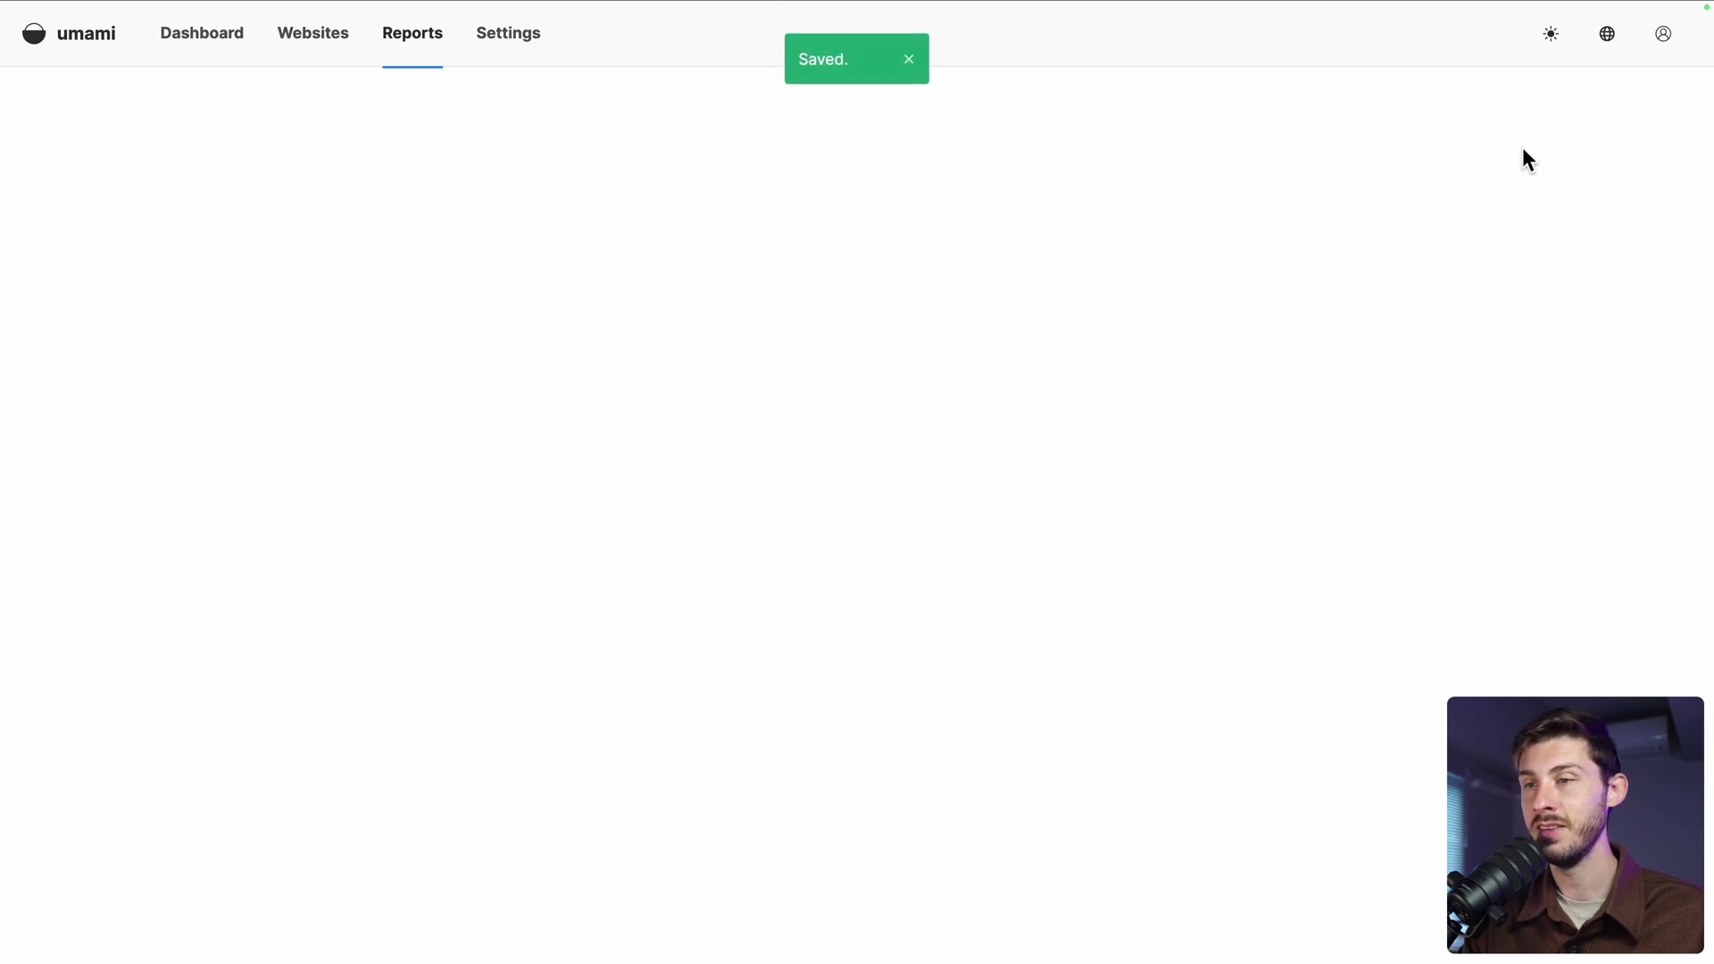
# Go from the Reports list to the Dashboard and scroll through Demo Elestio's weekly stats
pyautogui.click(159, 104)
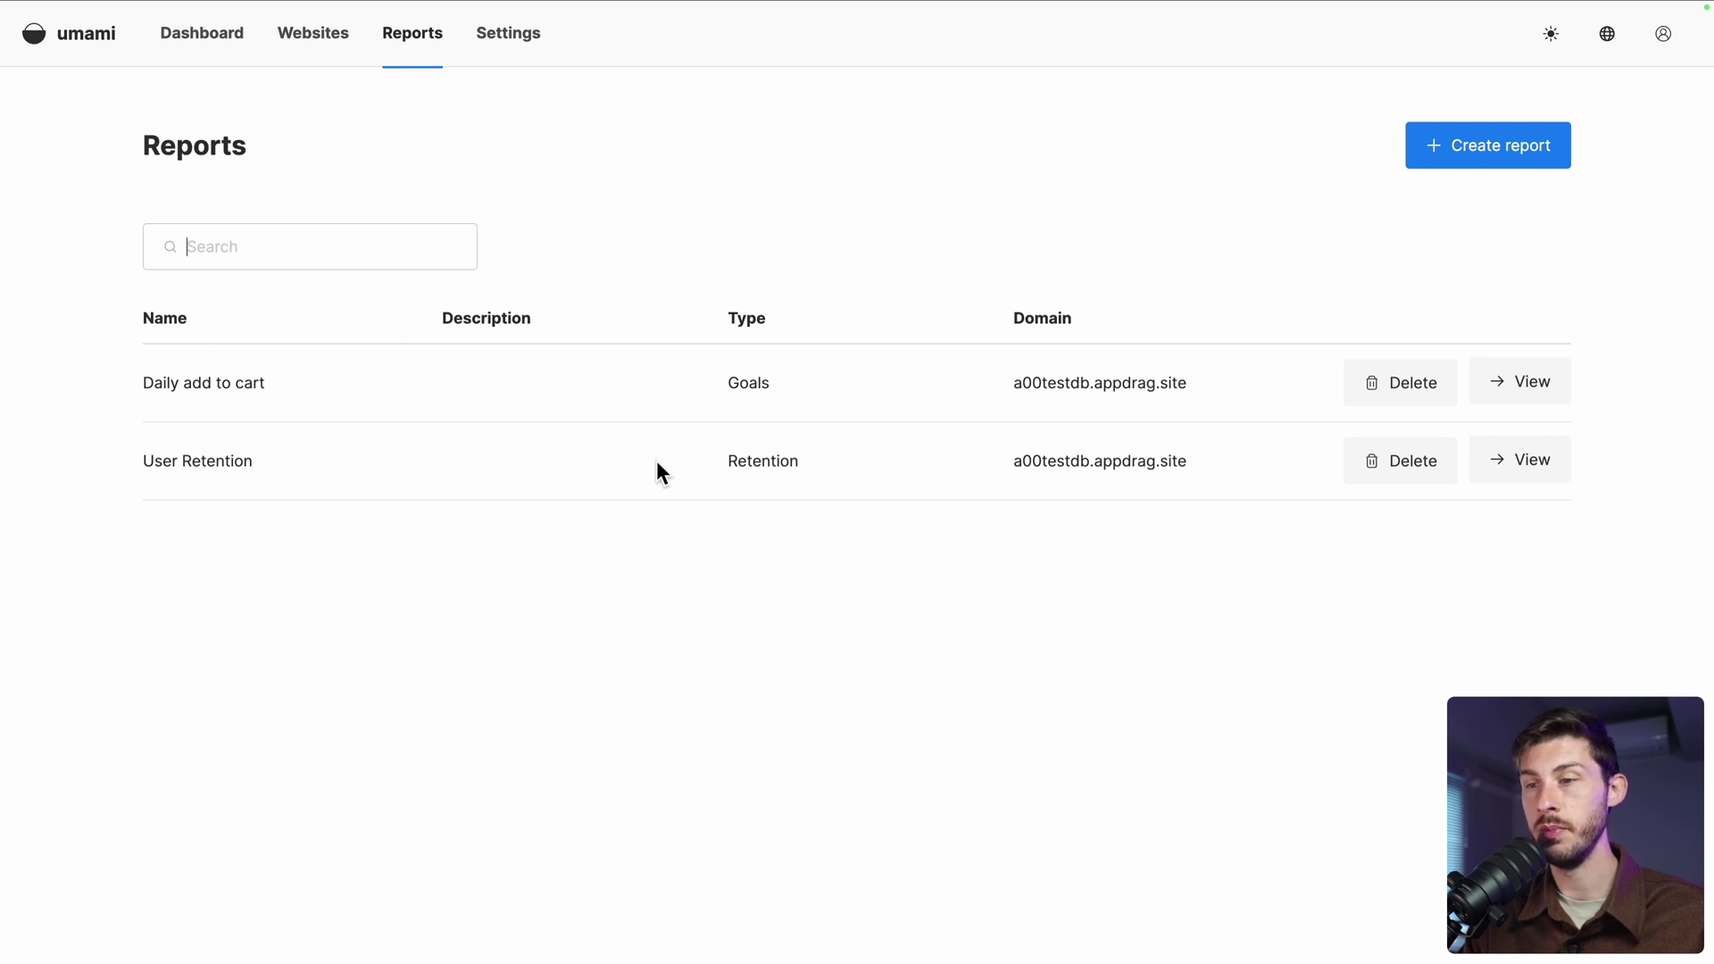
pyautogui.click(197, 36)
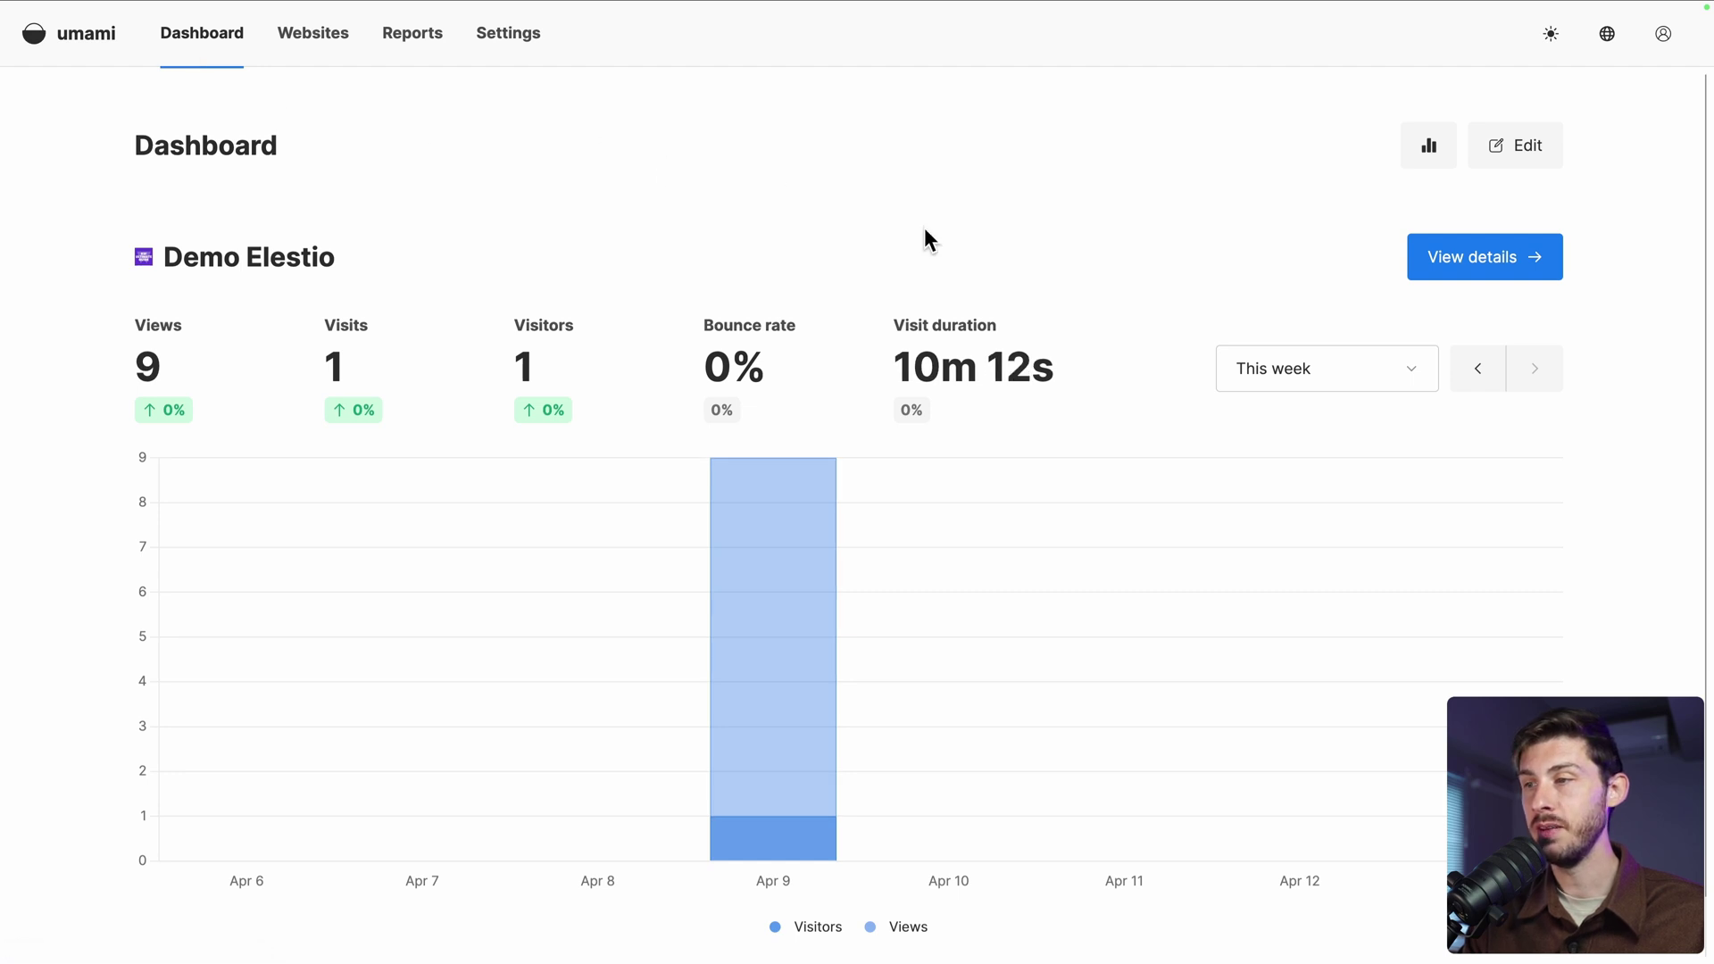
pyautogui.scroll(-1, 924, 228)
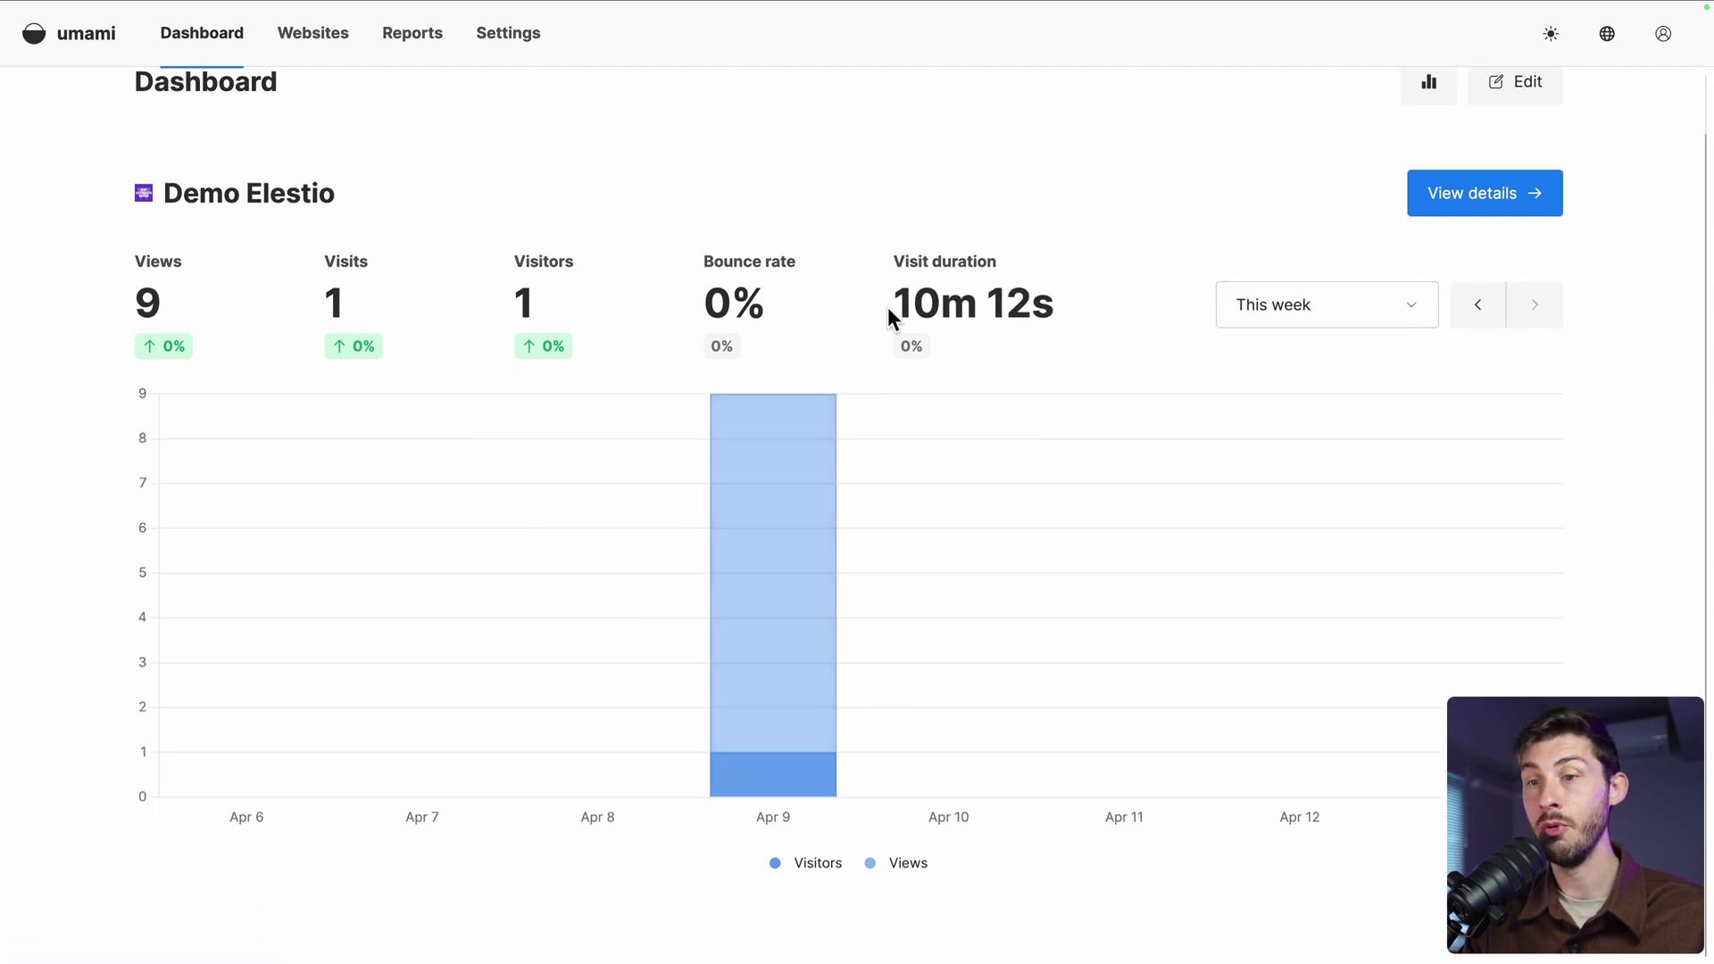
pyautogui.scroll(1, 888, 311)
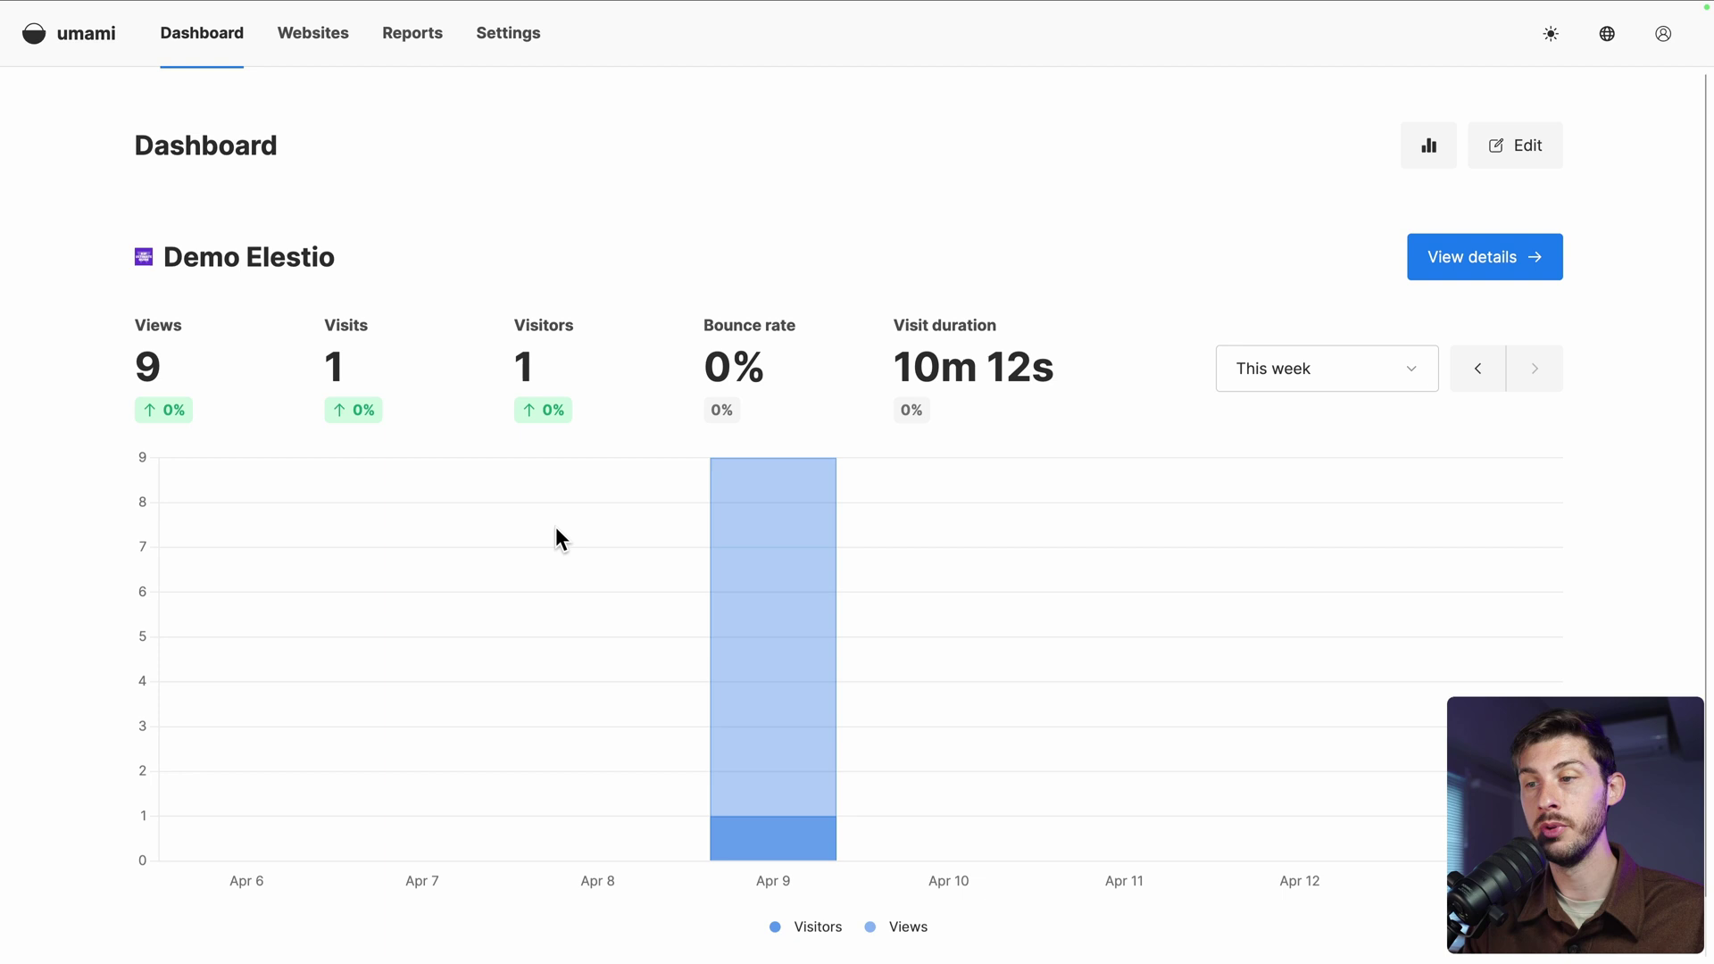
pyautogui.scroll(-1, 555, 534)
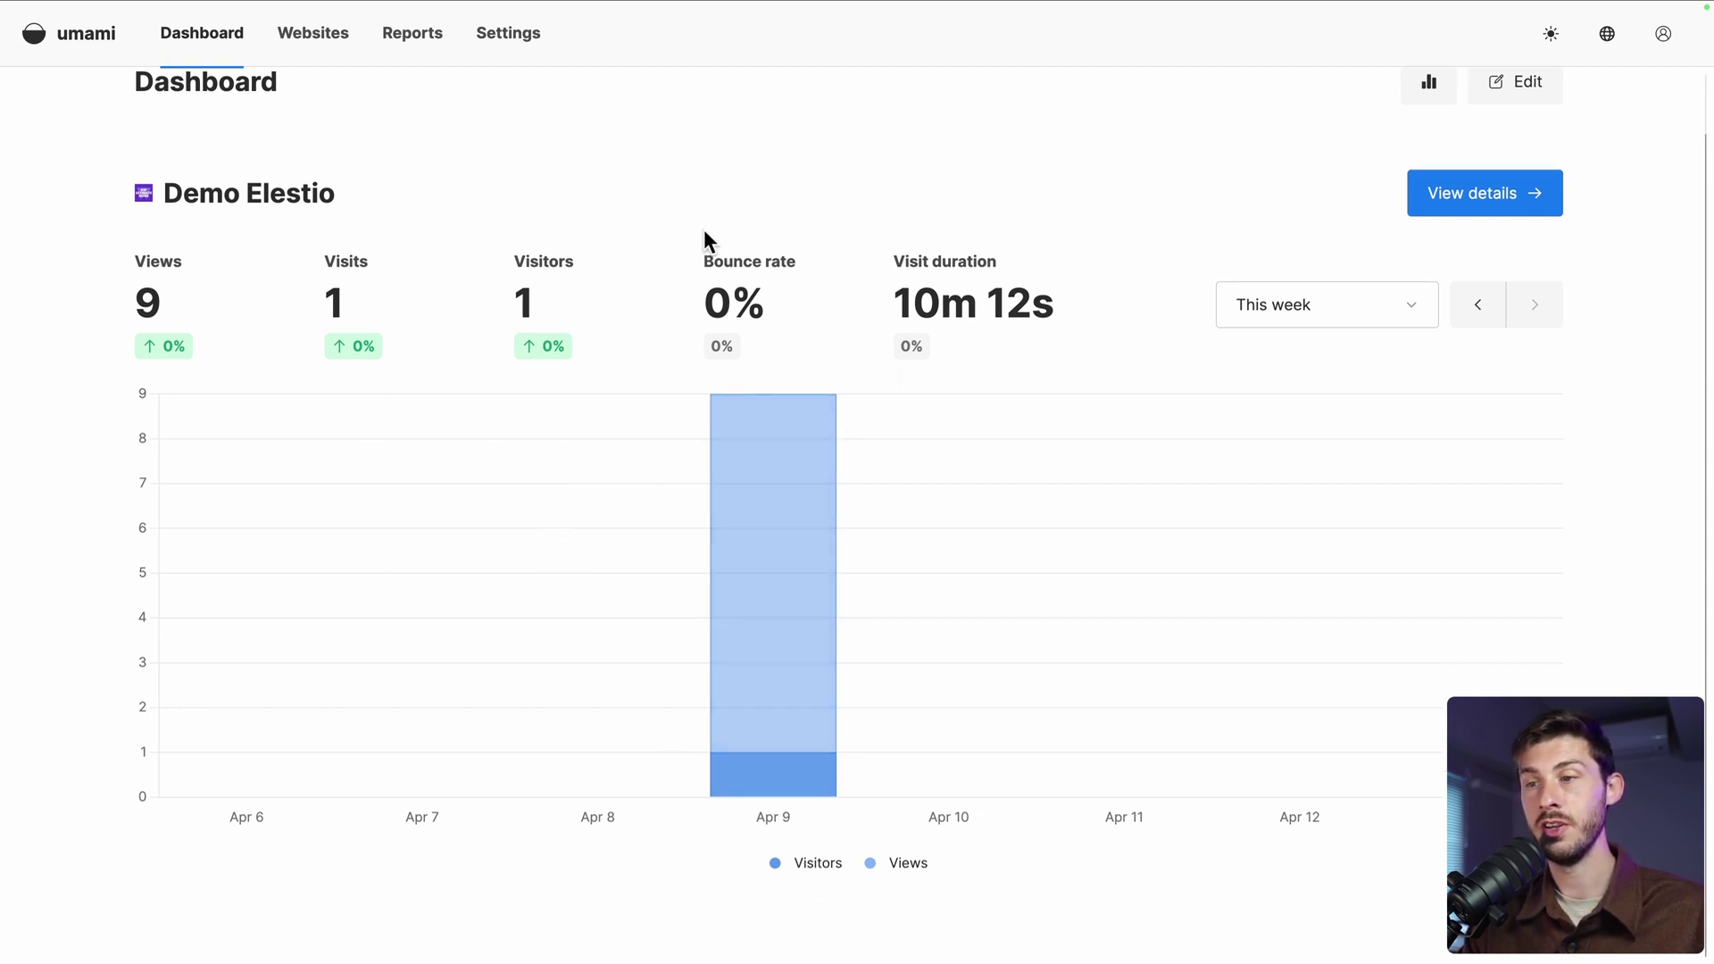
# Create 'Demo website team' in Settings > Teams and view its Members and Websites
pyautogui.click(498, 38)
pyautogui.click(188, 259)
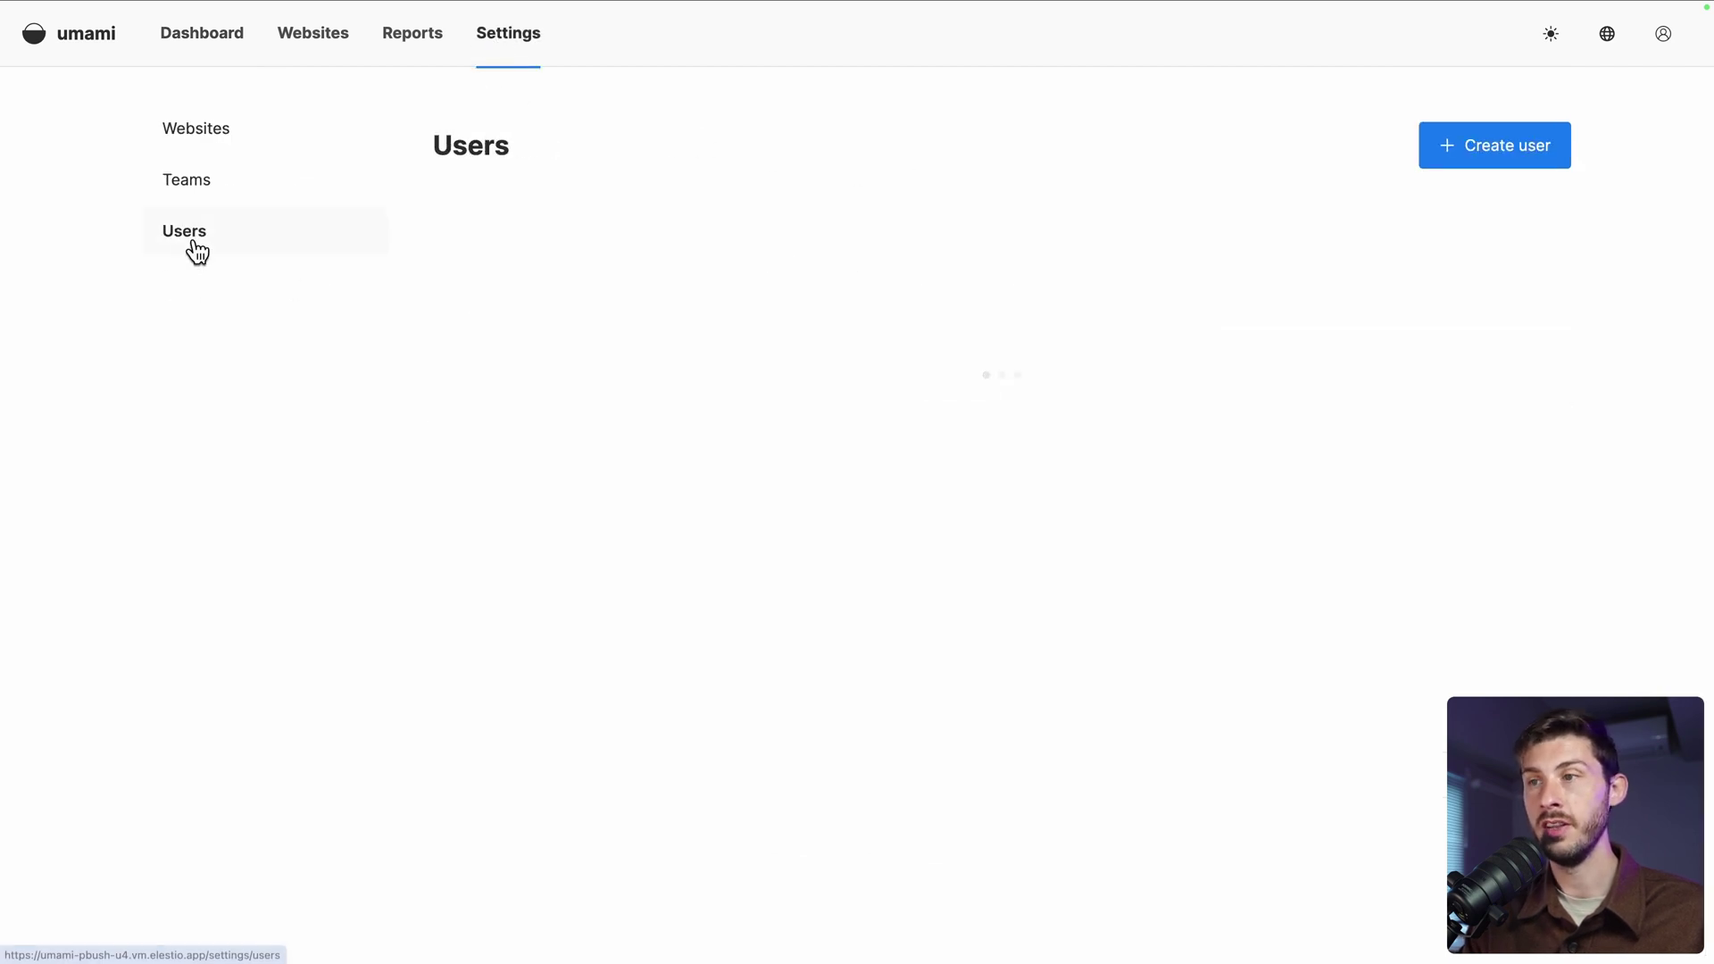
pyautogui.click(223, 198)
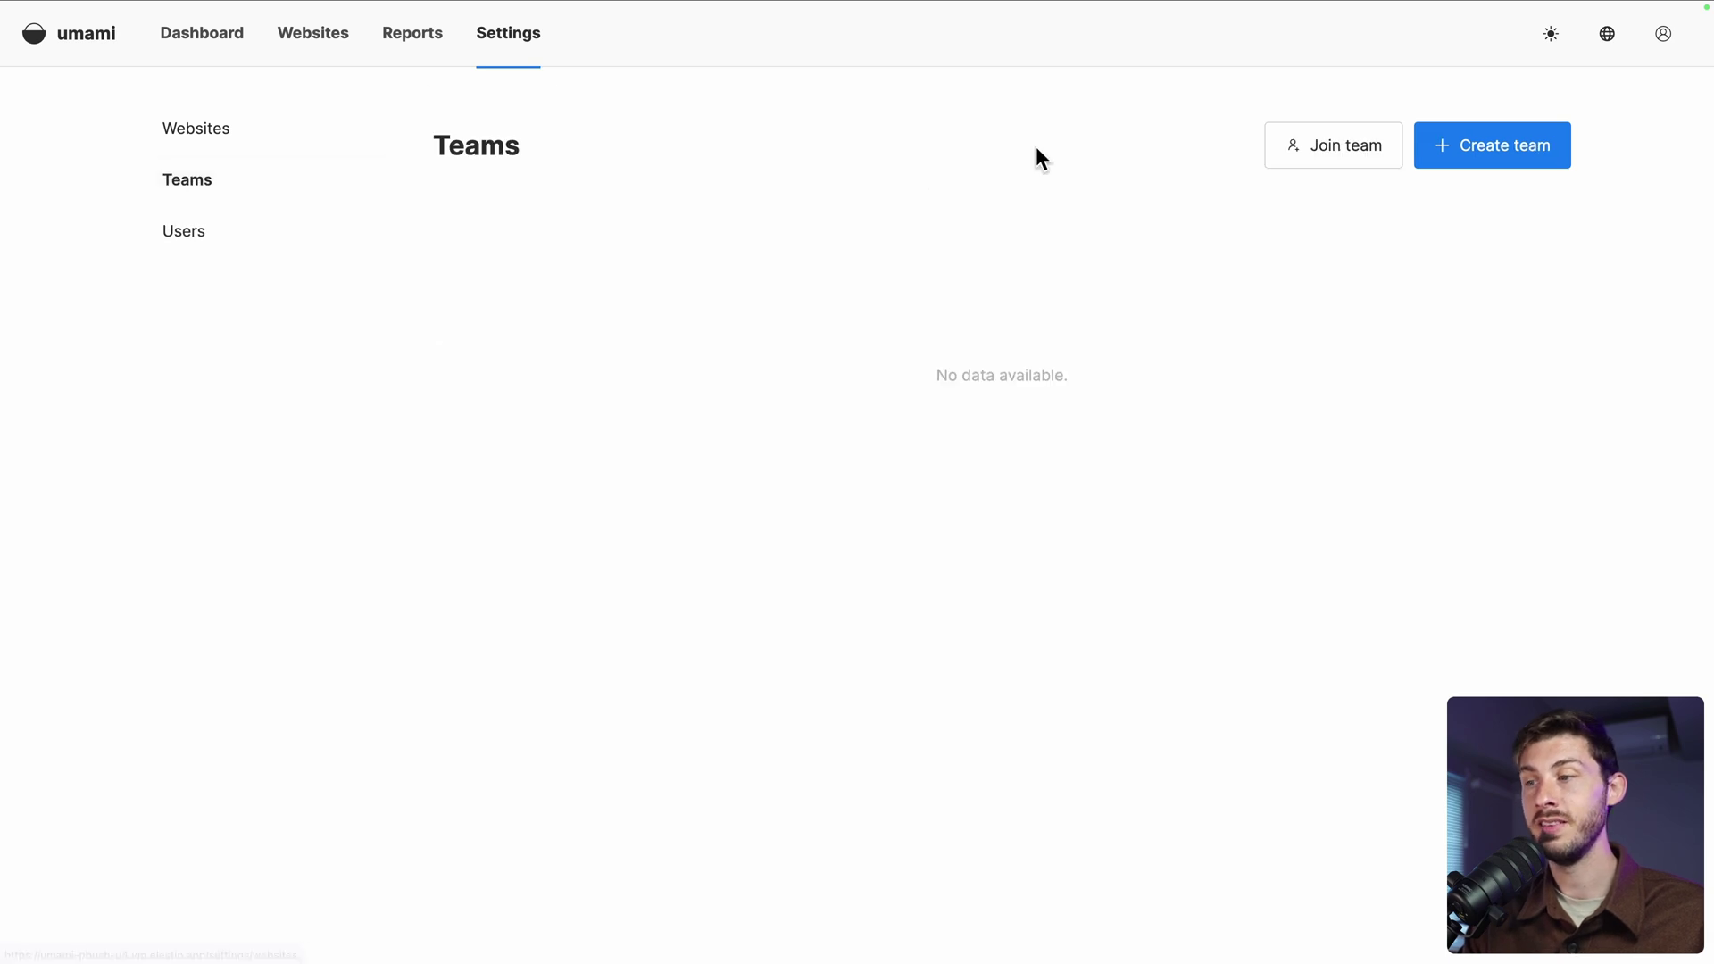
pyautogui.click(1530, 149)
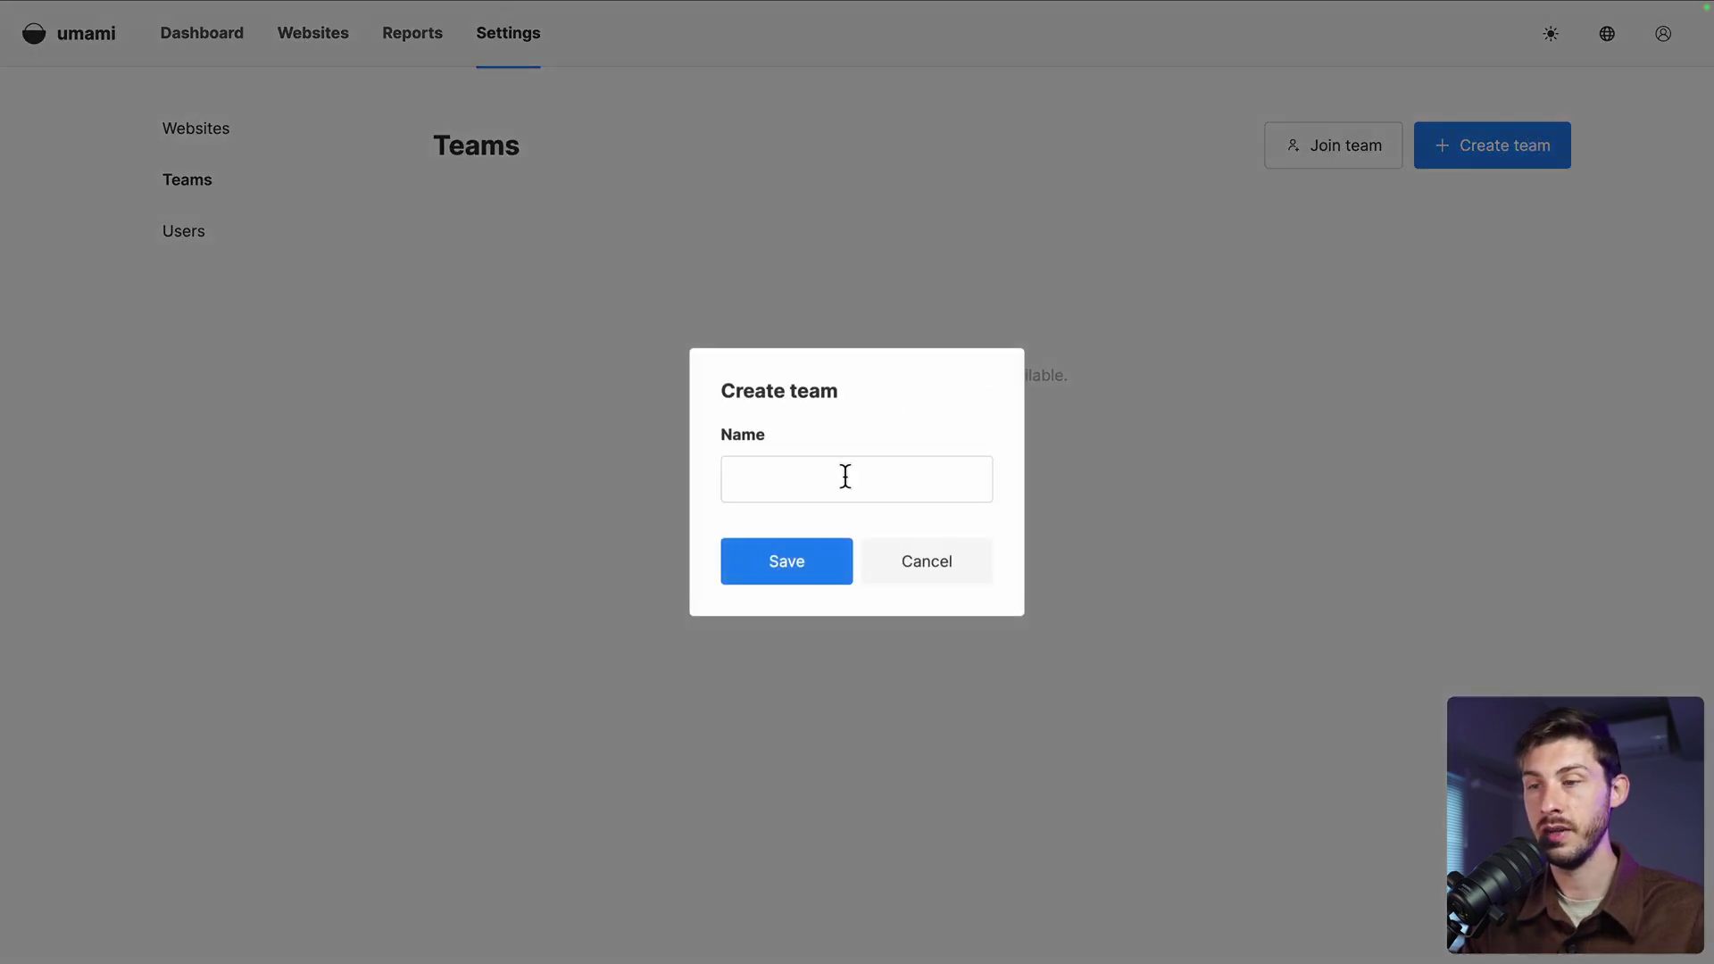
pyautogui.write('Demo website team')
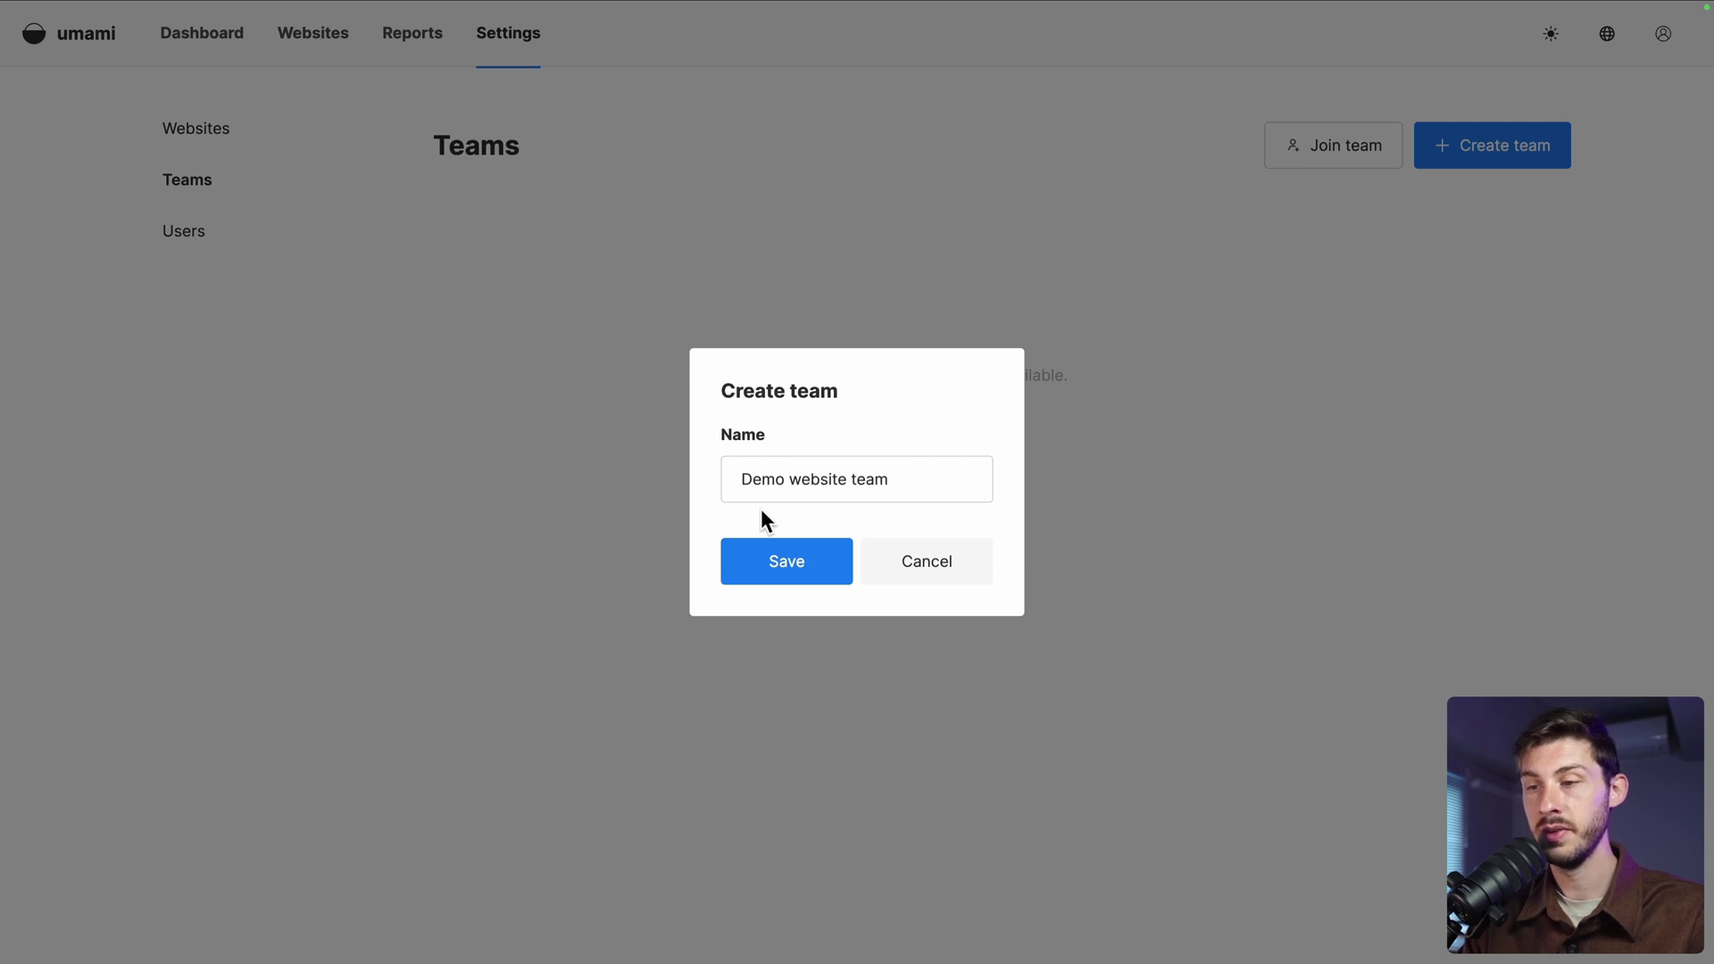
pyautogui.click(768, 563)
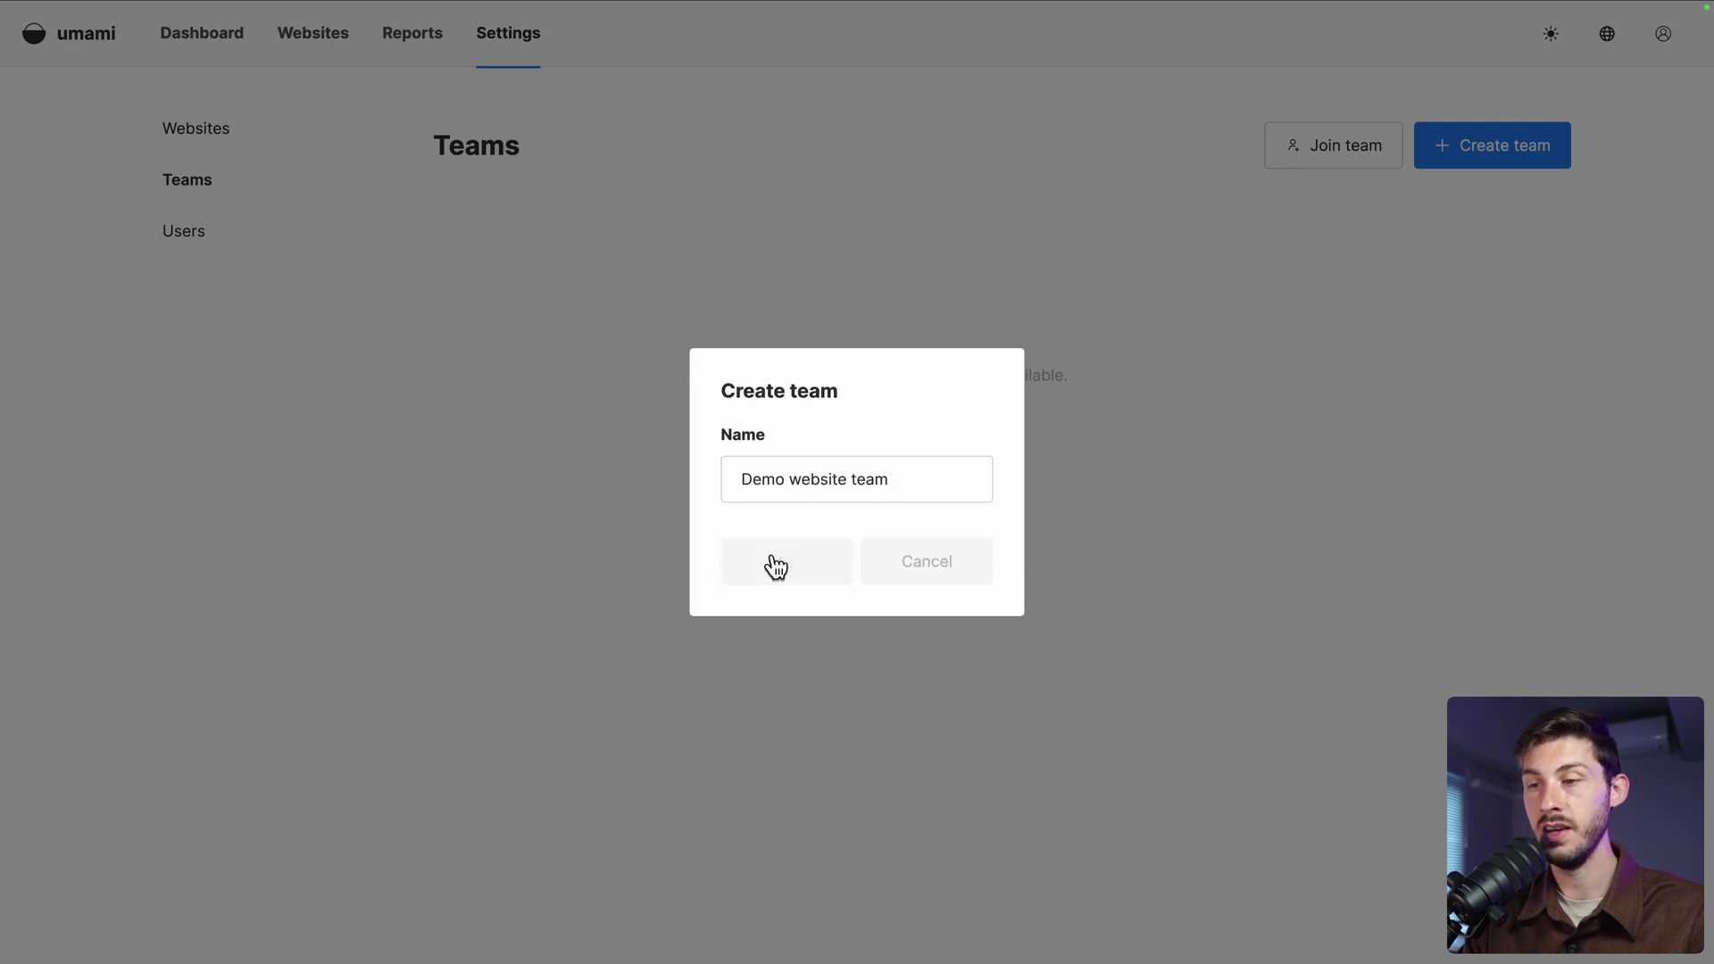
pyautogui.click(223, 241)
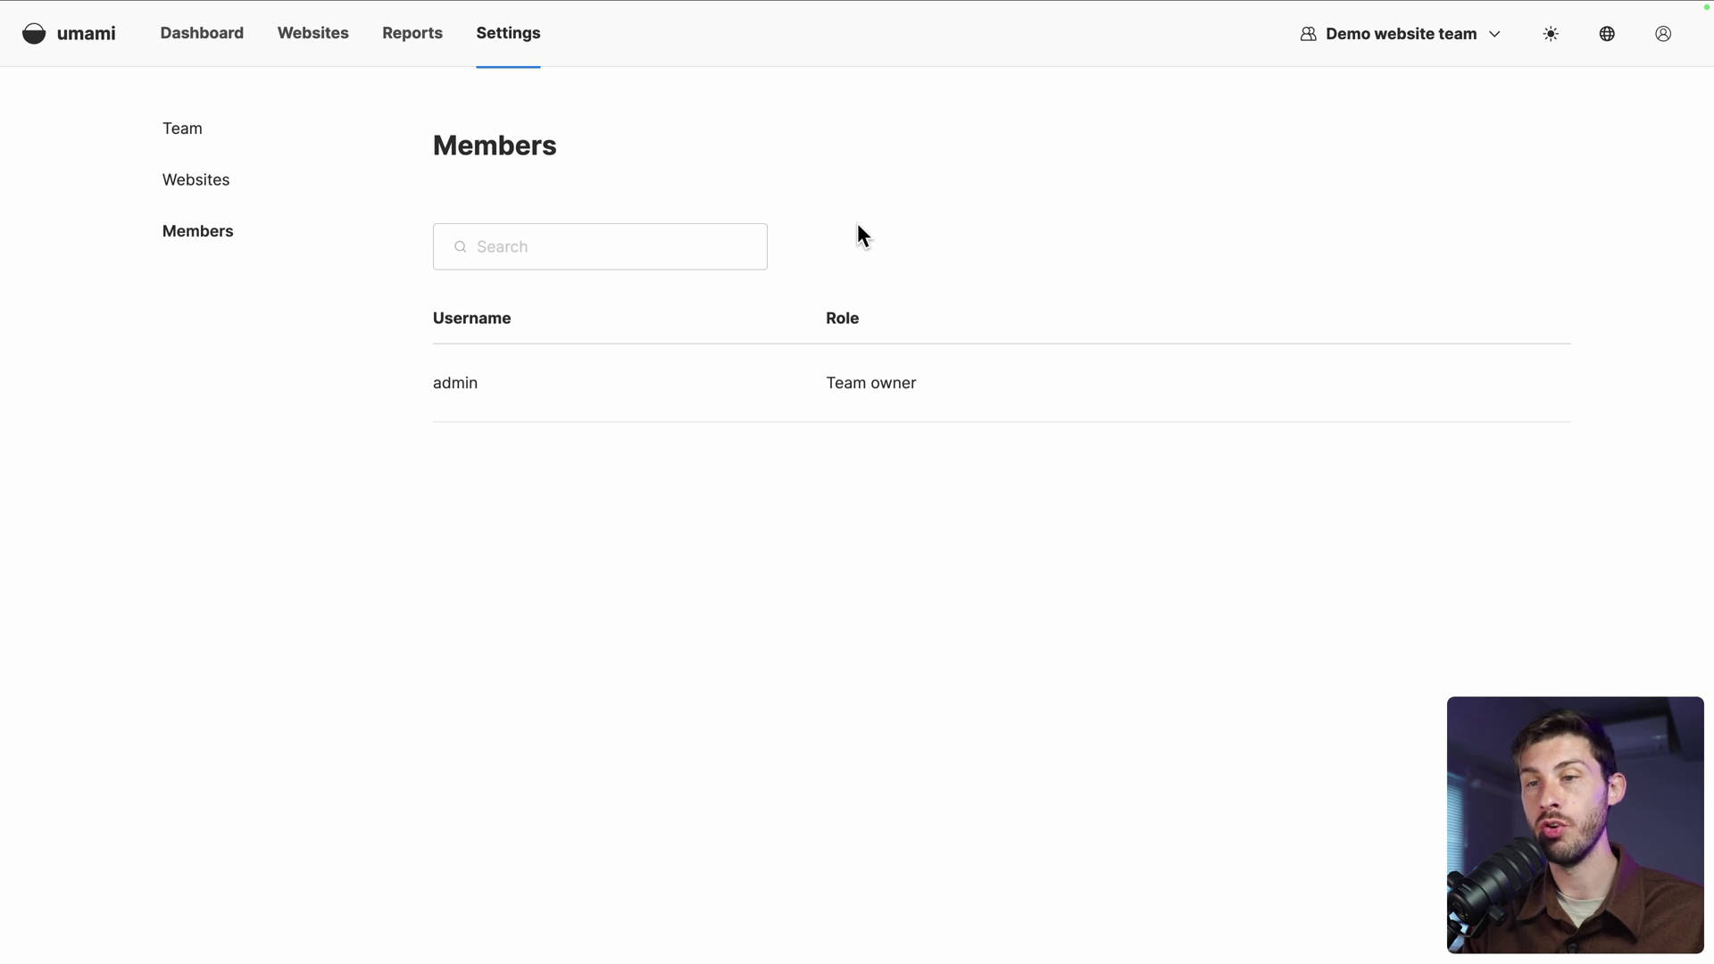
pyautogui.click(204, 190)
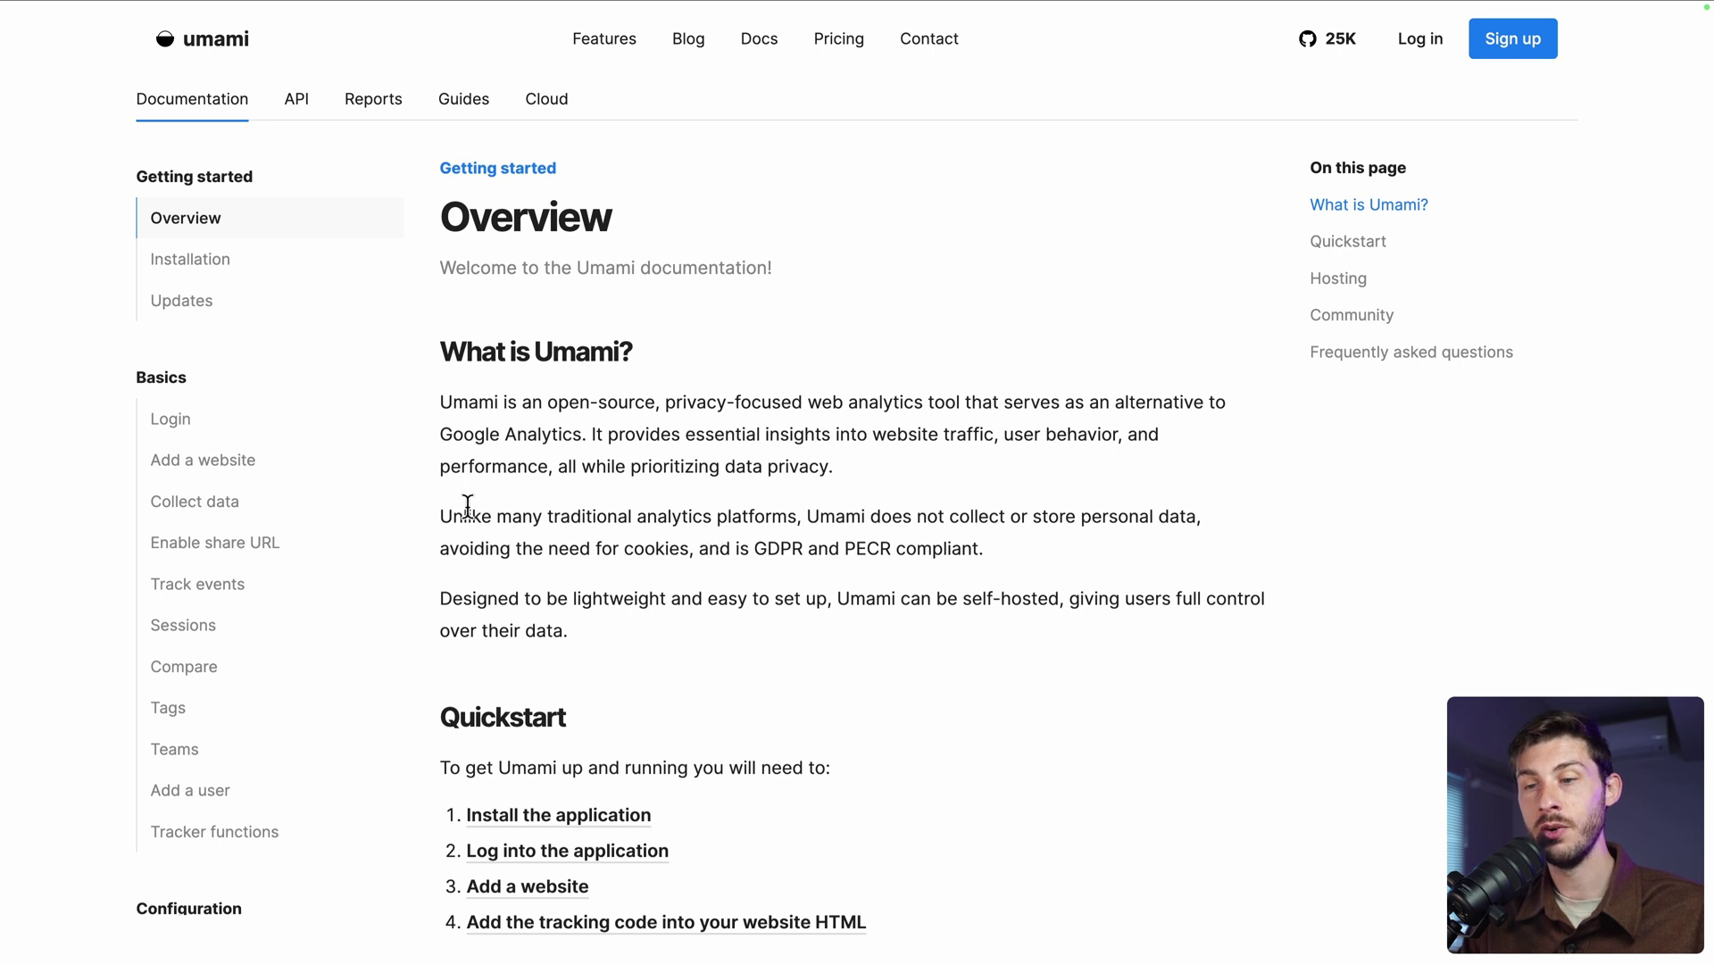
# Scroll down the documentation Overview page to the Quickstart section
pyautogui.scroll(-1, 457, 506)
pyautogui.scroll(-3, 457, 506)
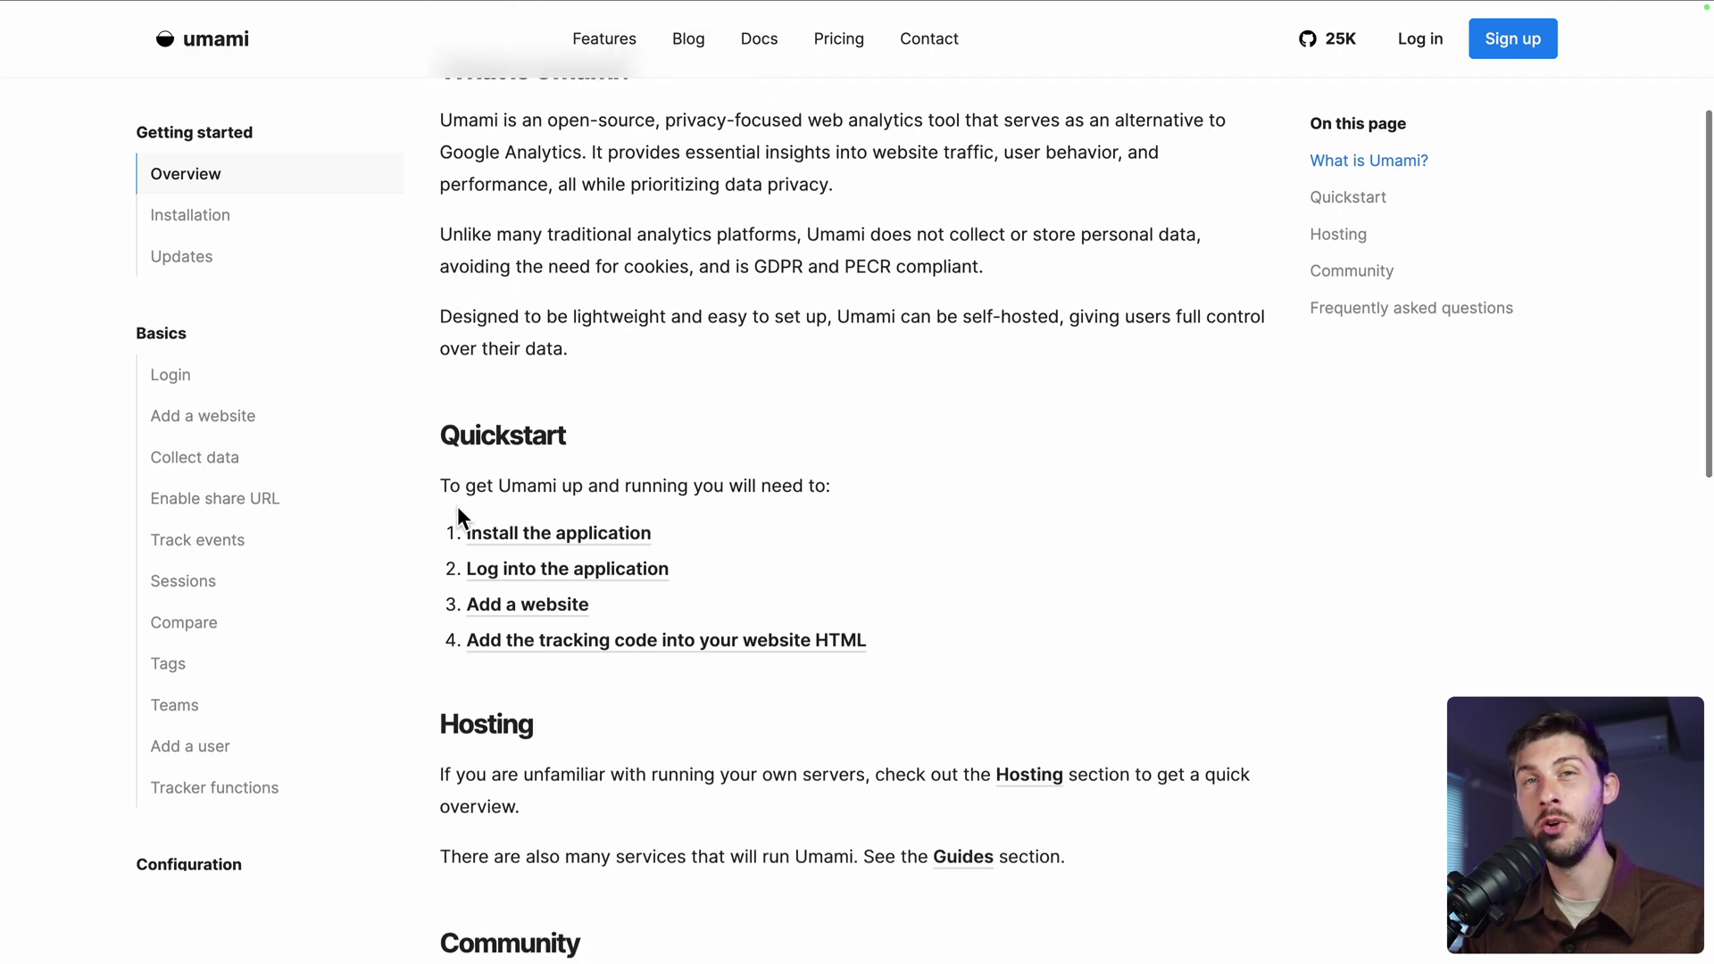